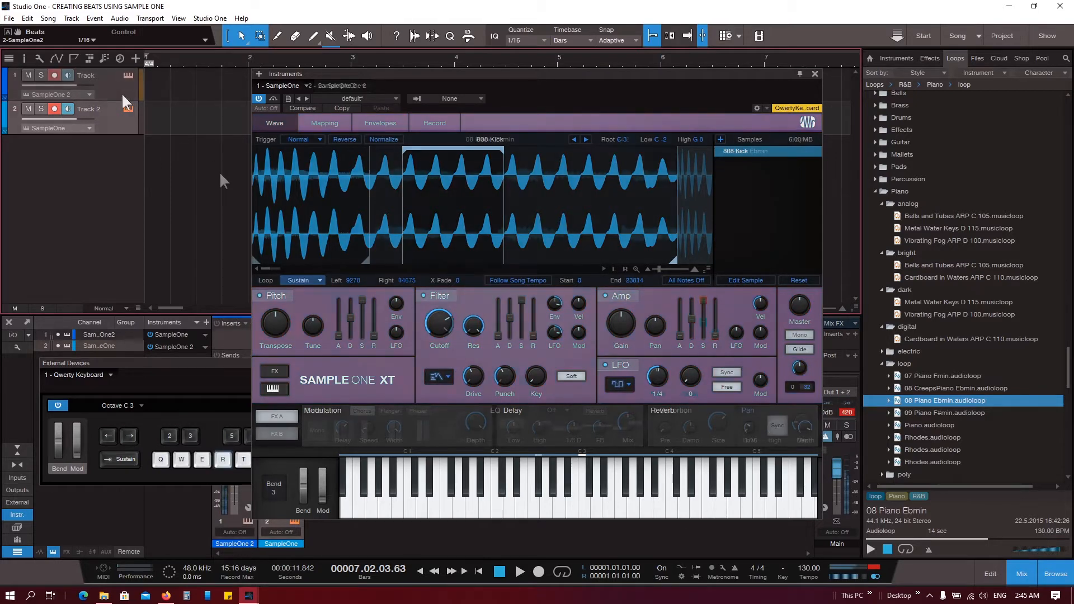
Step: Audition the 08 Piano Ebmin and 808 Kick samples by playing notes on each of the two SampleOne tracks
click(122, 93)
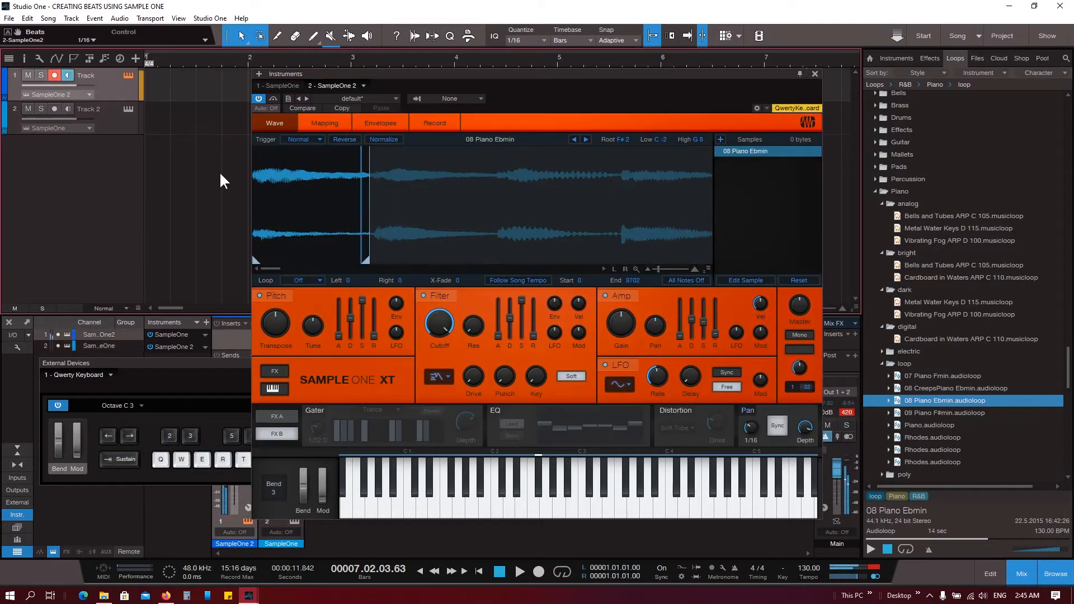
key(y)
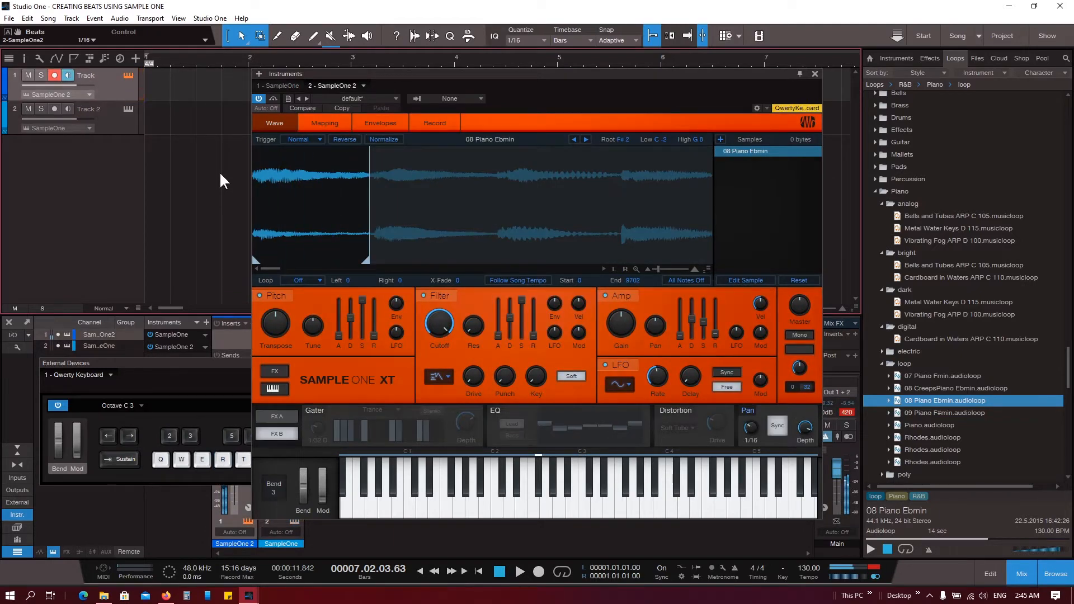
key(w)
key(q)
click(130, 128)
key(e)
key(r)
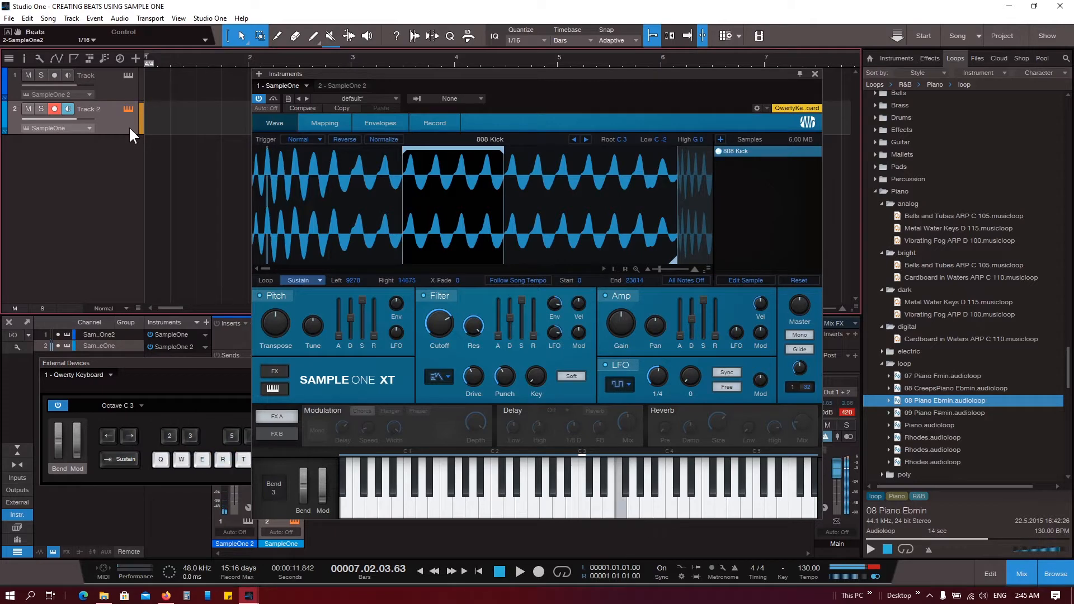
click(115, 86)
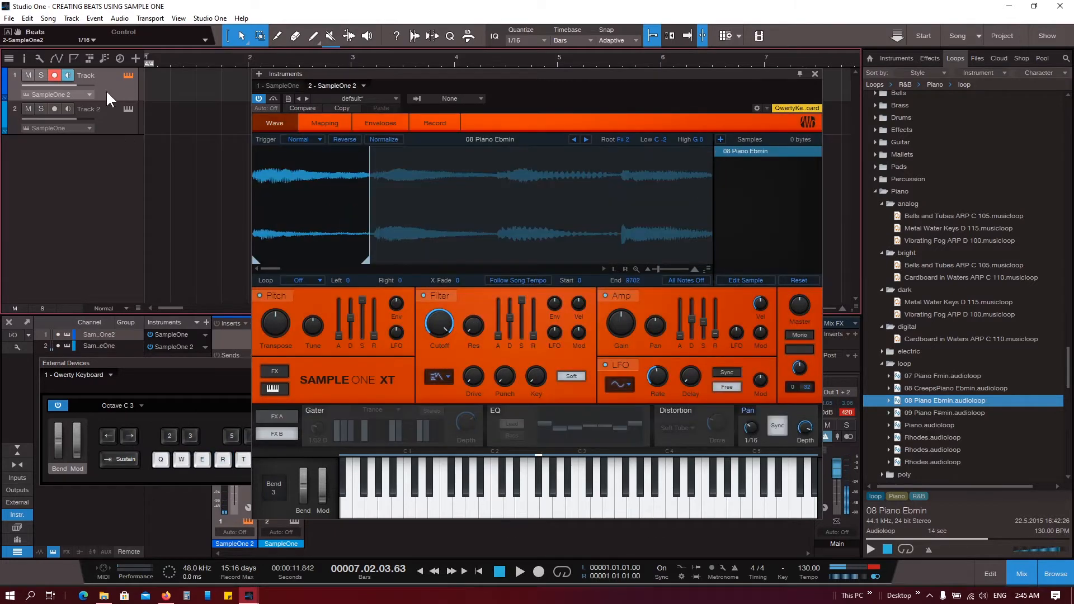
key(r)
key(e)
key(t)
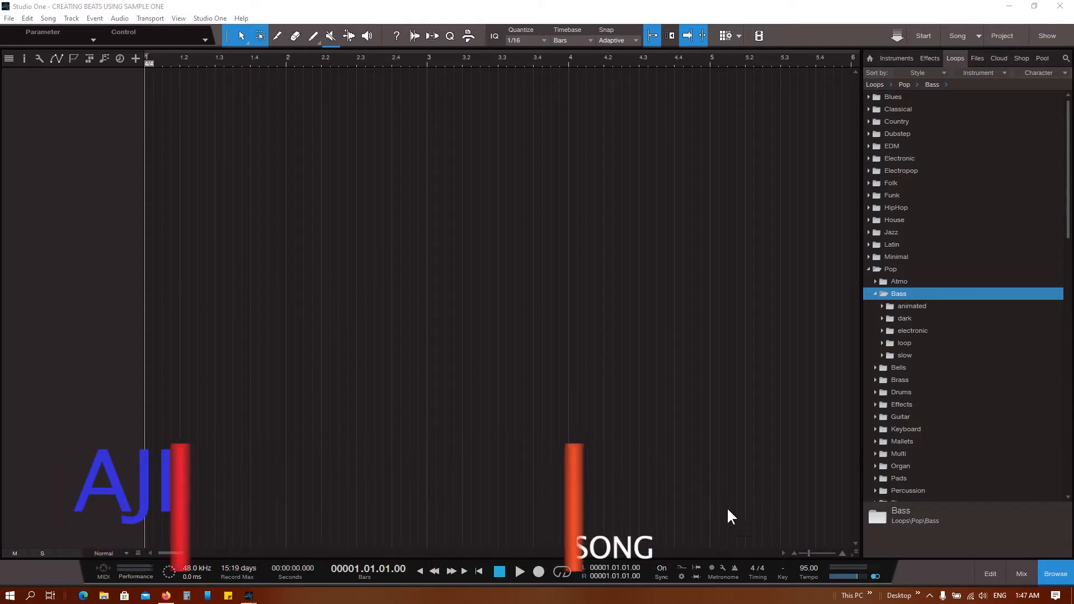
Step: Show the mix console and add a SampleOne instrument from the PreSonus vendor group
click(1033, 571)
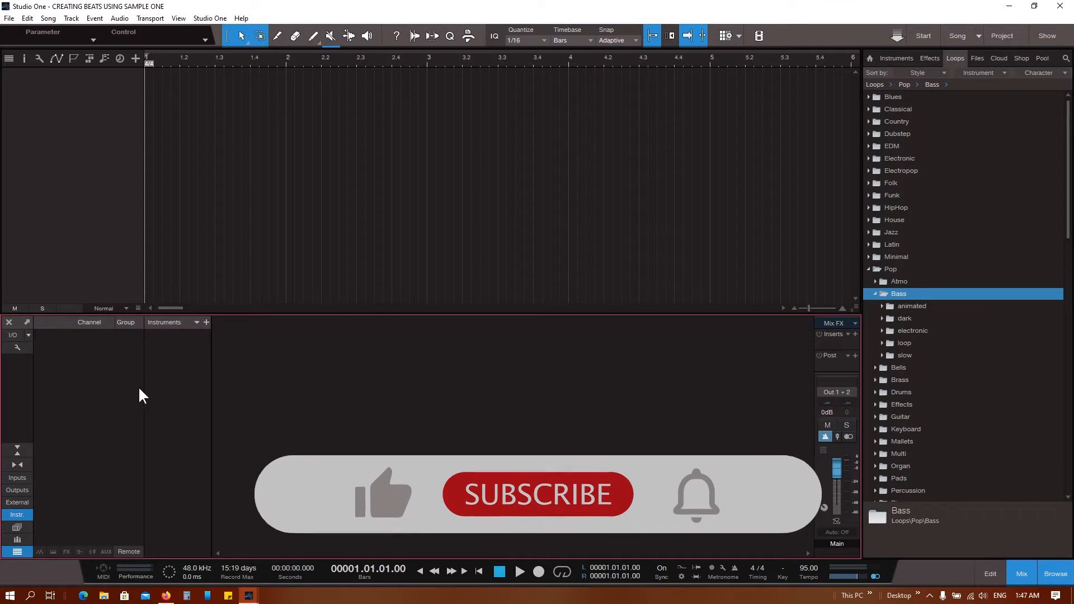
click(205, 322)
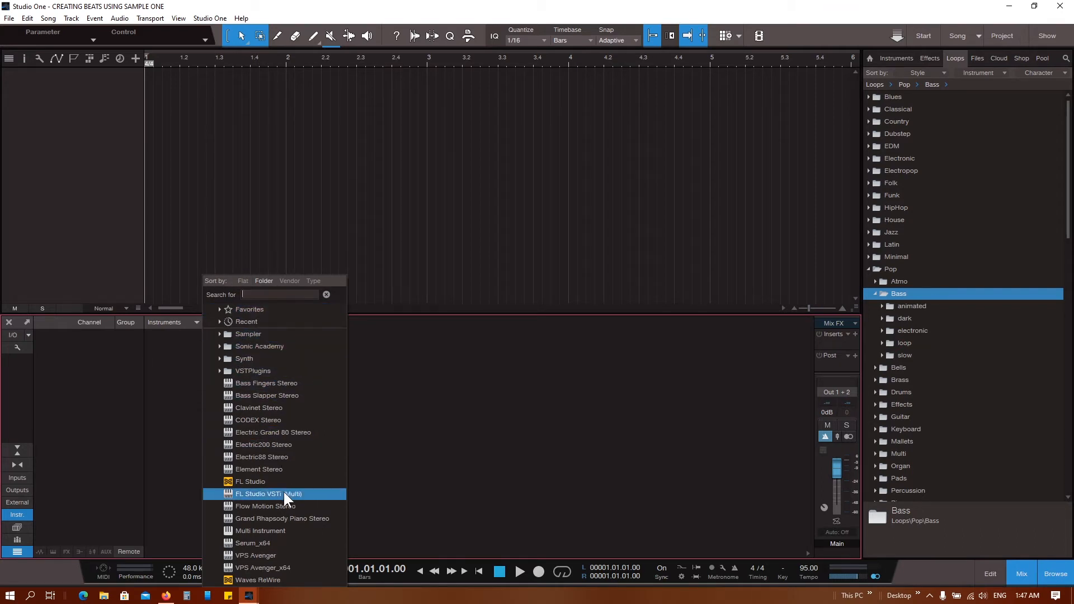
click(219, 371)
click(241, 279)
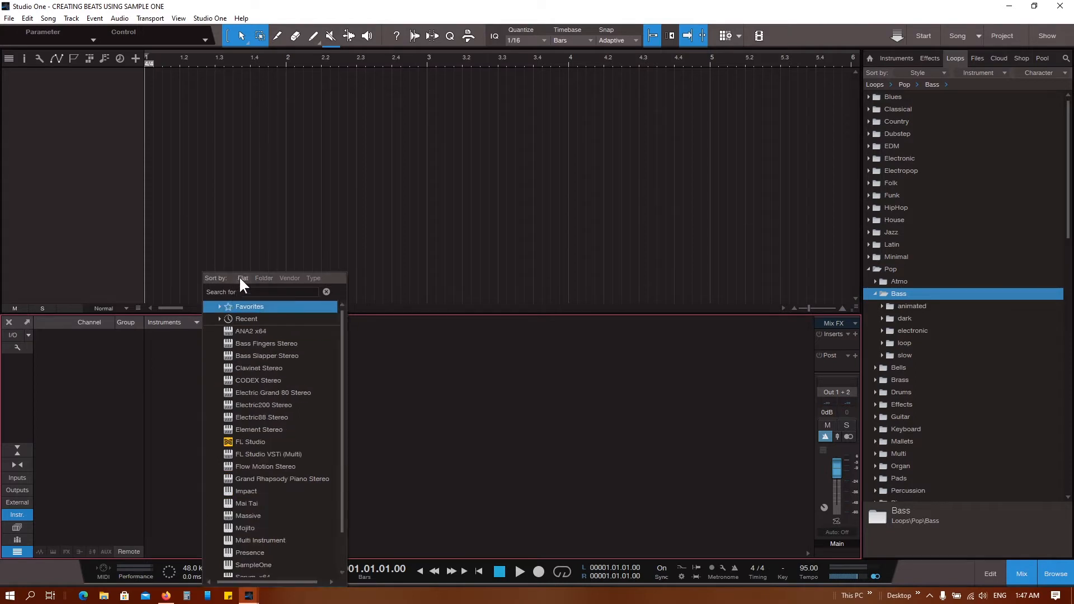
click(295, 278)
click(219, 355)
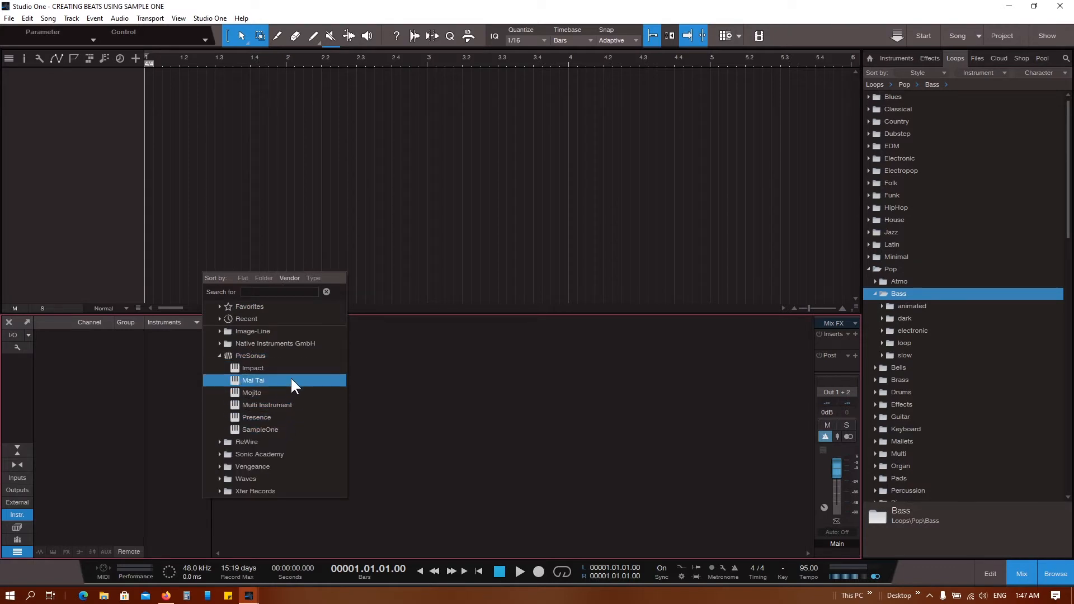
click(295, 427)
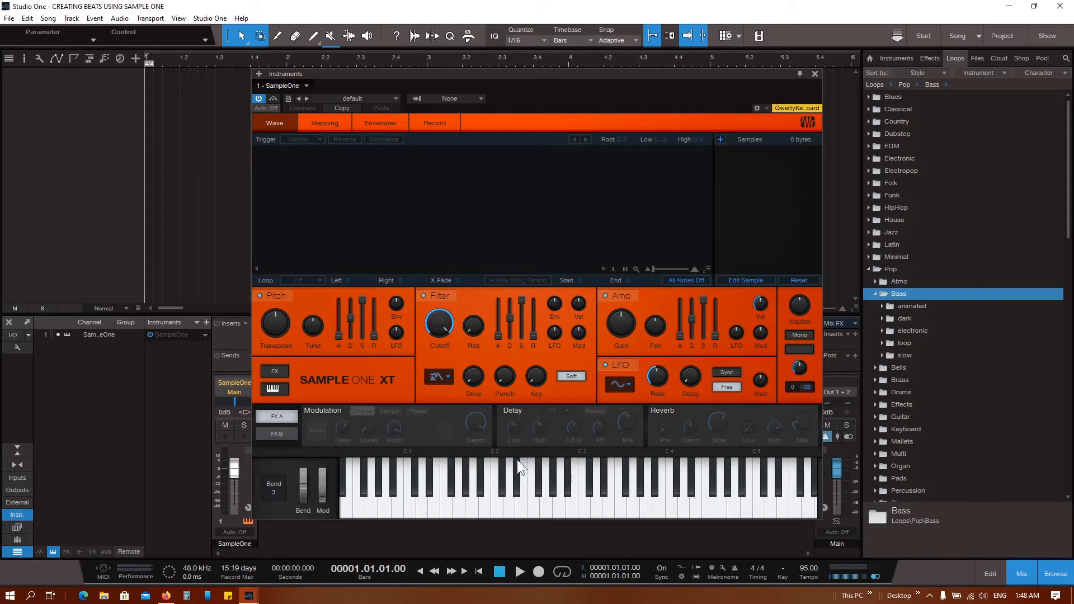
Step: Try notes across the low, middle and high ranges of the empty SampleOne keyboard
click(351, 513)
click(532, 508)
click(670, 509)
click(681, 509)
click(676, 508)
click(509, 512)
click(385, 512)
click(372, 512)
click(488, 512)
click(618, 512)
click(721, 515)
drag(720, 518, 752, 518)
Step: Look through the genre and instrument folders of the loop library, including the contents of the Rock folder
click(1057, 571)
click(1056, 570)
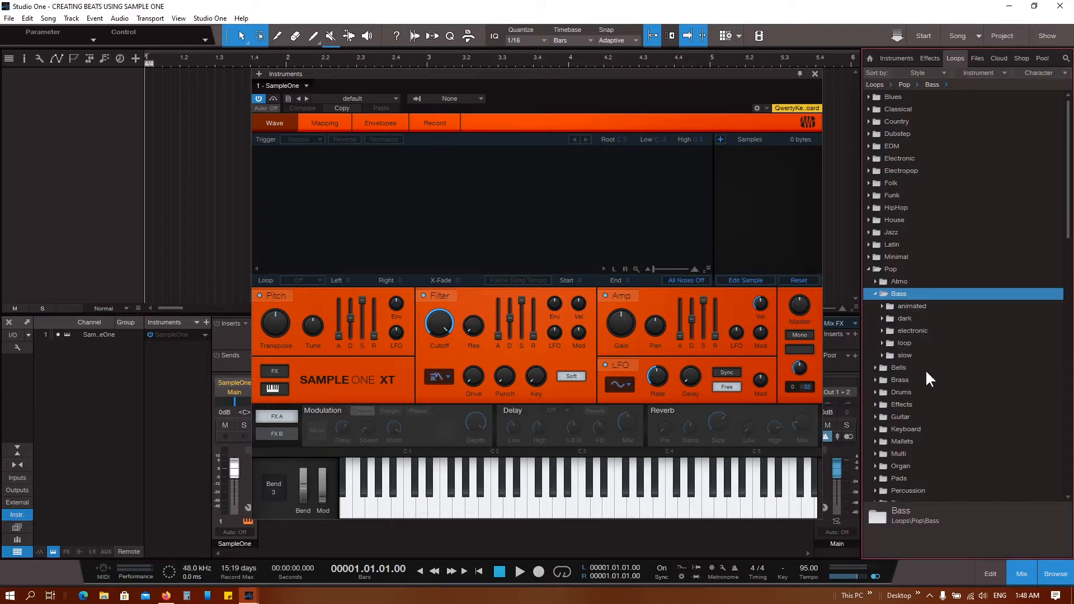
scroll(931, 437, down, 1)
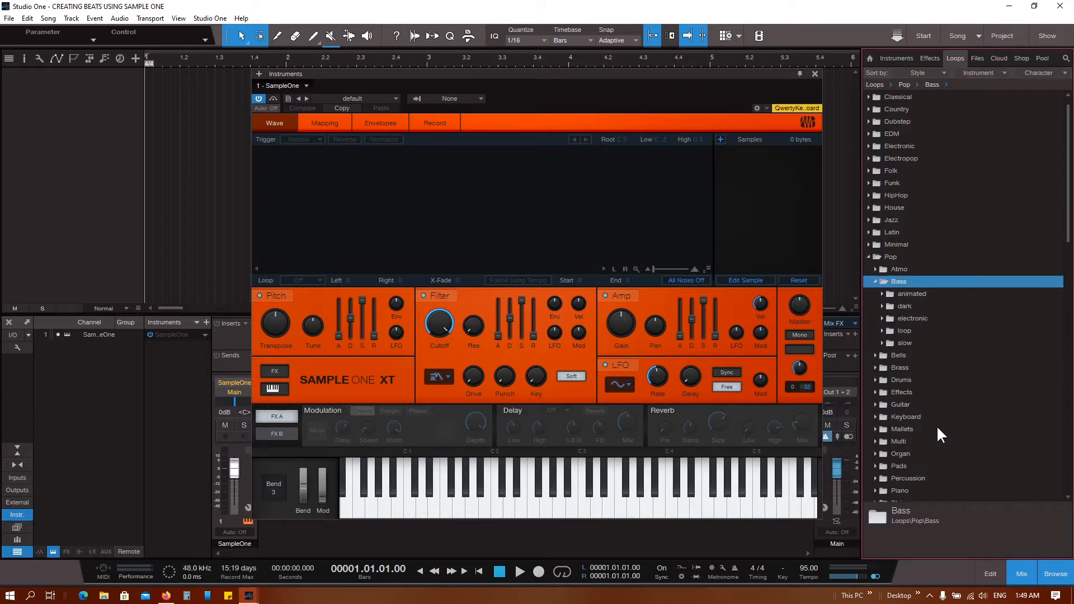
scroll(938, 427, down, 2)
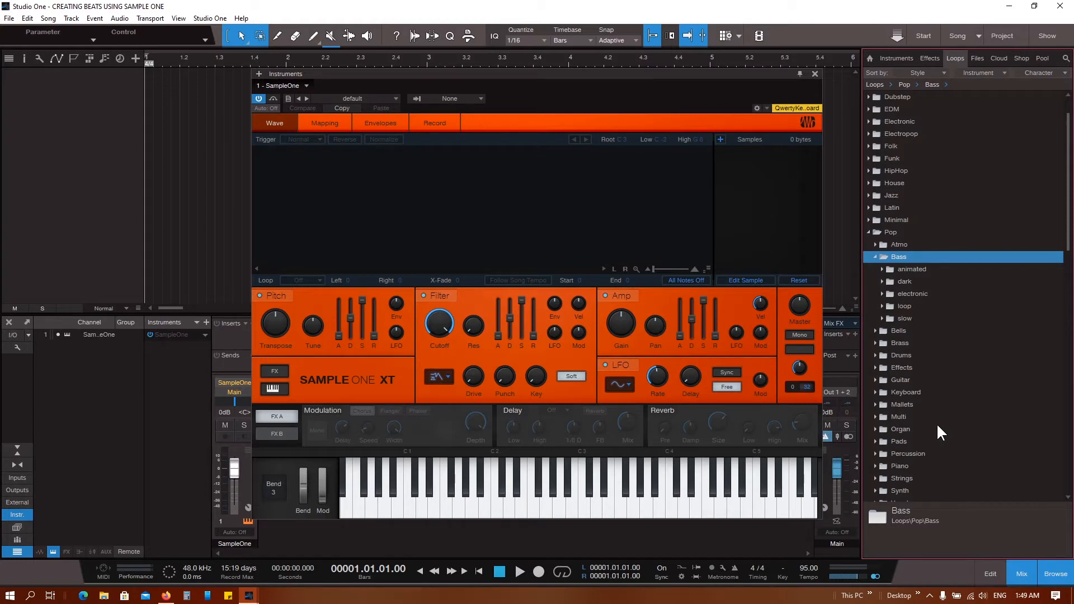
scroll(936, 422, down, 3)
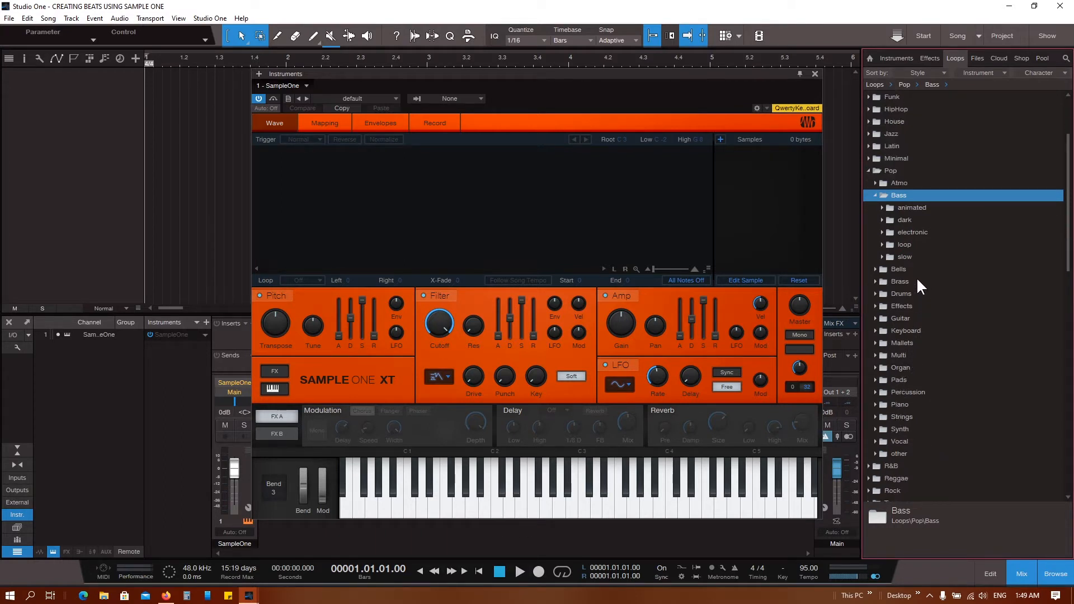
scroll(915, 442, down, 3)
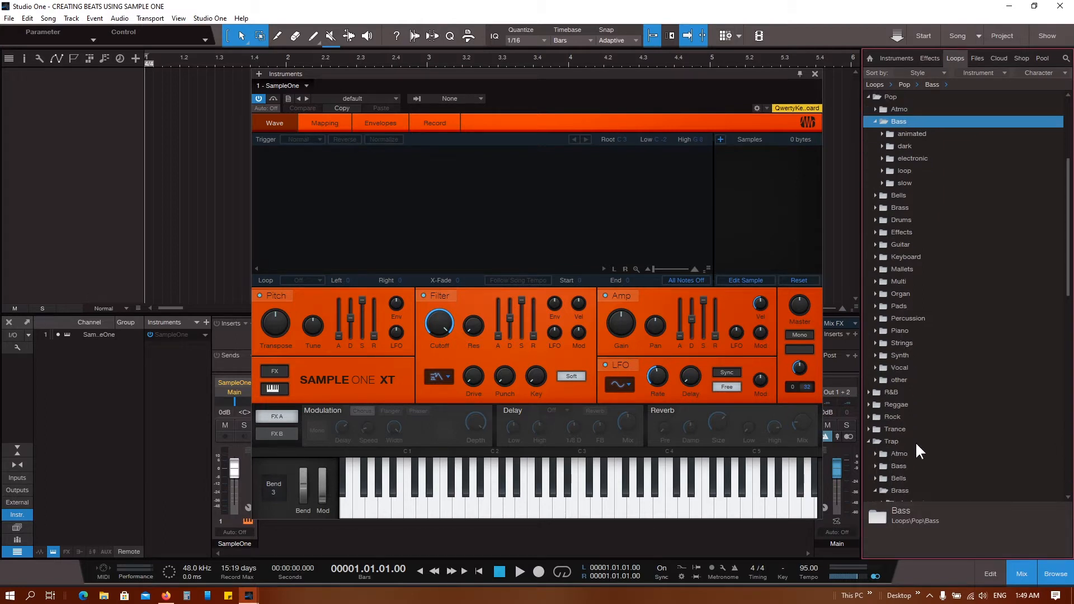
scroll(915, 441, down, 2)
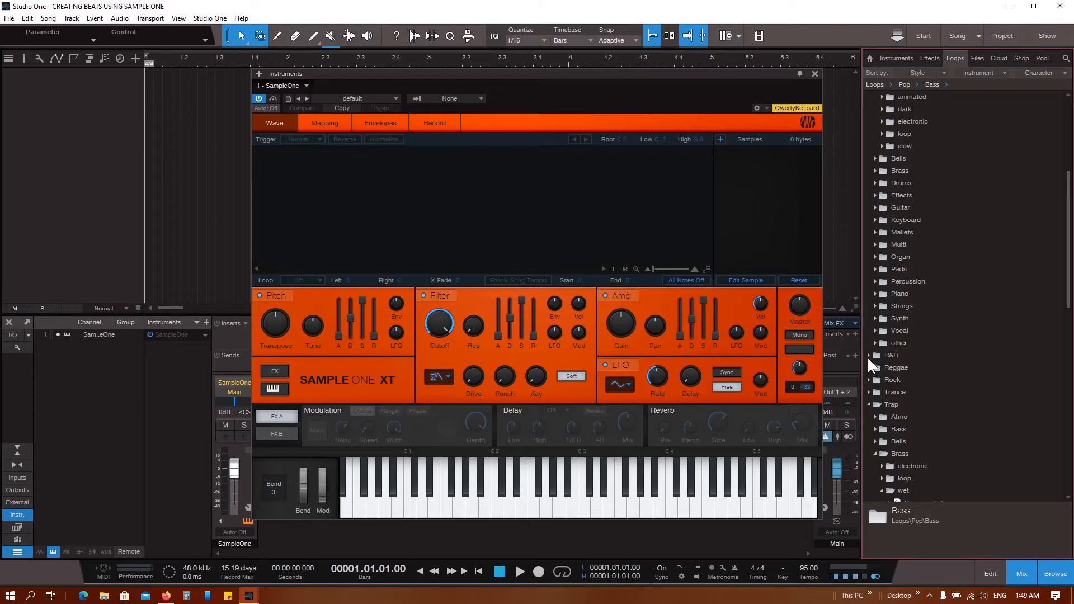
click(869, 382)
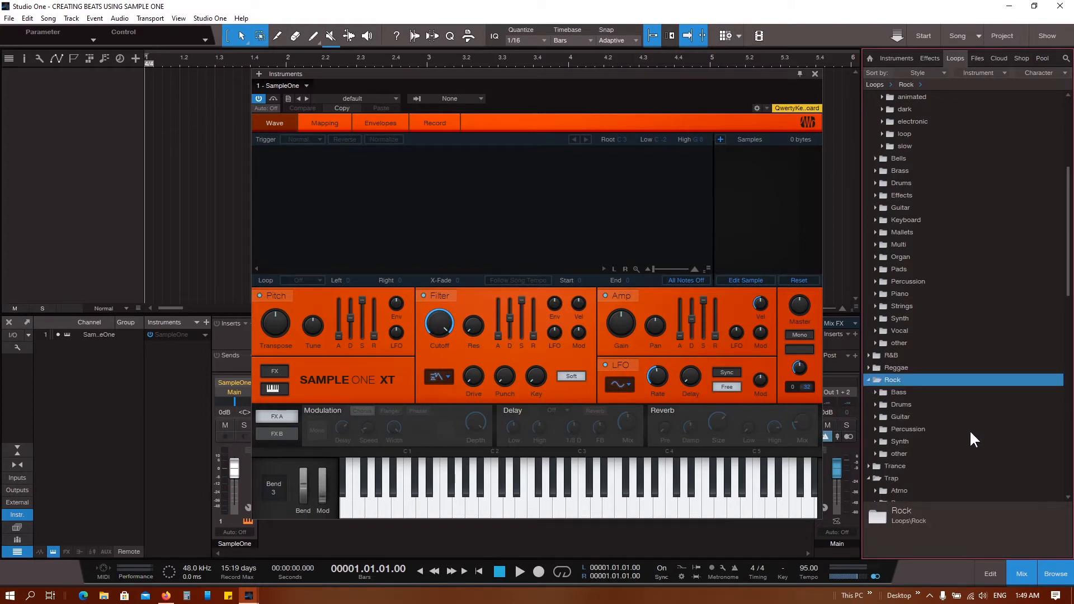
scroll(971, 433, down, 5)
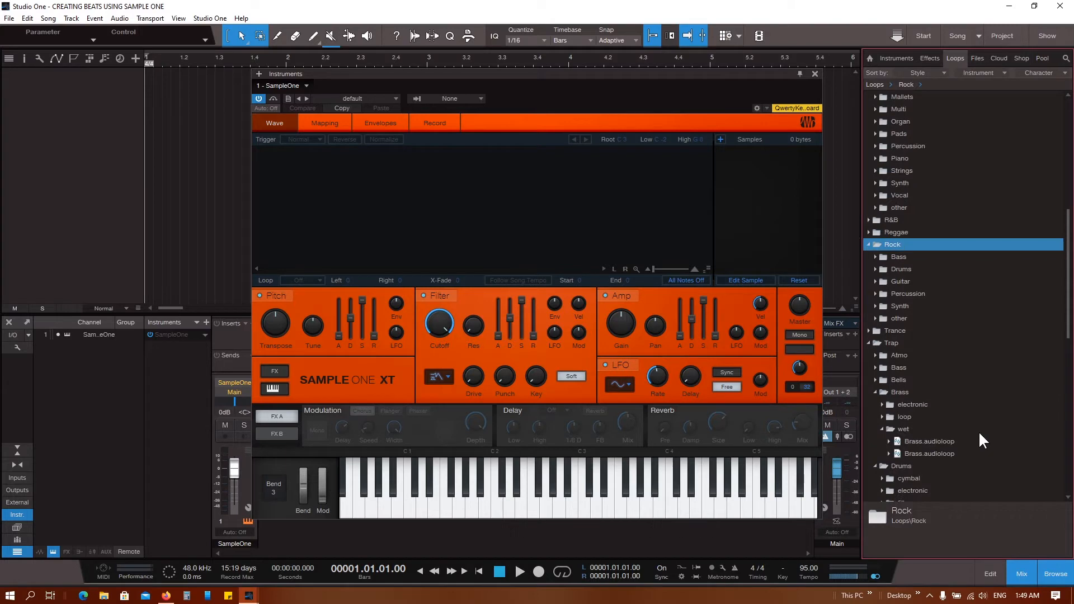
scroll(980, 435, up, 10)
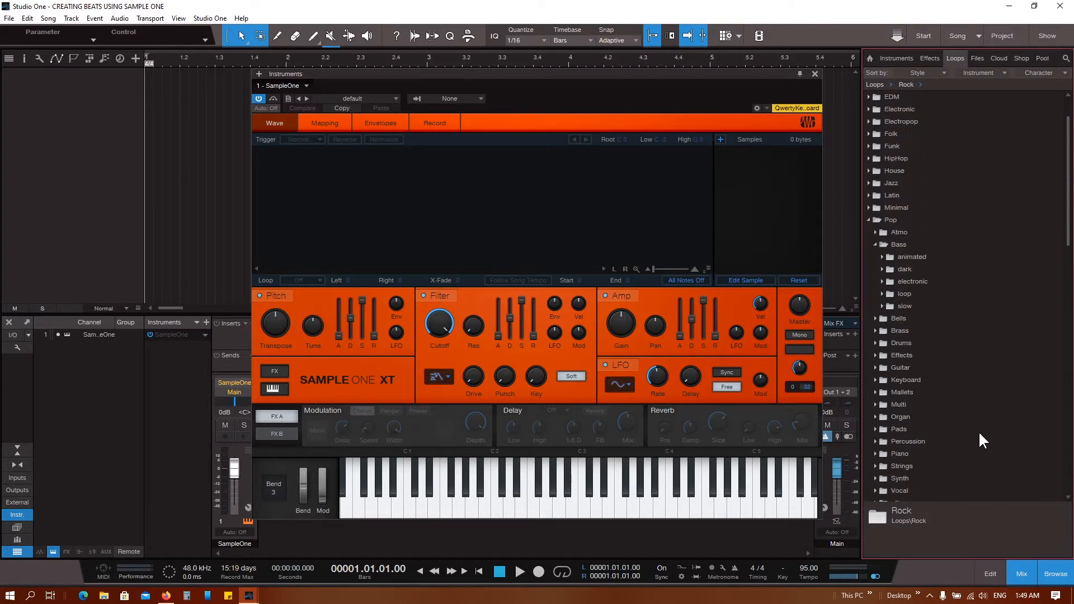
Step: Preview Bass Animal C, Bass Fear E and Bass_Loom_F from the HipHop Bass one-shot folder
click(869, 159)
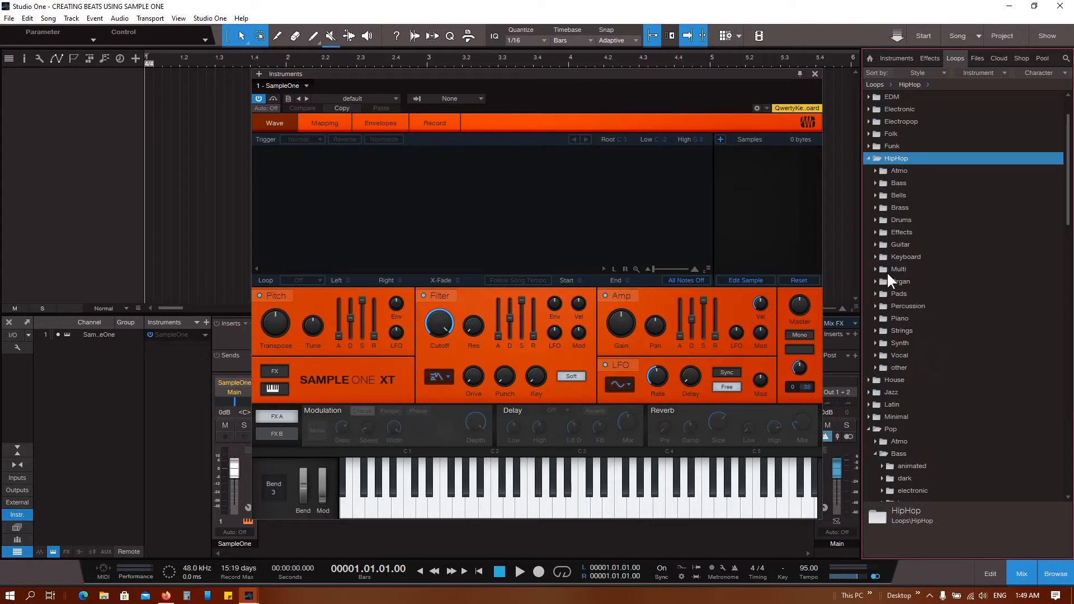
click(874, 182)
click(883, 232)
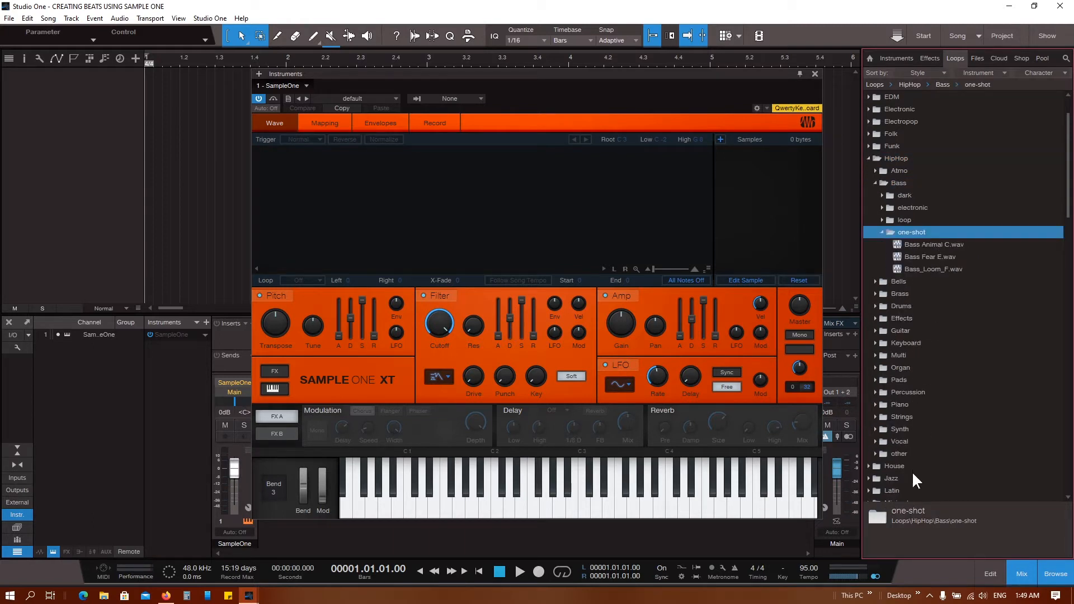
click(929, 245)
click(870, 550)
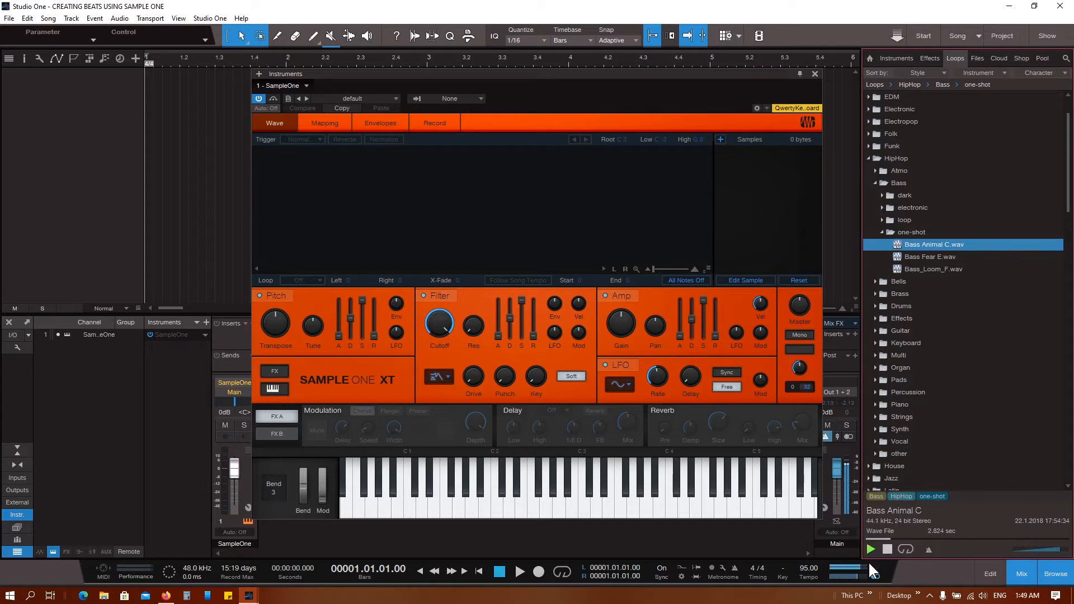
click(929, 256)
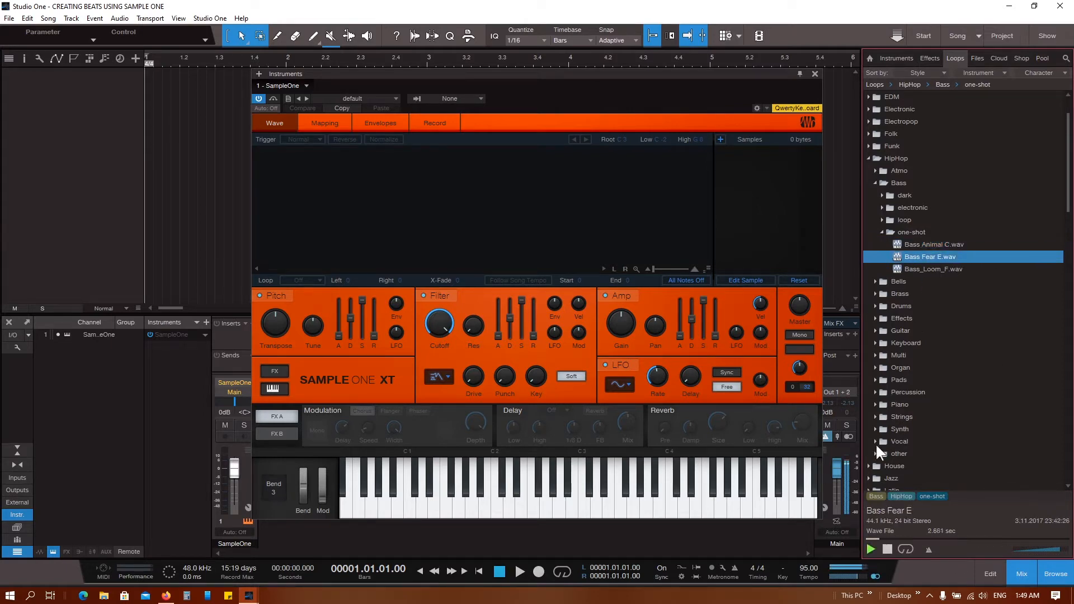
click(925, 268)
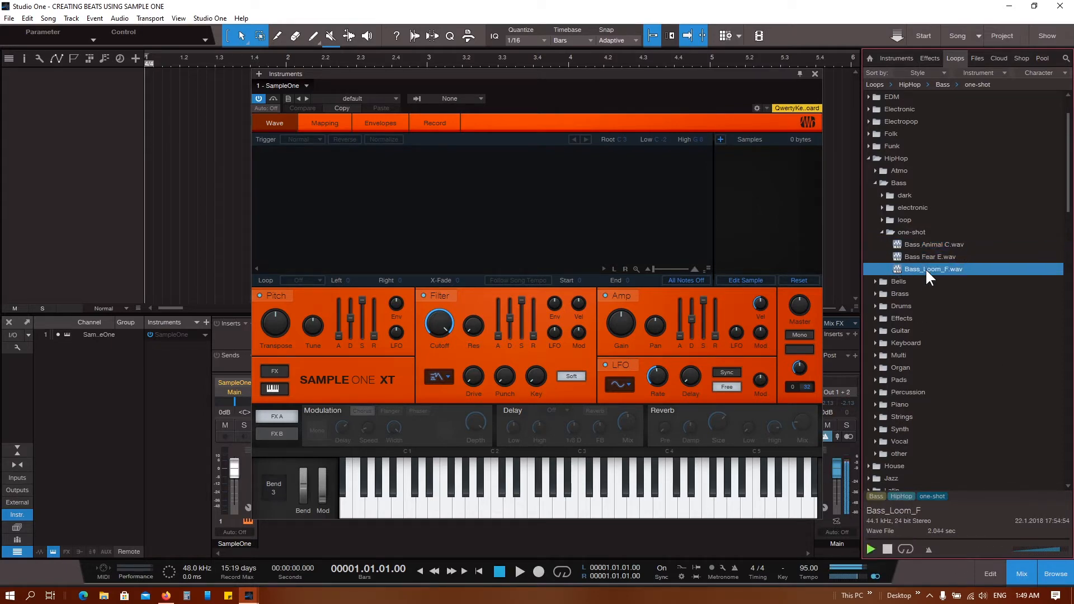
click(878, 232)
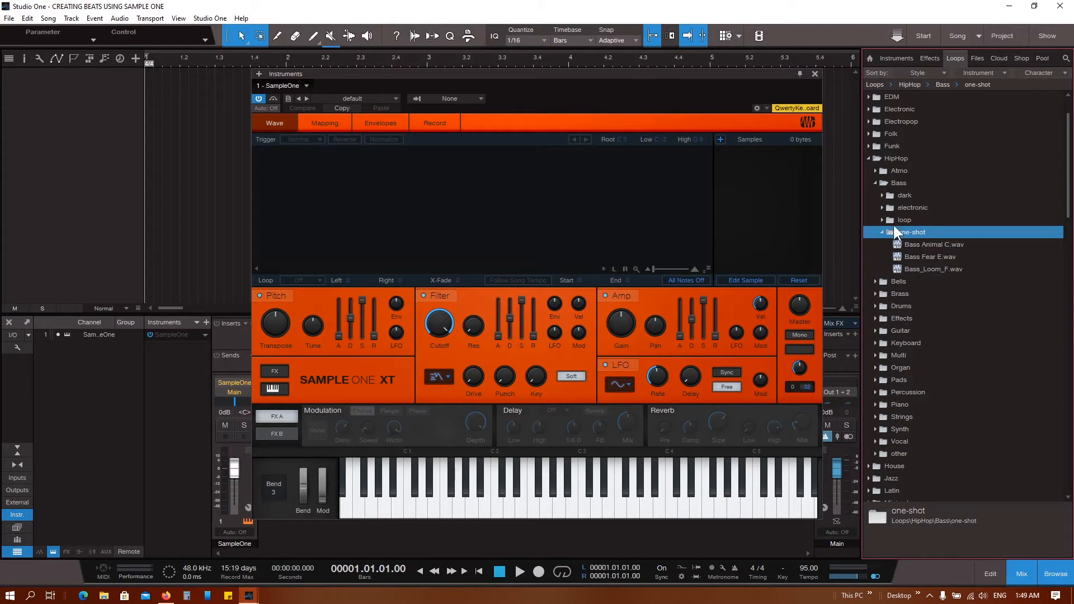
Step: Look over the audio loops in the HipHop Bells loop folder, then collapse that loop folder
click(875, 281)
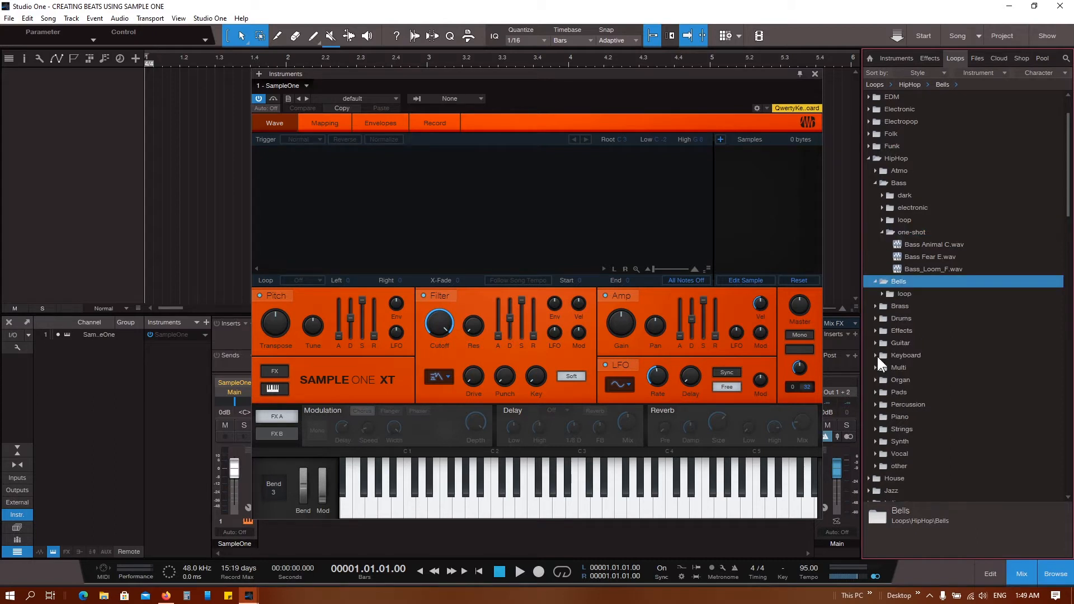
click(881, 293)
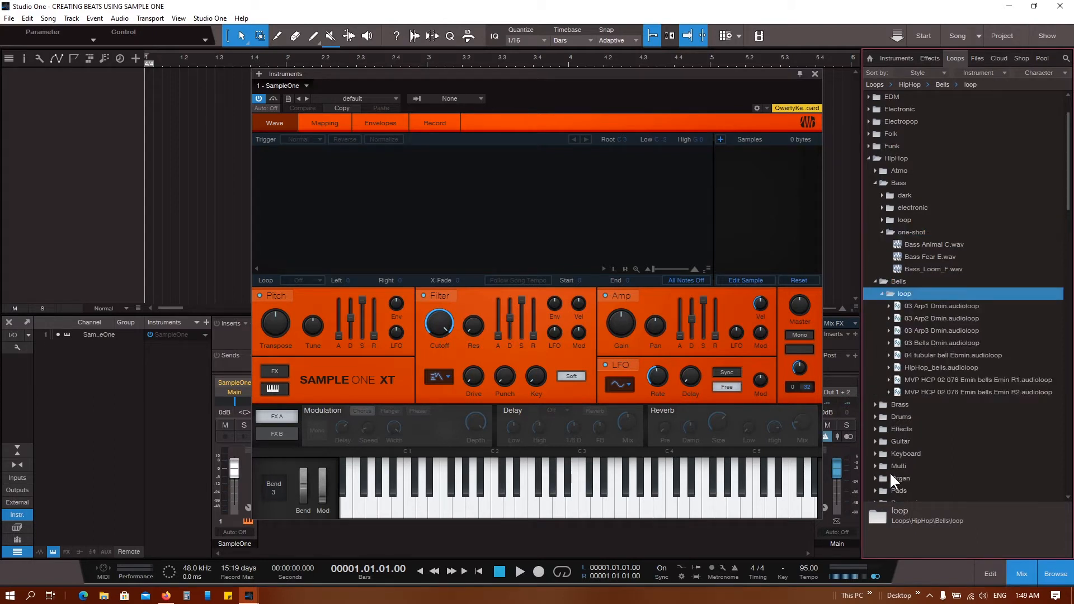
click(879, 293)
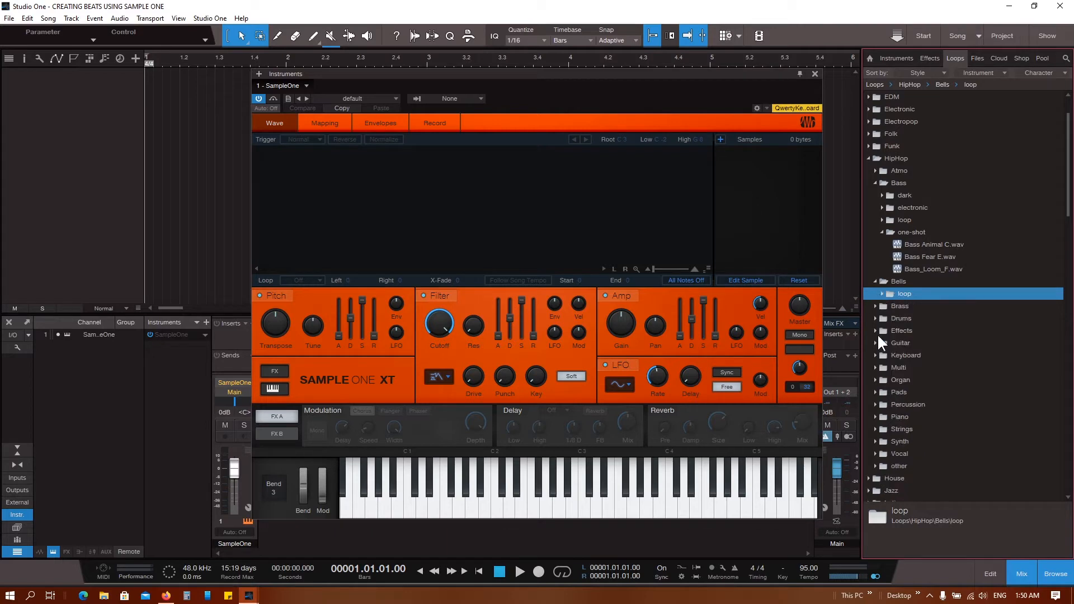
Step: Preview the 02 Fat Brass 94BPM Fmin loop from the HipHop Brass loop folder, then collapse that folder
click(876, 306)
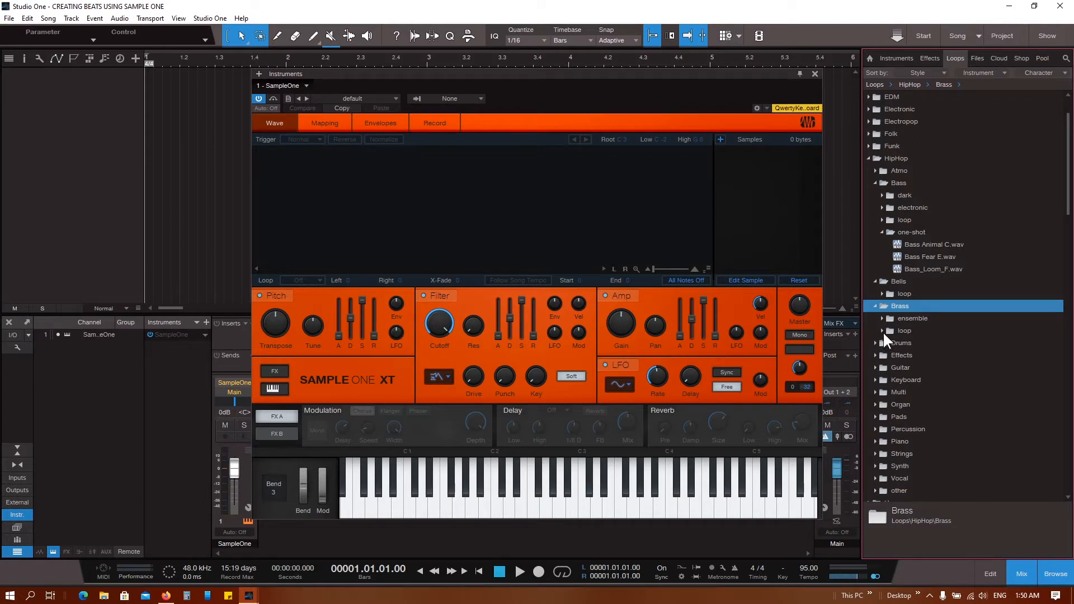
click(883, 331)
click(915, 356)
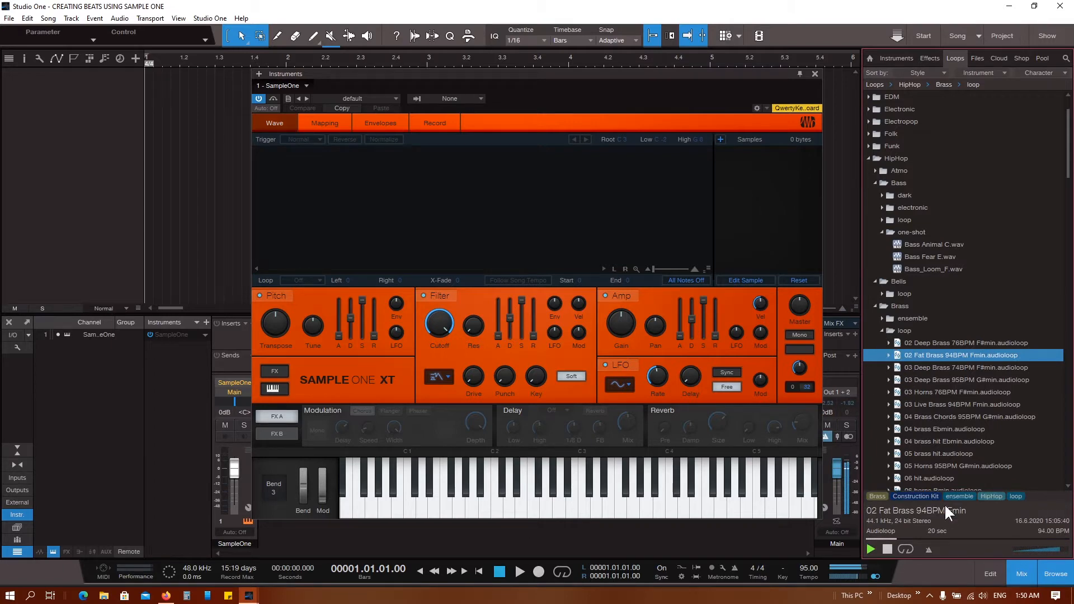
click(882, 331)
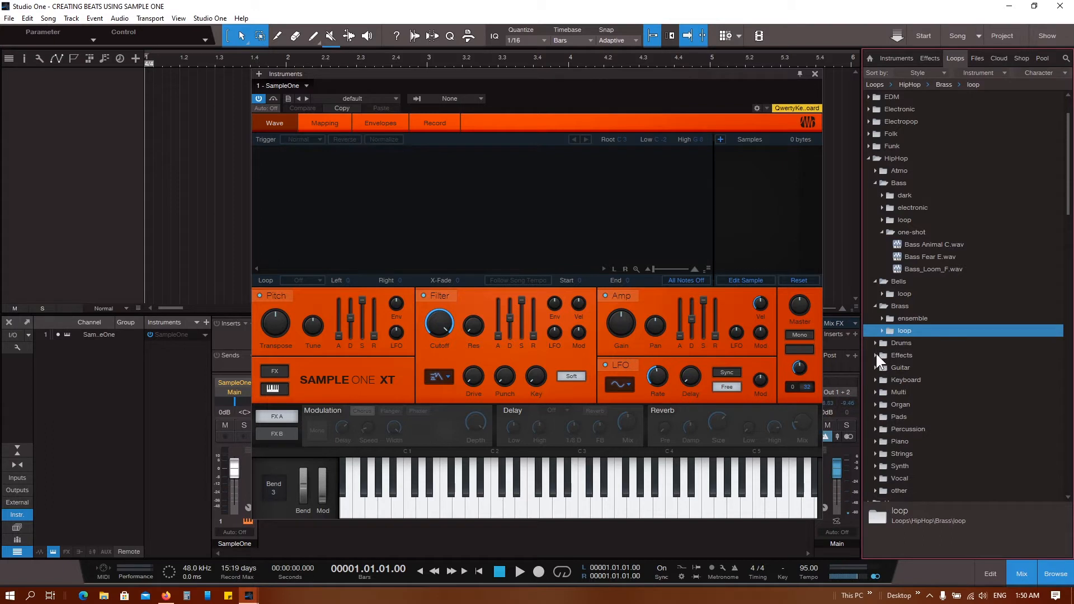
Step: Preview Fx Push, Fx Scratch1, Fx Sloppyjoes and Fx Smashbros from the HipHop Effects one-shot folder
click(876, 356)
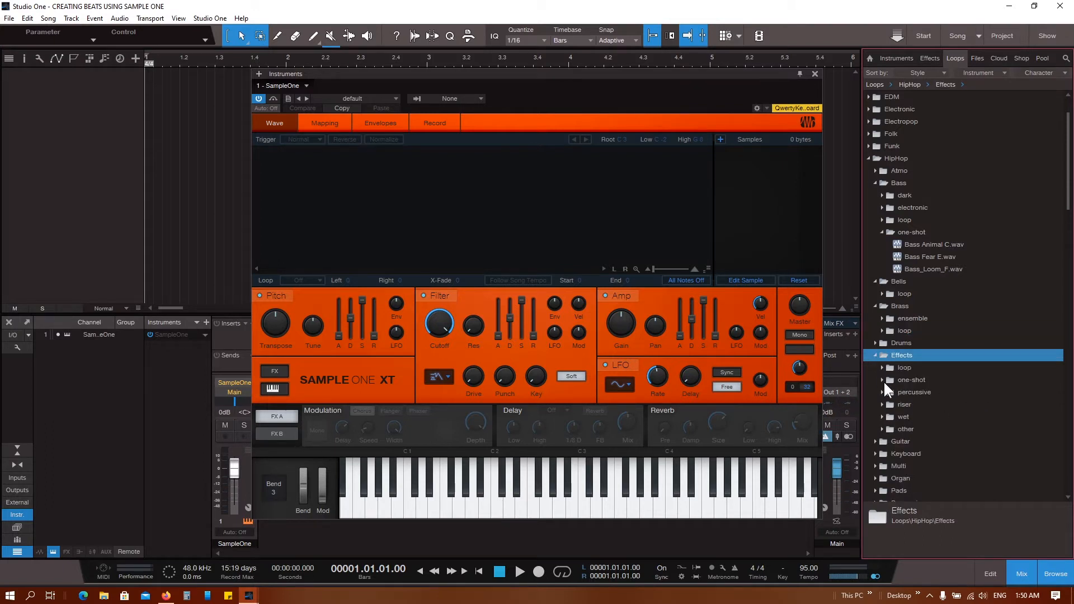
click(883, 381)
click(927, 393)
click(928, 404)
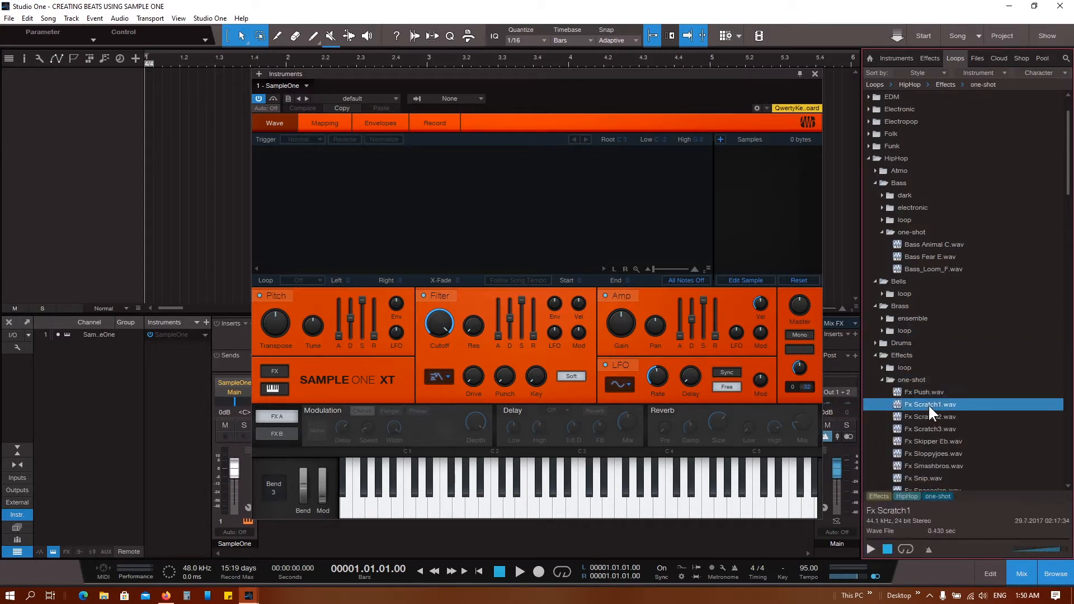
click(935, 453)
click(946, 466)
scroll(956, 437, down, 5)
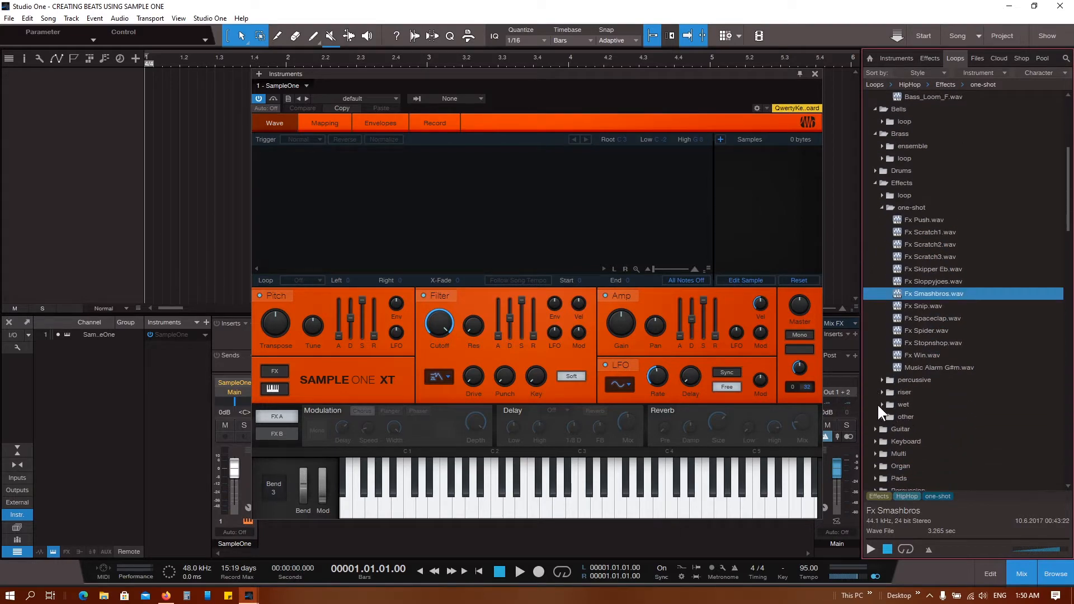
scroll(923, 405, down, 2)
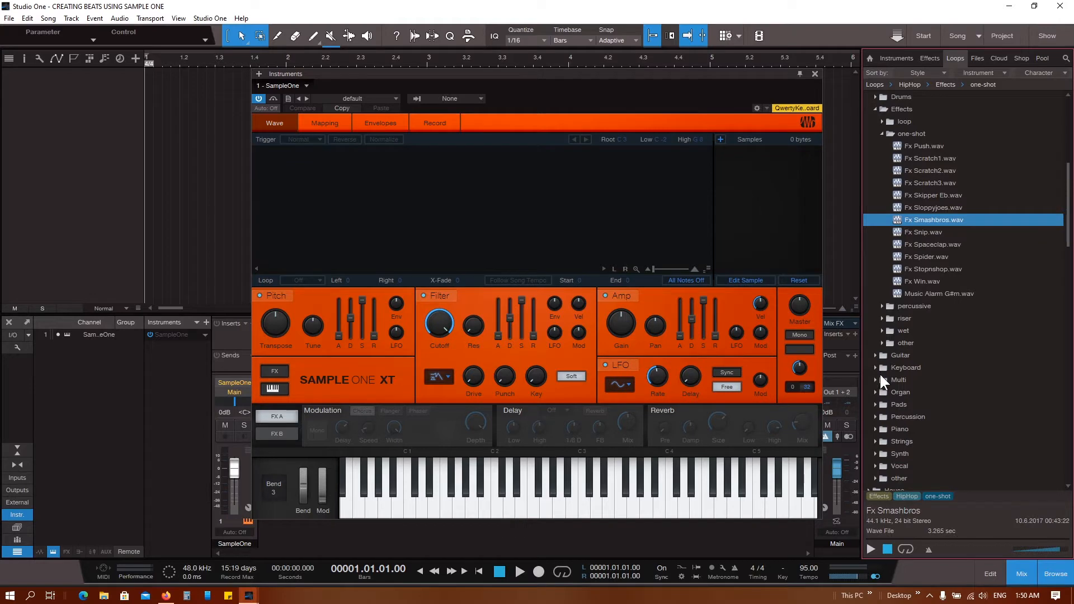
Step: Expand the HipHop Guitar and Keyboard folders and preview Chd Dee D from the Keyboard one-shot samples
click(876, 355)
click(875, 380)
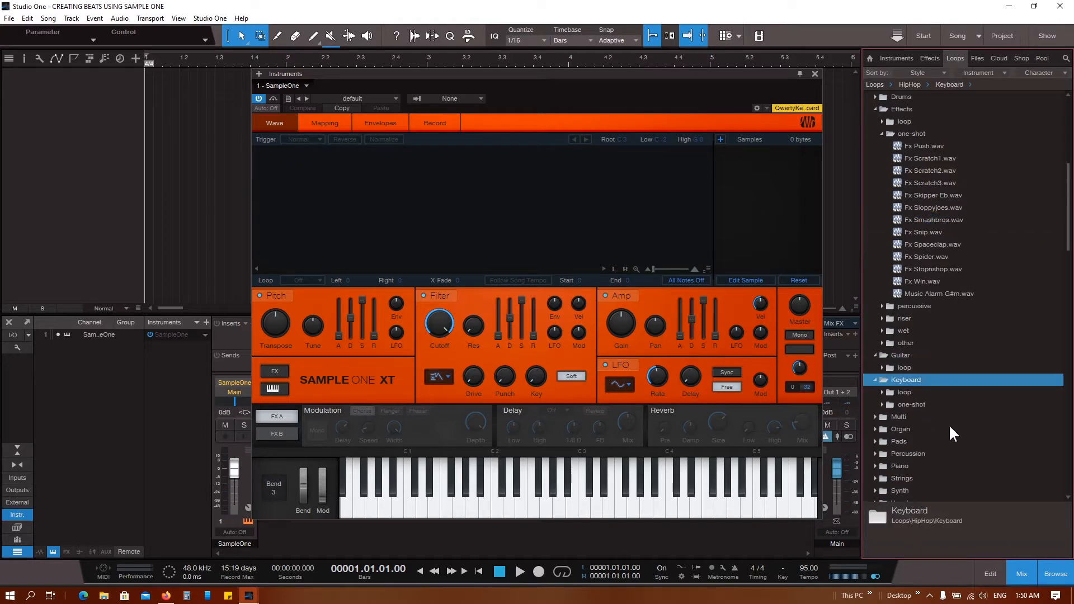
scroll(948, 424, down, 2)
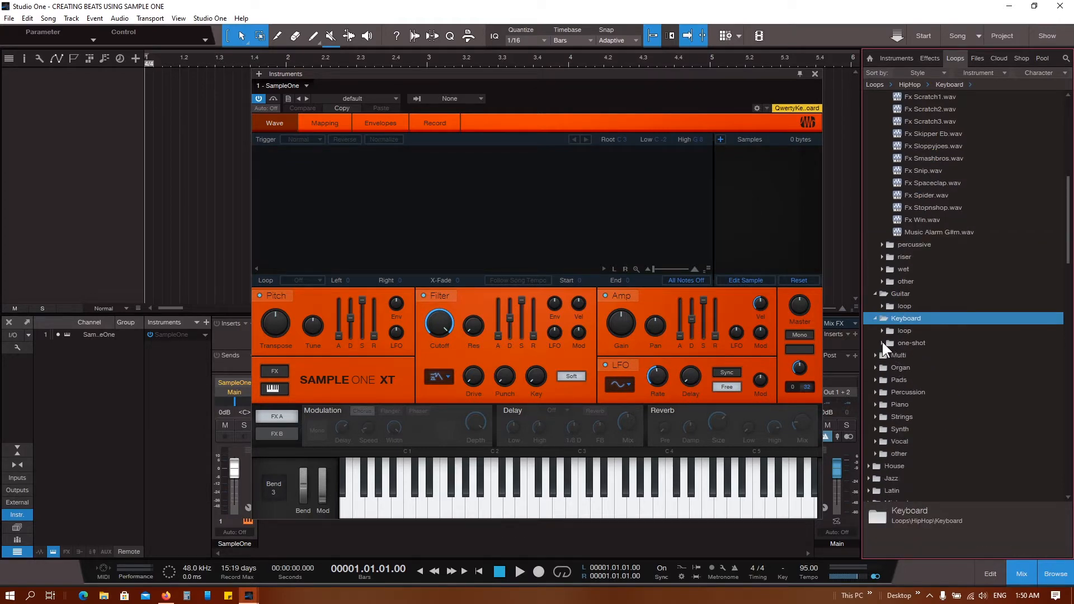
click(883, 343)
click(925, 368)
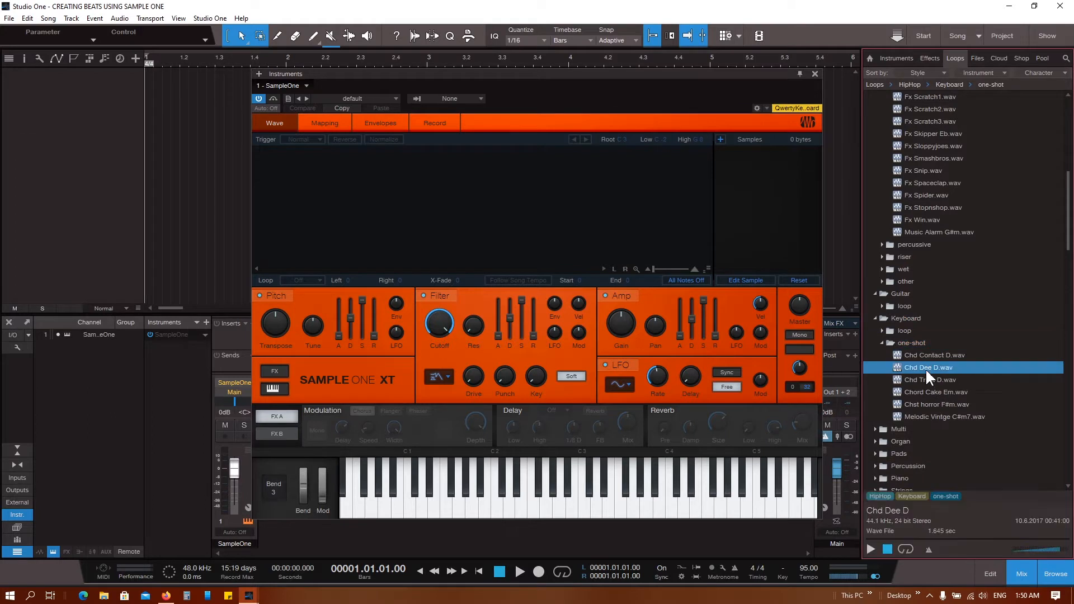
click(872, 550)
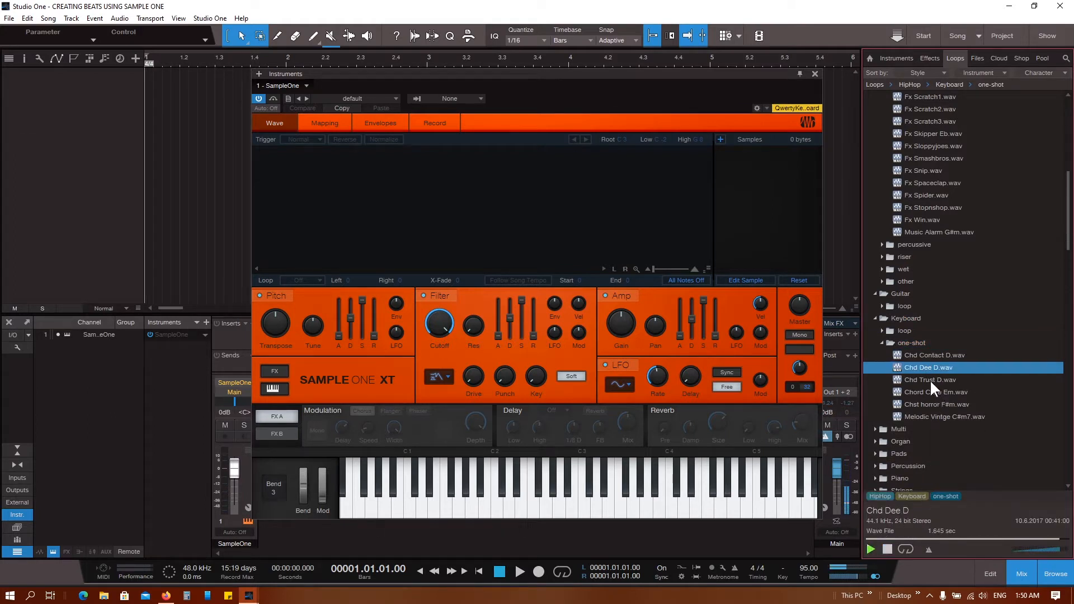
Step: Load Chd Dee D into the SampleOne sampler, set its root note to D 3 and play the root key
drag(928, 364, 765, 203)
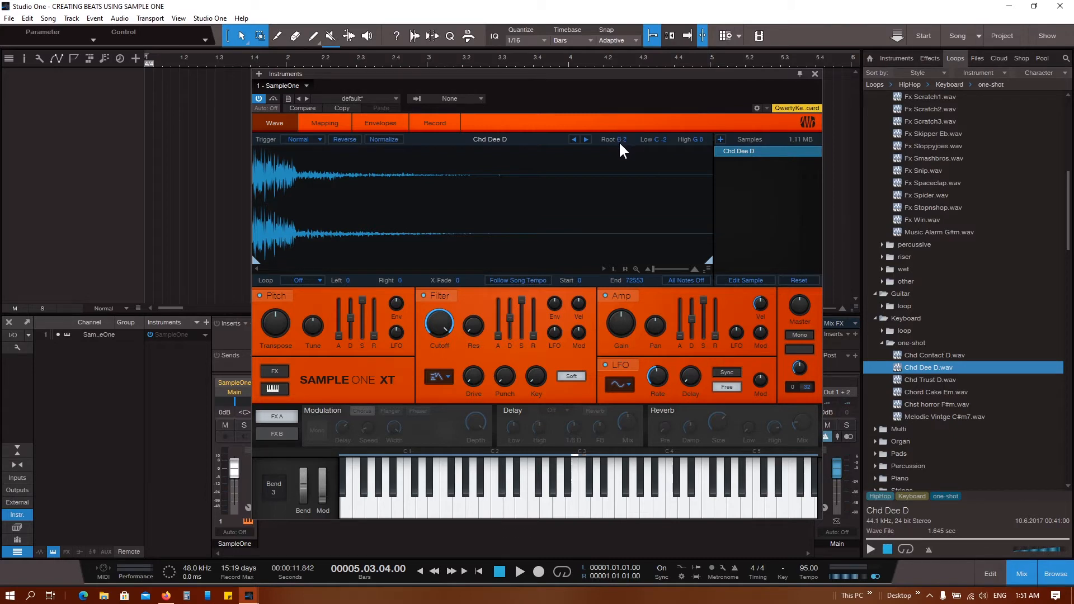
drag(622, 140, 628, 141)
click(597, 513)
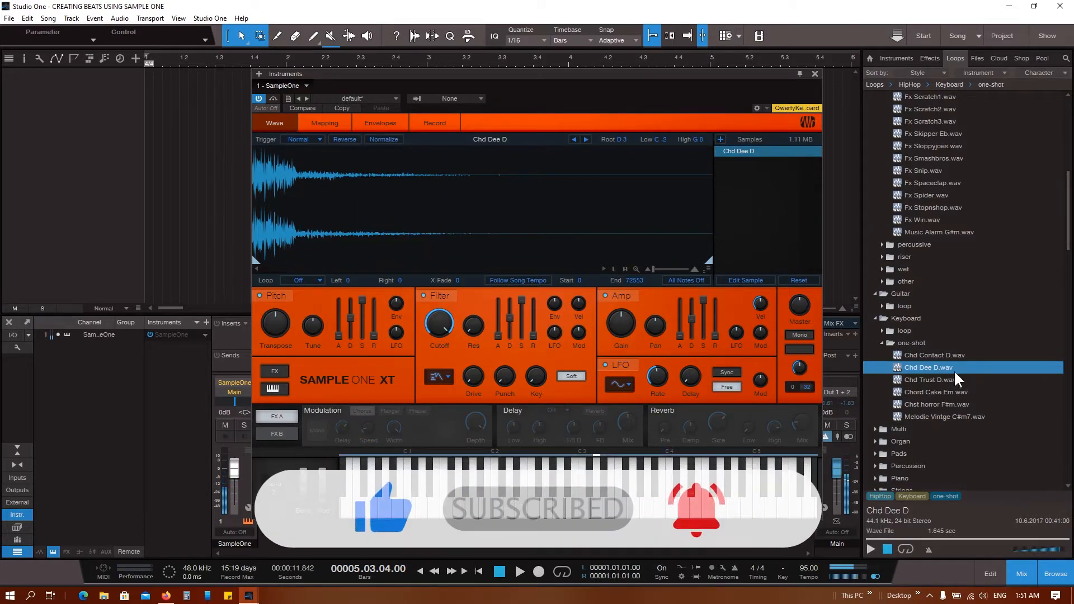
Step: Compare the browser preview of Chd Dee D with the loaded sample, playing ascending keys from E3 to C5
click(871, 549)
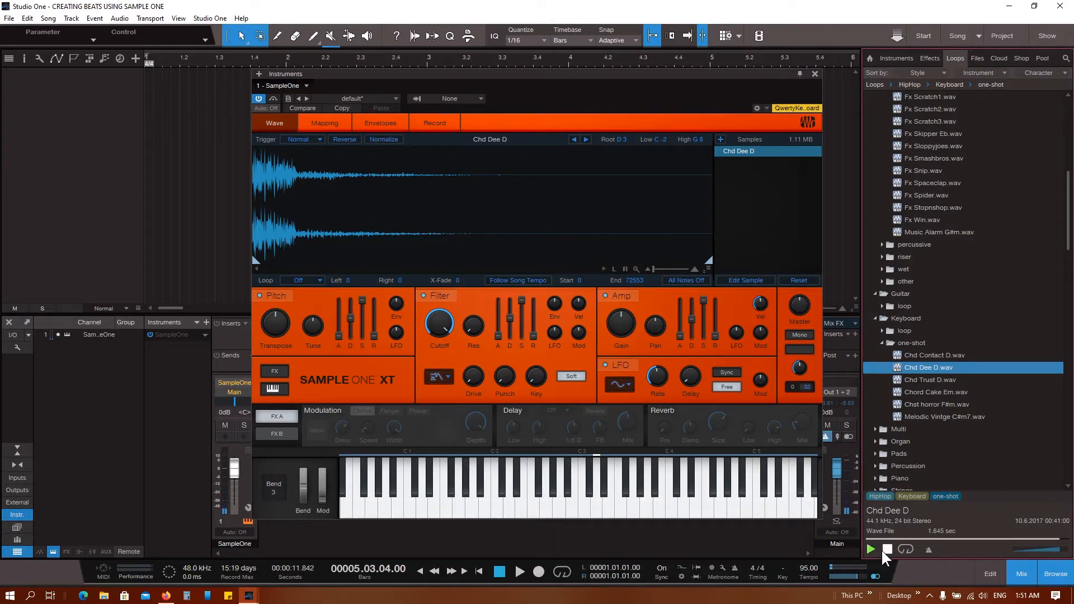
click(935, 370)
click(607, 511)
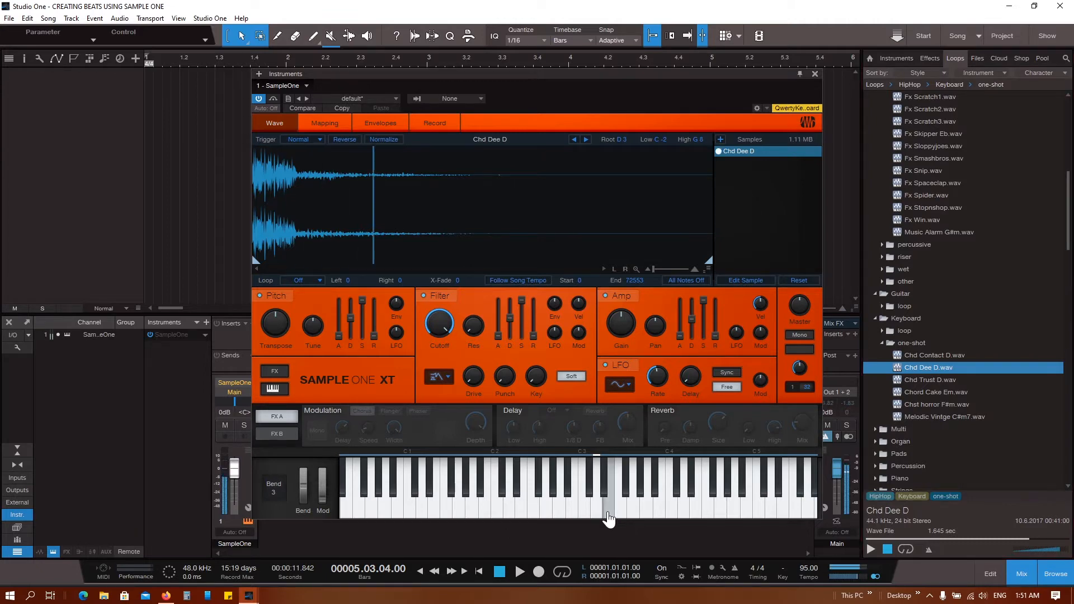
click(608, 511)
click(609, 512)
click(620, 511)
click(633, 511)
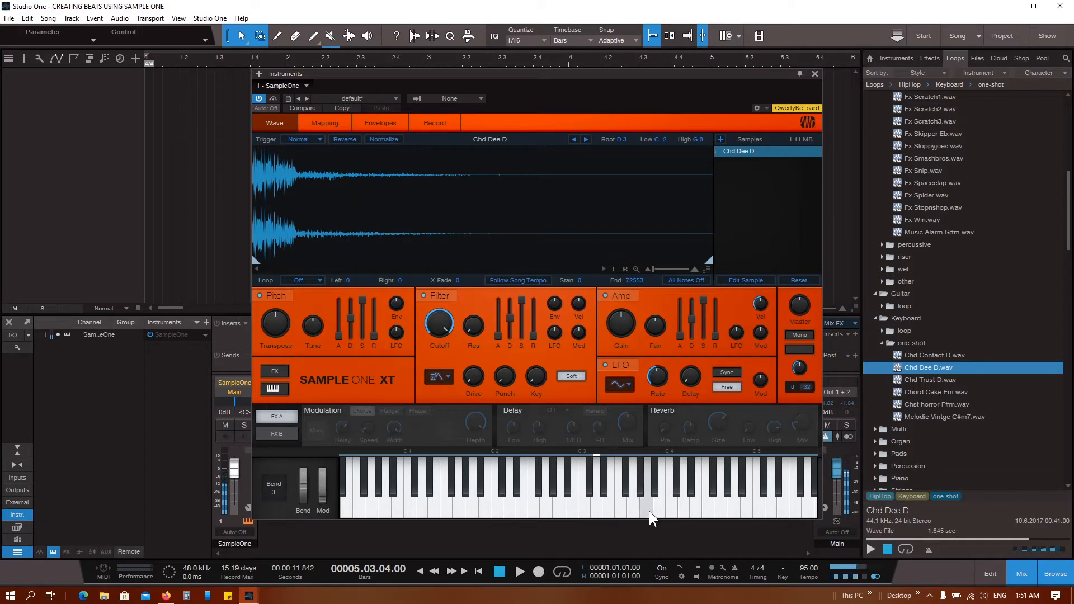
click(647, 511)
click(667, 511)
click(684, 511)
click(702, 511)
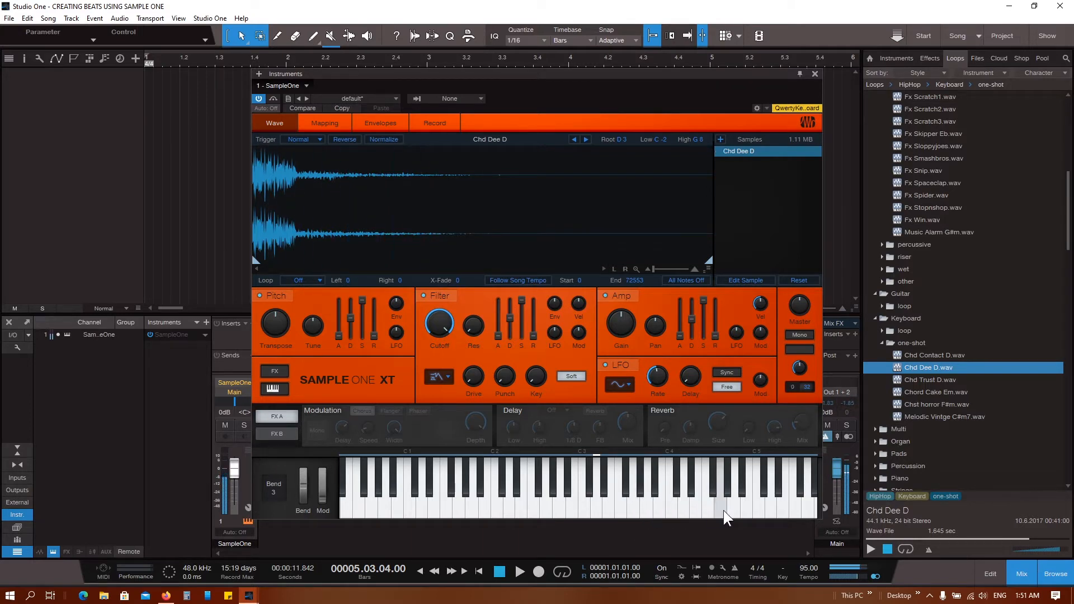
click(720, 511)
click(759, 511)
Step: Audition the loaded Chd Dee D sample with a freely played run of keys, mostly in the octaves below C3
click(660, 512)
click(583, 512)
click(519, 511)
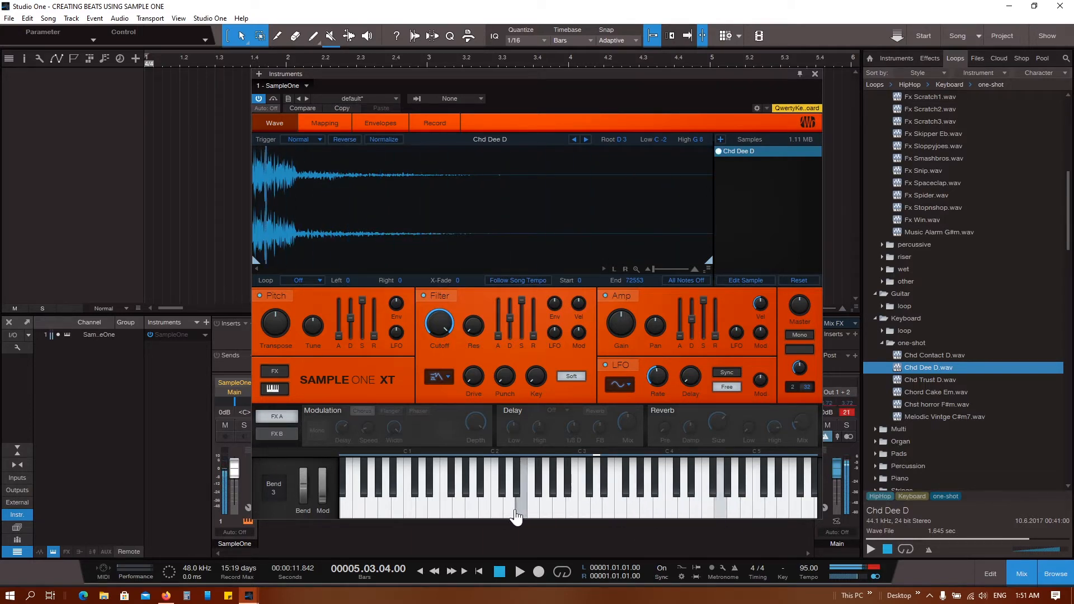
click(488, 511)
click(539, 512)
click(577, 511)
click(560, 511)
click(523, 511)
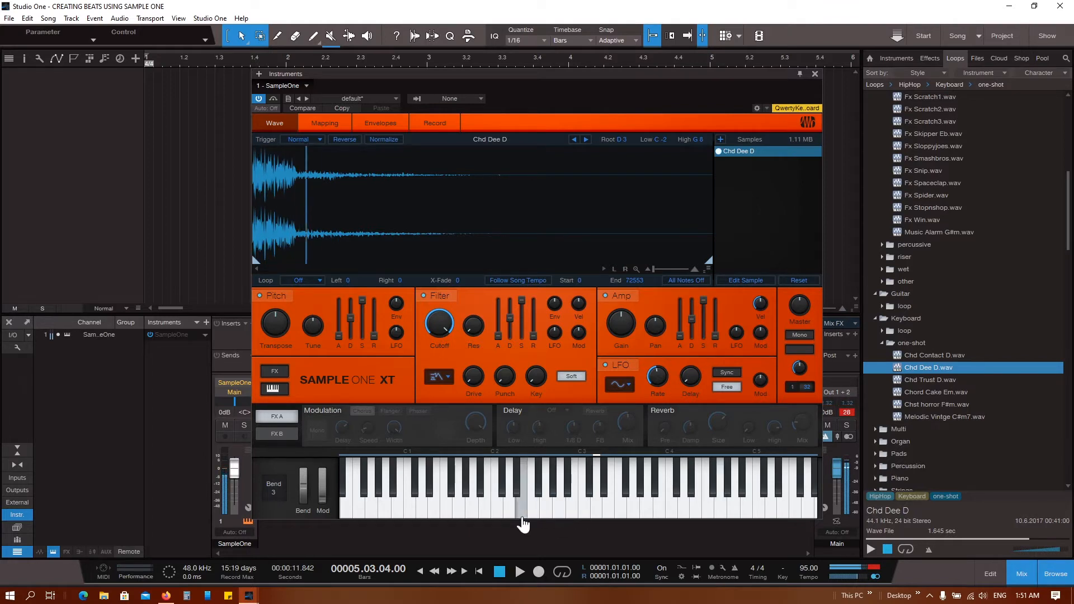
click(559, 511)
click(534, 511)
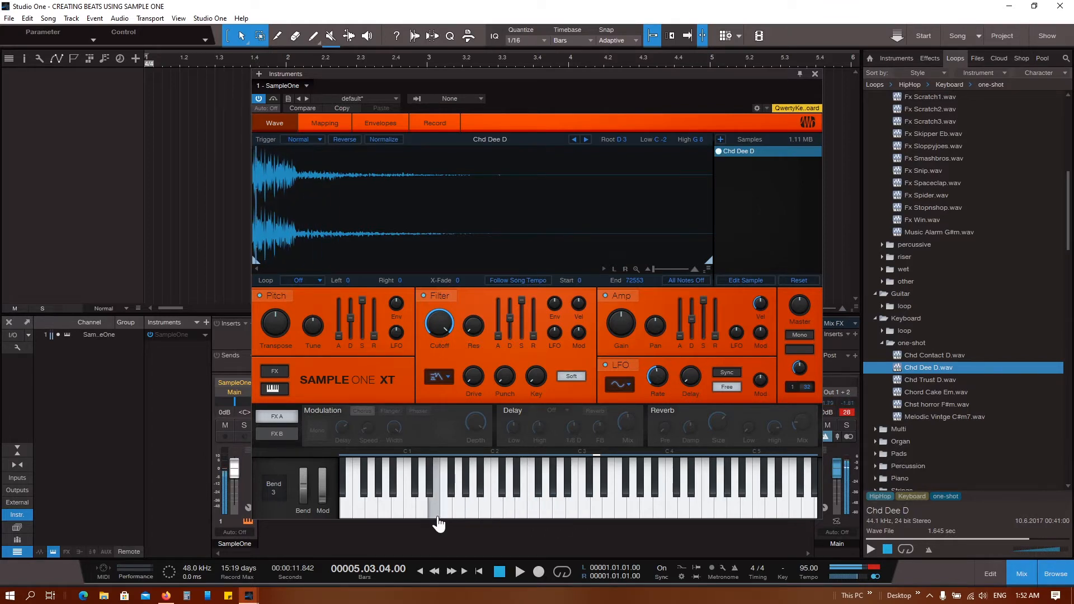
click(523, 514)
click(542, 513)
click(591, 512)
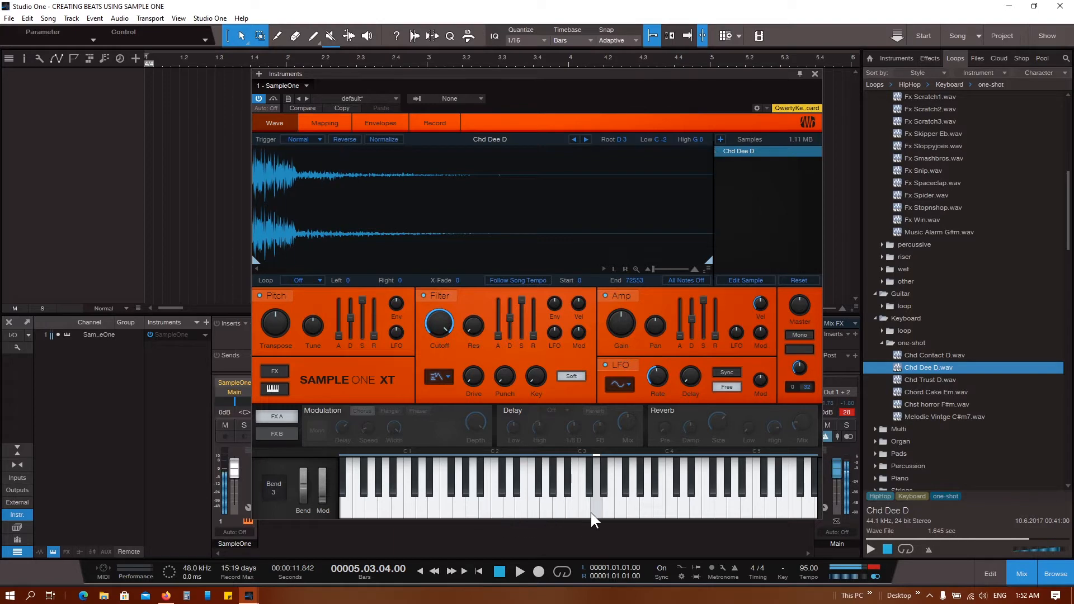
click(582, 512)
click(562, 512)
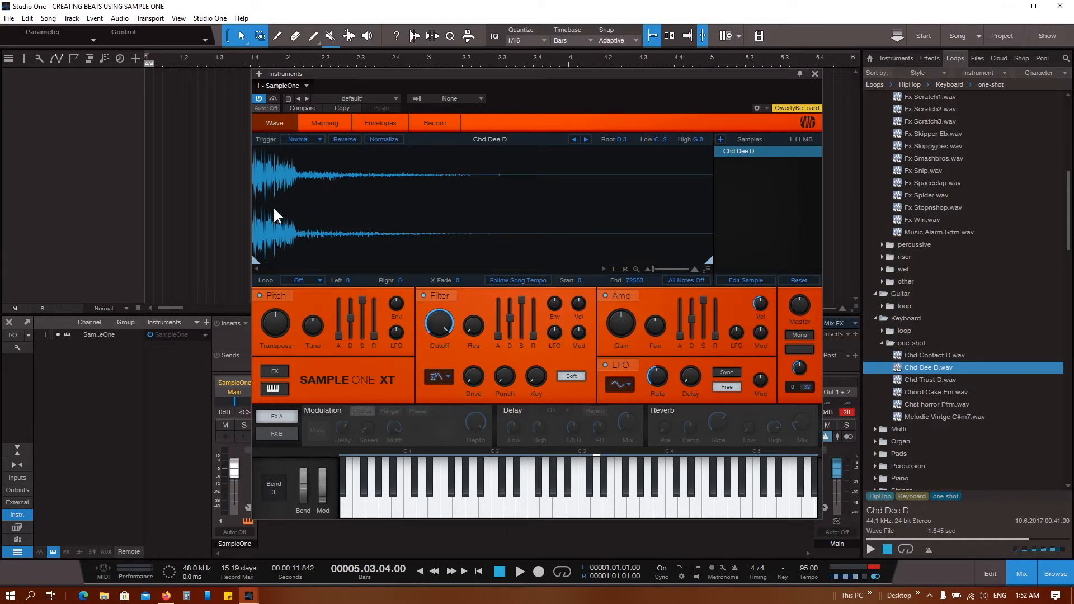
Step: Show the key mapping of Chd Dee D and play the keyboard's lowest octaves down to C -2
click(318, 125)
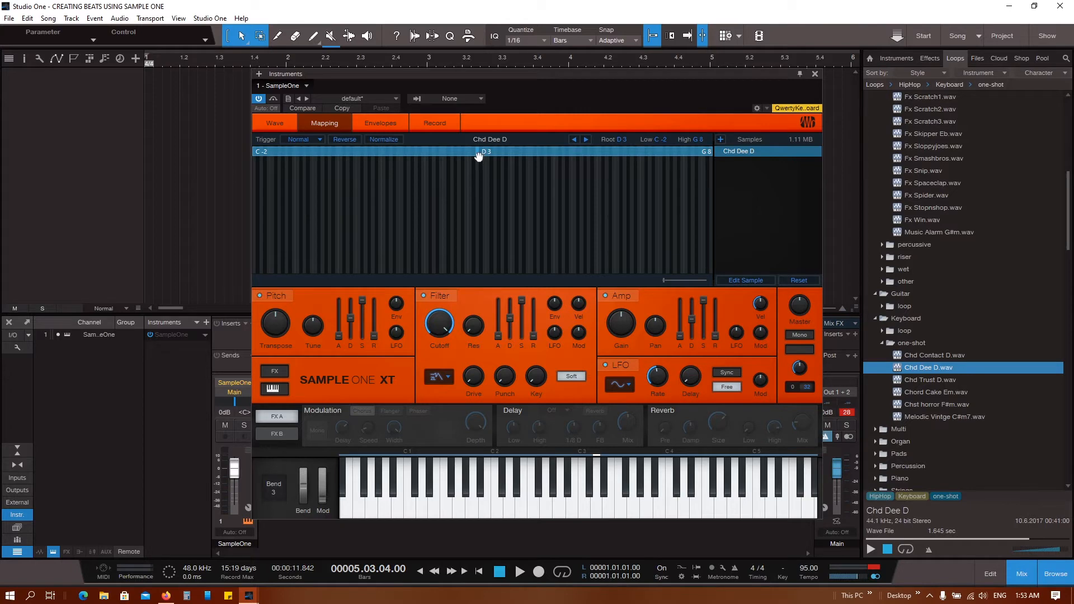
mouse_move(478, 156)
mouse_down()
mouse_move(451, 154)
mouse_move(547, 156)
mouse_move(481, 161)
mouse_up()
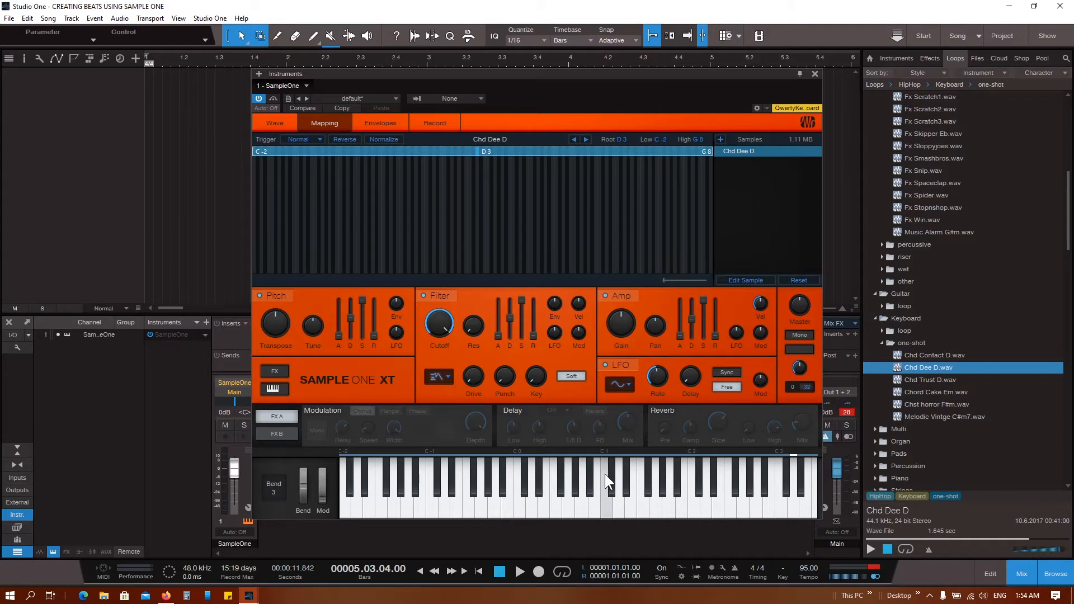
mouse_move(381, 503)
mouse_down()
mouse_move(816, 495)
mouse_move(568, 515)
mouse_move(636, 502)
mouse_move(447, 509)
mouse_move(515, 509)
mouse_up()
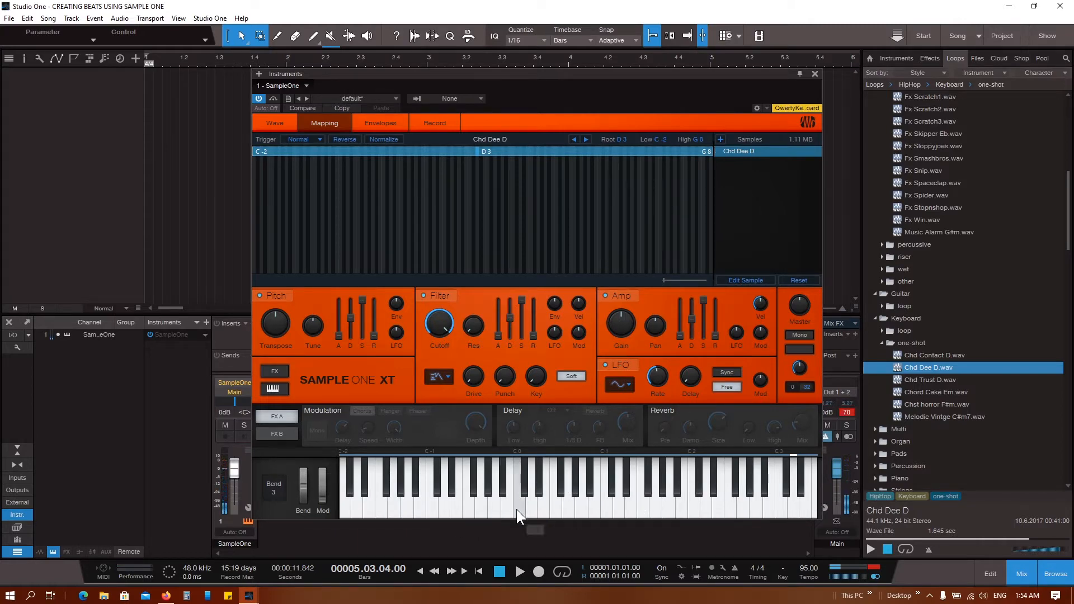
scroll(517, 509, down, 10)
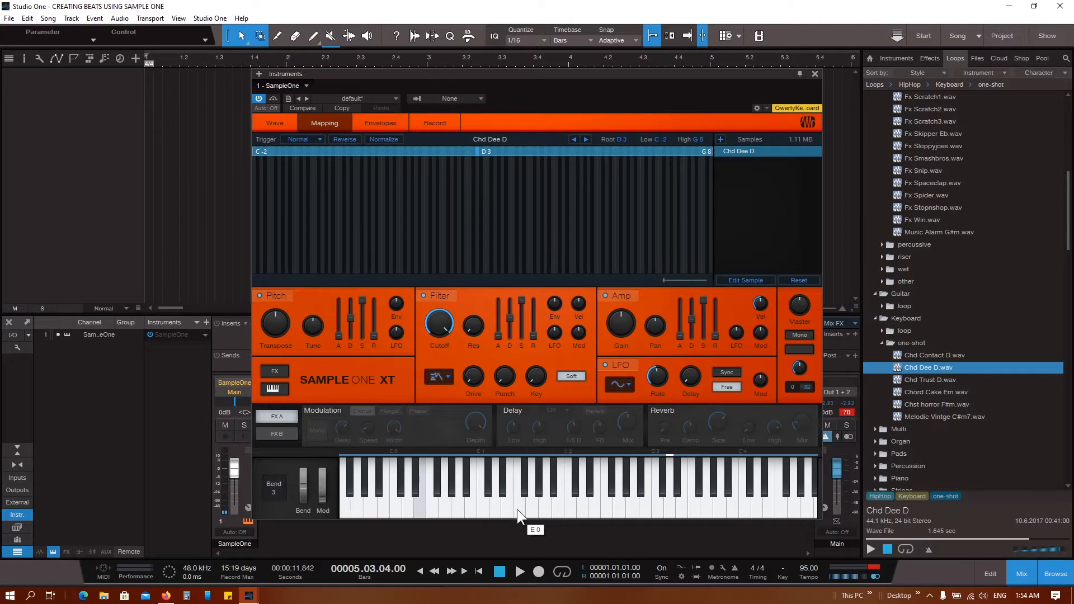
scroll(517, 509, up, 10)
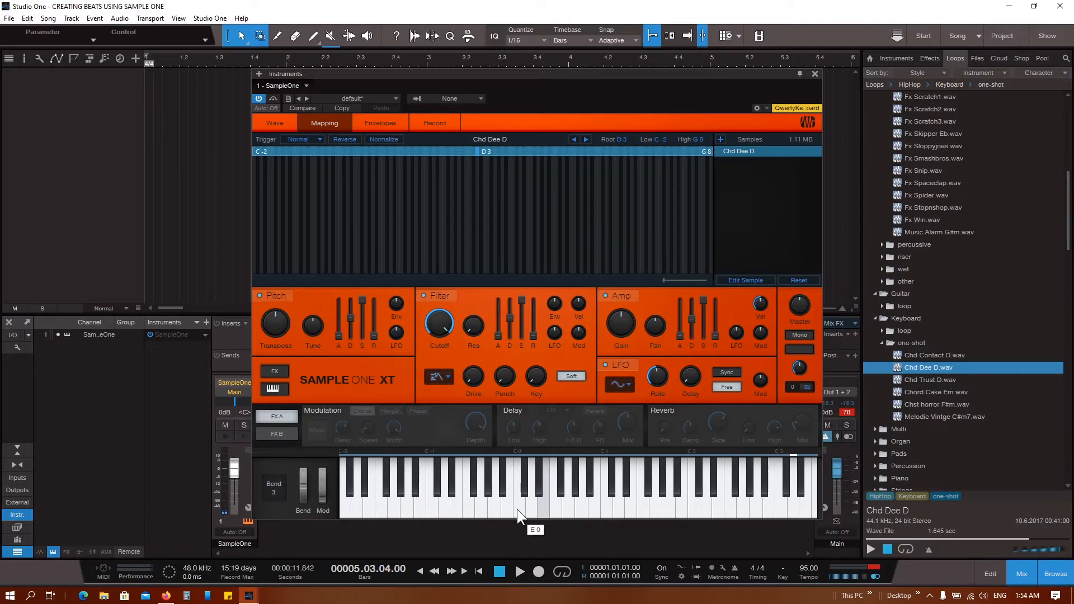
mouse_move(517, 509)
mouse_down()
mouse_move(533, 507)
mouse_move(347, 514)
mouse_up()
click(347, 514)
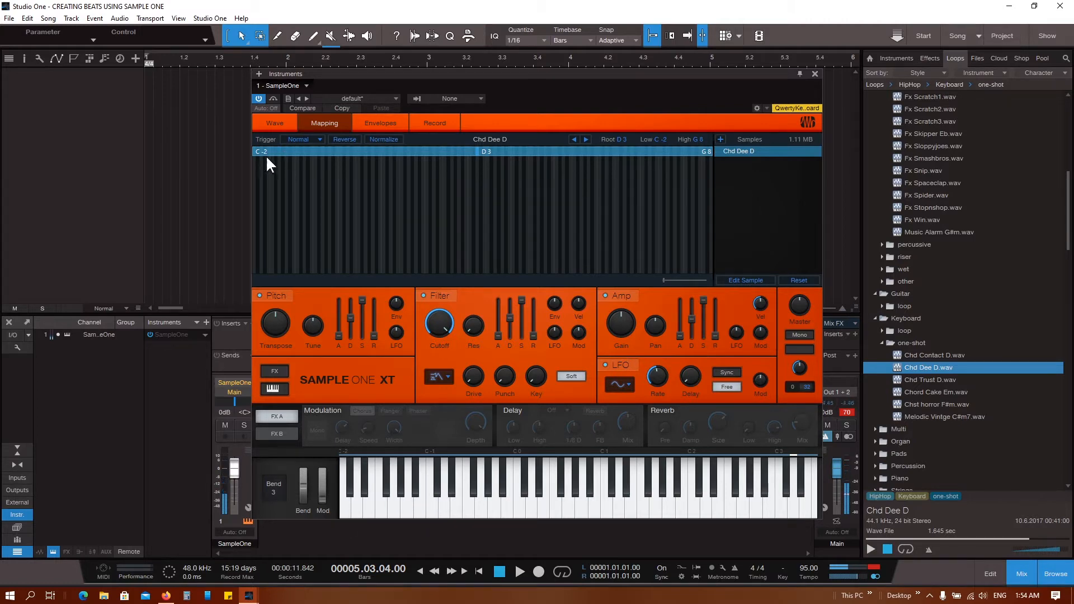
Step: Raise the low end of the Chd Dee D key range to B -1, test keys around it, and continue to A# 1
drag(249, 154, 331, 154)
click(511, 458)
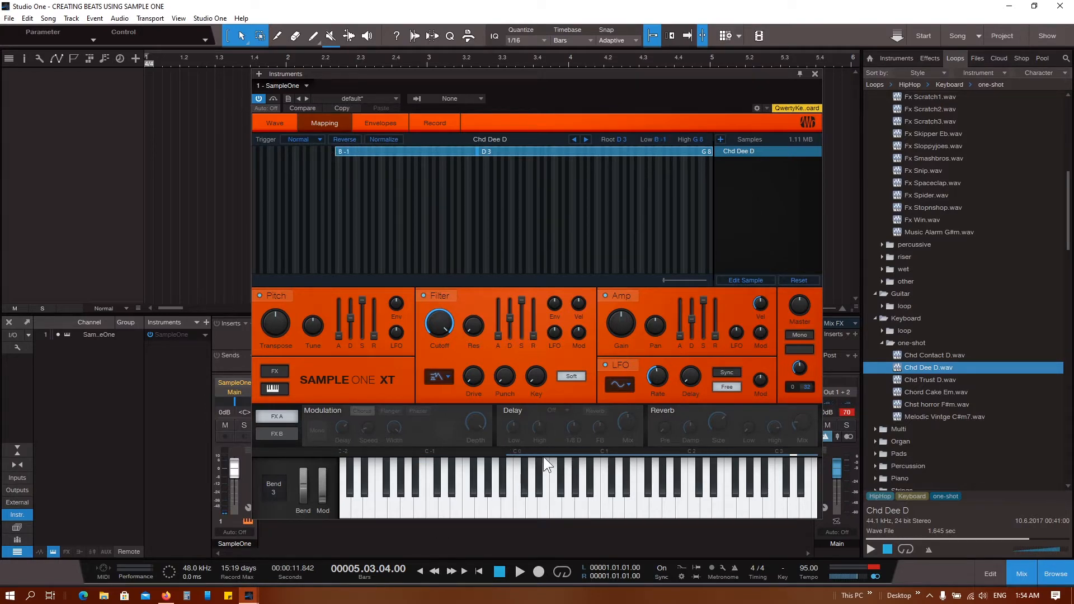
click(503, 458)
mouse_move(509, 508)
mouse_down()
mouse_move(364, 515)
mouse_move(458, 522)
mouse_move(461, 493)
mouse_move(468, 502)
mouse_up()
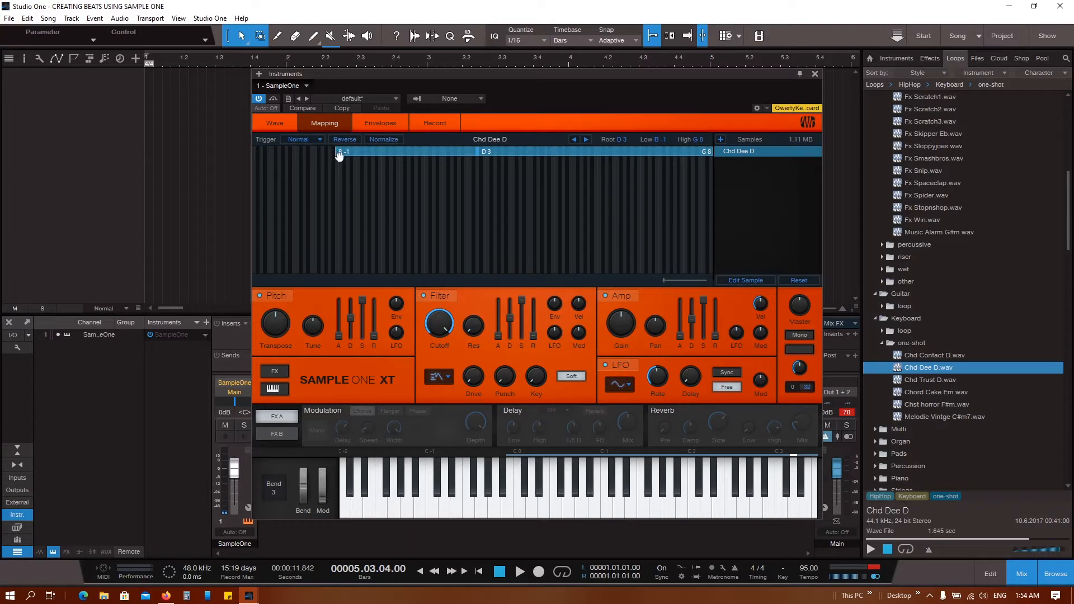
drag(335, 151, 413, 155)
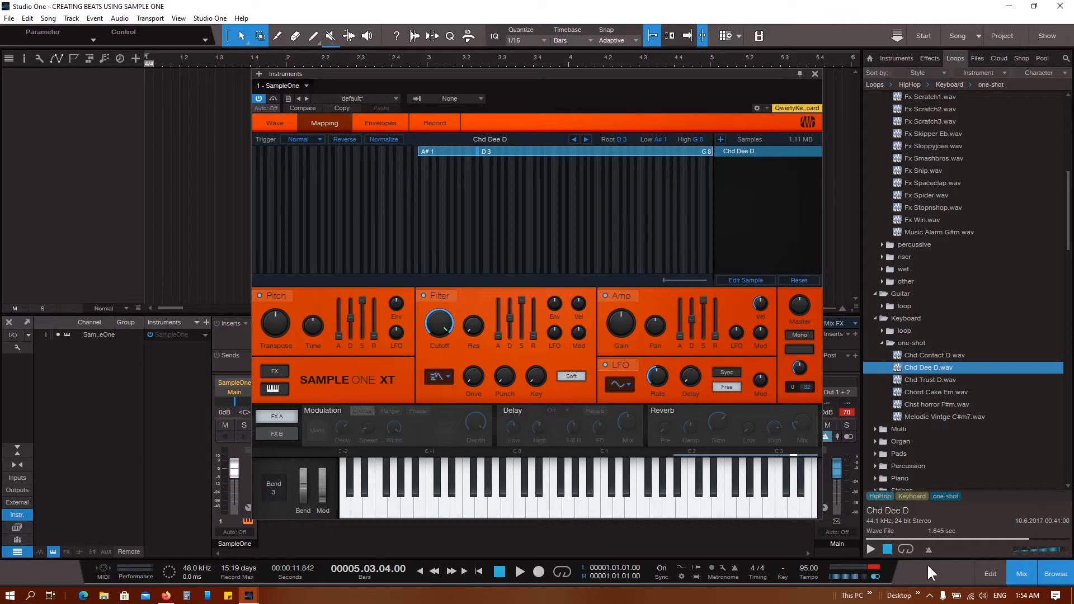
Step: Preview Chd Trust D, Chord Cake Em, Chst horror F#m and Melodic Vintge C#m7 from the Keyboard one-shot folder
click(945, 379)
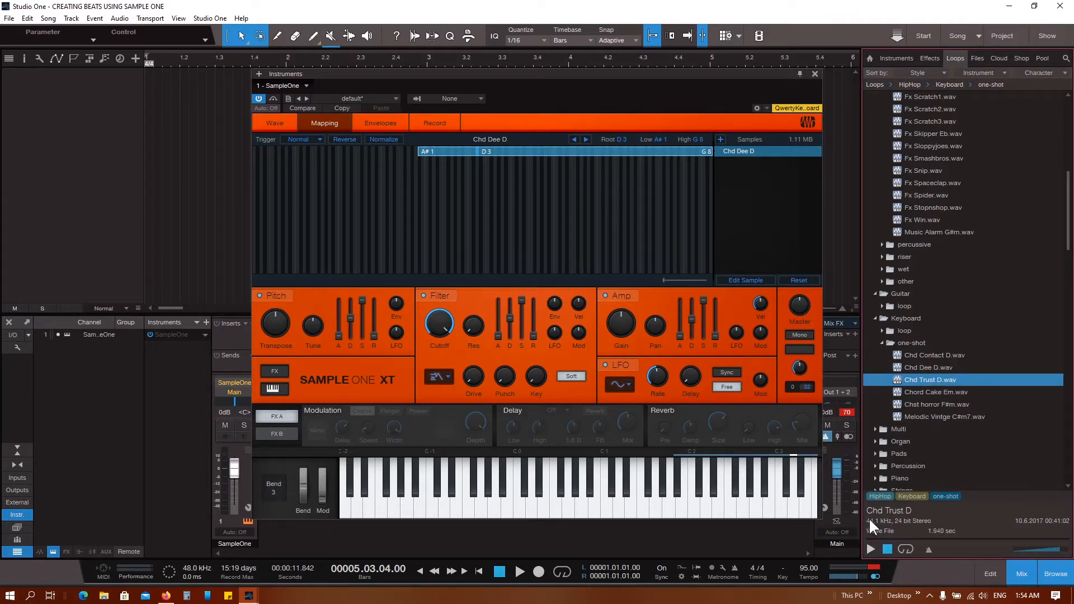
click(871, 545)
click(929, 393)
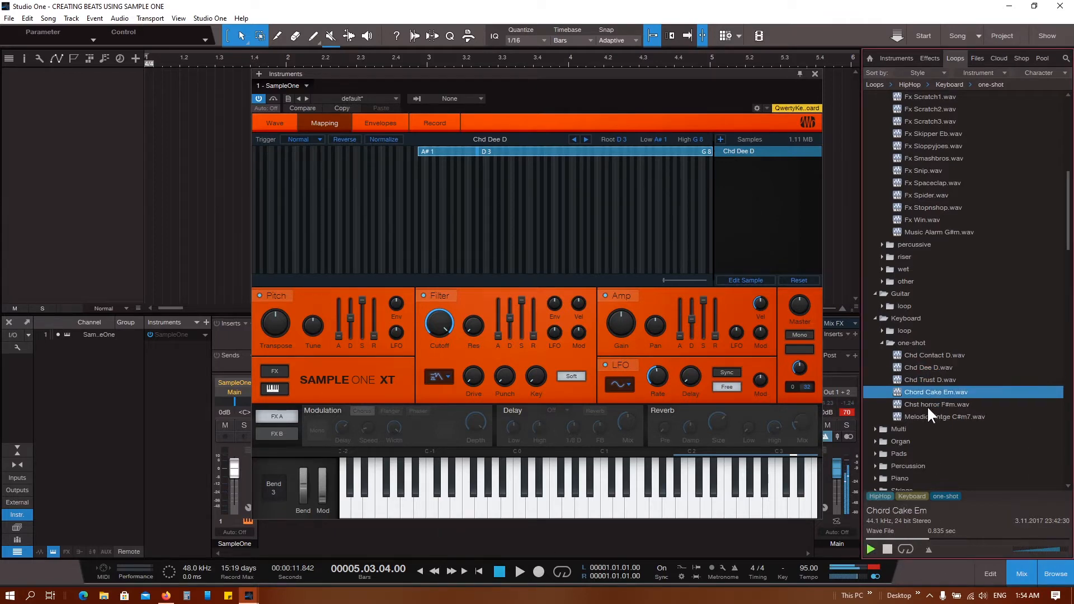
click(927, 405)
click(925, 415)
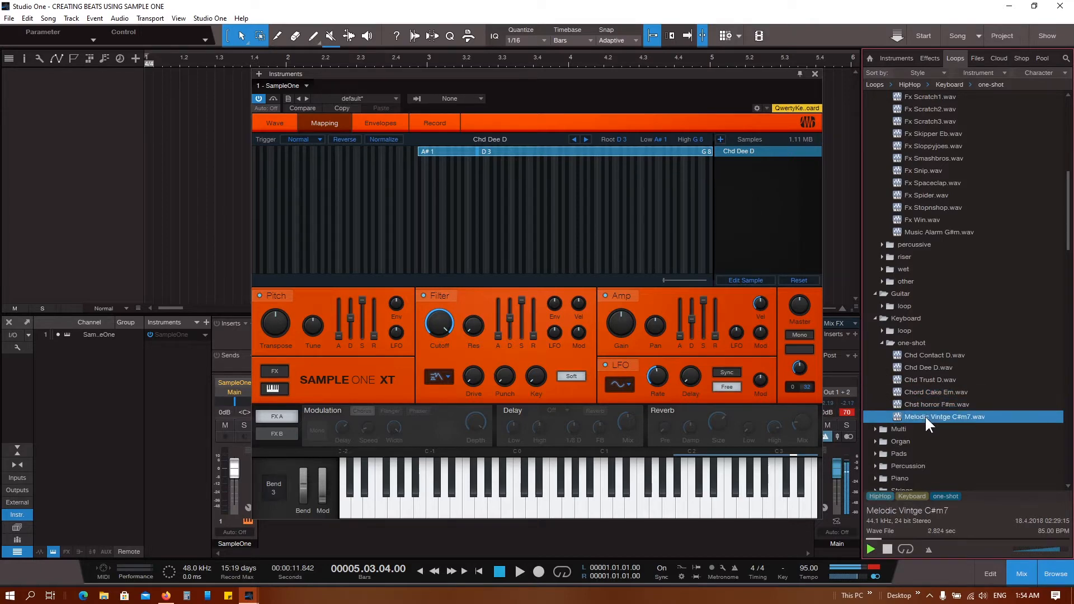
Step: Collapse the Keyboard one-shot folder and preview Chst Organ Em from the HipHop Organ one-shot folder
click(880, 344)
click(874, 372)
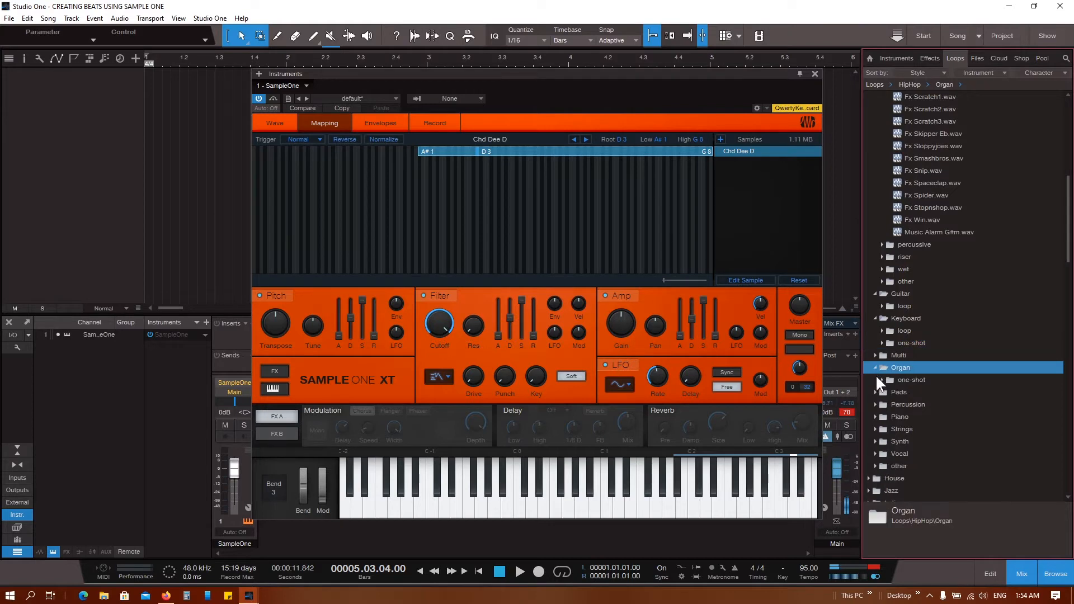
click(881, 379)
click(922, 392)
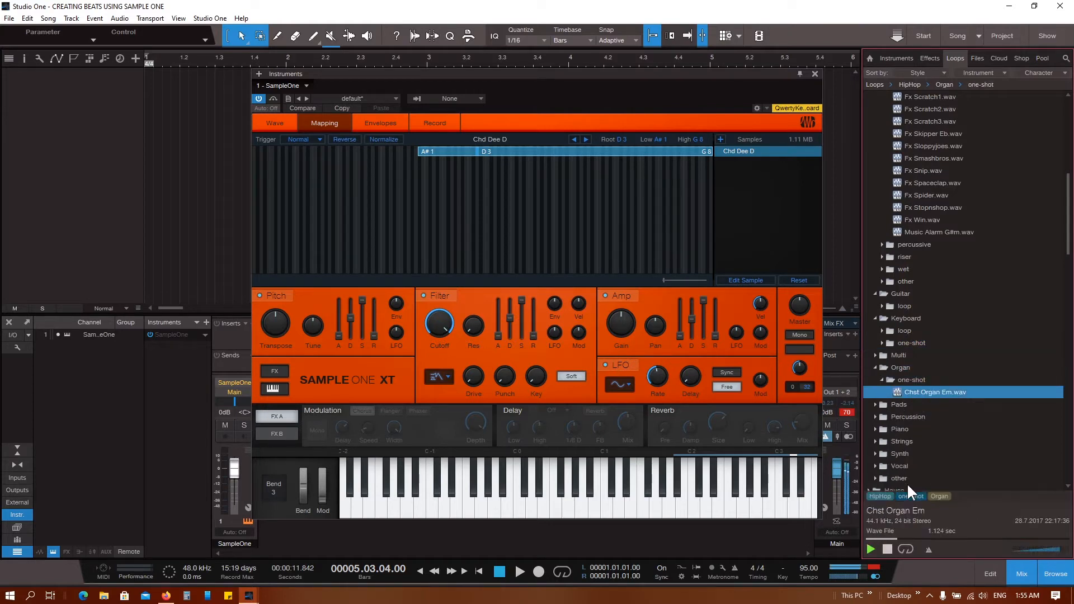
Step: Expand the HipHop Pads and Percussion folders and preview Percussion one-shots including Kit02 Perc1, Kit02 Perc3 and Kit09 Perc1
click(885, 409)
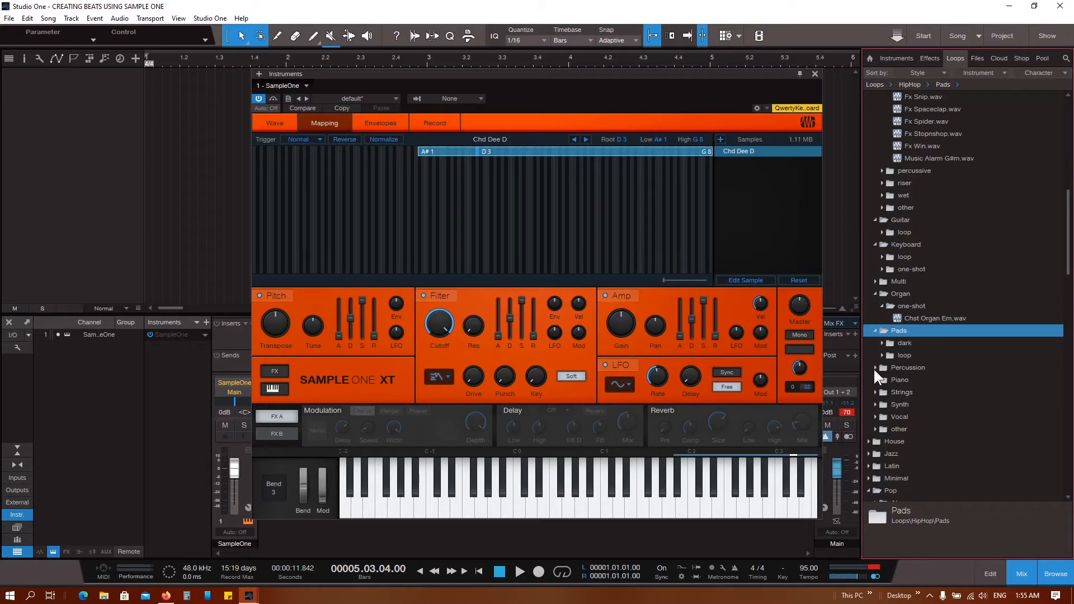
click(874, 368)
click(881, 392)
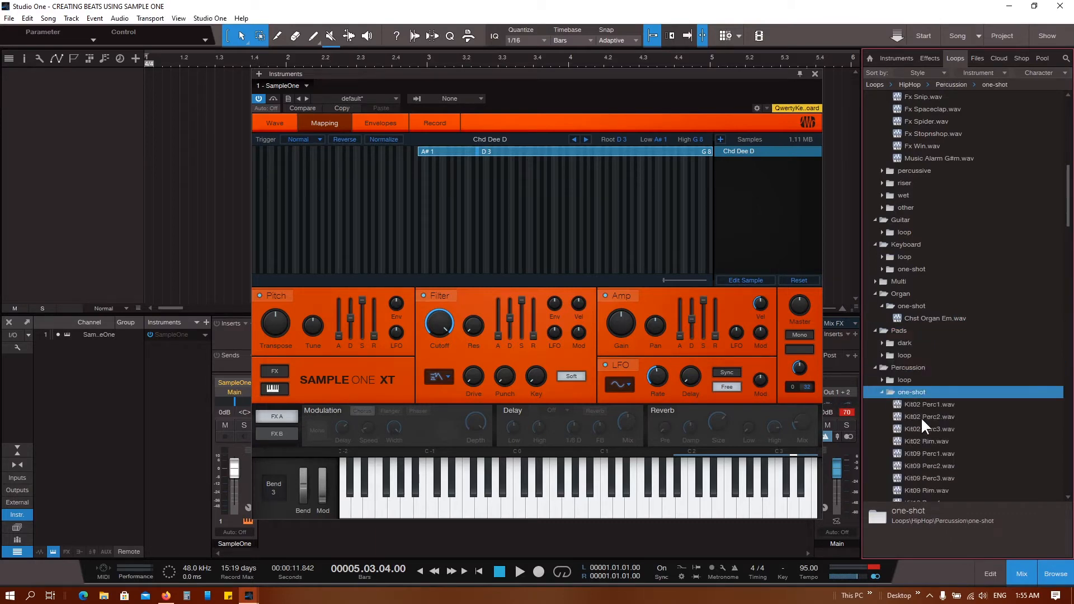
click(929, 403)
click(928, 429)
click(931, 453)
scroll(932, 461, down, 2)
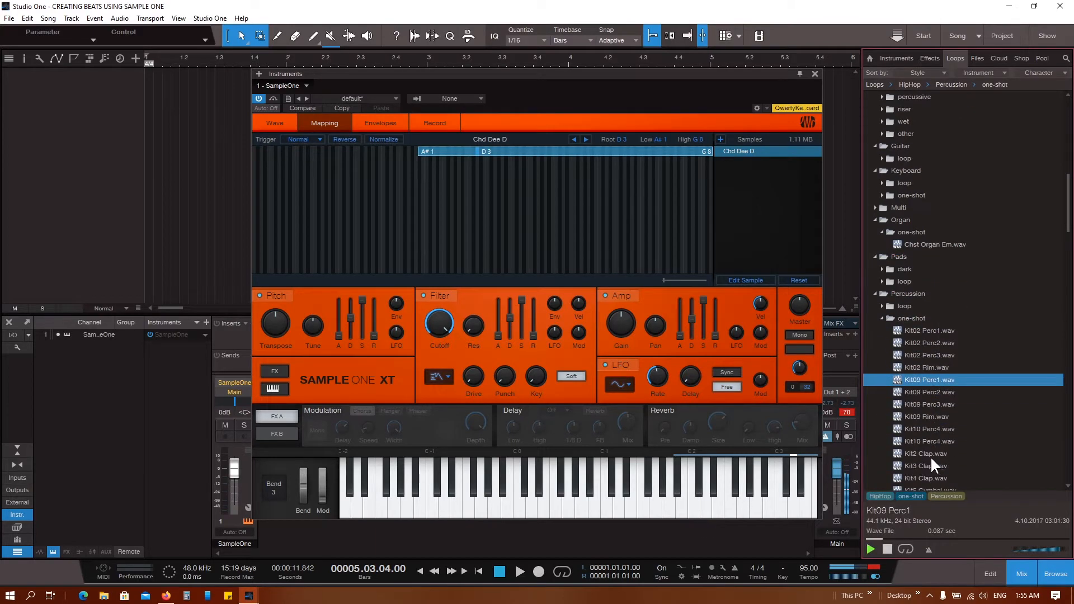
click(933, 418)
Step: Preview further Percussion one-shots down the list, including Perc Bluez, Perc Crump and Perc Klik
scroll(936, 449, down, 4)
click(937, 452)
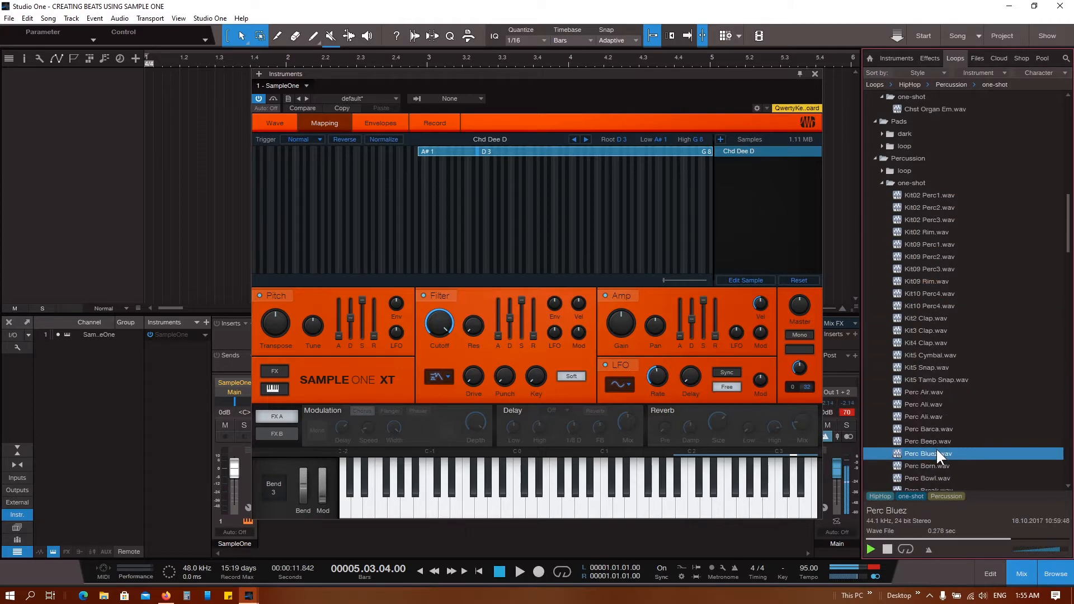
scroll(936, 449, down, 2)
click(936, 451)
scroll(945, 452, down, 2)
click(948, 452)
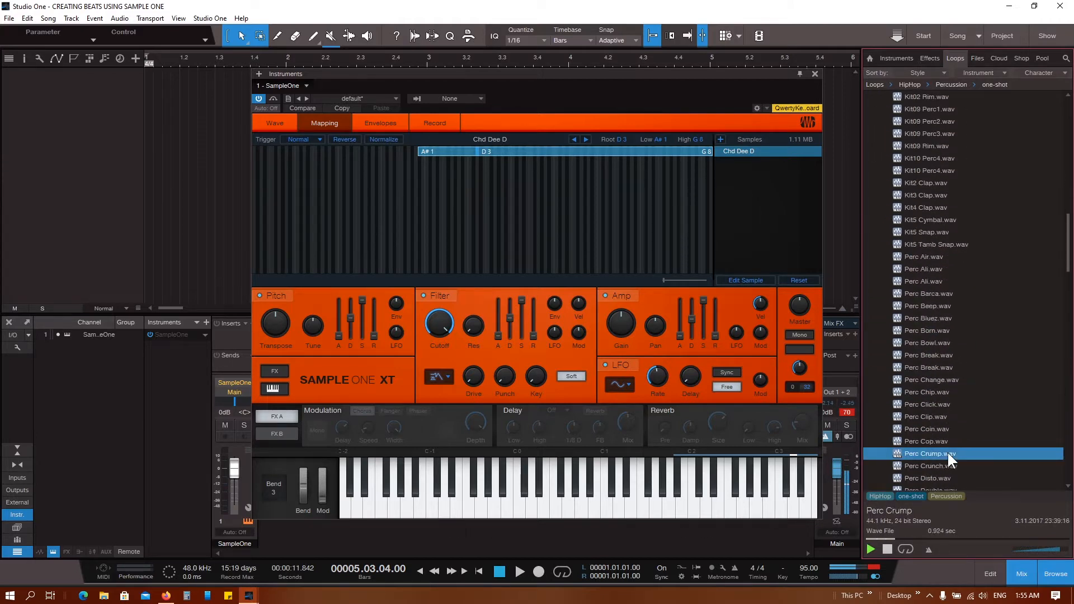
scroll(947, 451, down, 4)
click(945, 429)
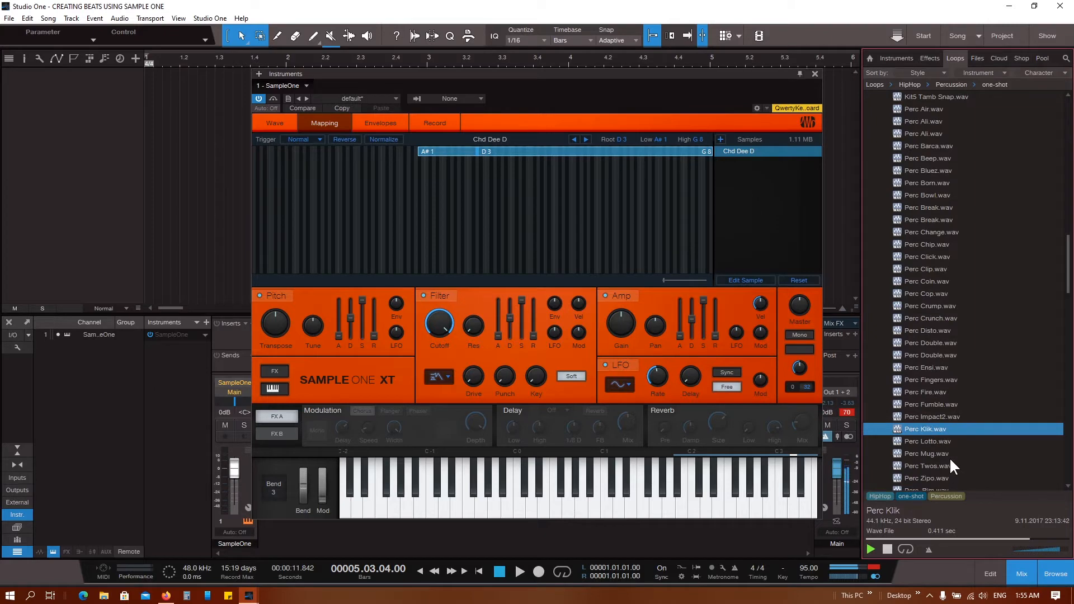
Step: Preview the last Percussion one-shots down to Shaker Chain and select the percussive folder
click(949, 457)
scroll(948, 458, down, 2)
click(949, 457)
scroll(949, 458, down, 2)
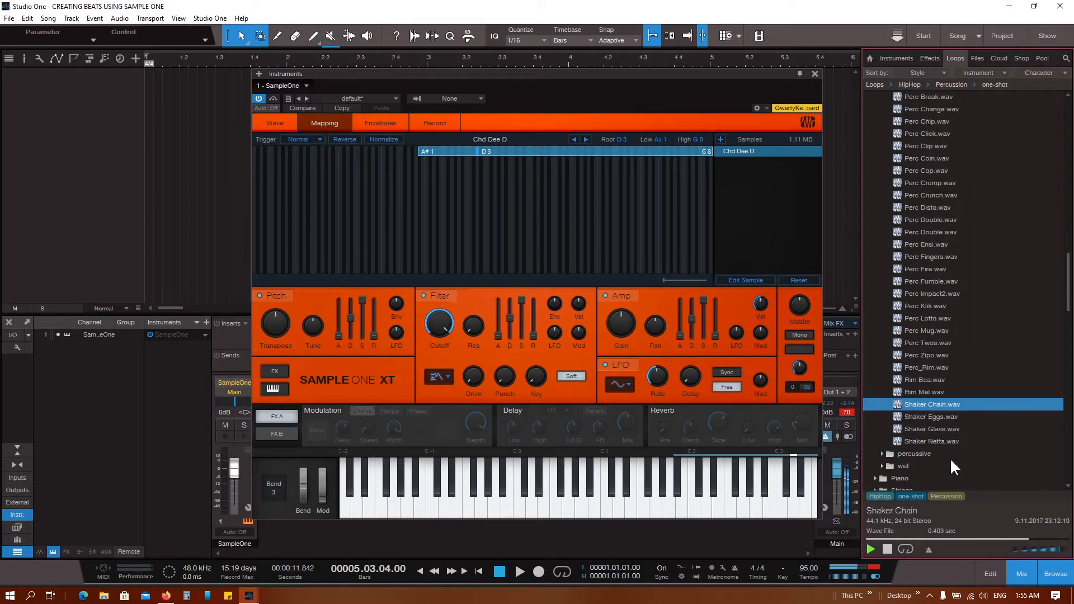
click(950, 458)
click(885, 456)
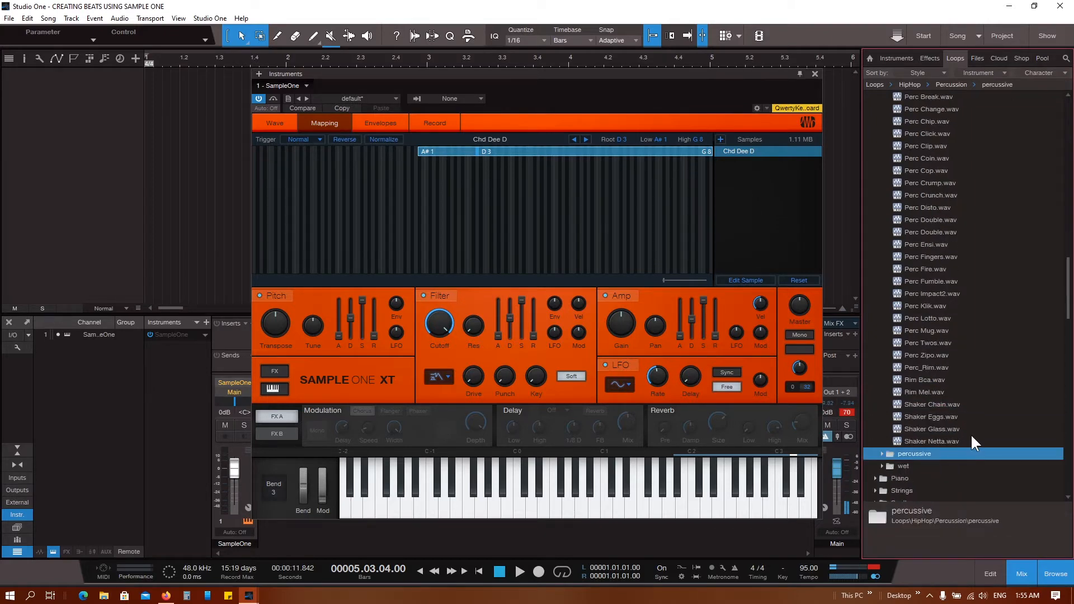
scroll(976, 430, down, 4)
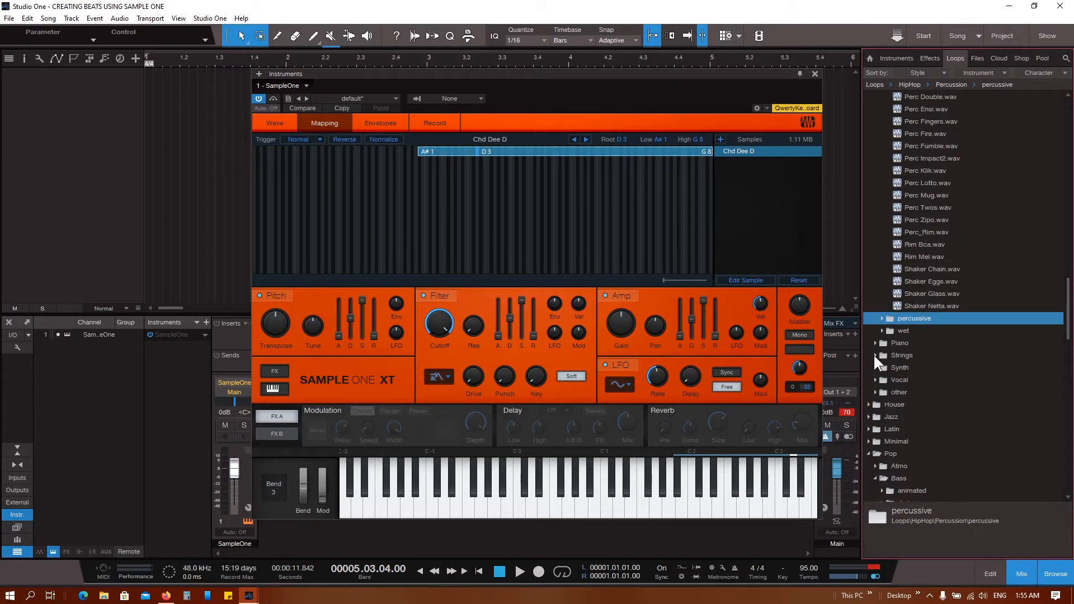
Step: Expand the HipHop Strings loop folder and preview loops including Catchin Feelins Kanun F# and Urban Ammunition Strings B
click(875, 355)
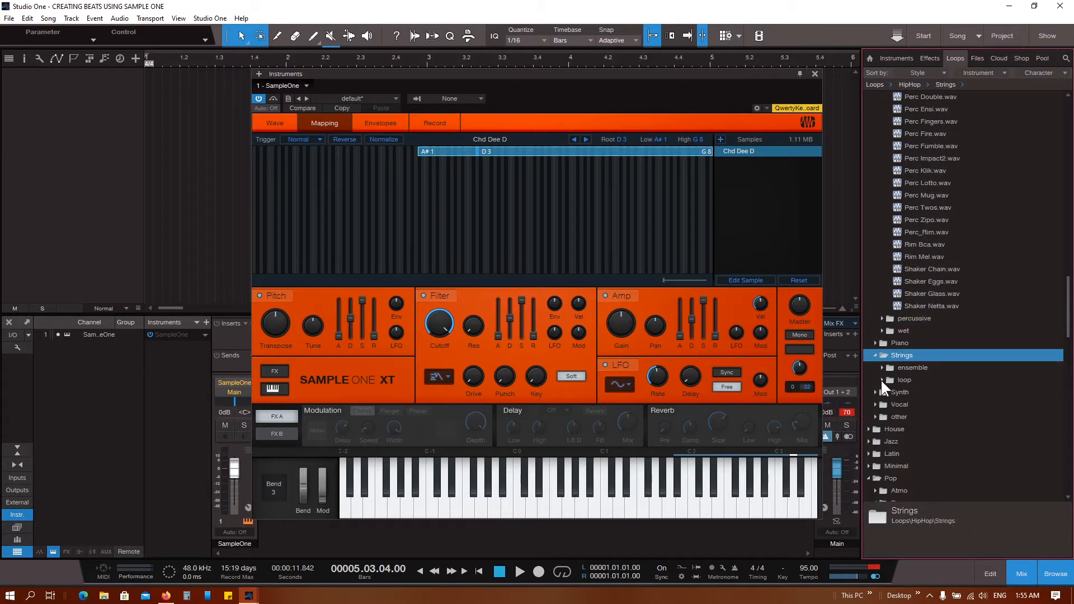
click(883, 380)
scroll(955, 410, down, 2)
click(956, 416)
scroll(956, 417, down, 1)
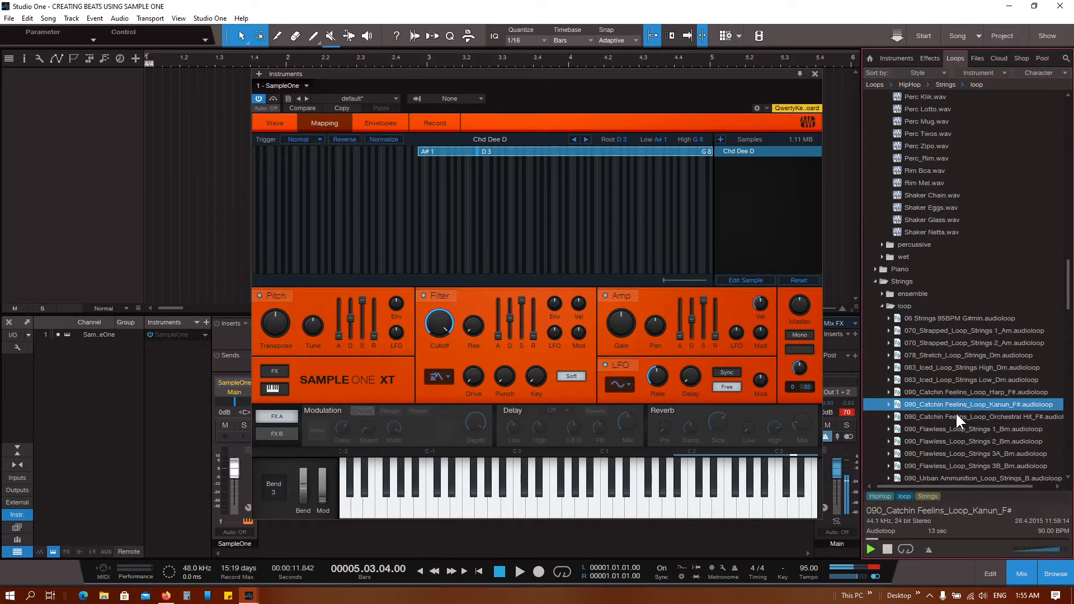
click(962, 442)
scroll(965, 447, down, 3)
click(974, 403)
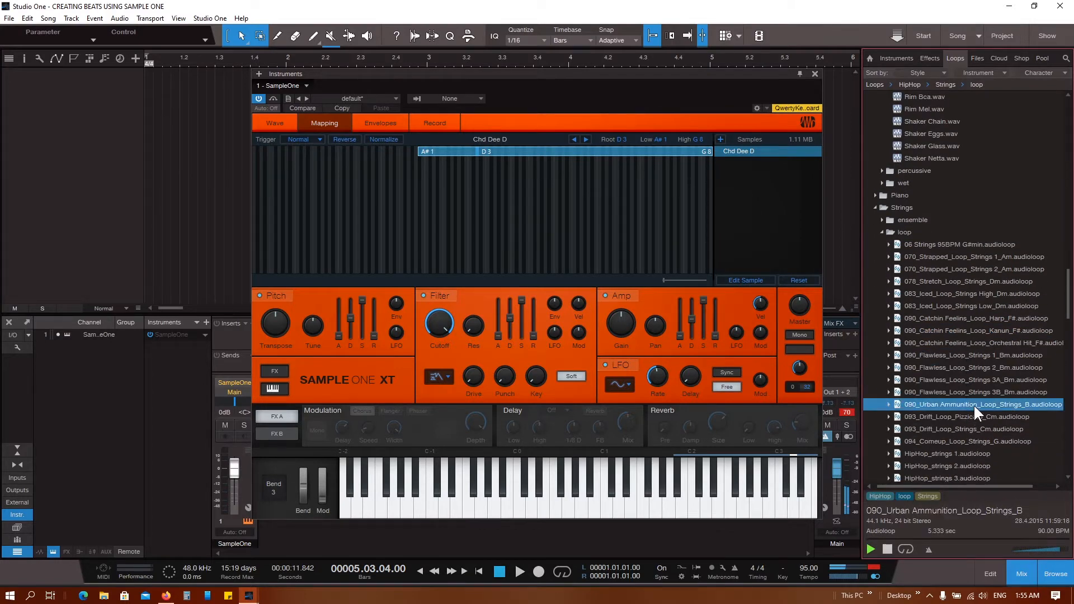
Step: Preview more string loops, including Flawless Strings 3A Bm, HipHop_strings 1 and Music 90 Theory Strings Fm7
click(980, 390)
click(976, 379)
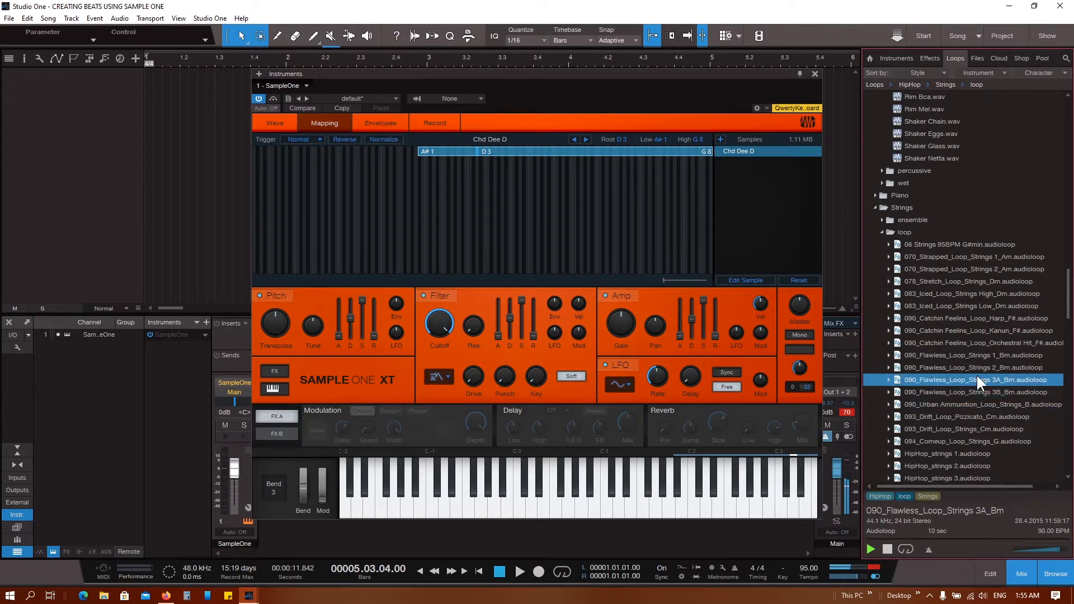
click(969, 452)
scroll(968, 452, down, 3)
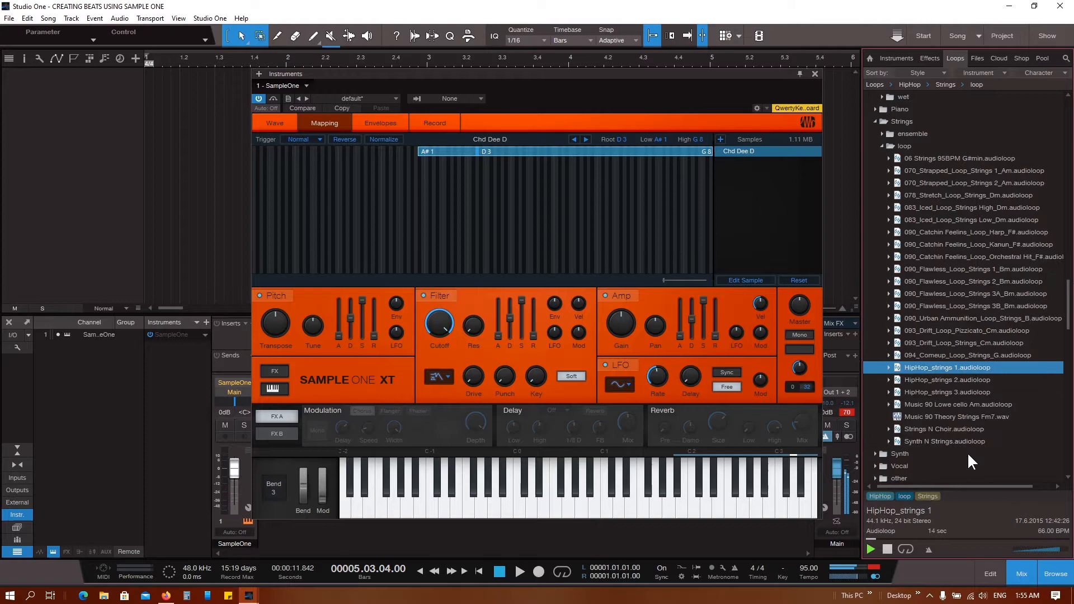
click(966, 407)
click(958, 419)
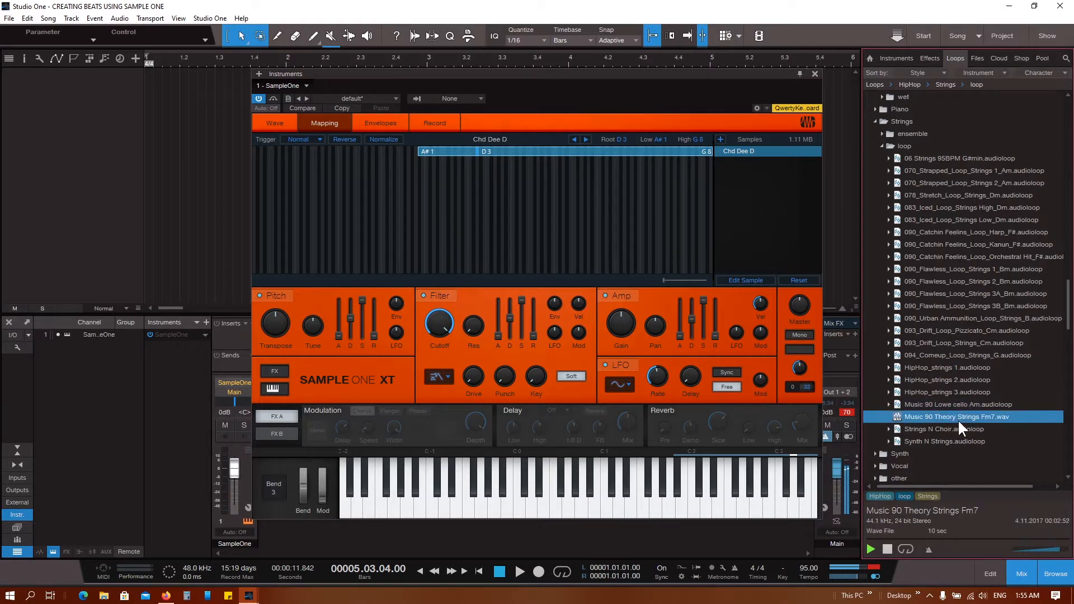
Step: Expand the HipHop Synth one-shot folder and preview hd Proggy Em and Music Azul G#m
double_click(881, 451)
scroll(988, 409, down, 5)
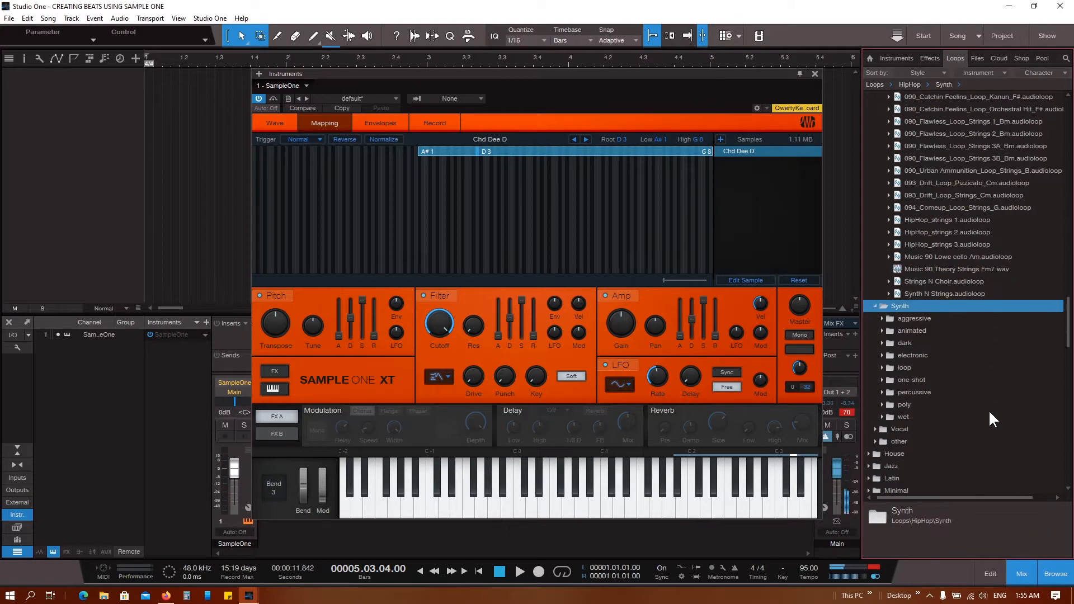
double_click(883, 379)
click(931, 393)
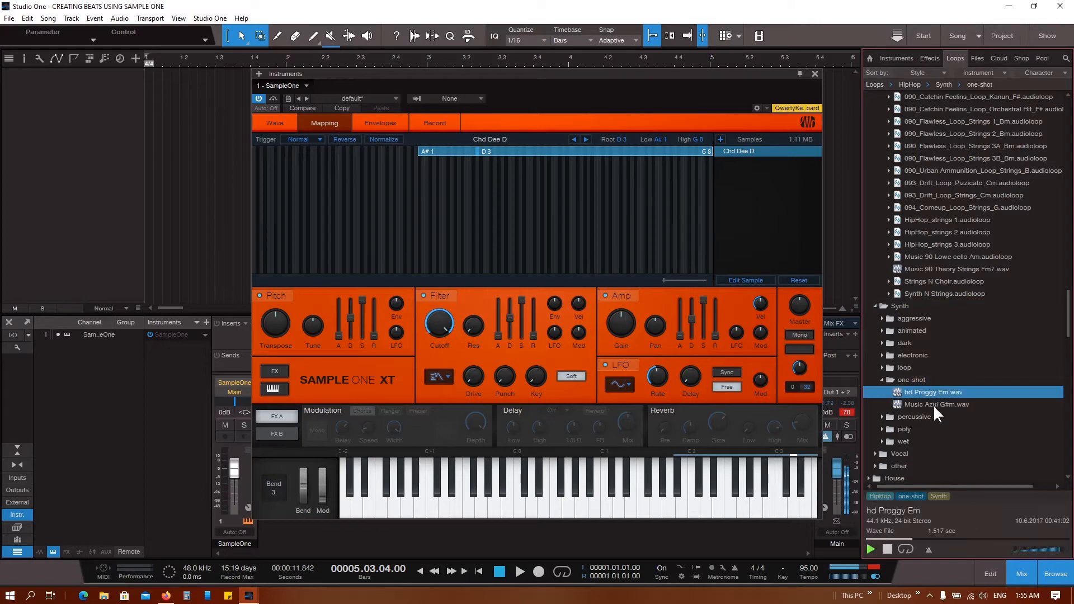
click(934, 405)
click(937, 392)
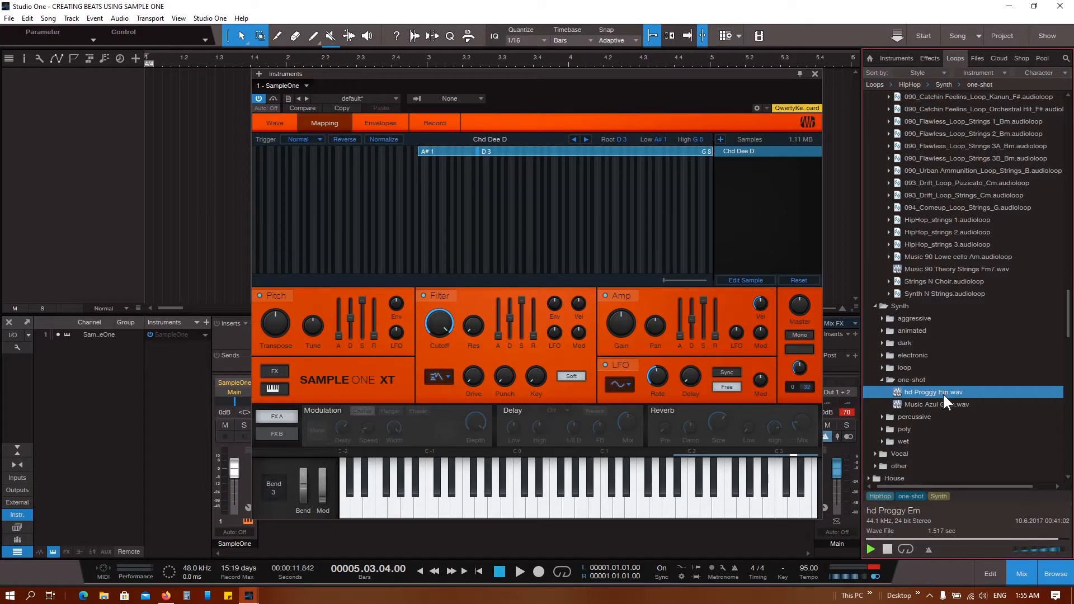
Step: Add hd Proggy Em to the SampleOne sample list, select it, and preview it against Music Azul G#m
drag(942, 393, 750, 199)
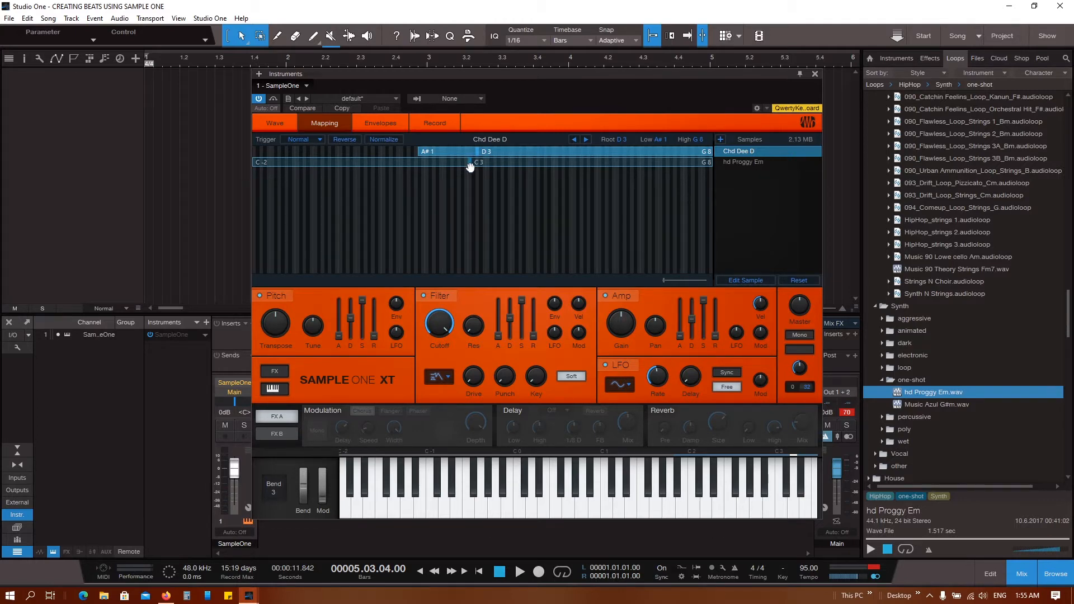
click(761, 163)
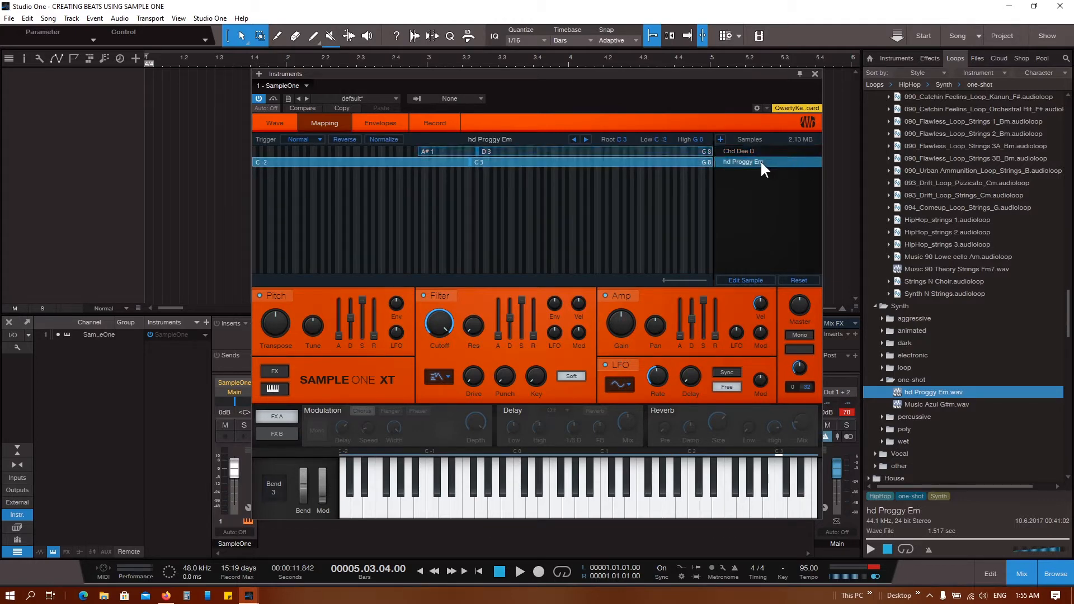
click(871, 550)
click(932, 404)
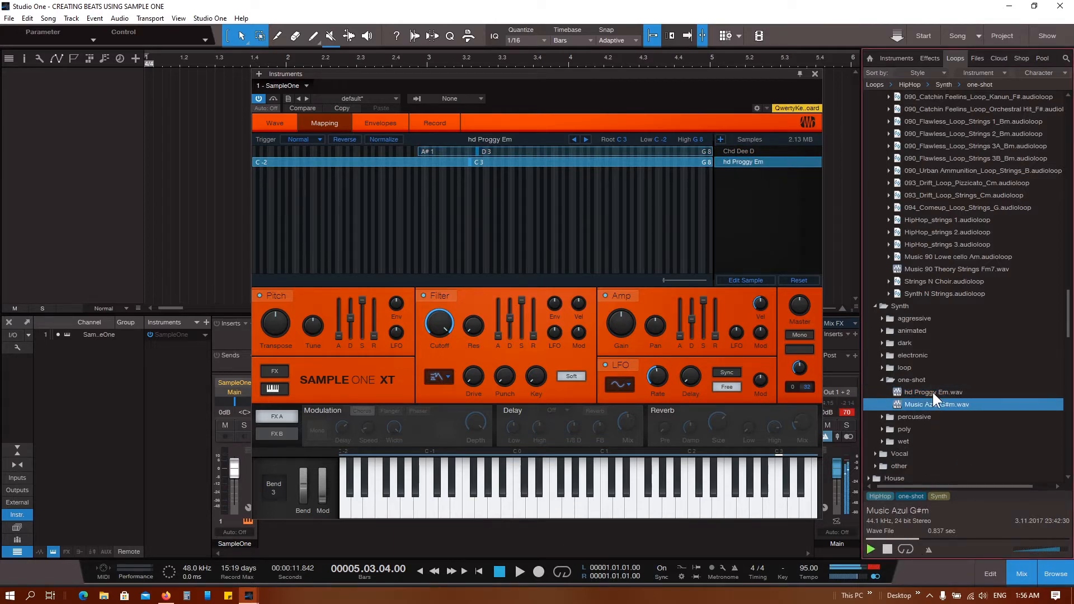
click(932, 391)
click(932, 402)
click(932, 392)
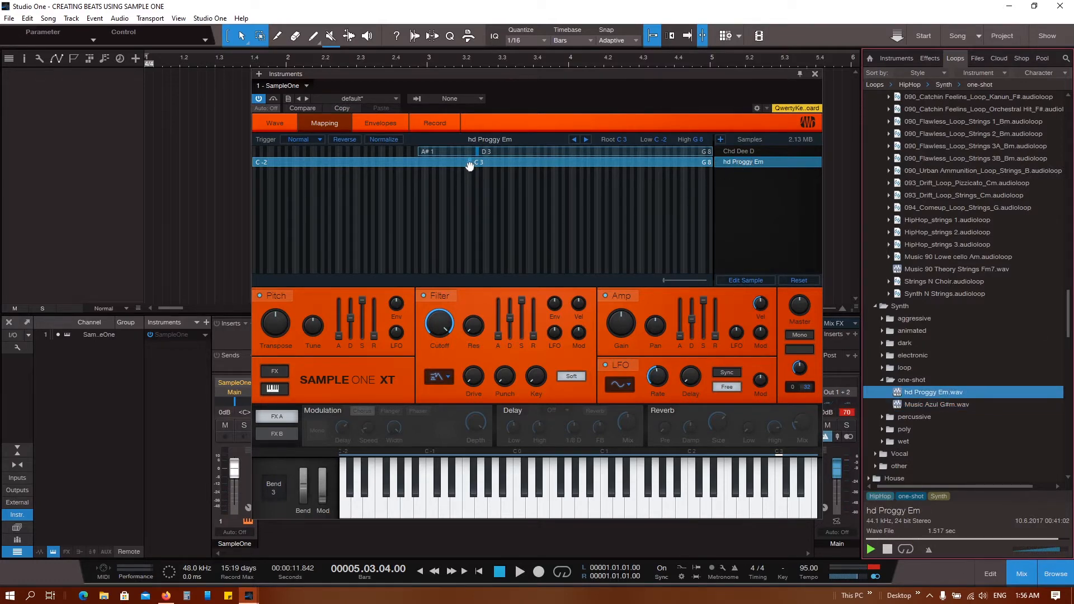
Step: Set hd Proggy Em's root note to E 0 and its high key limit to A 1
drag(469, 165, 359, 172)
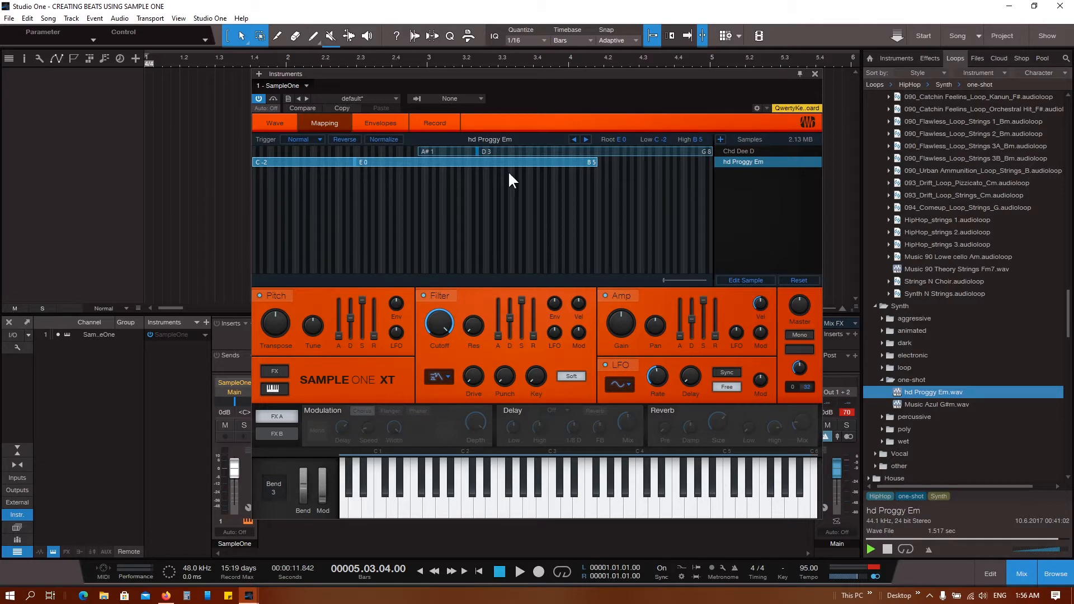
drag(600, 163, 417, 162)
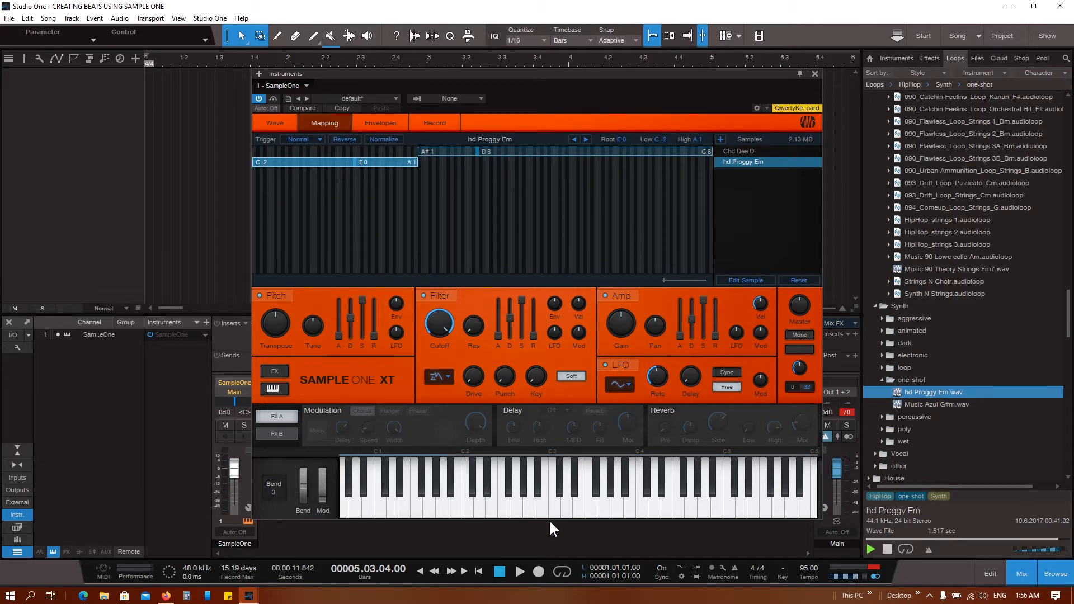
Step: Sweep across the low and high ranges of the on-screen keyboard to test the split between the two samples
mouse_move(425, 486)
mouse_down()
mouse_move(391, 503)
mouse_move(440, 508)
mouse_move(364, 508)
mouse_up()
mouse_move(358, 519)
mouse_down()
mouse_move(488, 522)
mouse_move(482, 512)
mouse_move(582, 515)
mouse_move(565, 515)
mouse_move(623, 501)
mouse_move(587, 510)
mouse_move(604, 539)
mouse_up()
mouse_move(485, 492)
mouse_down()
mouse_move(458, 489)
mouse_move(490, 509)
mouse_move(668, 510)
mouse_up()
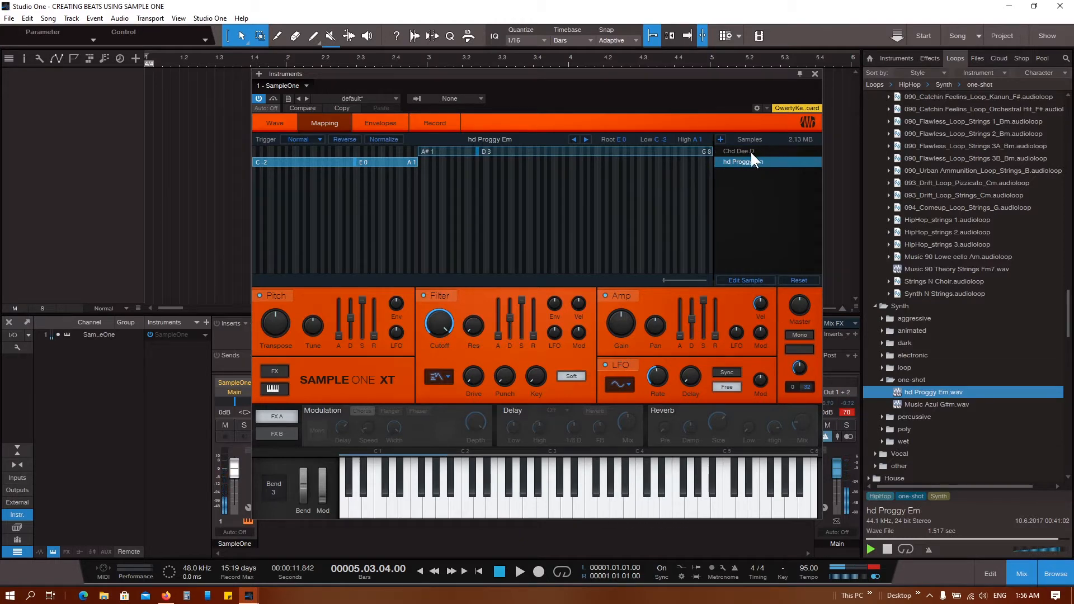
mouse_move(392, 507)
mouse_down()
mouse_move(346, 508)
mouse_move(392, 507)
mouse_move(376, 508)
mouse_move(409, 488)
mouse_move(456, 512)
mouse_move(368, 508)
mouse_up()
mouse_move(568, 505)
mouse_down()
mouse_move(661, 499)
mouse_move(643, 513)
mouse_move(431, 503)
mouse_move(382, 511)
mouse_up()
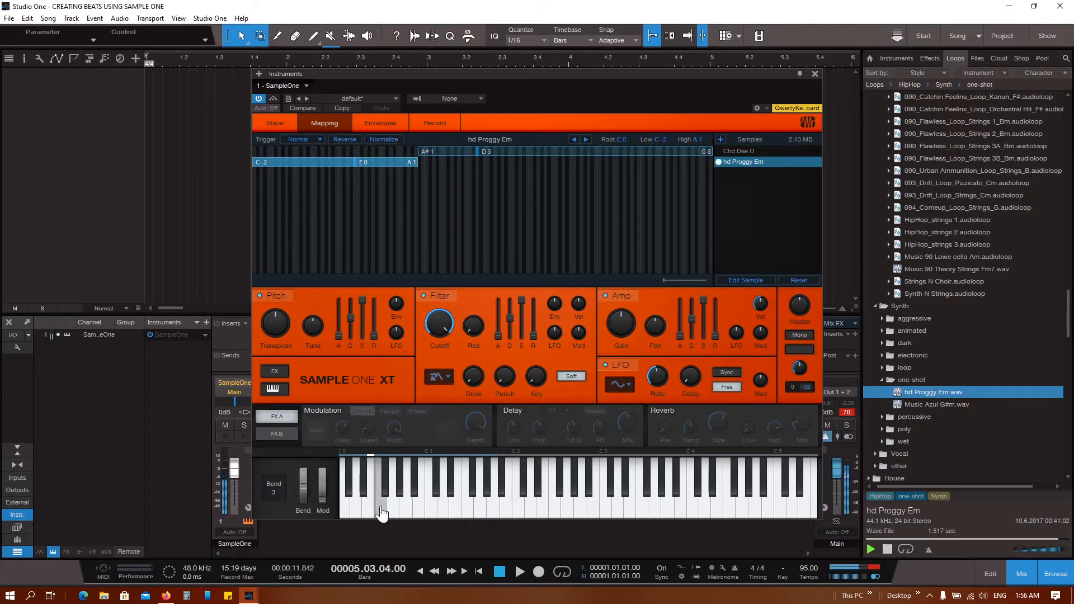
Step: Play repeated notes upward in the keyboard's low range to audition hd Proggy Em
click(372, 511)
click(372, 511)
click(379, 510)
click(382, 514)
click(398, 513)
click(399, 513)
click(399, 513)
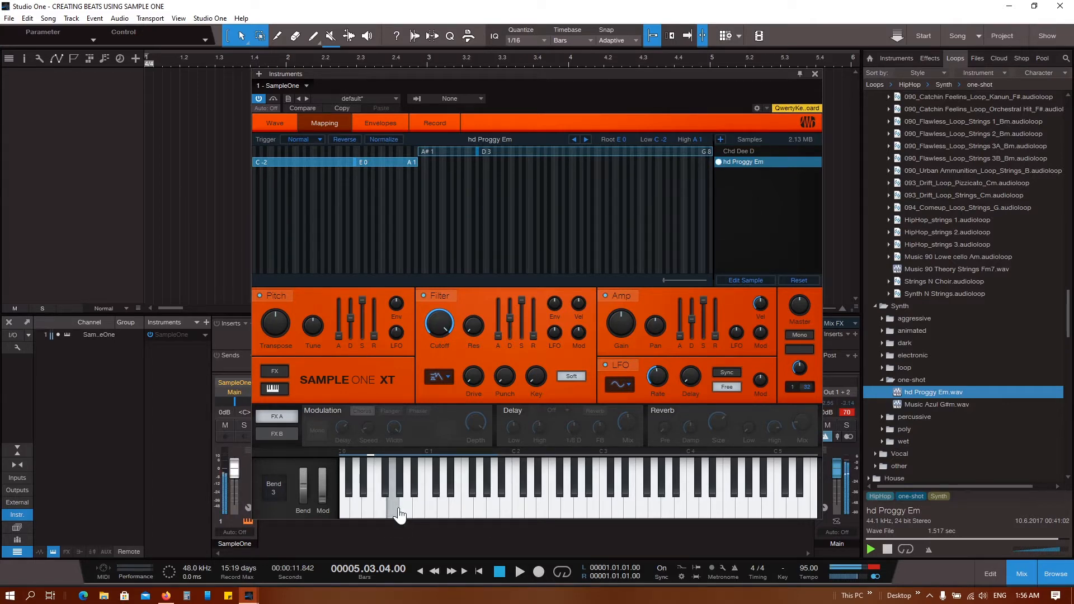
click(411, 507)
click(411, 507)
click(411, 508)
click(417, 508)
click(418, 509)
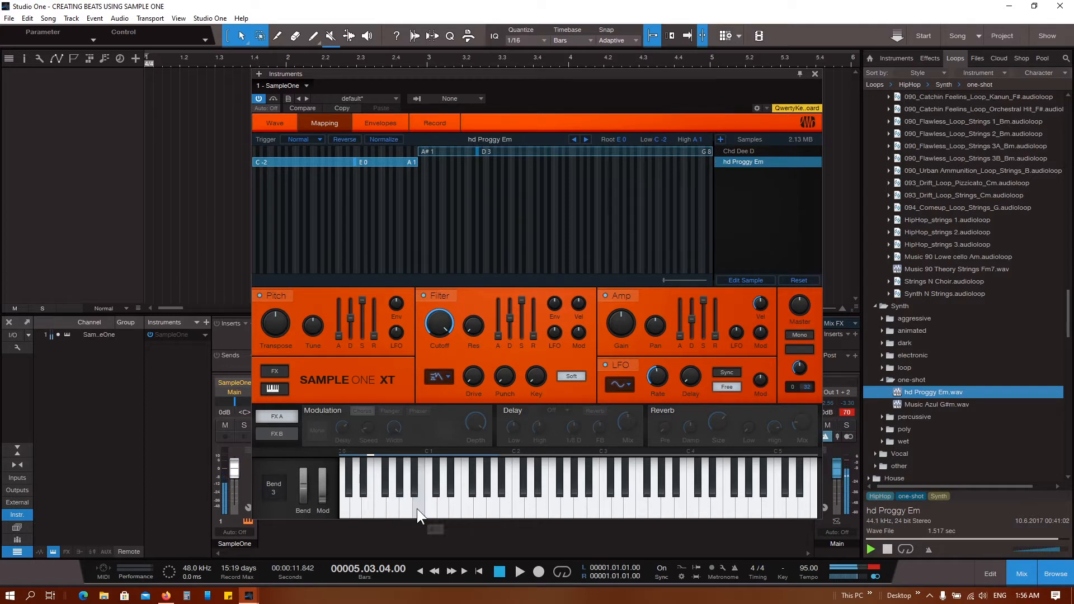
Step: Alternate between low and high keys to compare hd Proggy Em with Chd Dee D
click(534, 509)
click(431, 510)
click(604, 509)
click(446, 509)
click(608, 503)
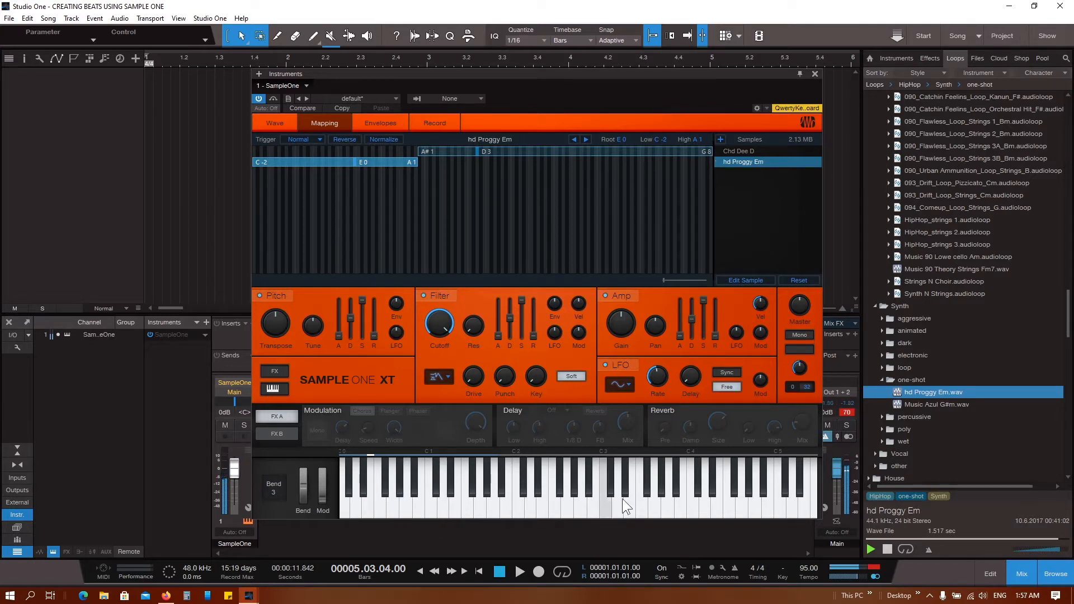
click(670, 498)
click(411, 503)
click(586, 509)
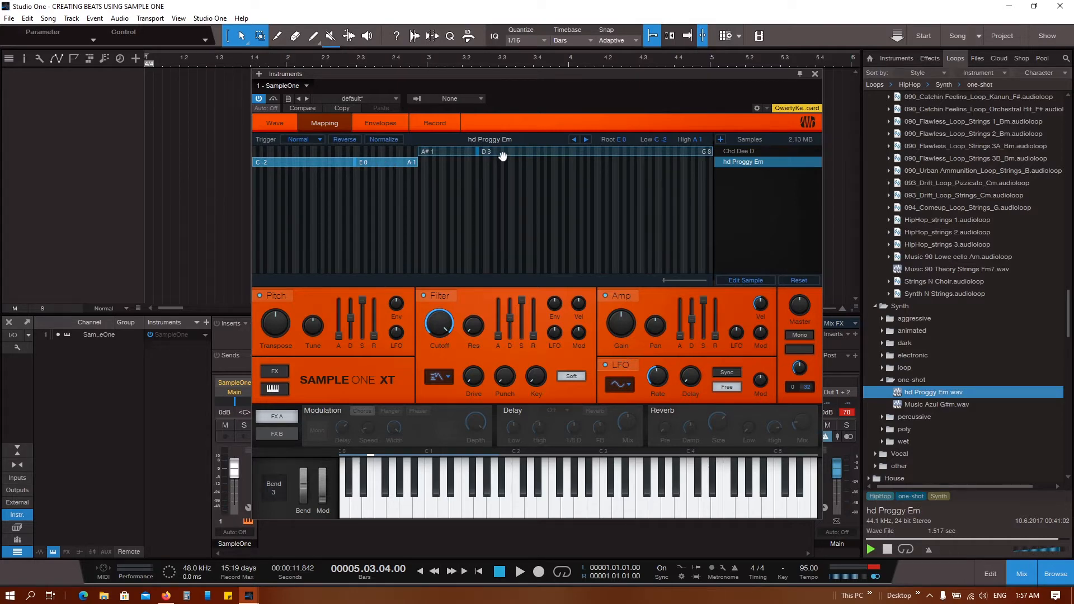
Step: Shift hd Proggy Em's mapping to C 1–A 4 with root E 3 and play overlapping keys to hear it layered with Chd Dee D
drag(378, 166, 509, 167)
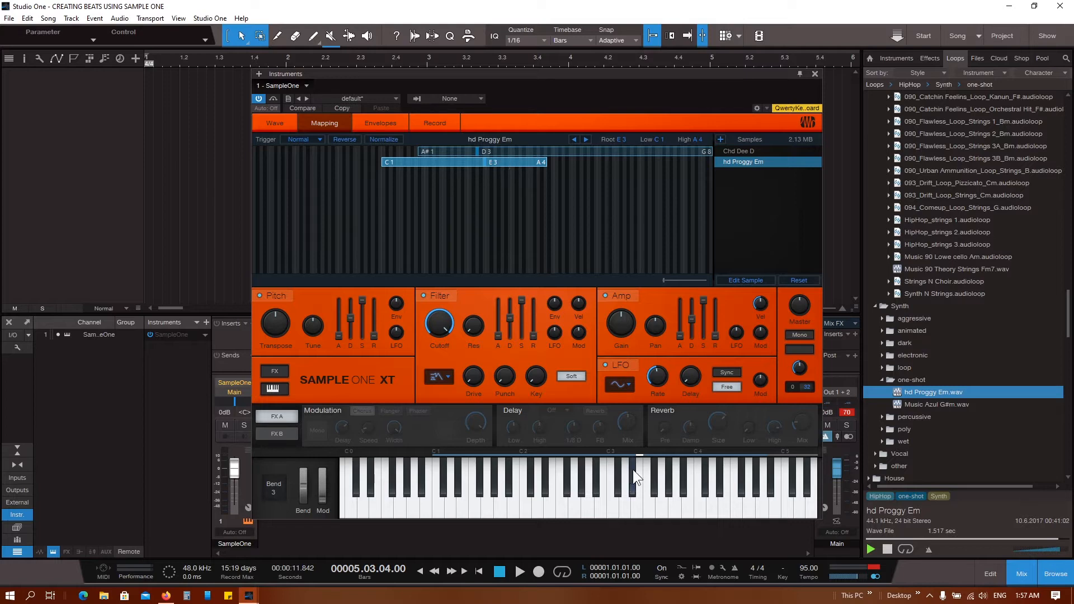
click(637, 502)
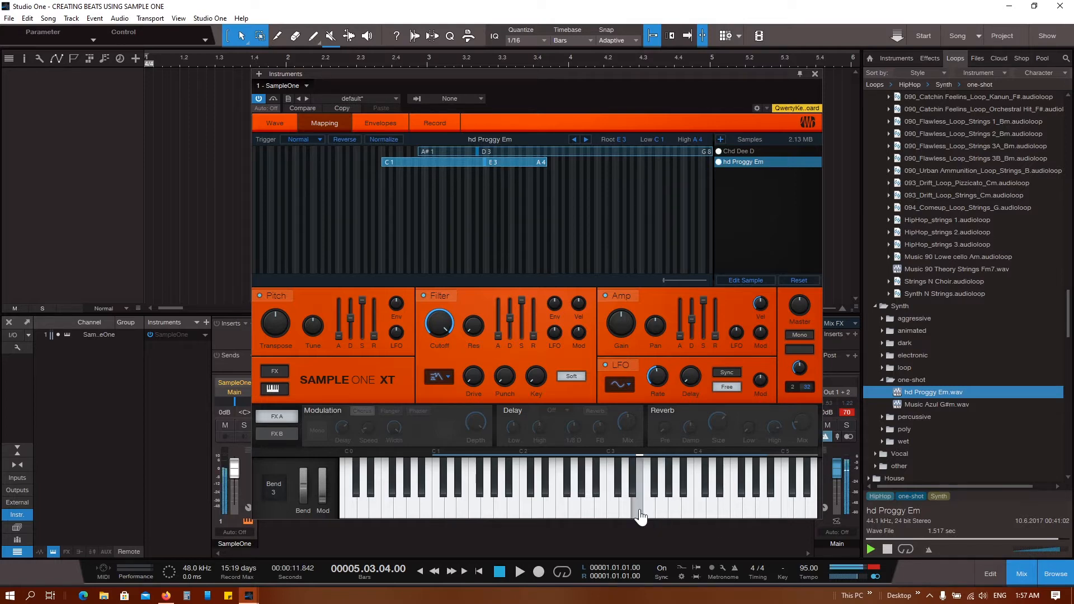
click(640, 509)
click(681, 516)
click(681, 516)
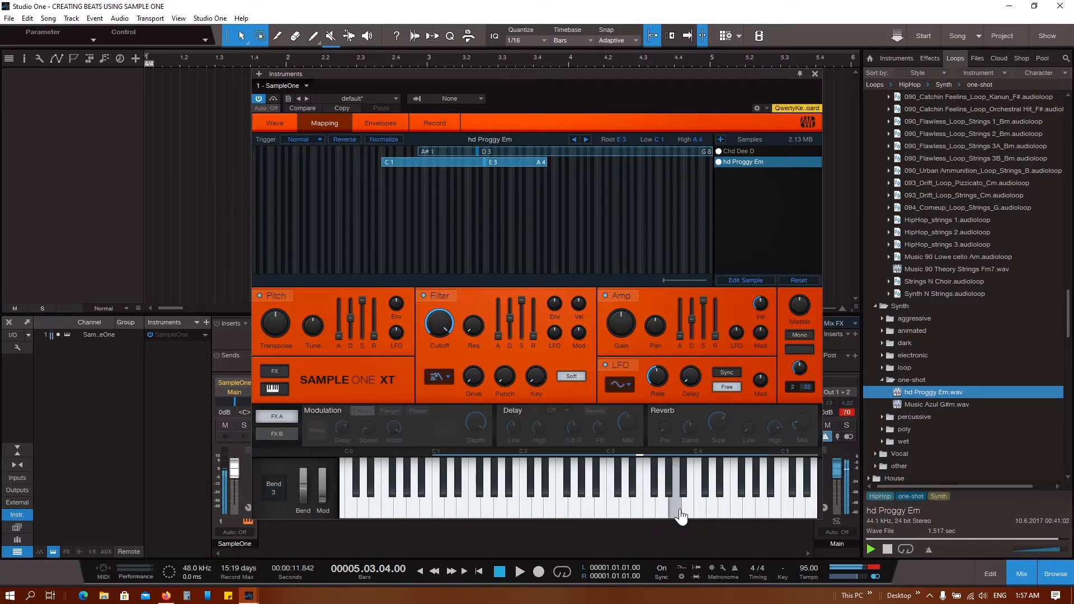
click(680, 515)
Step: Play keys below and above C 4 to audition the two samples where their key ranges overlap
click(713, 510)
click(717, 513)
click(718, 513)
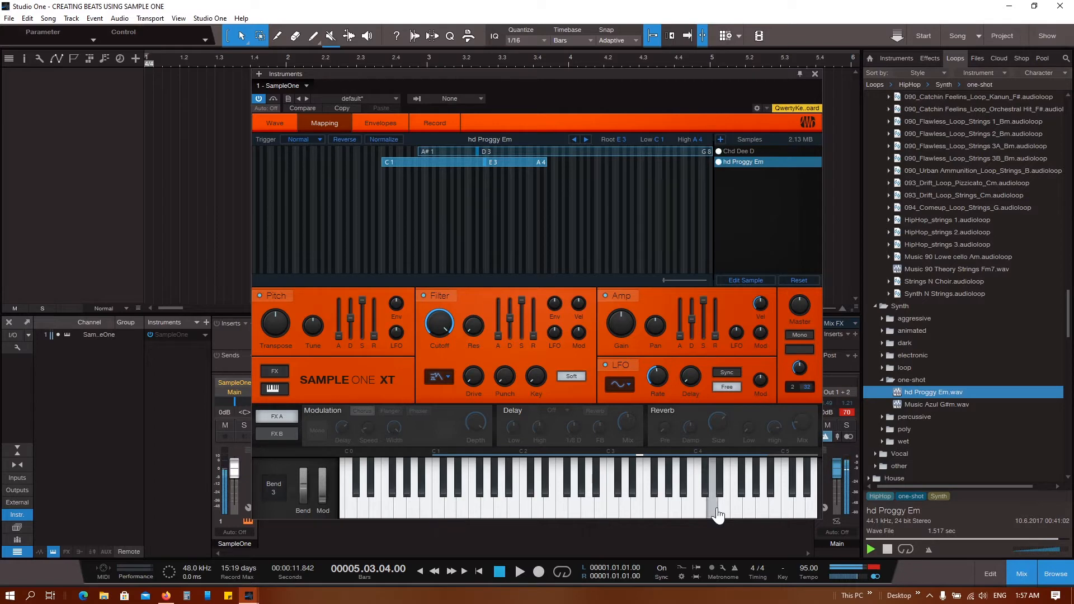
click(740, 511)
click(739, 510)
click(604, 510)
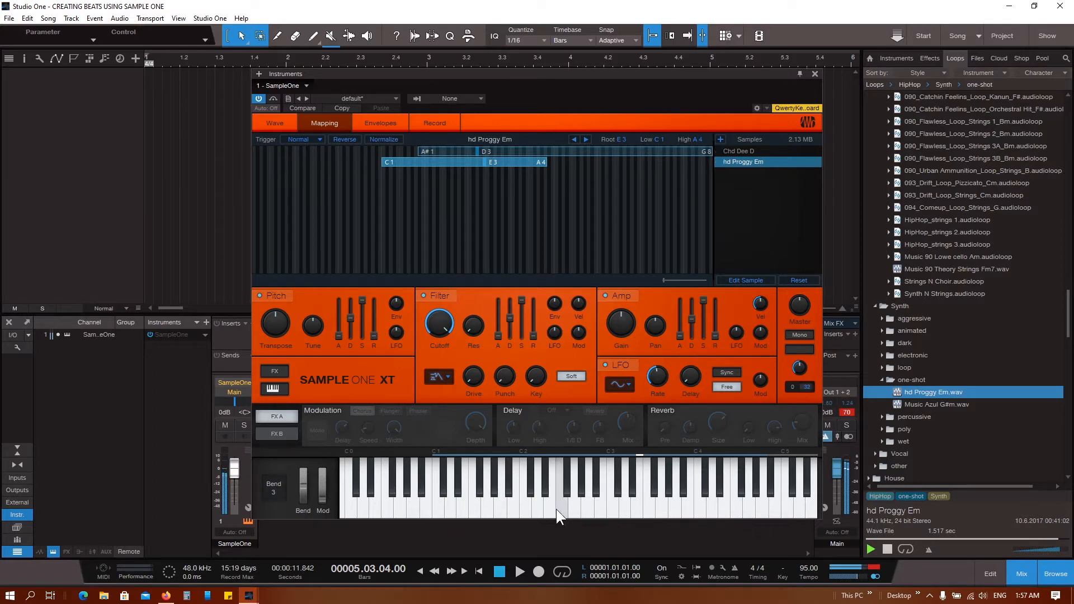
click(559, 510)
click(622, 511)
click(683, 512)
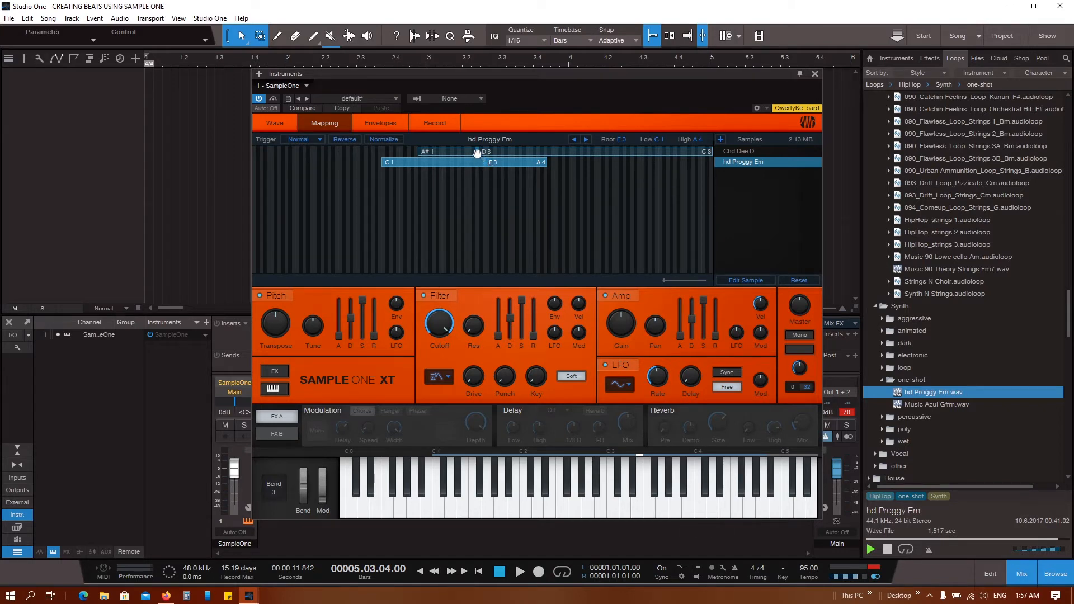
Step: Play further notes around C 4 and up toward C 5 to check how the layered samples sound together
click(674, 501)
click(638, 506)
click(712, 507)
click(700, 509)
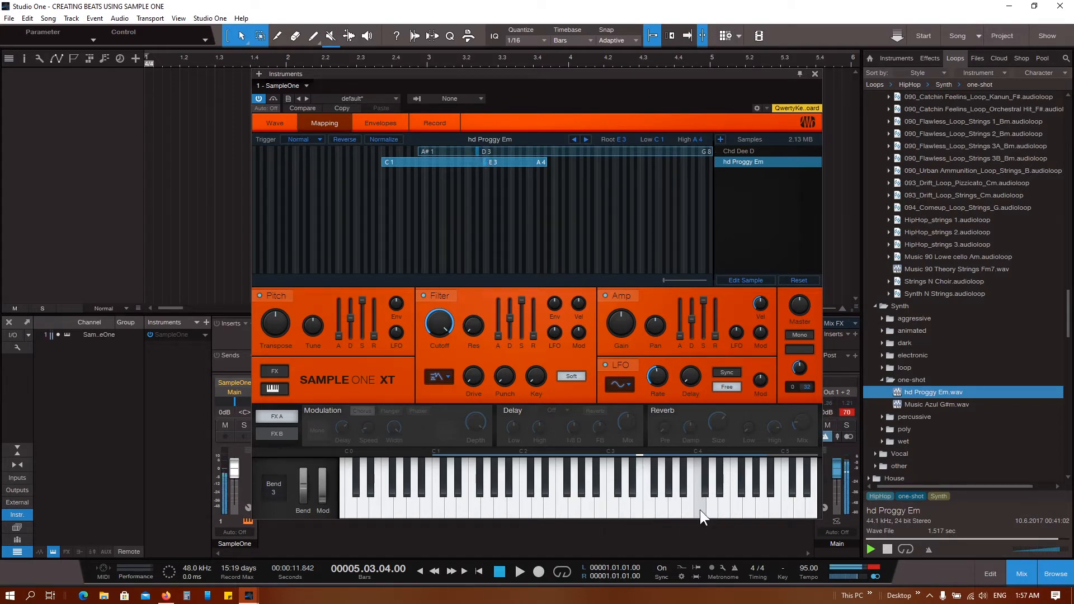
click(700, 509)
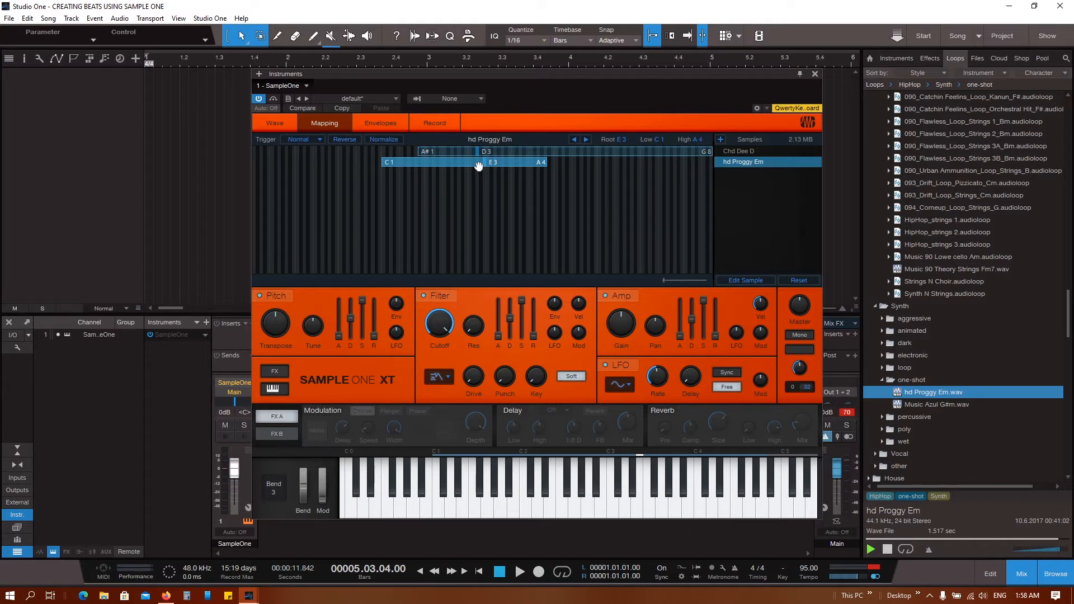
click(686, 515)
click(701, 517)
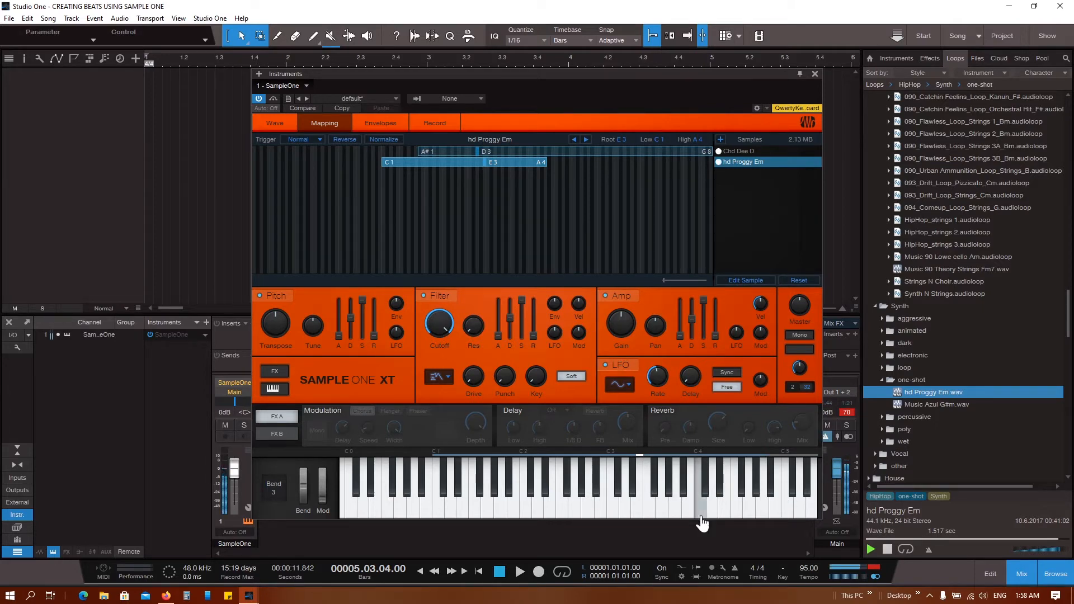
click(749, 517)
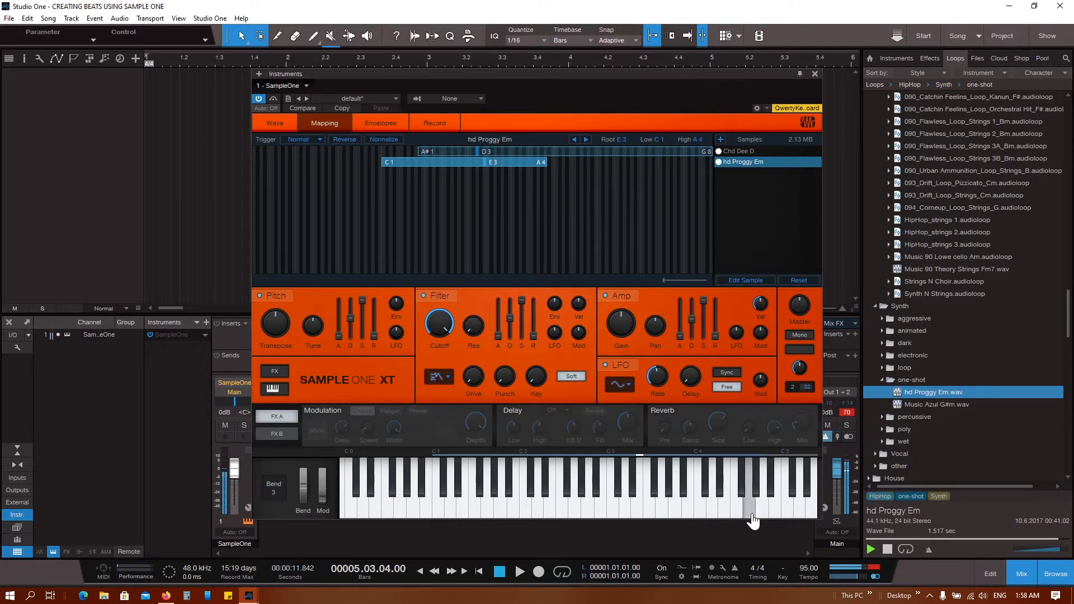
click(723, 514)
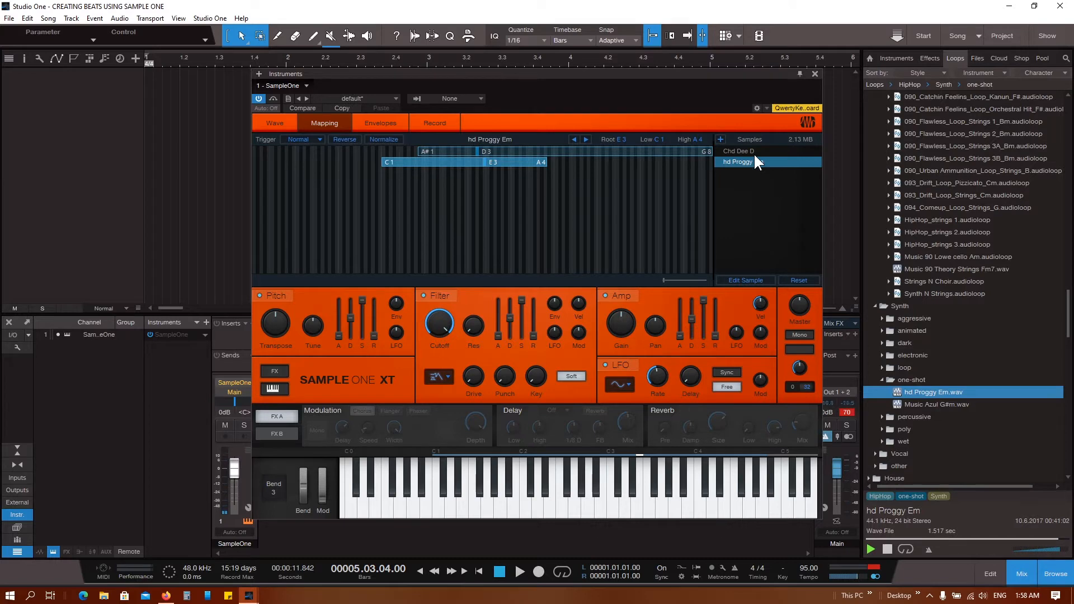
Step: Play keys between B 2 and F 4 to audition the overlap of Chd Dee D and hd Proggy Em
click(659, 510)
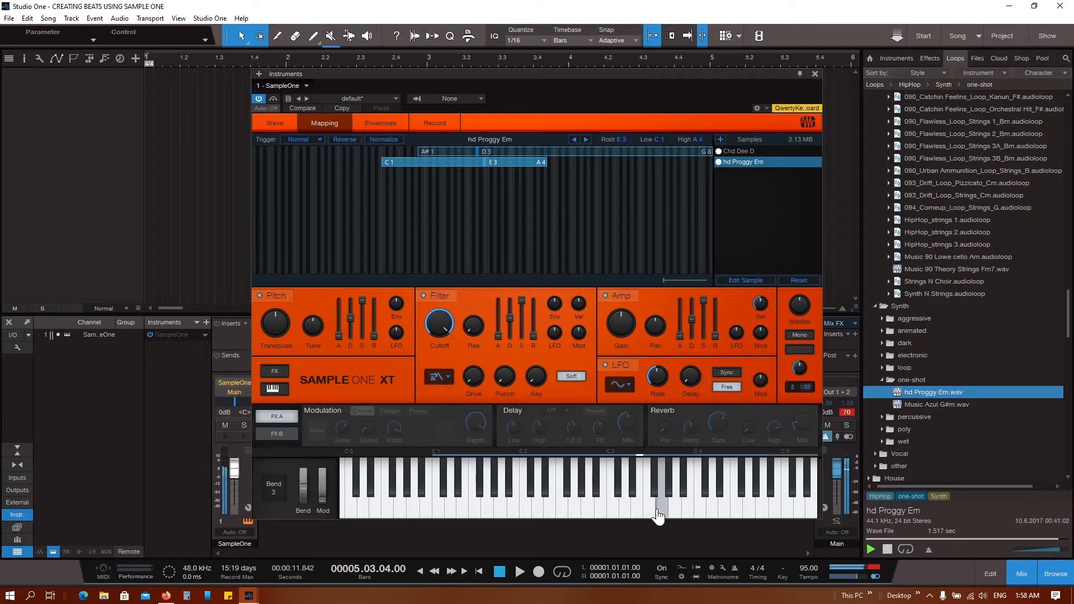
click(627, 511)
click(602, 513)
click(662, 512)
click(734, 511)
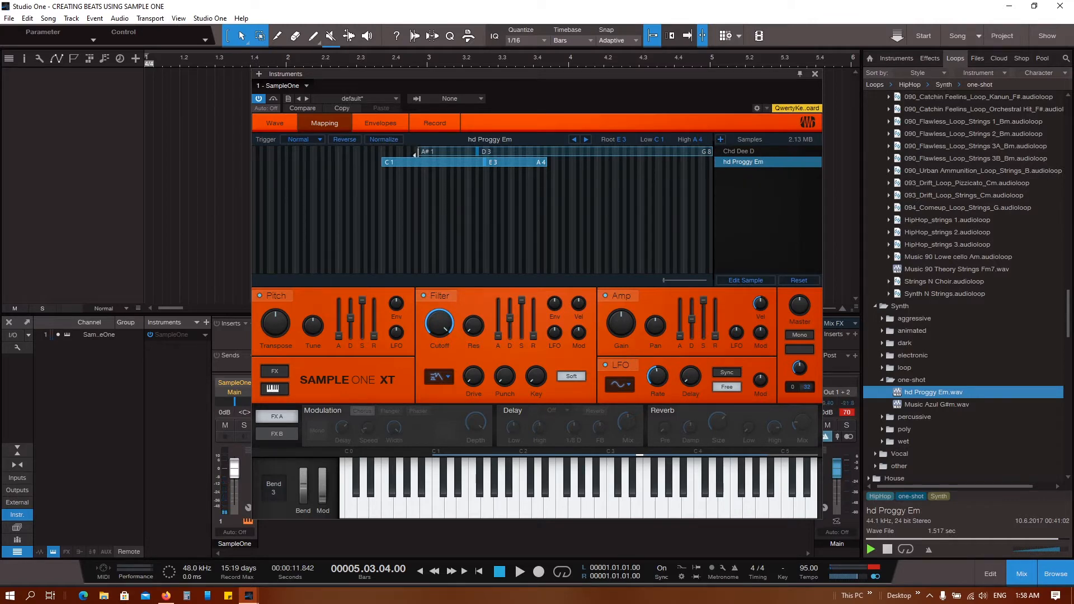
Step: Extend Chd Dee D's lowest key down to C 1 and hd Proggy Em's highest key up to E 7
drag(419, 152, 382, 155)
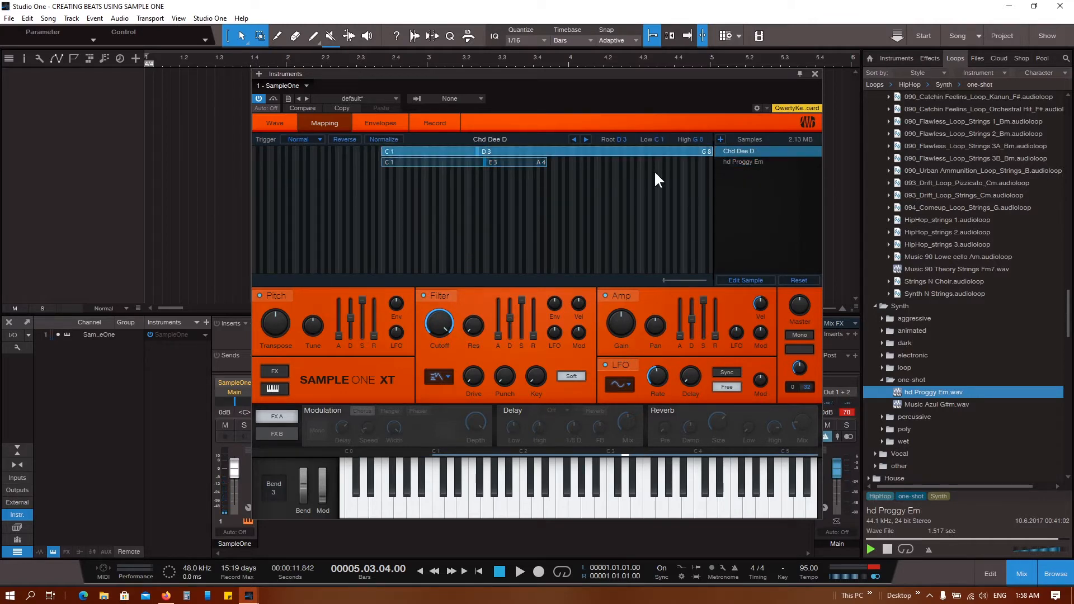
drag(547, 162, 659, 162)
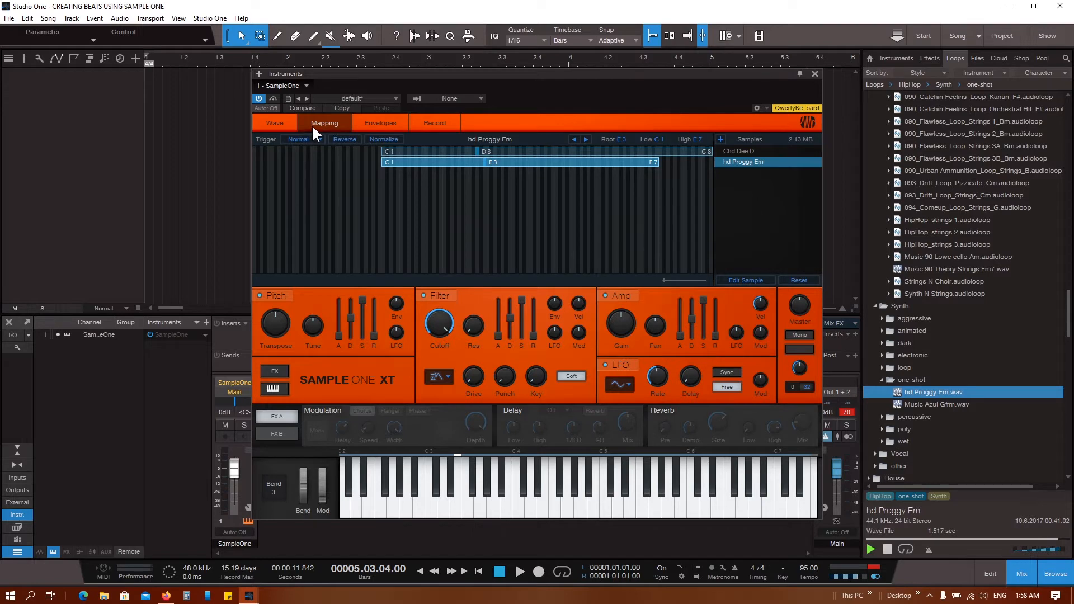
Step: Look over the sampler's envelope curves, recording settings and key mapping
click(381, 124)
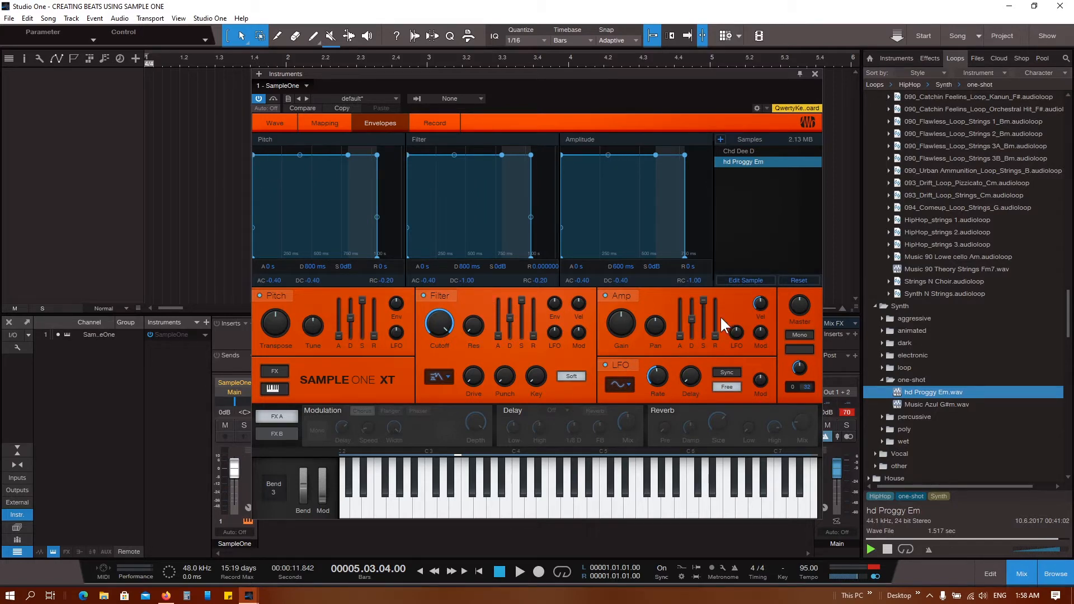
click(441, 123)
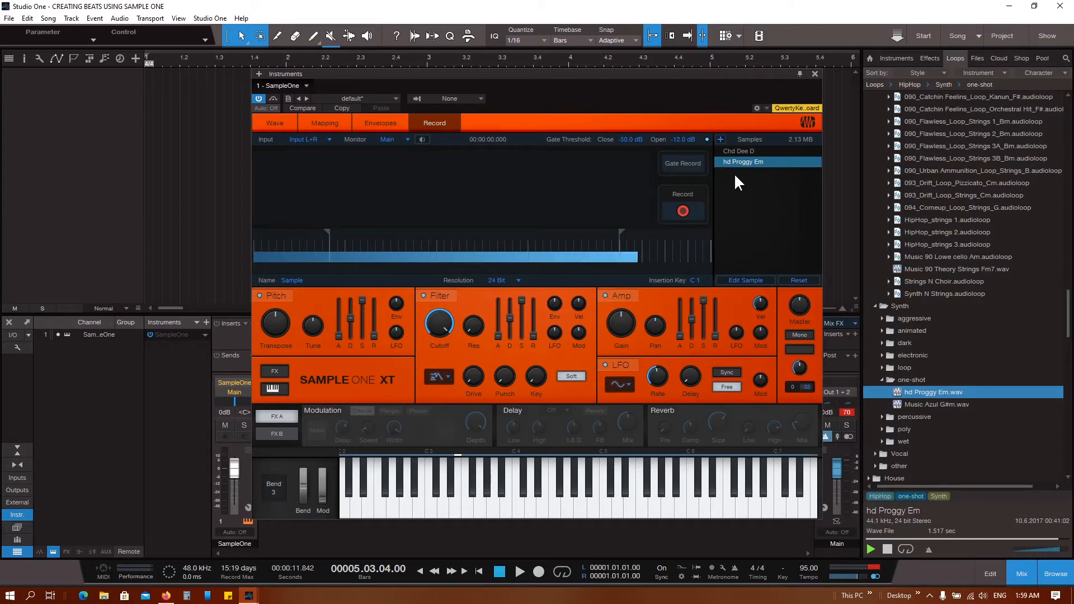
click(323, 121)
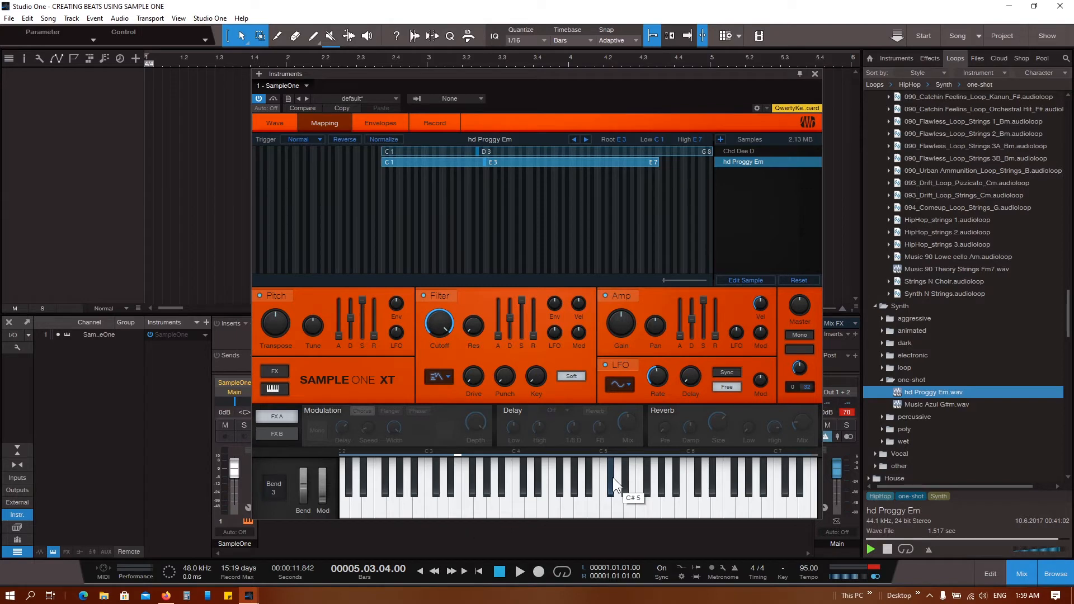
click(442, 122)
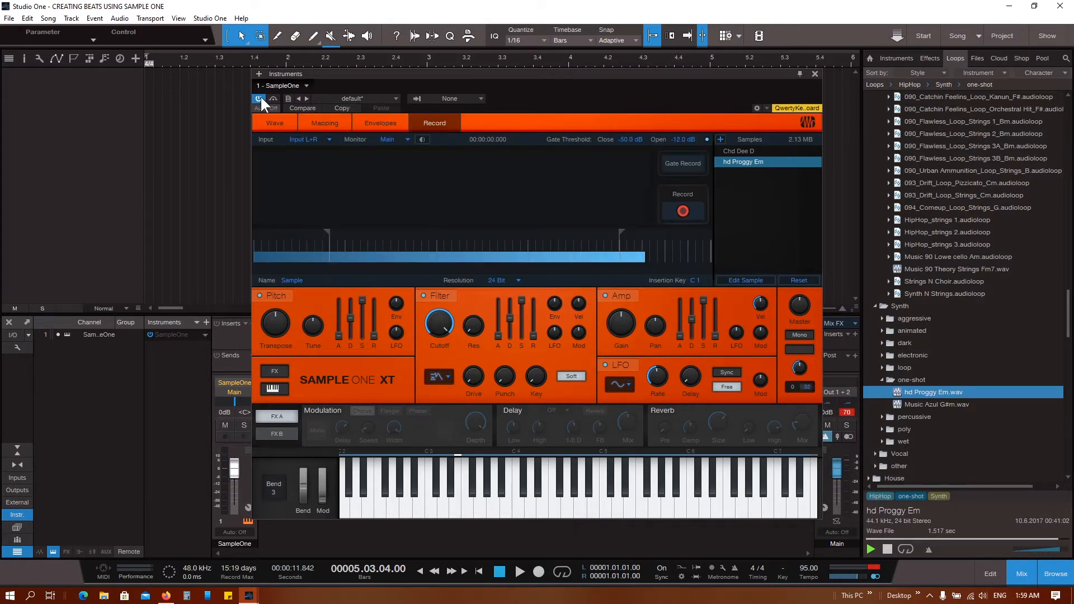
Step: Compare the waveforms of Chd Dee D and hd Proggy Em, and examine the start of Chd Dee D's waveform up close
click(274, 123)
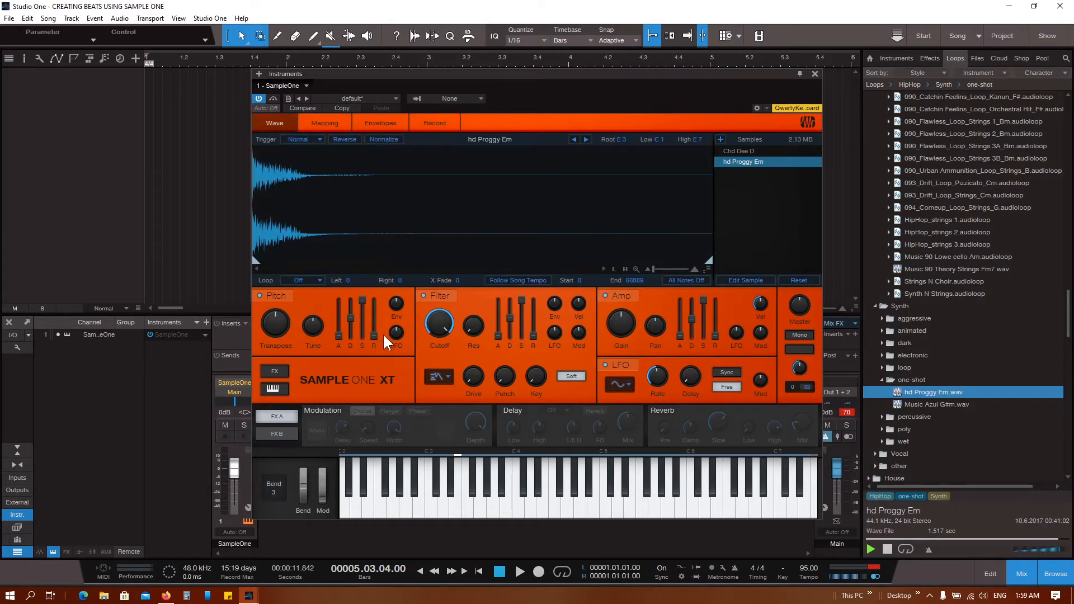
click(754, 151)
click(754, 163)
click(754, 154)
click(753, 163)
click(751, 152)
click(751, 162)
click(746, 151)
drag(353, 209, 300, 240)
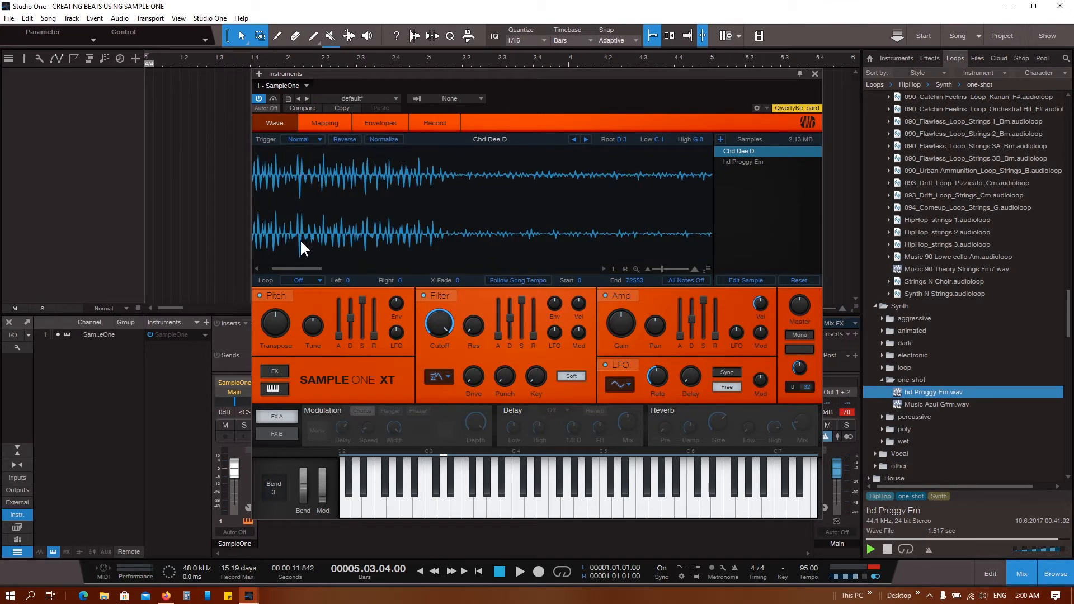
click(256, 269)
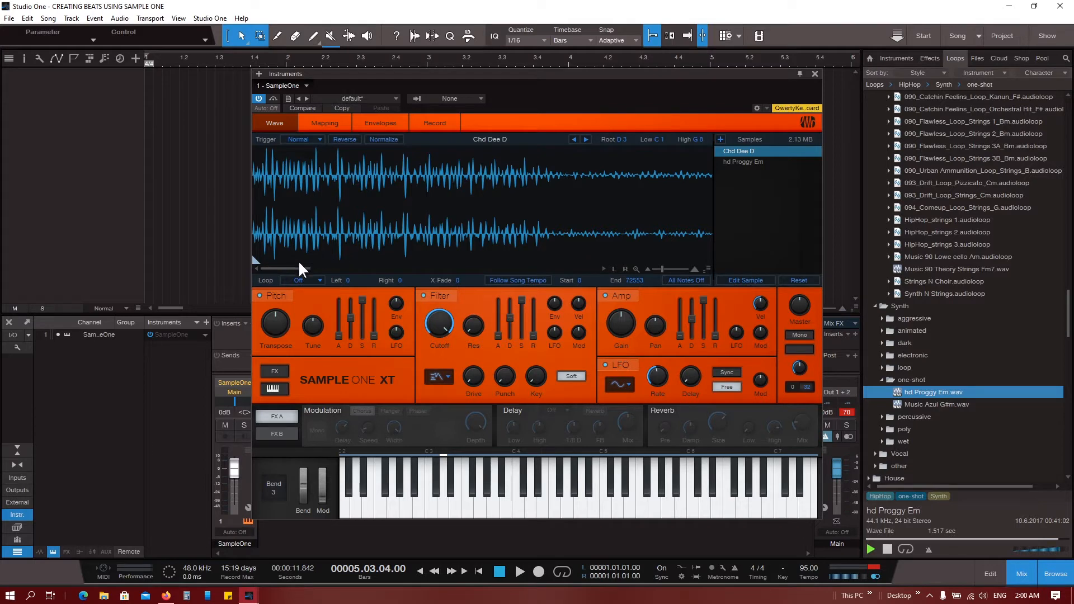
drag(299, 250, 346, 248)
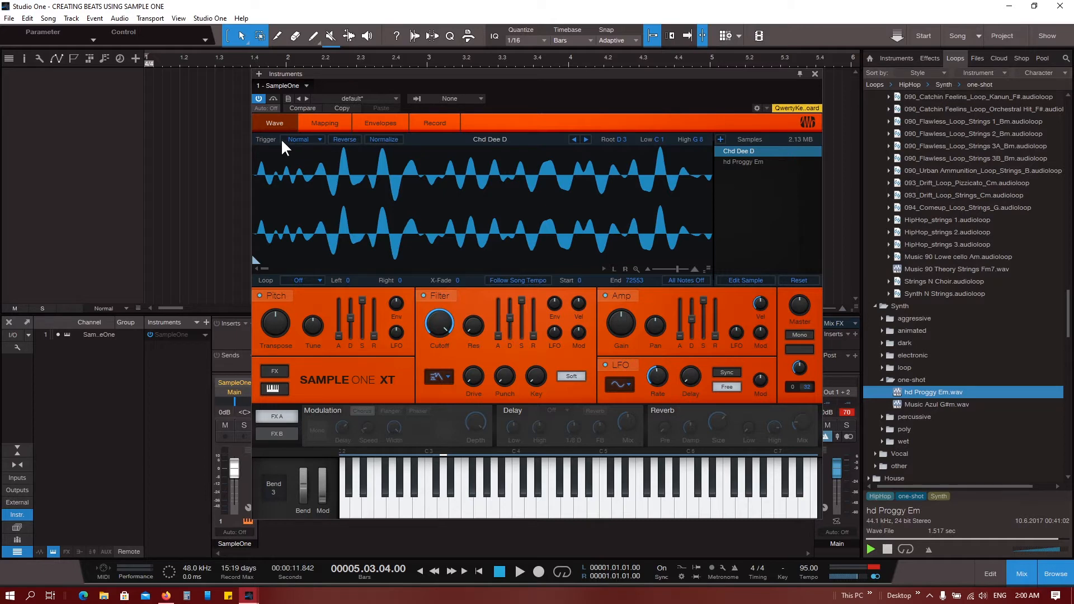
Step: Check Chd Dee D's trigger modes, keep Normal, and play D 3 repeatedly to hear how it responds
click(301, 139)
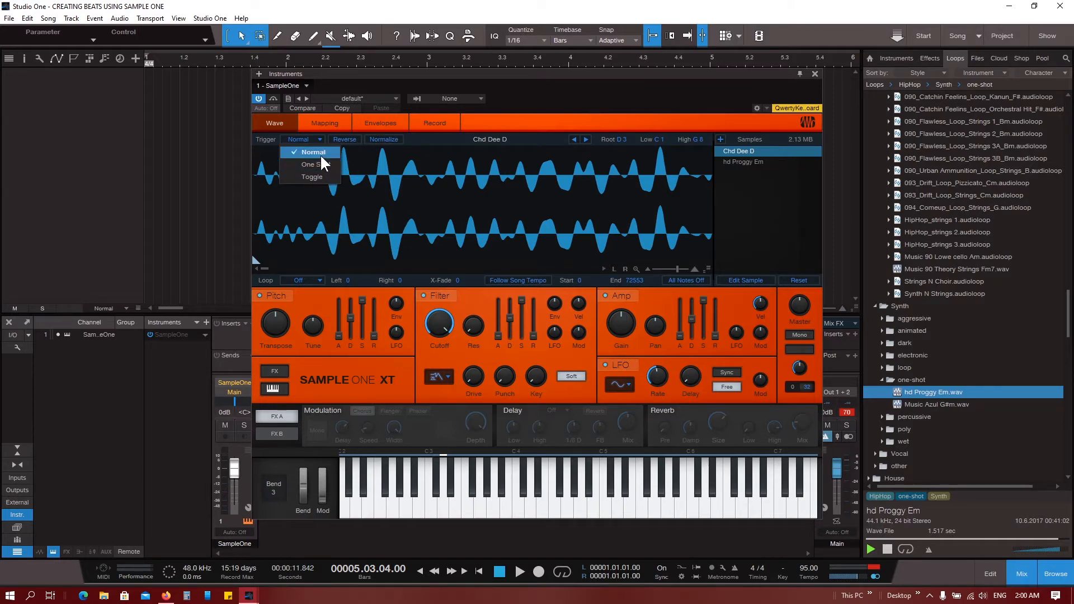
click(486, 192)
click(485, 508)
click(442, 508)
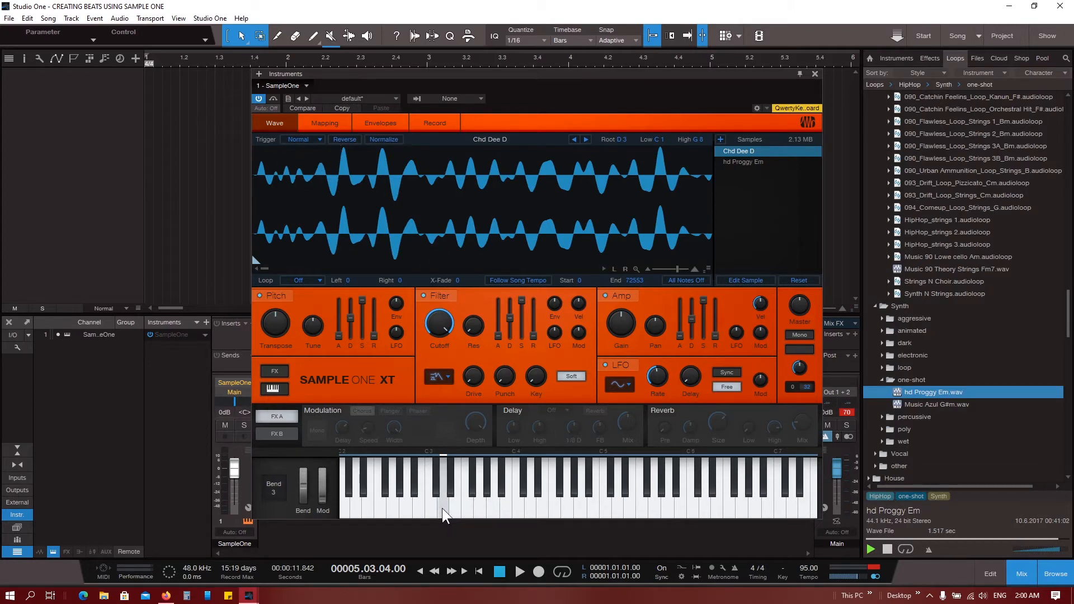
click(442, 508)
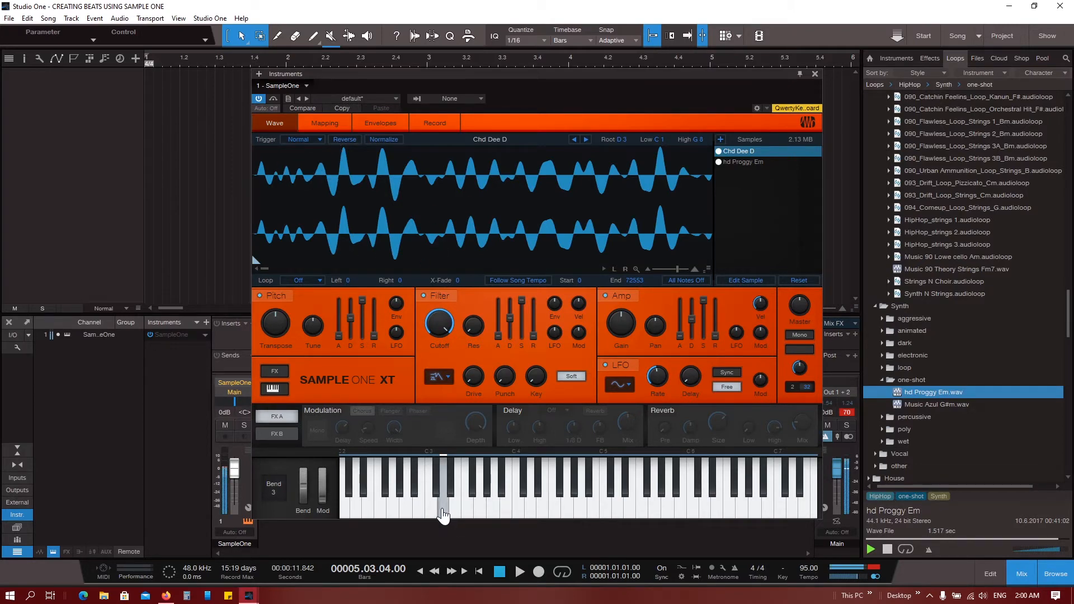
click(442, 508)
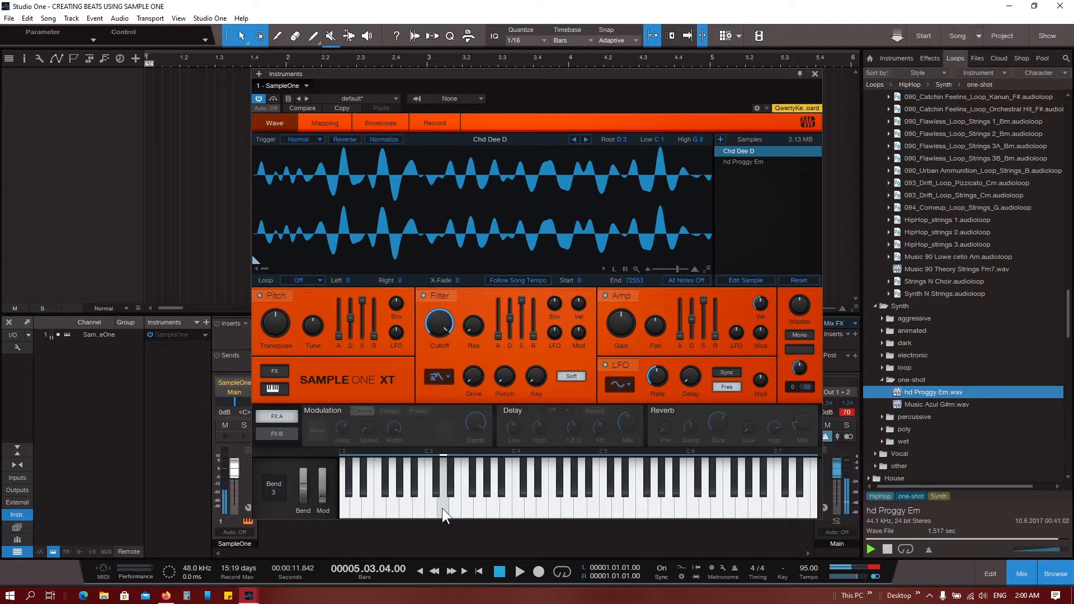
click(442, 508)
click(442, 508)
click(442, 508)
click(445, 509)
Step: Set Chd Dee D's trigger mode to One Shot and play D 3 repeatedly to hear the difference
click(297, 139)
click(317, 164)
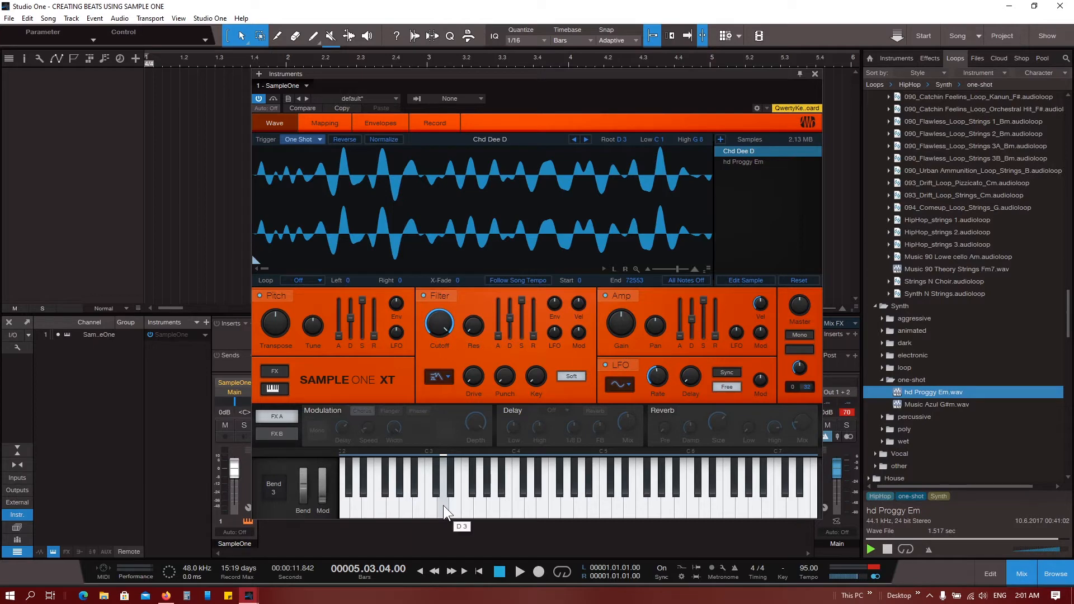
click(445, 507)
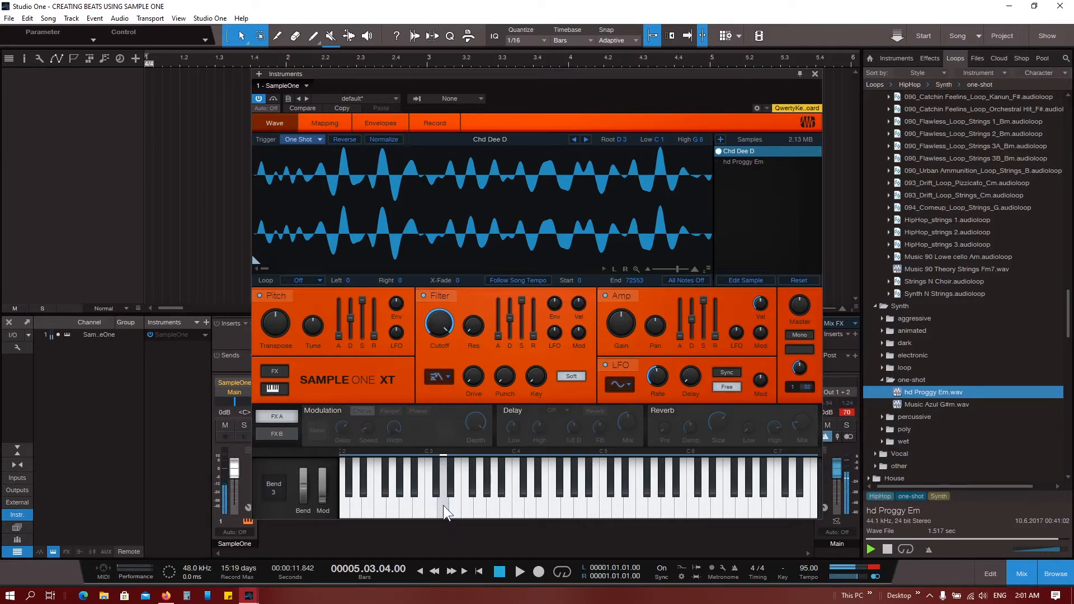
click(444, 507)
click(444, 510)
click(445, 510)
click(445, 511)
click(444, 510)
Step: Play keys from E 3 up to A 3 and back to D 3 to test One Shot triggering at other pitches
click(458, 506)
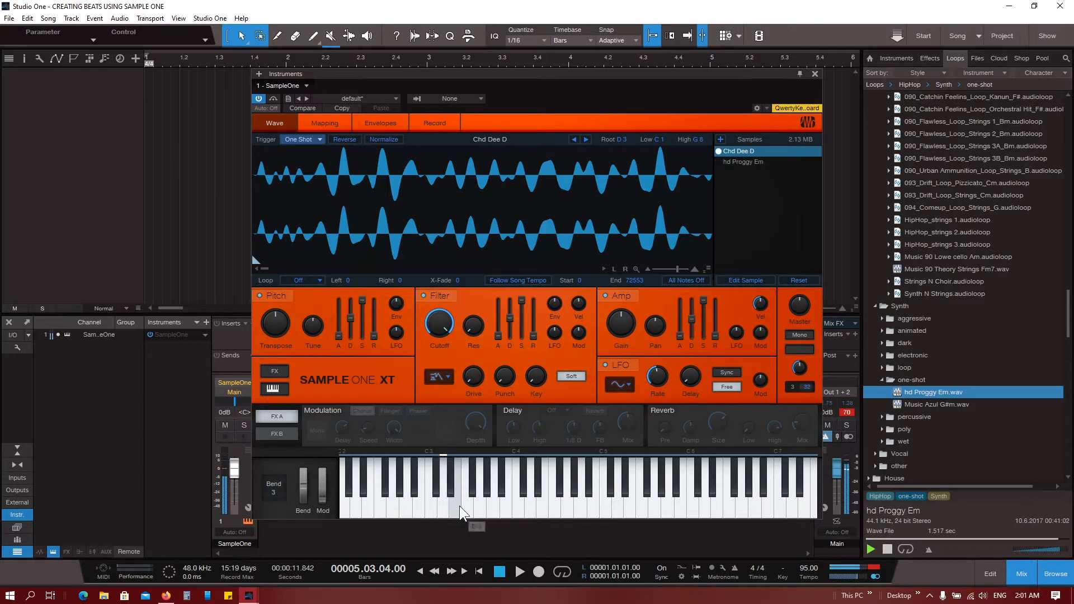
click(494, 505)
drag(492, 504, 447, 505)
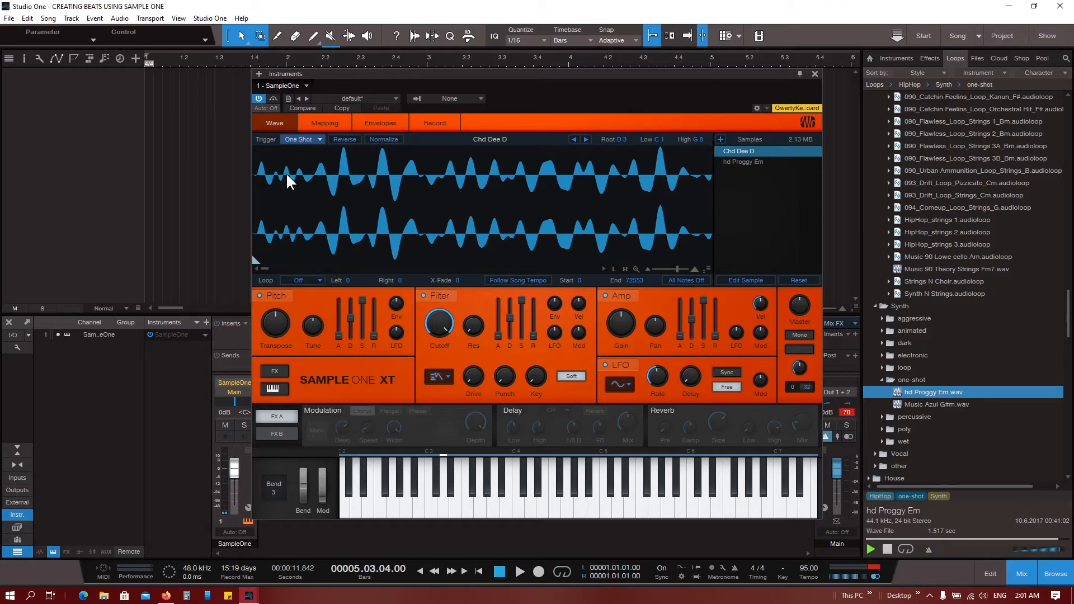
click(441, 506)
Step: Switch Chd Dee D's trigger mode to Toggle and play D 3 several times to start and stop the sample
click(299, 139)
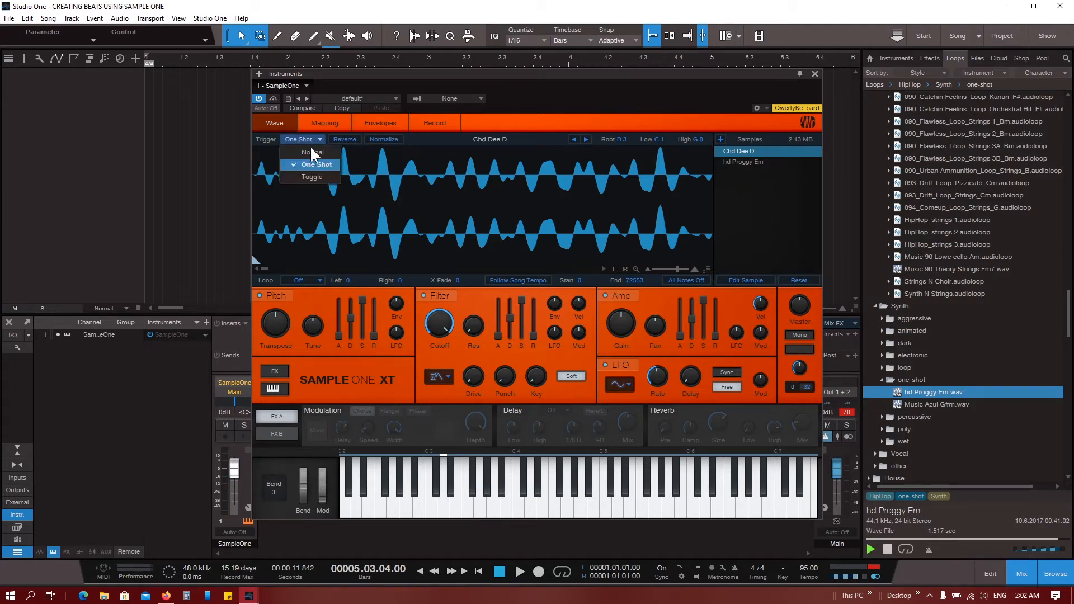
click(306, 176)
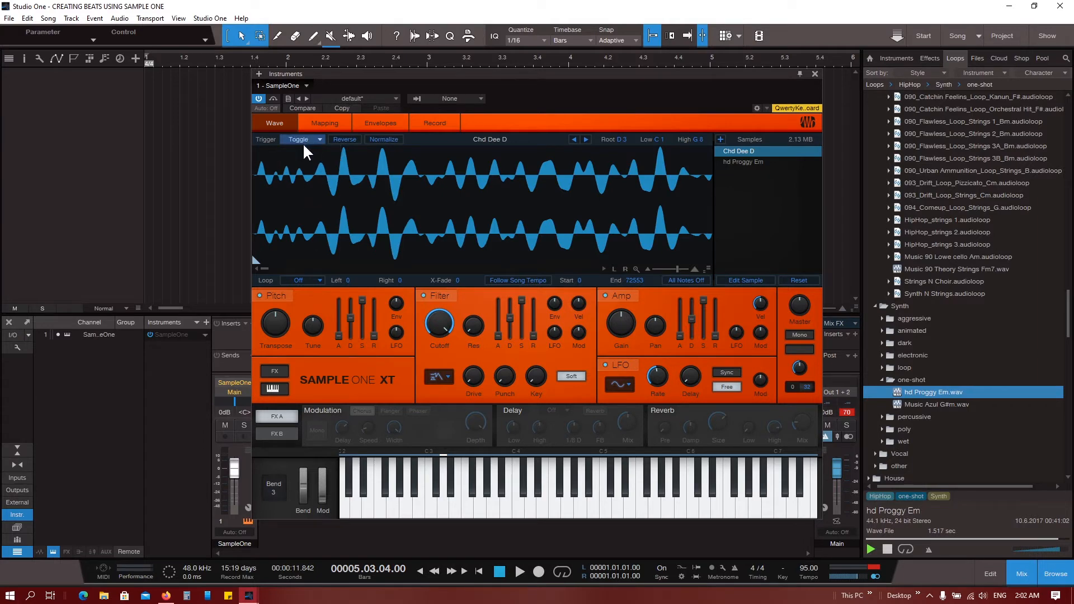
click(444, 511)
click(445, 505)
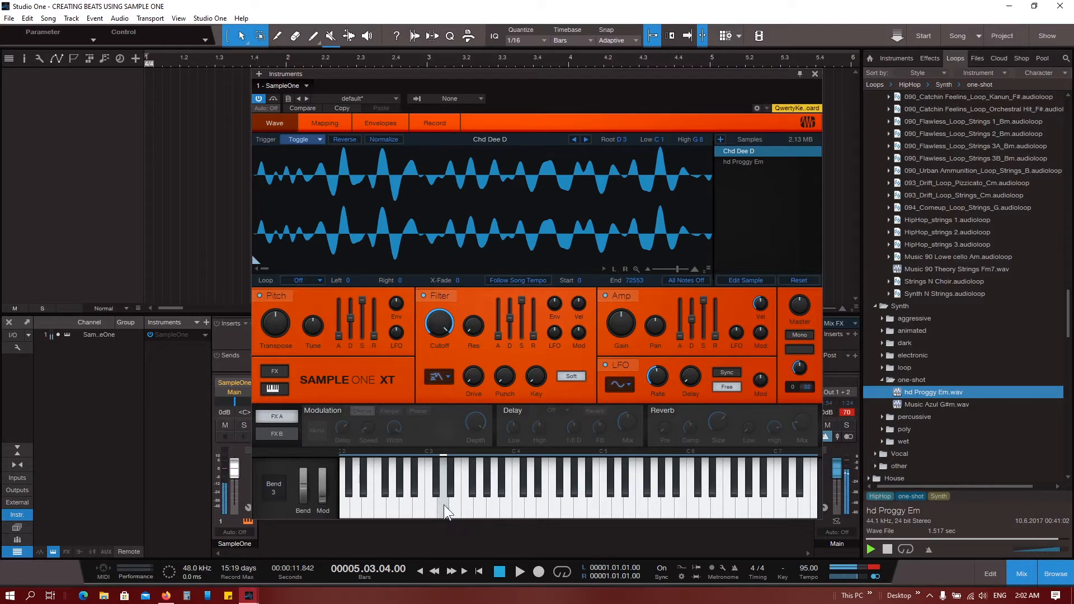
click(444, 505)
click(445, 505)
click(444, 504)
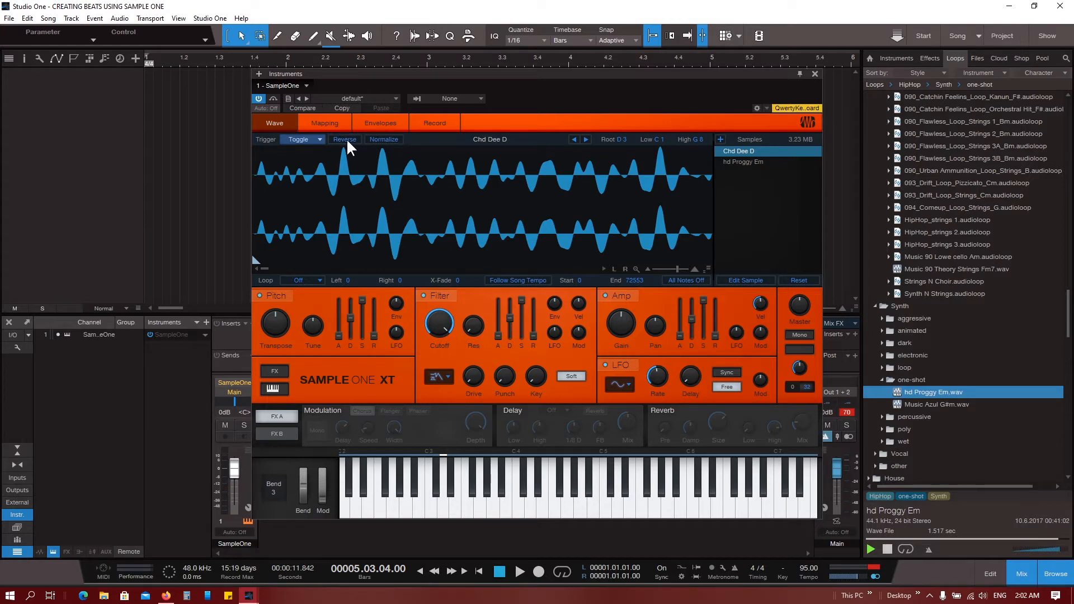
Step: Turn on Normalize for Chd Dee D and play keys around D 3 to hear the level change
click(383, 146)
click(456, 518)
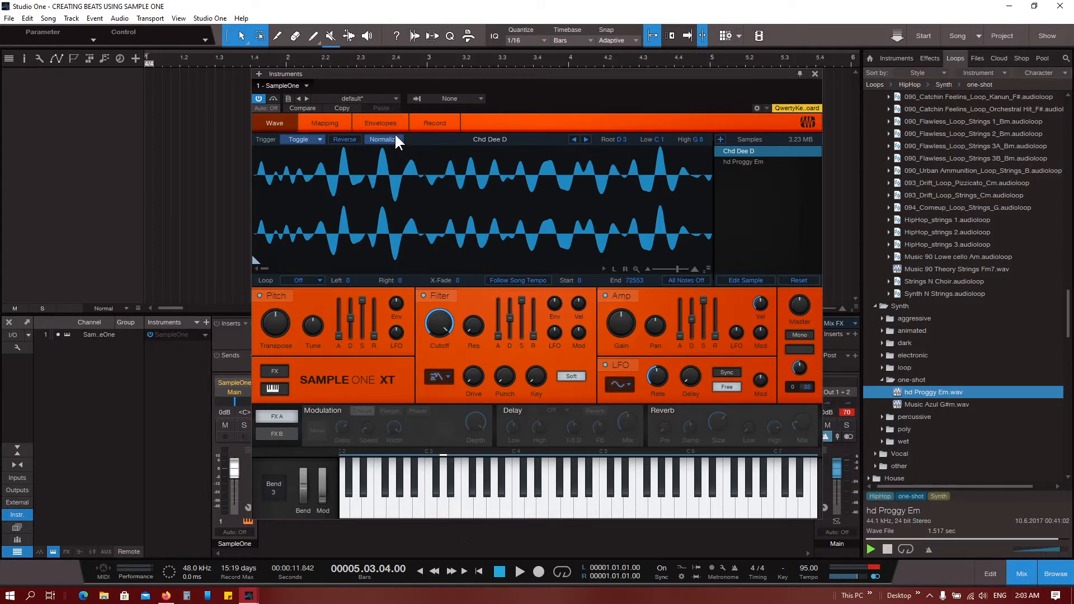
click(447, 513)
click(448, 509)
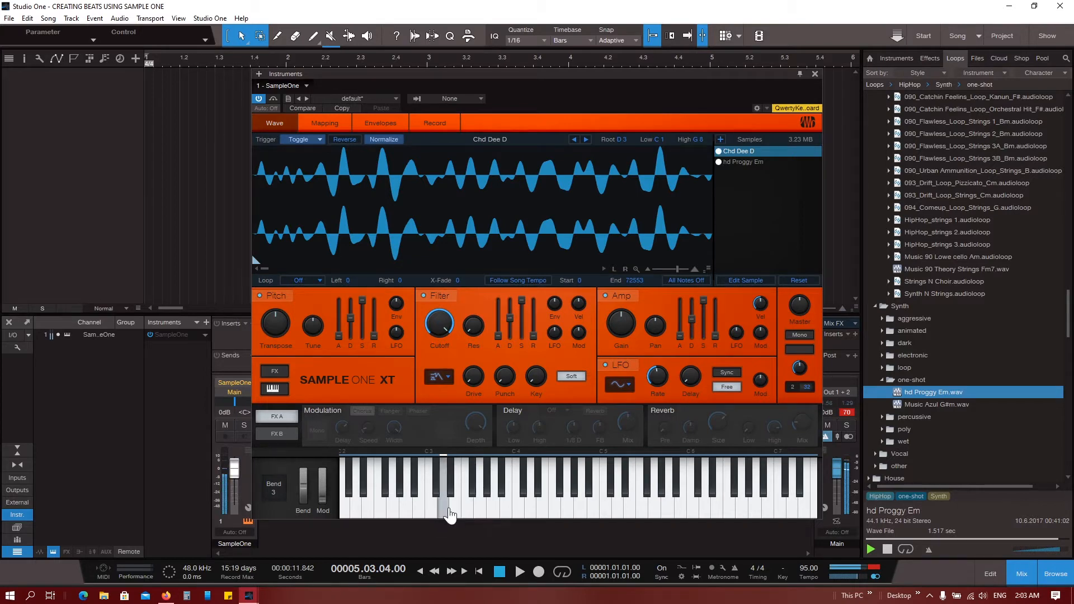
click(448, 509)
click(471, 515)
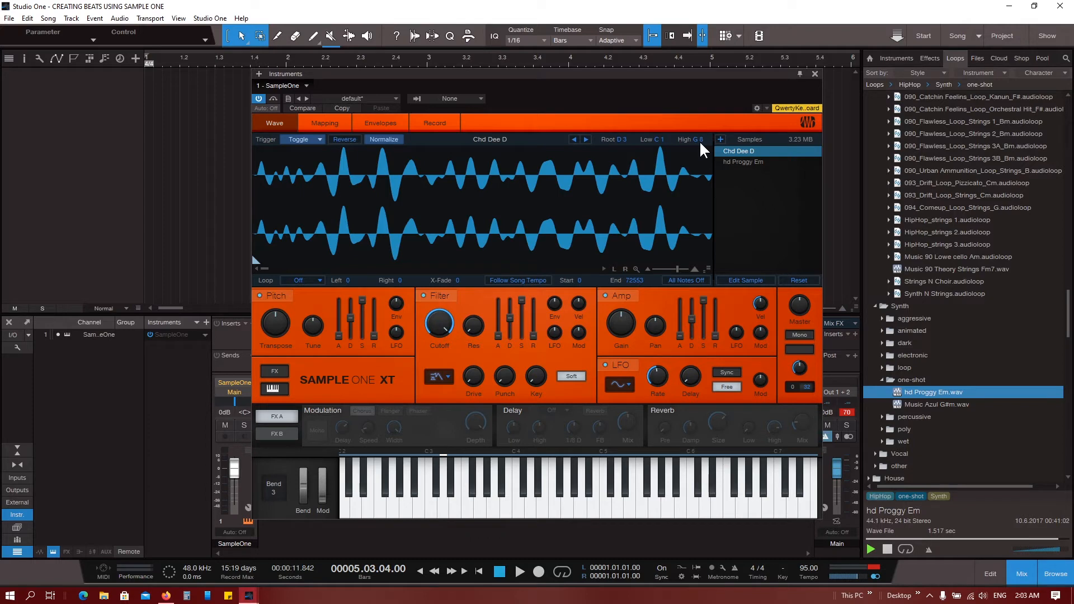
Step: Review the envelopes and key mapping, and compare the wave settings of hd Proggy Em and Chd Dee D
click(378, 125)
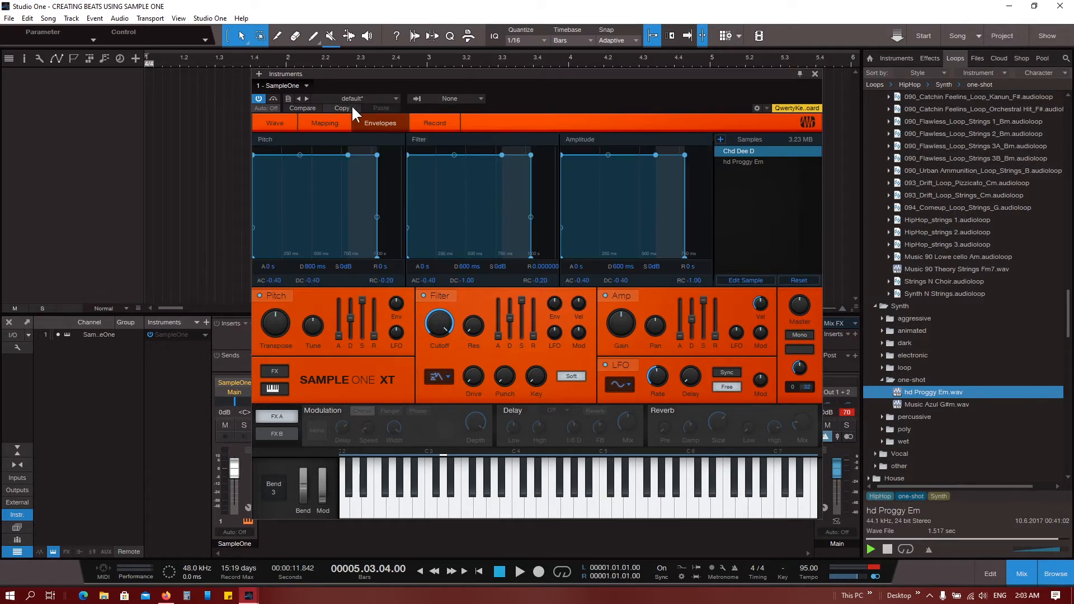
click(338, 125)
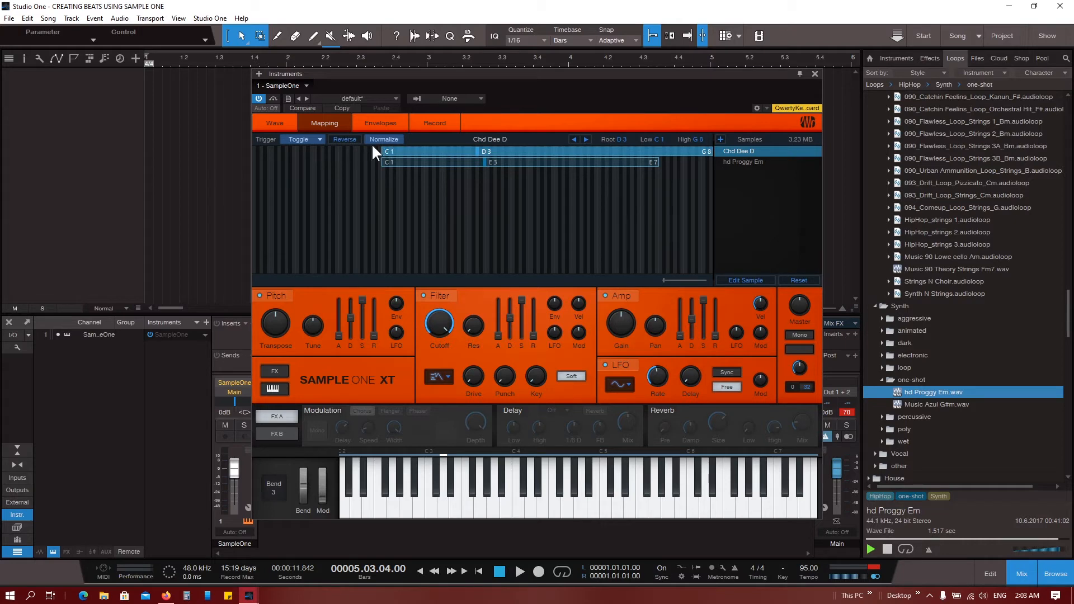
click(378, 123)
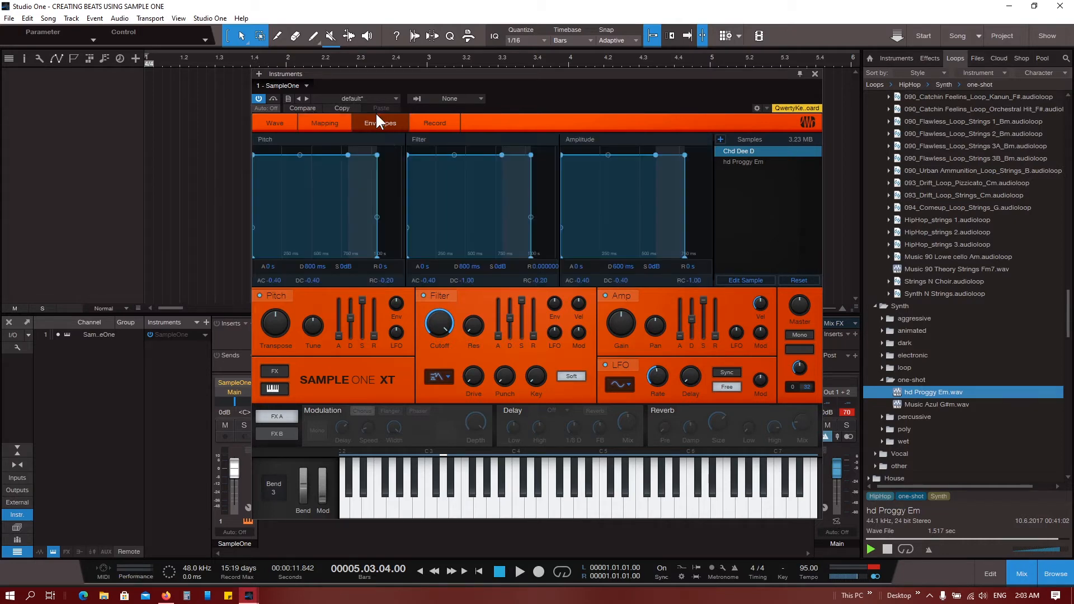
click(276, 126)
click(761, 161)
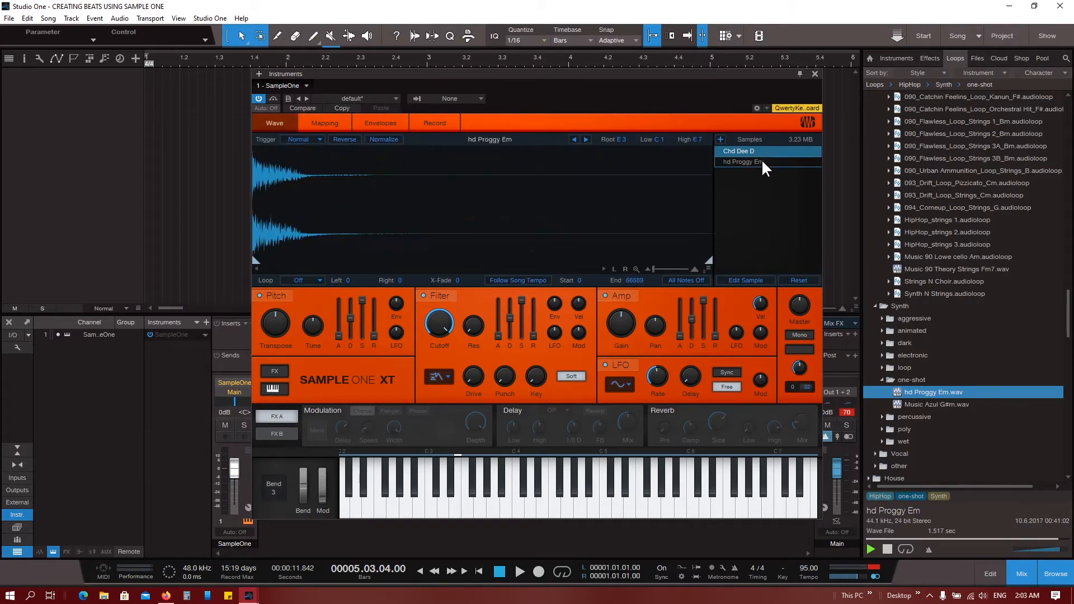
click(760, 149)
click(760, 158)
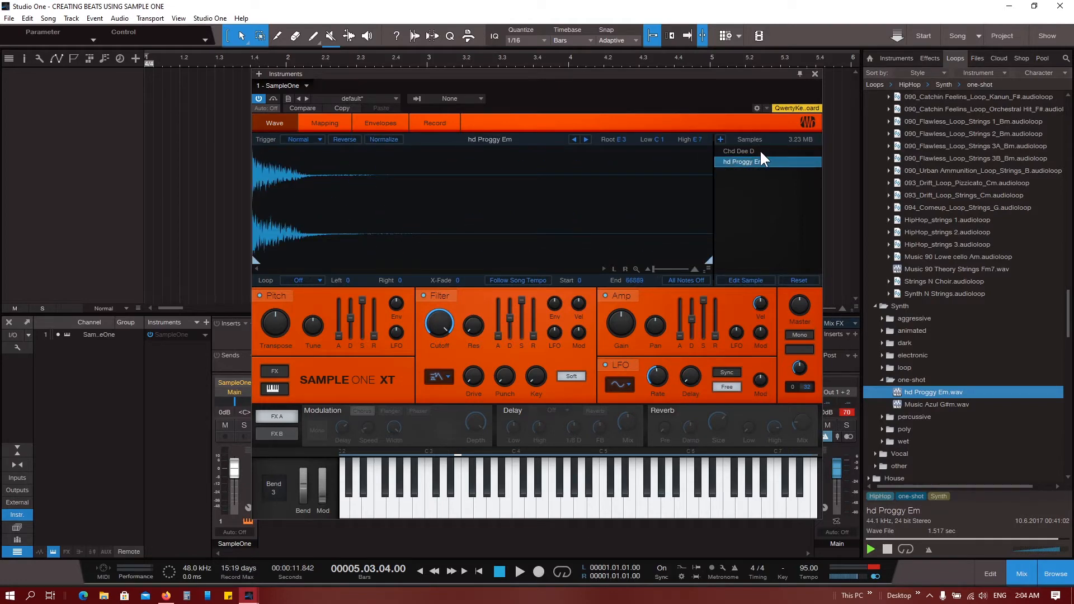
click(759, 151)
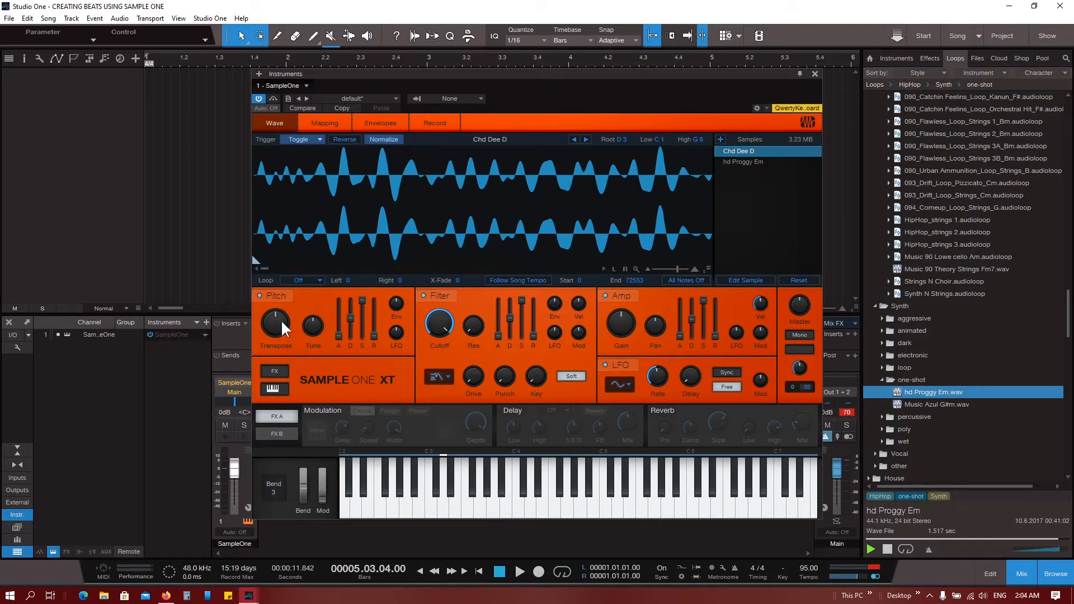
Step: Play a key around C 3, then try raising the Pitch section's Transpose and set Tune to 100
mouse_move(281, 327)
click(431, 508)
drag(280, 321, 287, 213)
drag(315, 325, 318, 228)
Step: Reset Tune to 0, try a small upward adjustment, and inspect the Pitch section's LFO modulation amount
mouse_move(312, 326)
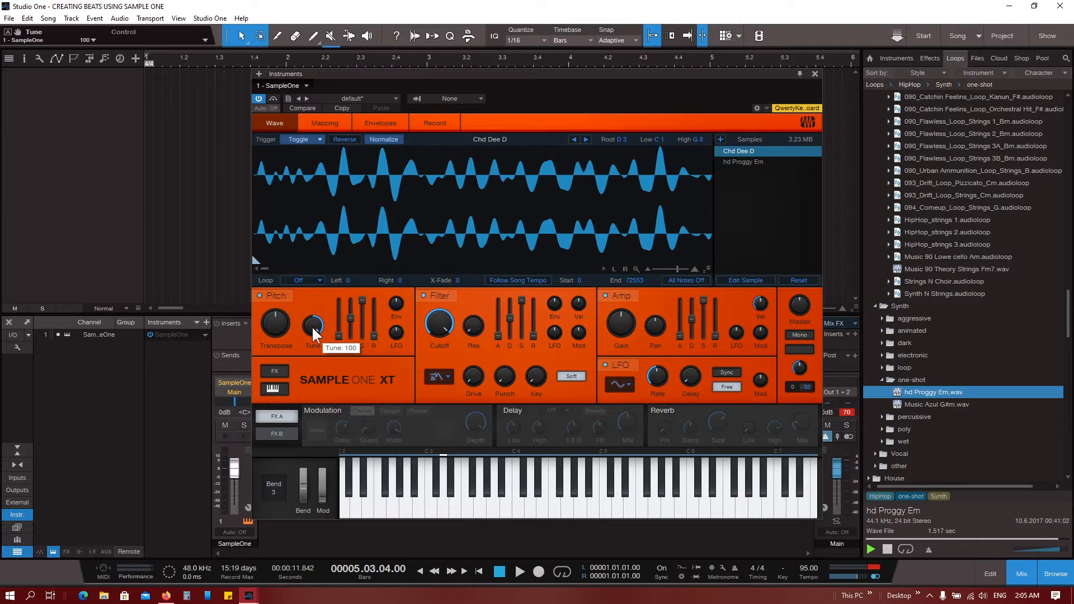
double_click(311, 325)
drag(315, 330, 312, 306)
mouse_move(315, 334)
mouse_move(399, 339)
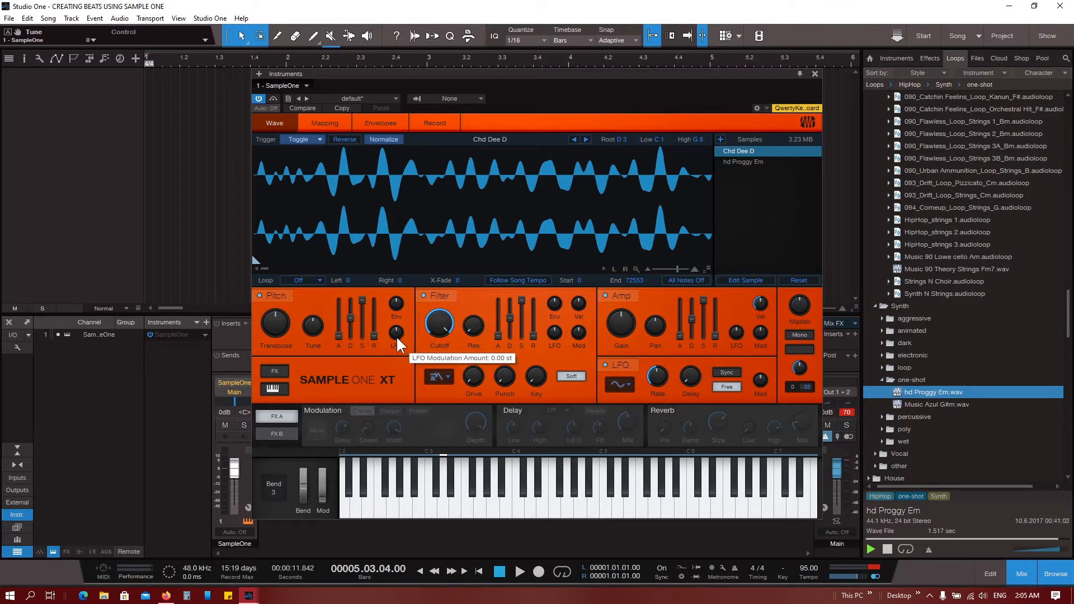
Step: Try raising the Pitch section's envelope amount to 4 octaves, and reset it to 0
drag(398, 304, 399, 244)
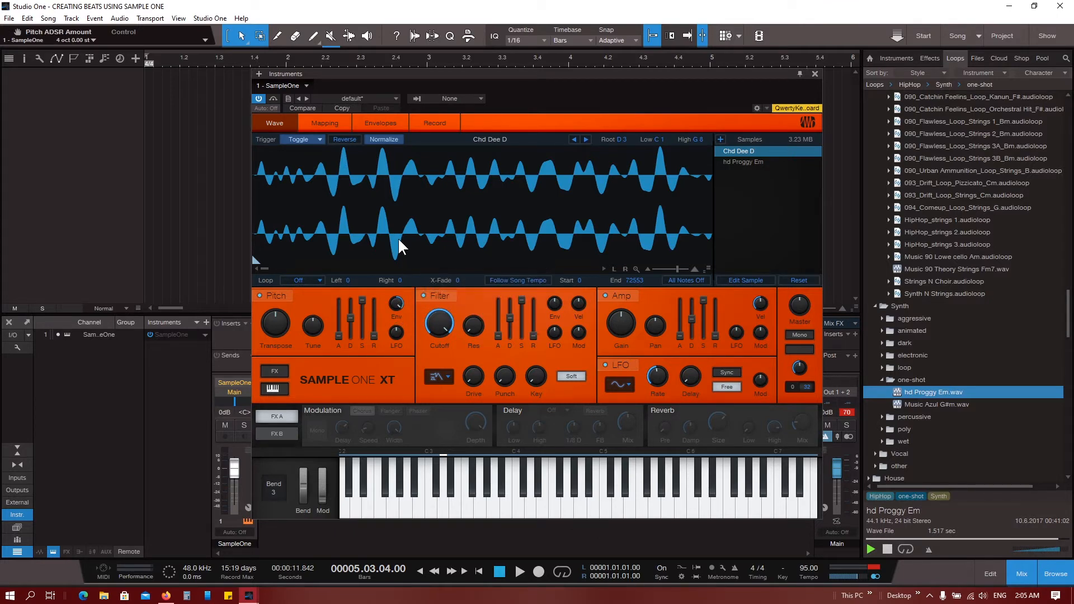
double_click(396, 304)
Step: Remove both the Chd Dee D and hd Proggy Em samples from SampleOne
click(741, 162)
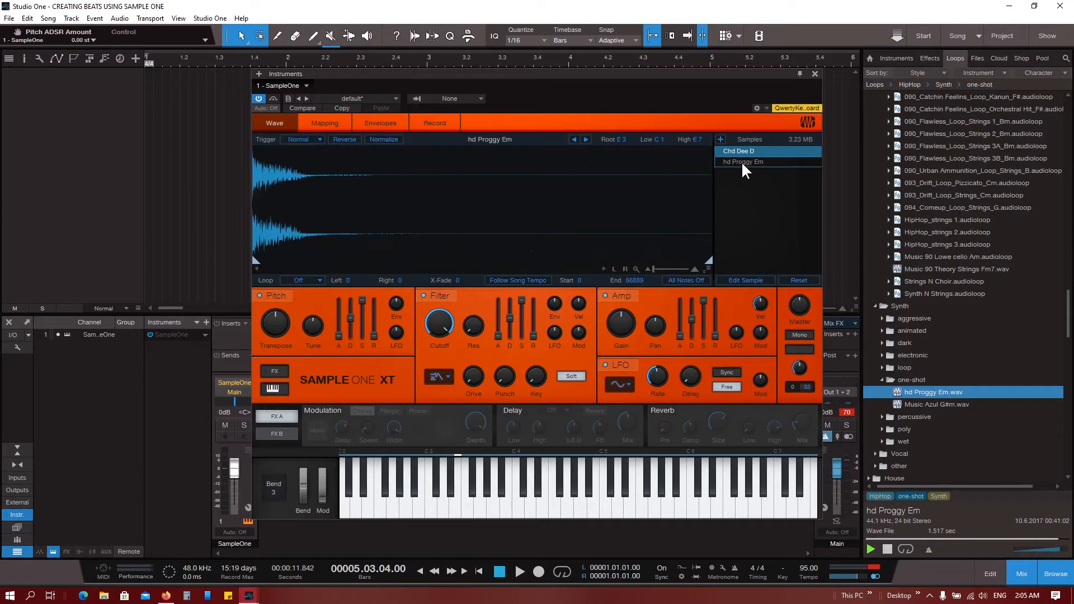
shift+click(738, 150)
right_click(739, 150)
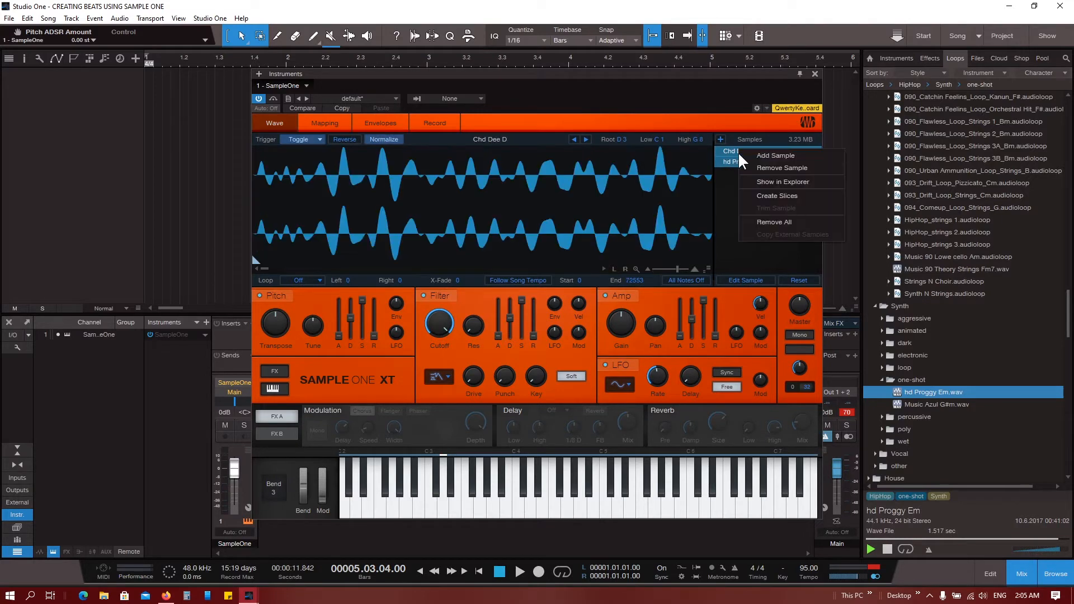
click(805, 167)
Step: Audition 808 Kick.audioloop from the Trap drum kicks in the loop library and load it into SampleOne
scroll(938, 364, down, 9)
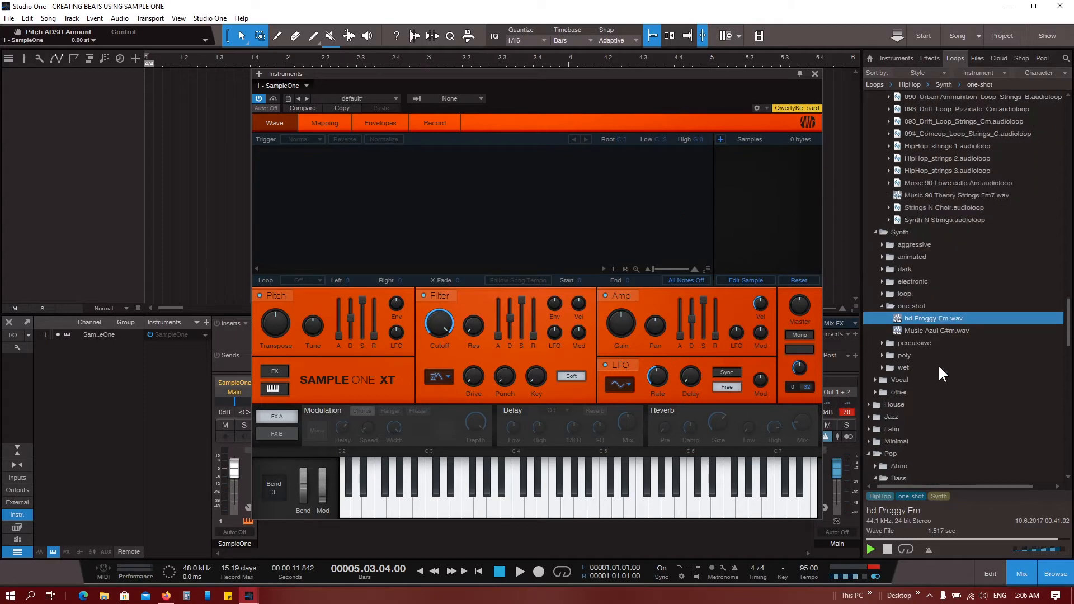
scroll(938, 364, down, 5)
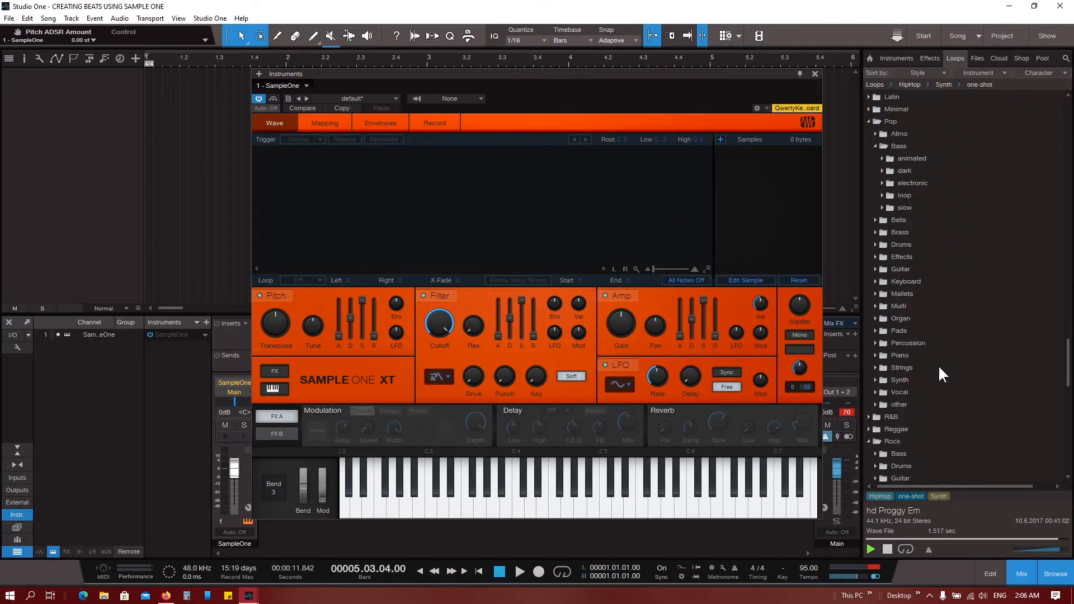
scroll(986, 358, down, 3)
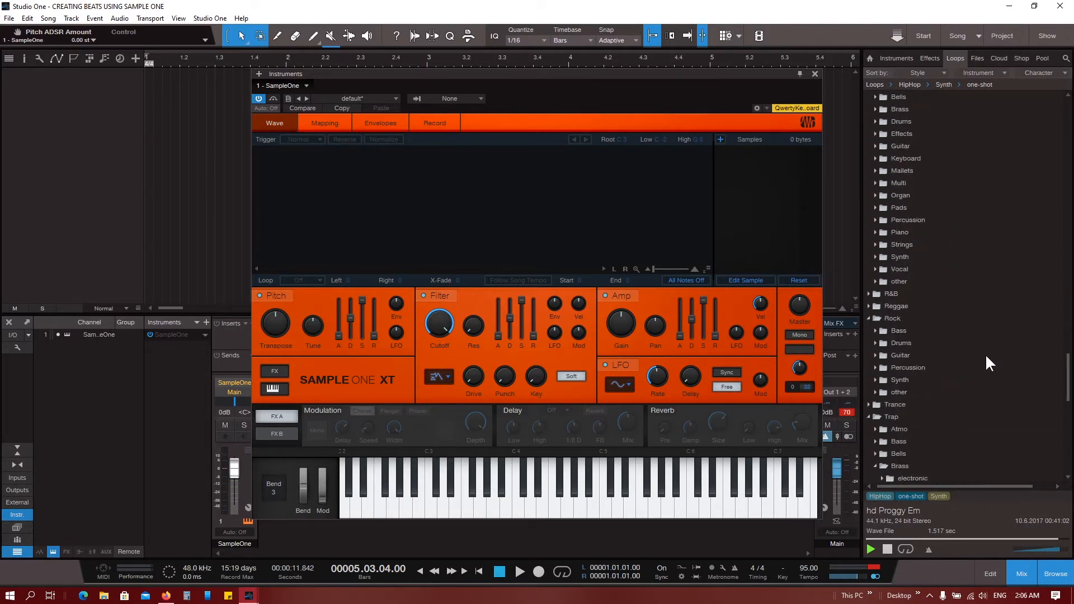
scroll(985, 354, down, 4)
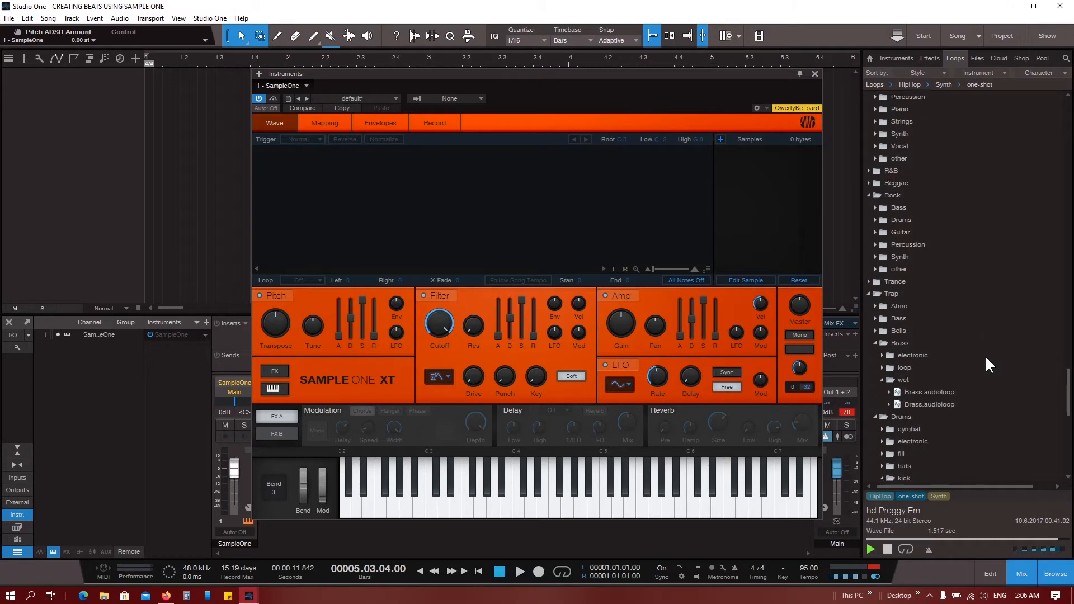
scroll(962, 369, down, 2)
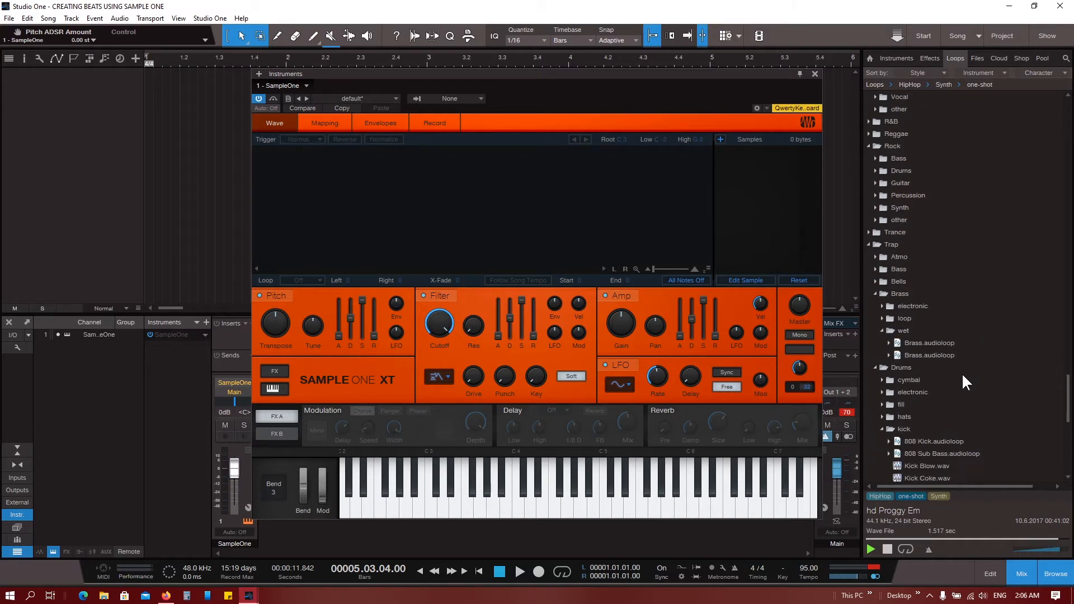
click(955, 428)
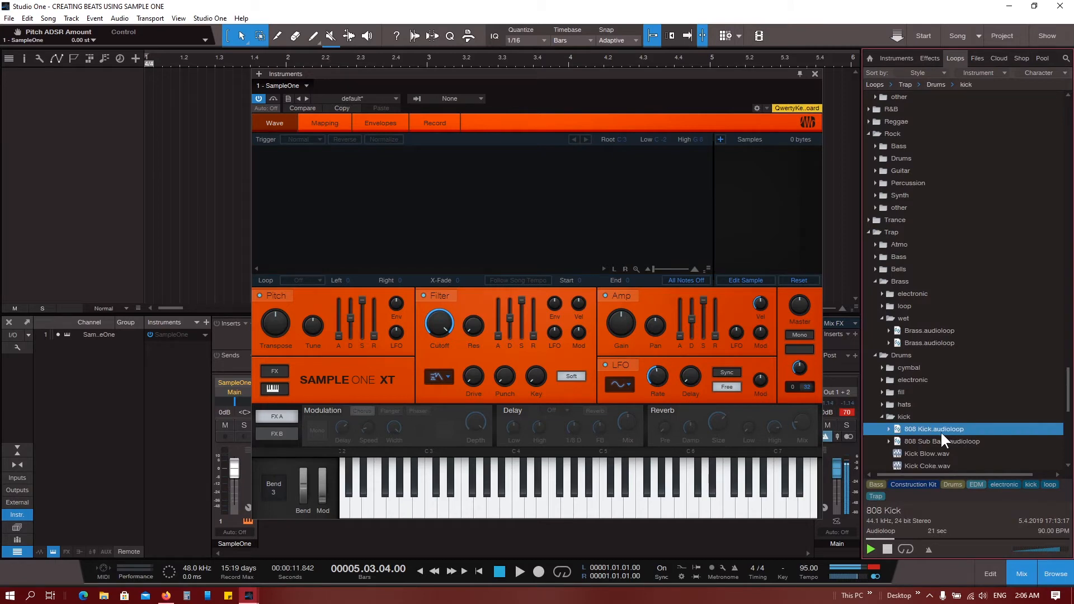
click(847, 414)
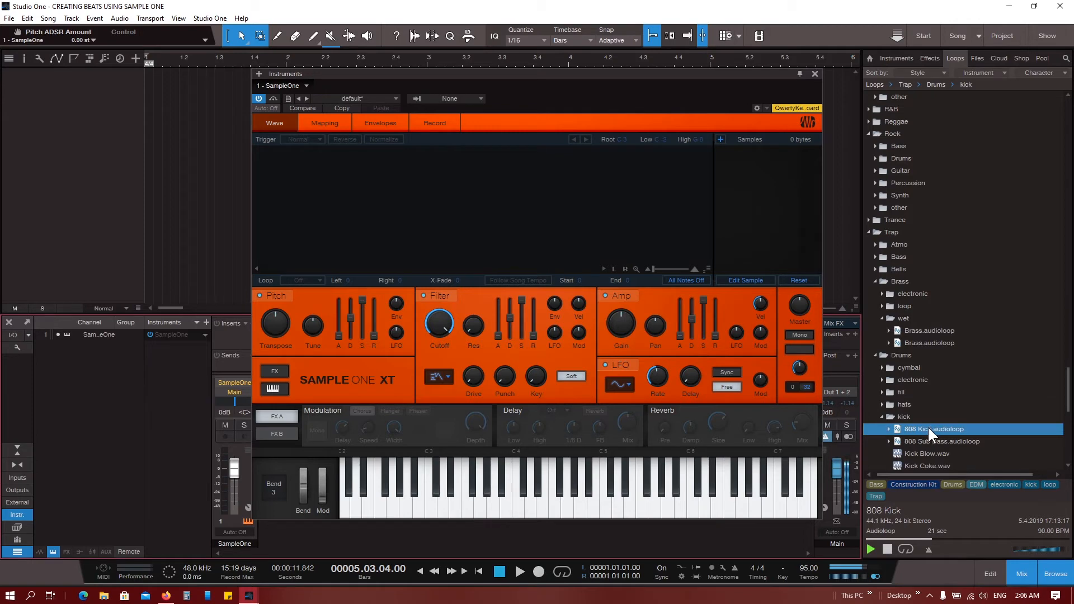
drag(927, 427, 735, 192)
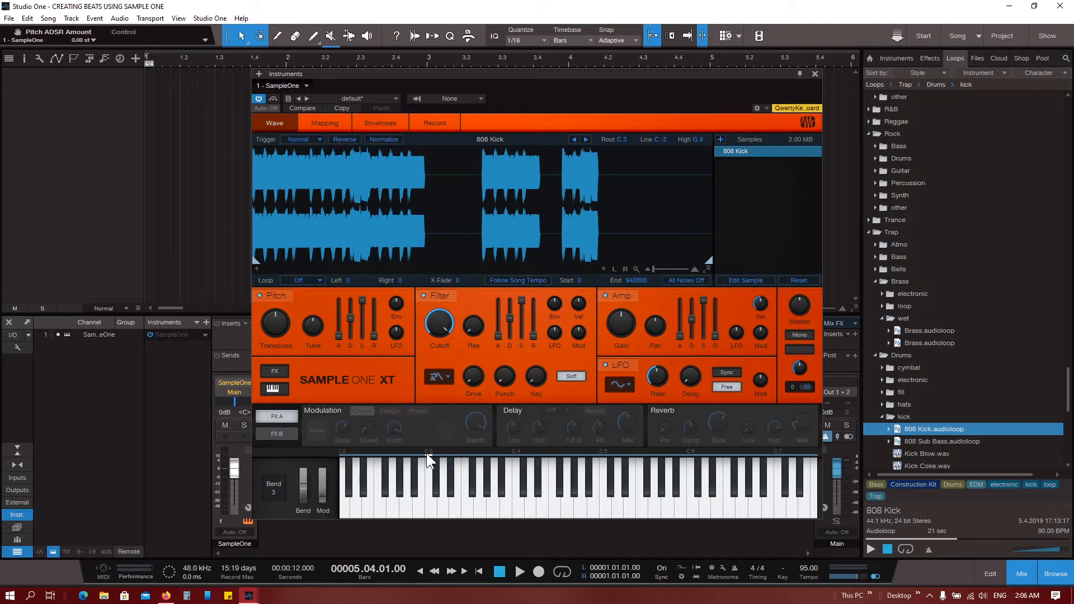
Step: Play the C 3 key repeatedly to hear how 808 Kick responds to the Normal trigger mode
click(429, 516)
click(429, 511)
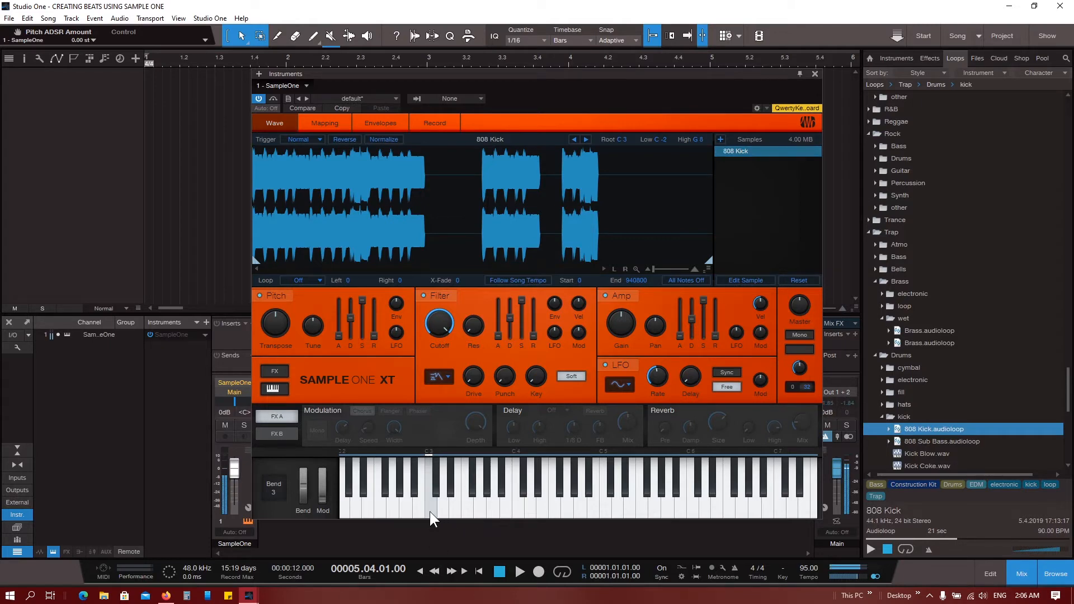
click(430, 511)
click(422, 496)
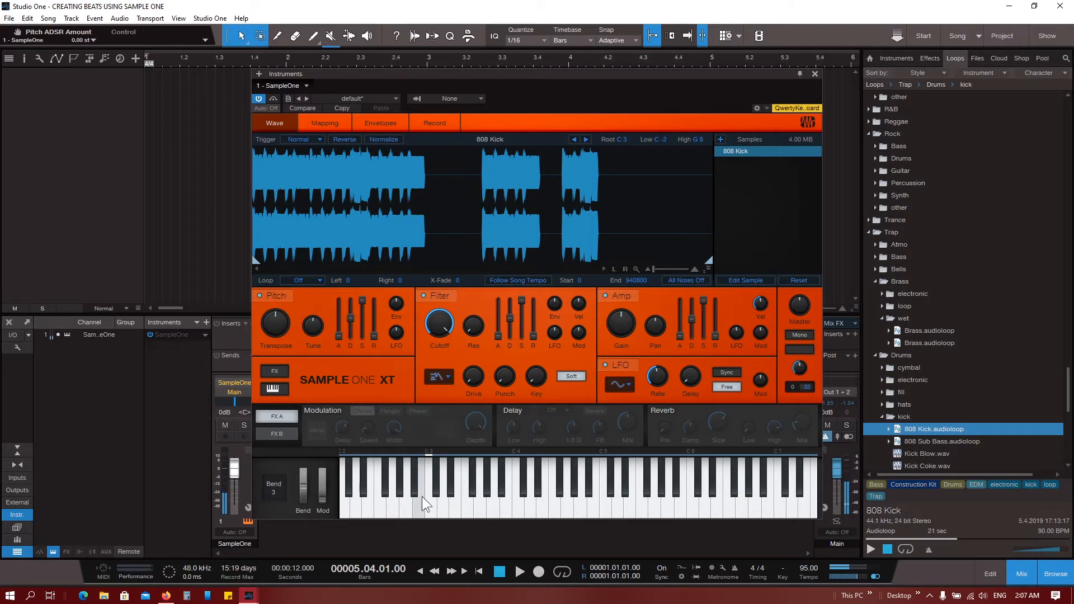
click(431, 512)
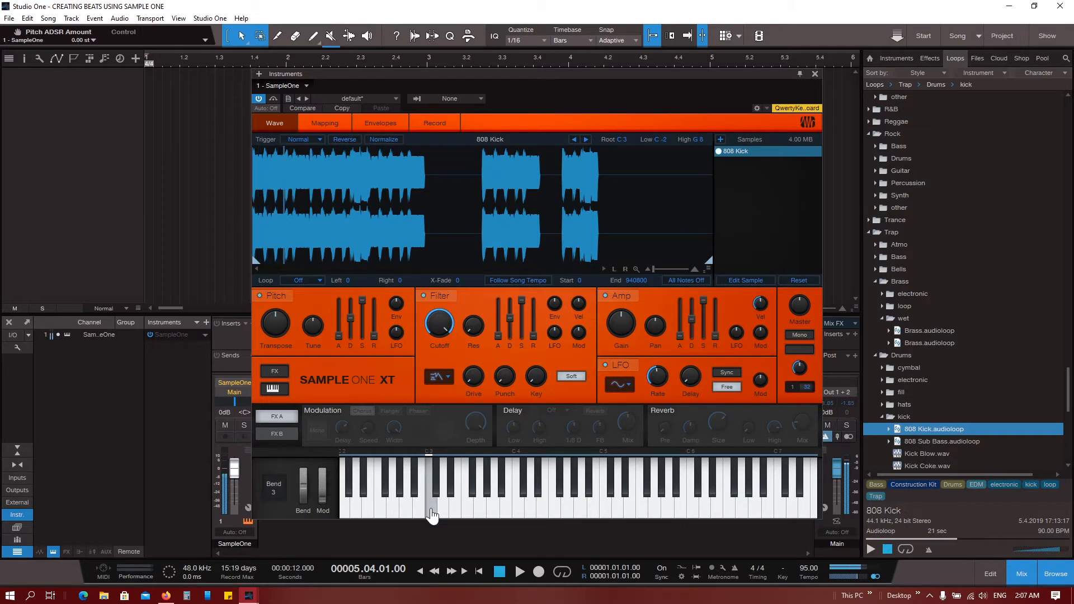
click(431, 511)
click(431, 510)
click(431, 509)
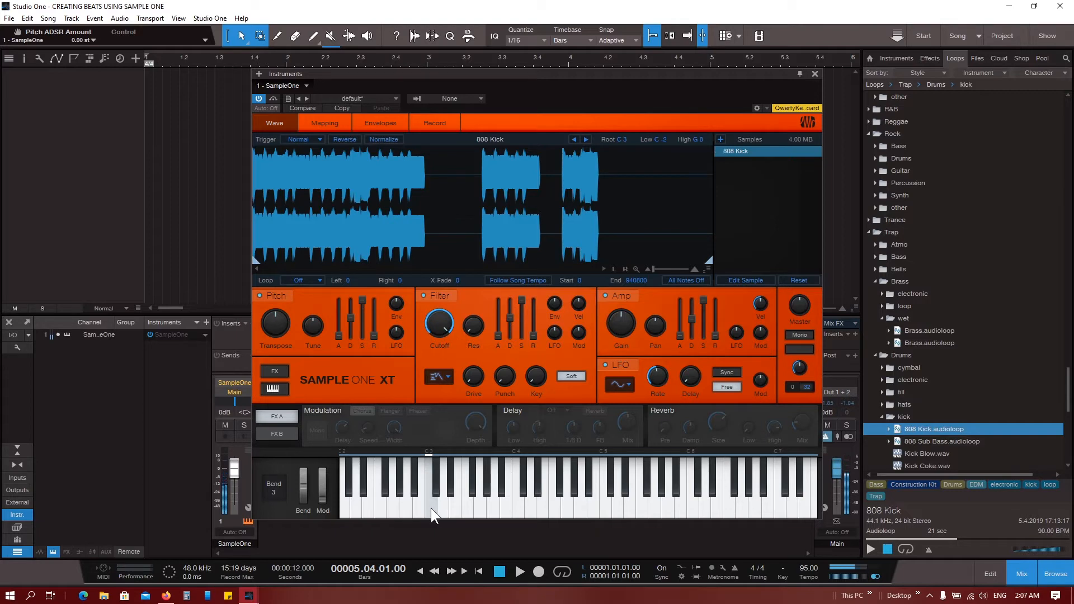
click(431, 508)
Step: Set the 808 Kick trigger mode to One Shot and play keys around C 3 to hear it
click(301, 139)
click(306, 159)
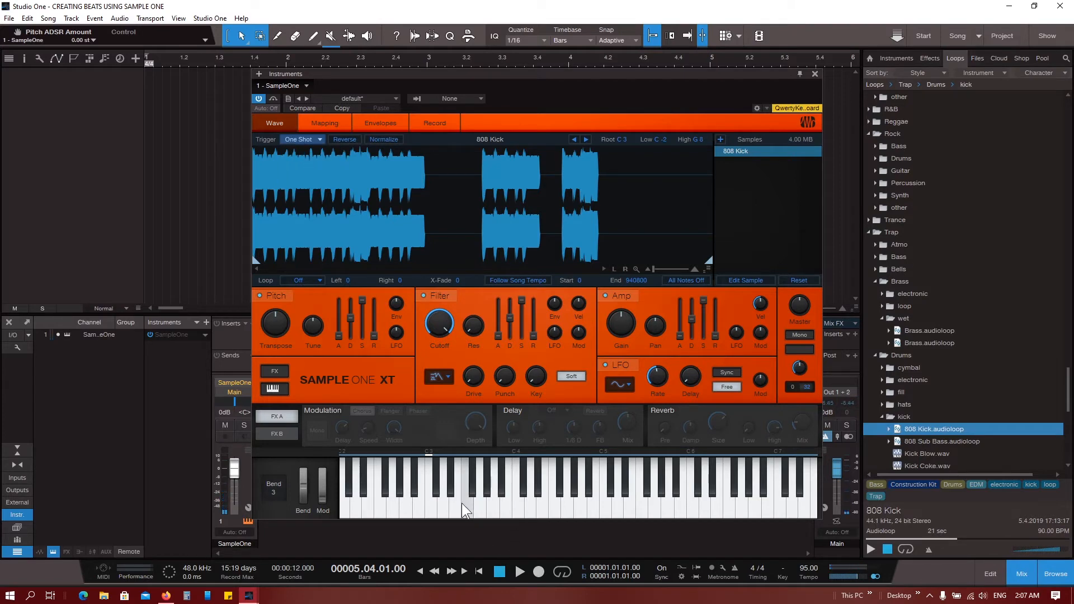
mouse_move(461, 503)
mouse_down()
mouse_move(433, 507)
mouse_move(431, 521)
mouse_move(436, 509)
mouse_up()
click(437, 511)
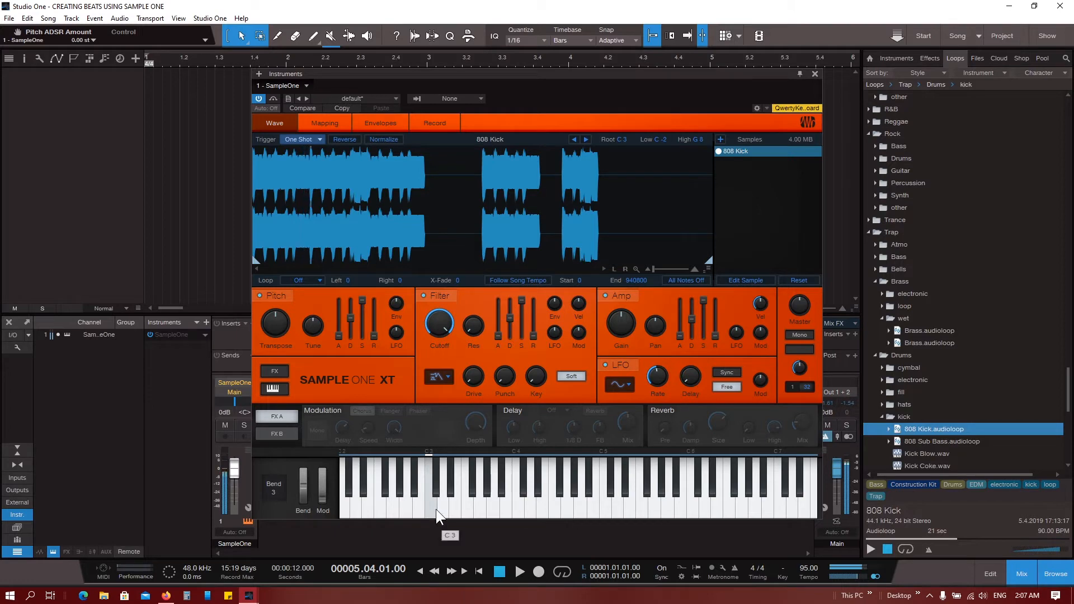
Step: Switch the 808 Kick trigger mode to Normal and on to Toggle, and start and stop the sample with C 3
click(307, 140)
click(314, 151)
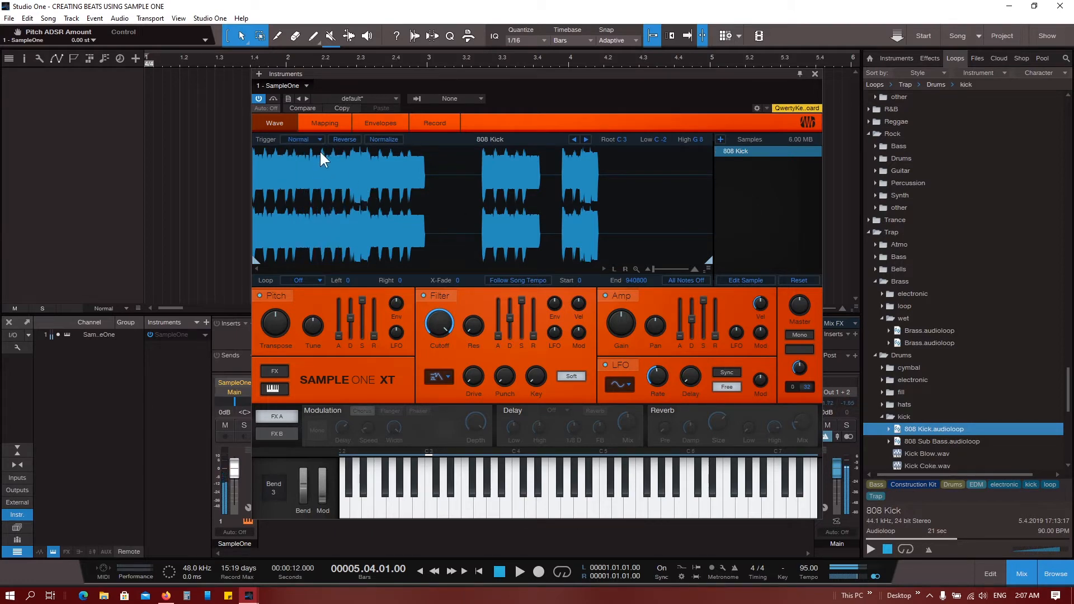
click(306, 139)
click(325, 175)
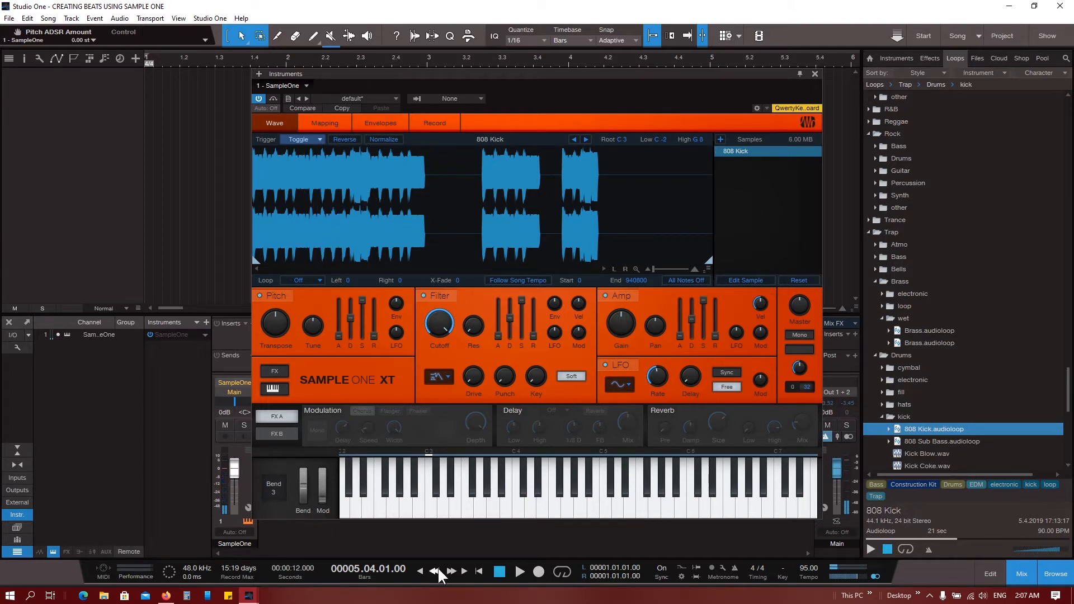
click(429, 511)
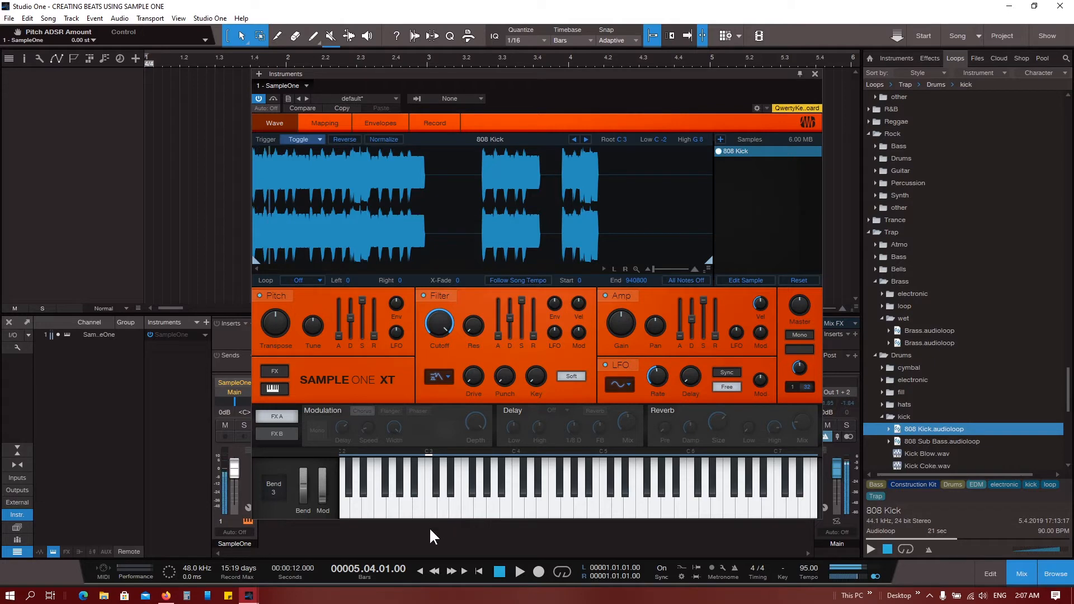
click(430, 513)
click(431, 509)
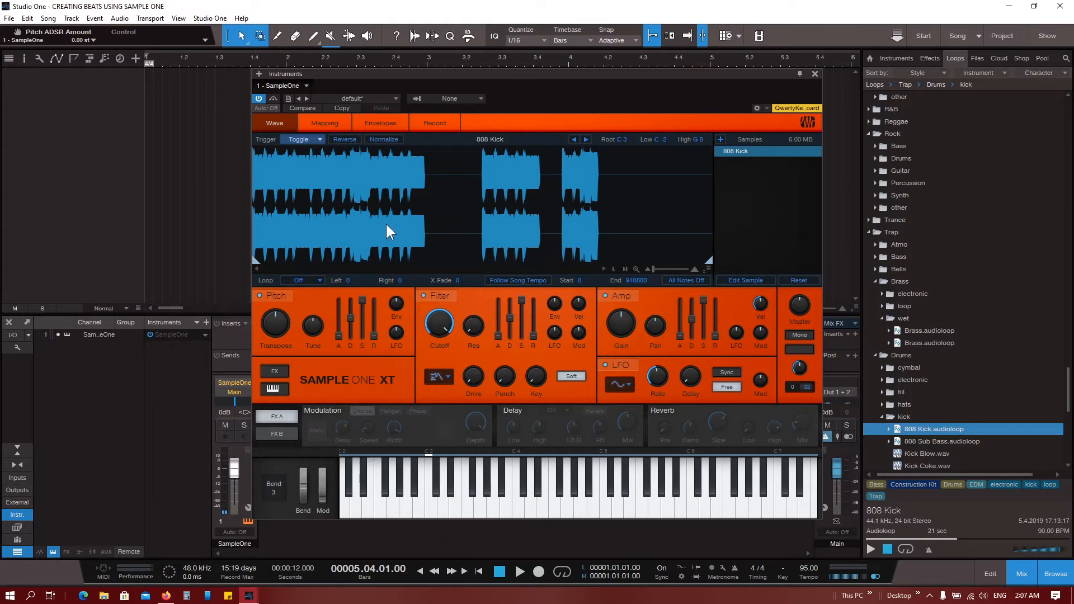
Step: Try moving the 808 Kick end marker in to about 811827, and return it to the end of the sample
scroll(334, 215, up, 5)
scroll(336, 210, down, 5)
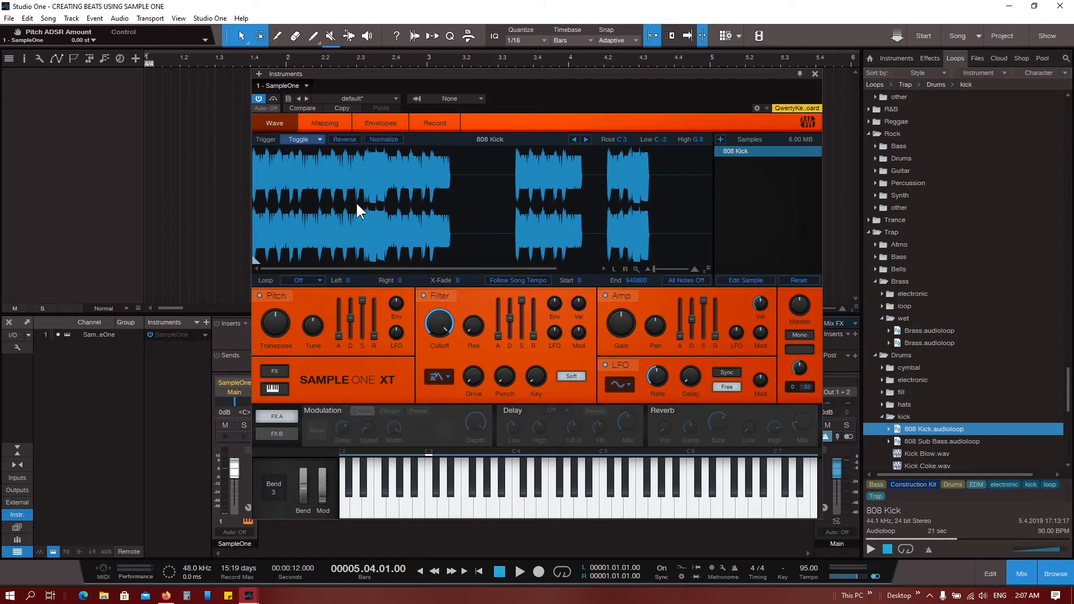
scroll(358, 190, down, 2)
mouse_move(708, 260)
mouse_down()
mouse_move(614, 261)
mouse_move(647, 266)
mouse_up()
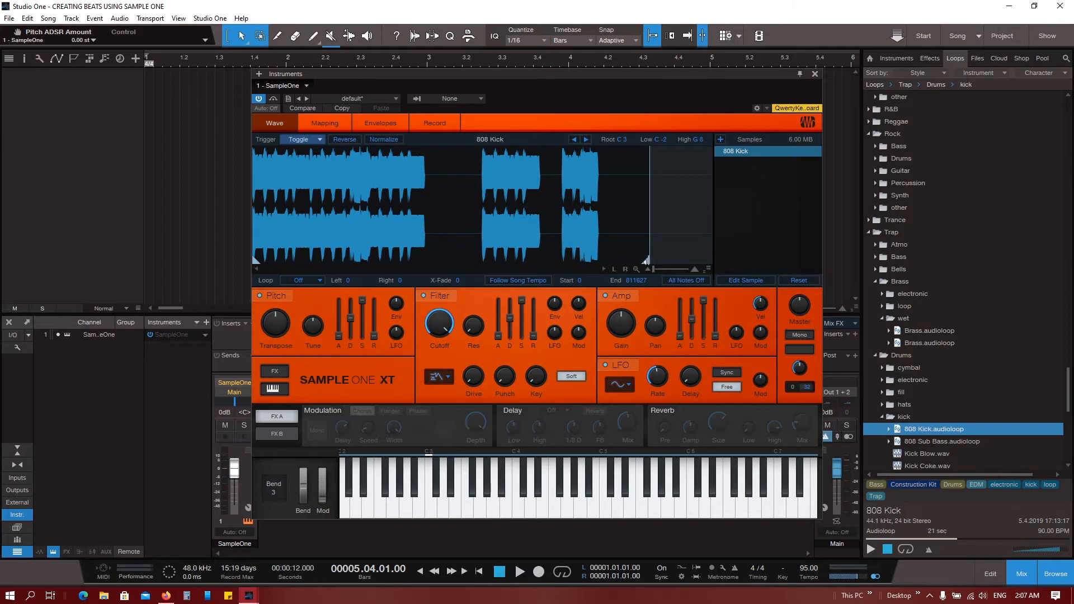
mouse_move(646, 260)
mouse_down()
mouse_move(304, 267)
mouse_move(754, 271)
mouse_up()
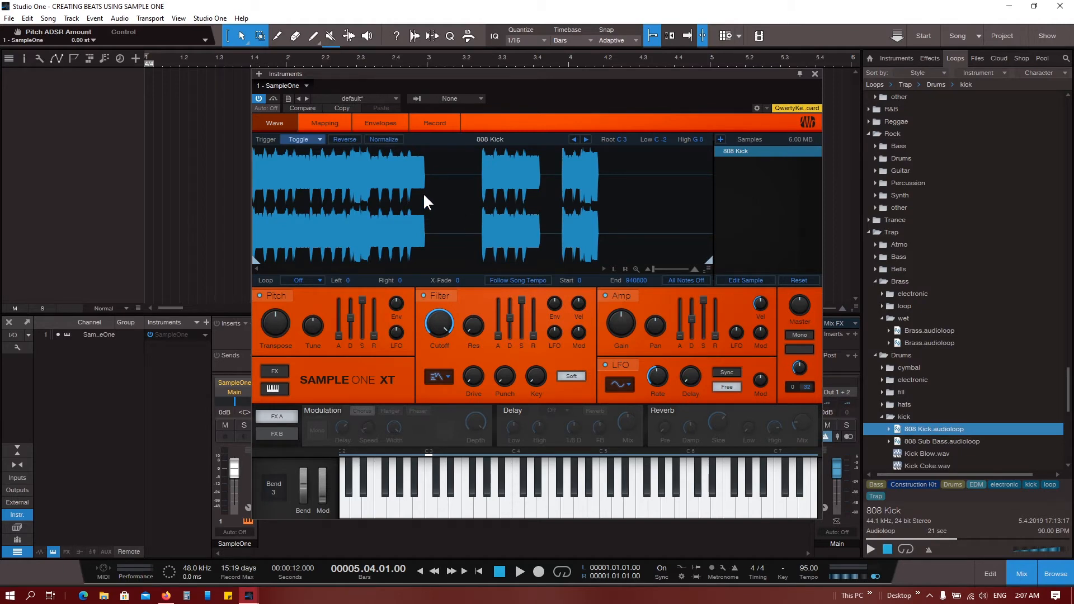
Step: Shorten 808 Kick to its first hit by moving the end marker to about 23888, just before the second hit
scroll(394, 210, up, 3)
drag(410, 270, 299, 270)
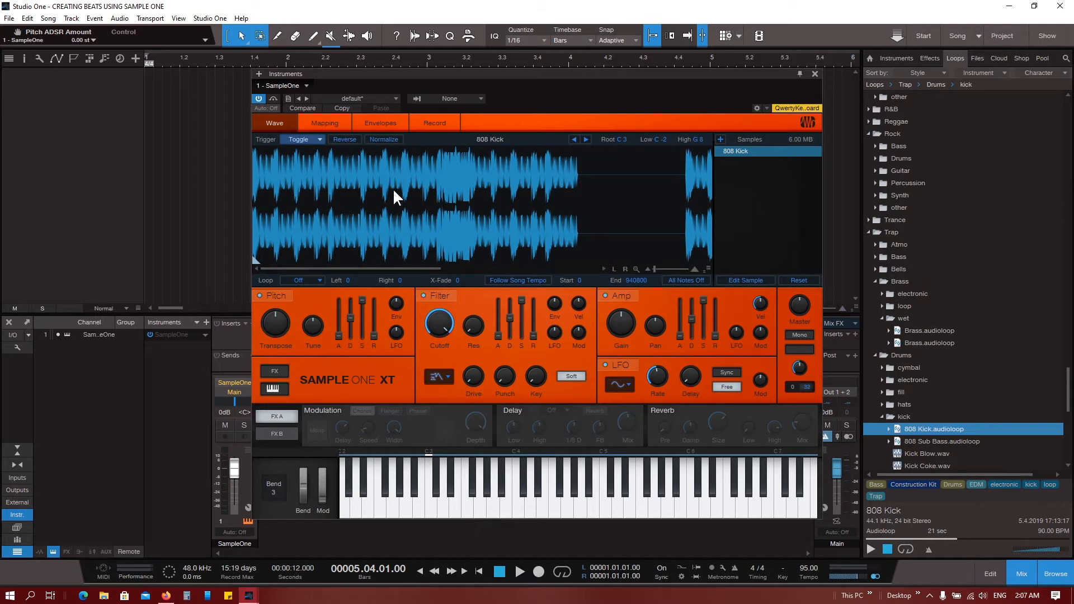
scroll(392, 211, down, 3)
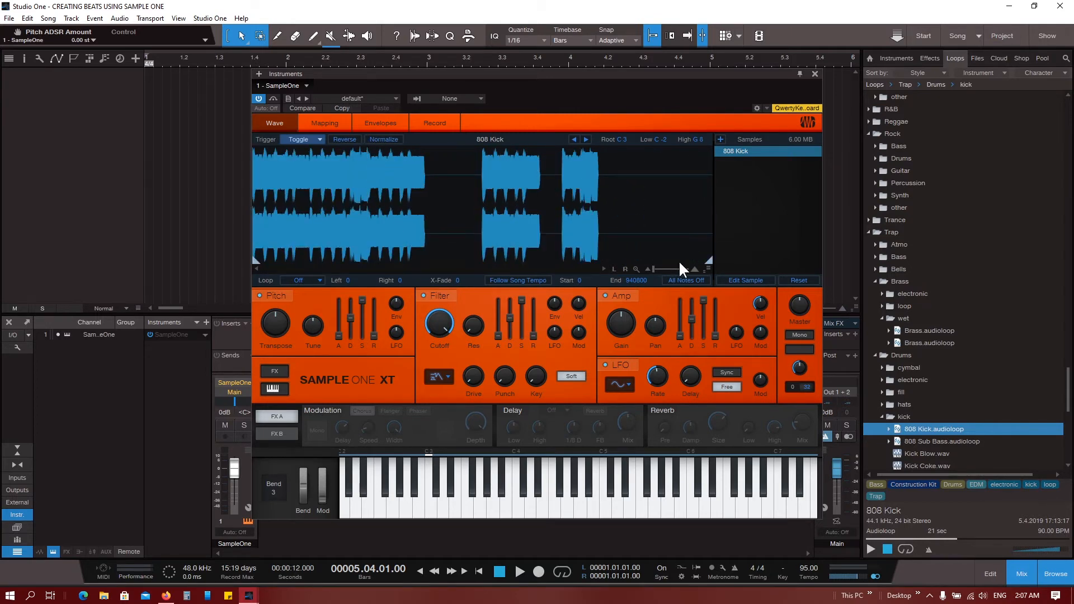
drag(708, 262, 259, 268)
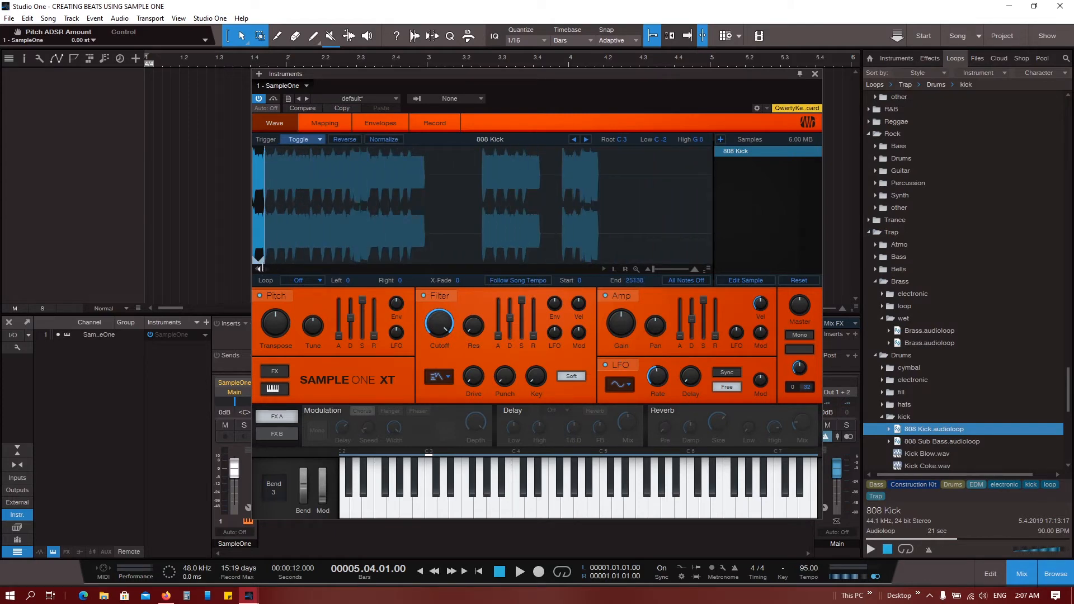
scroll(347, 246, up, 6)
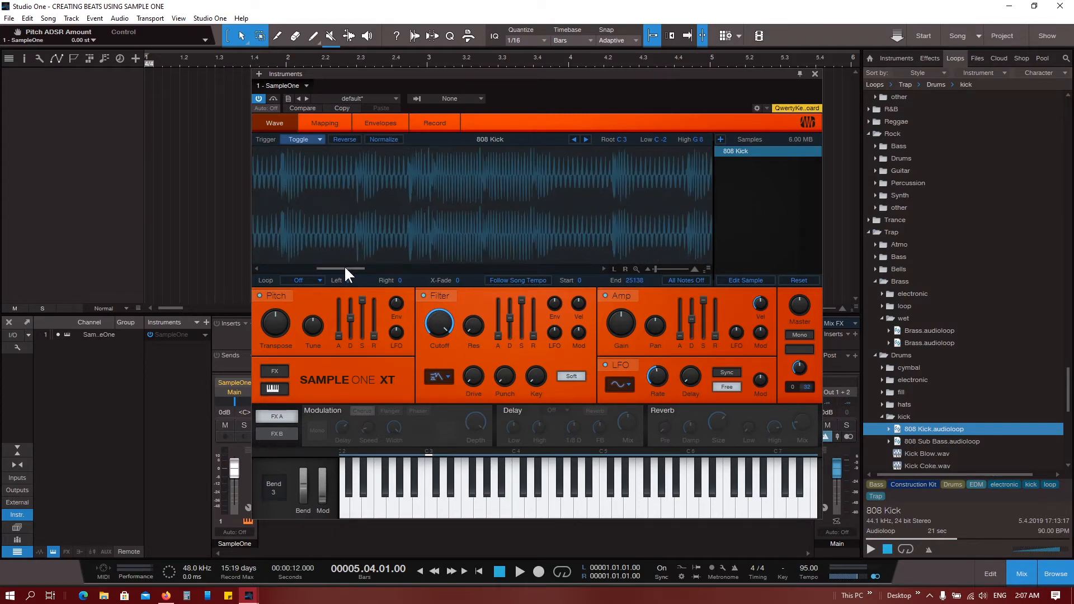
scroll(295, 201, up, 5)
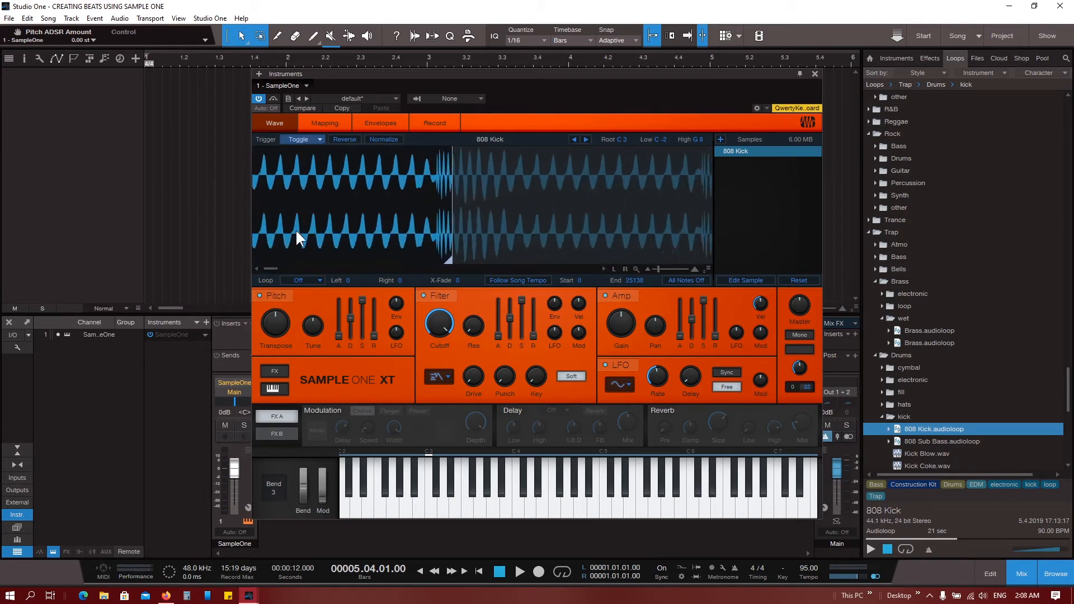
mouse_move(368, 236)
mouse_down()
mouse_move(386, 232)
mouse_move(382, 190)
mouse_move(390, 227)
mouse_move(355, 227)
mouse_move(472, 232)
mouse_move(509, 220)
mouse_move(591, 237)
mouse_up()
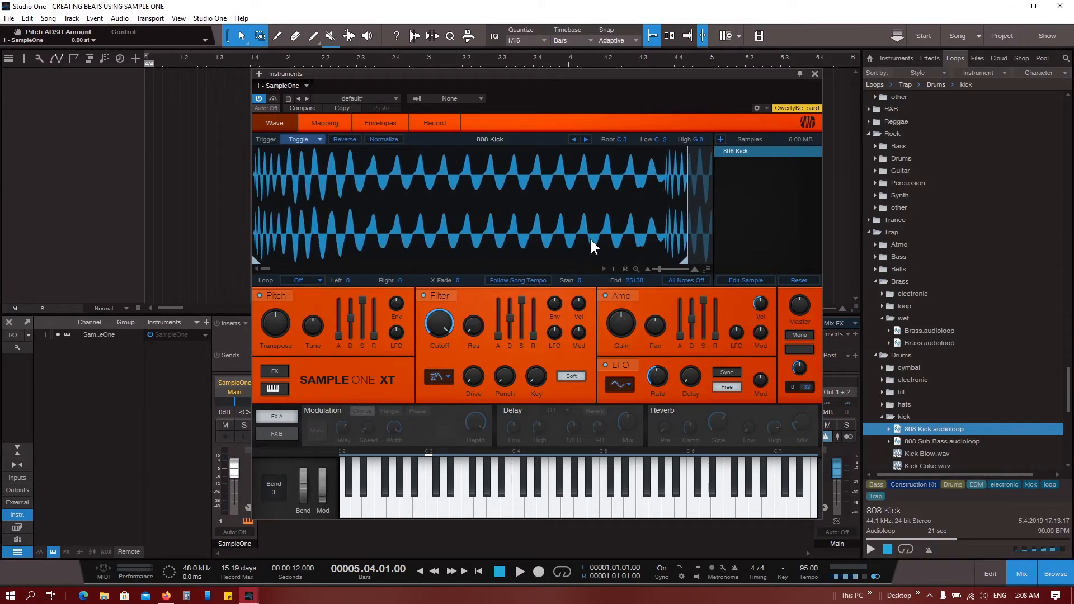
drag(683, 261, 662, 260)
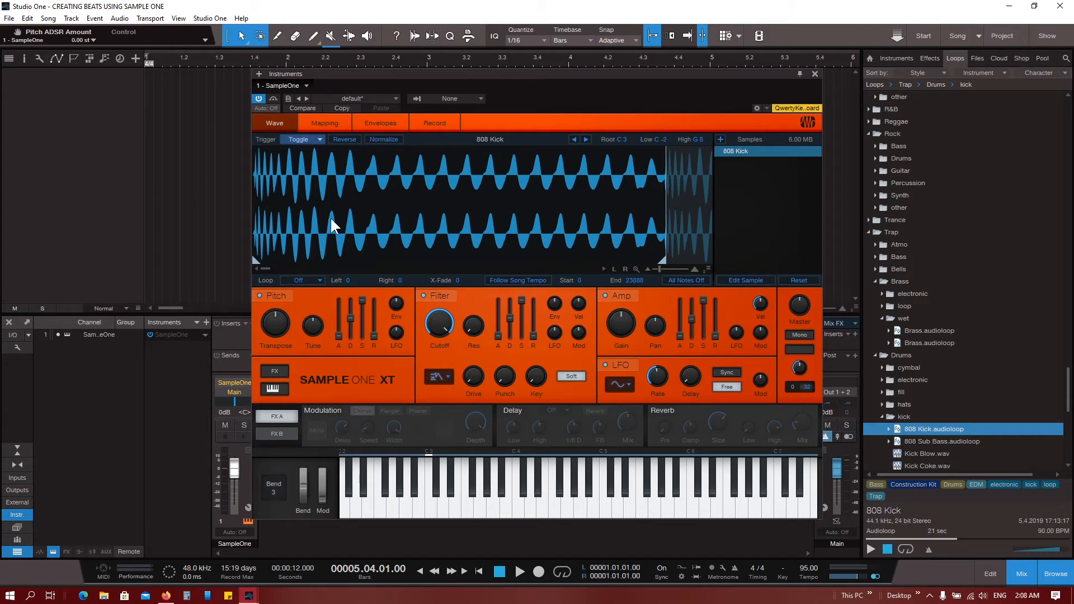
Step: Set the trigger mode to Normal and play C 3 repeatedly to hear the shortened kick
click(300, 139)
click(320, 151)
click(429, 508)
click(428, 508)
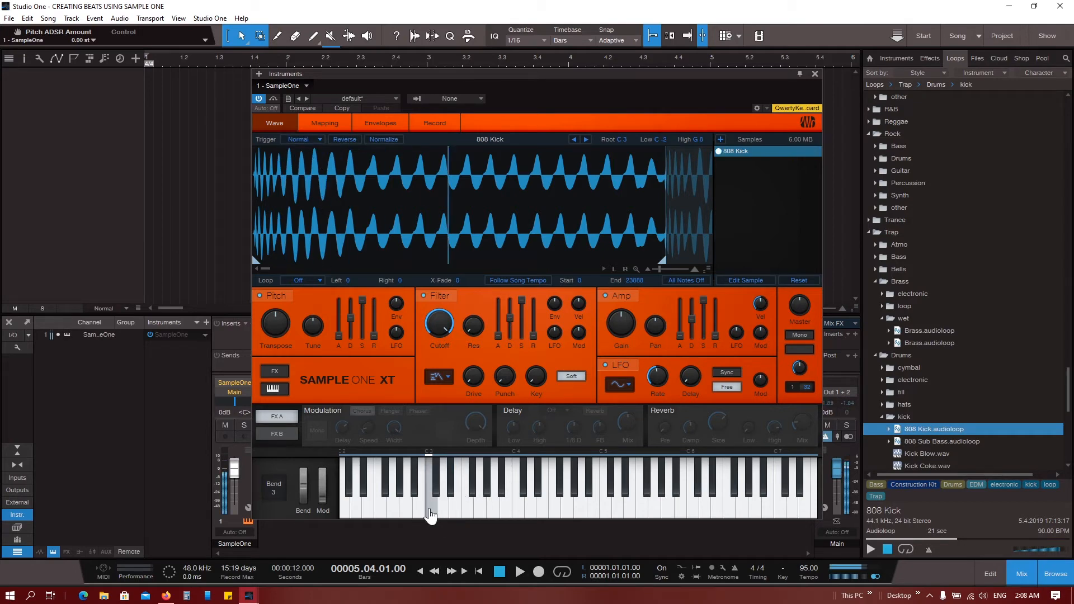
click(430, 511)
click(430, 514)
click(430, 513)
click(430, 514)
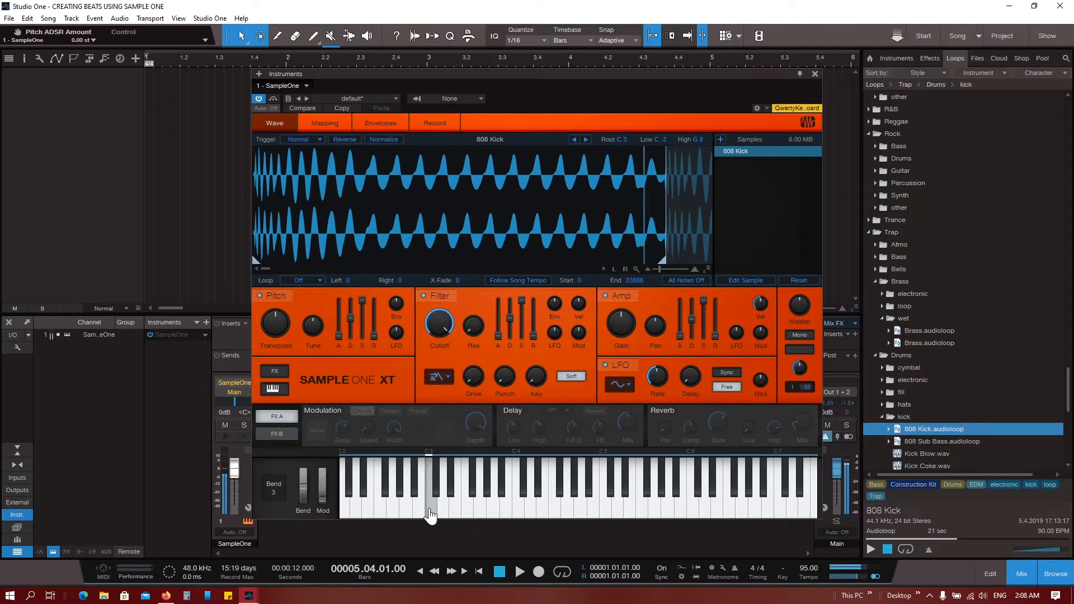
Step: Set the shortened kick's trigger mode to One Shot and play C 3 and a higher key to hear it
click(308, 139)
click(318, 159)
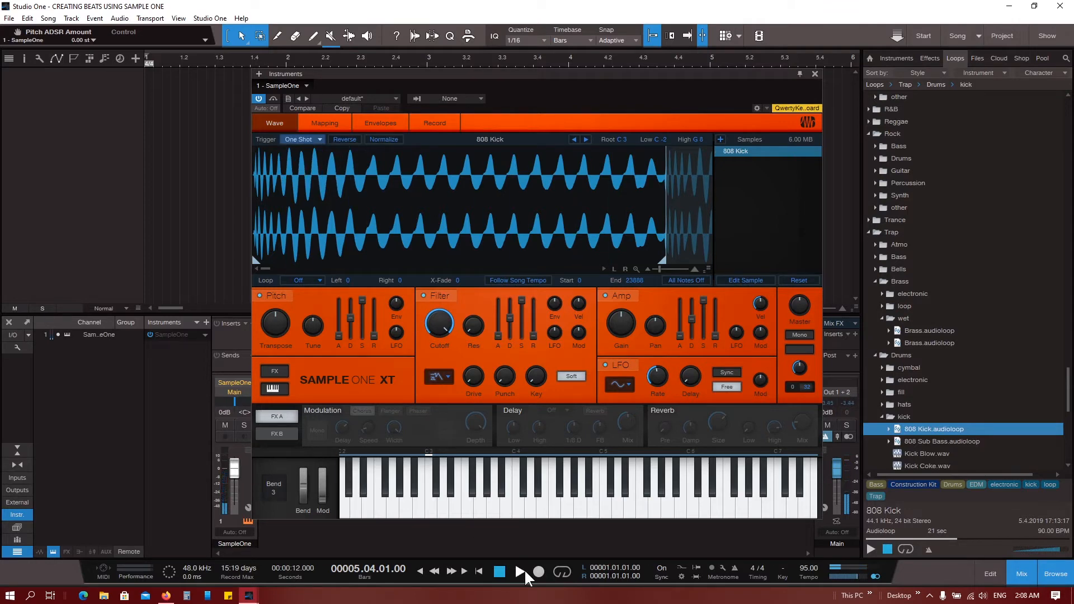
click(434, 514)
click(464, 511)
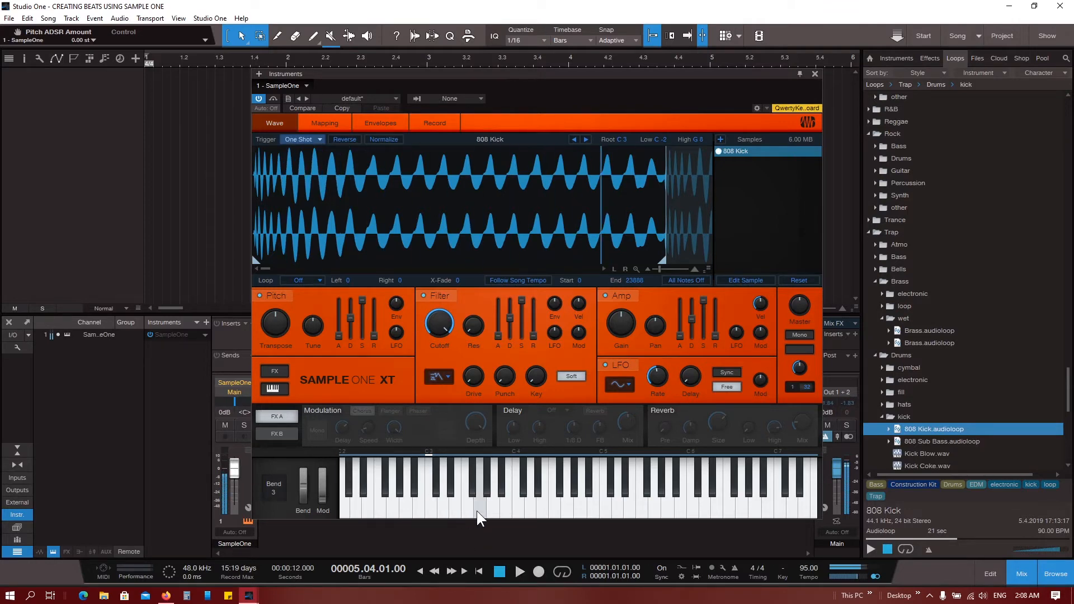
Step: Play G 3, C 4, F 3 and E 3 to hear the shortened kick in One Shot mode at different pitches
click(481, 511)
click(516, 512)
click(469, 511)
click(452, 510)
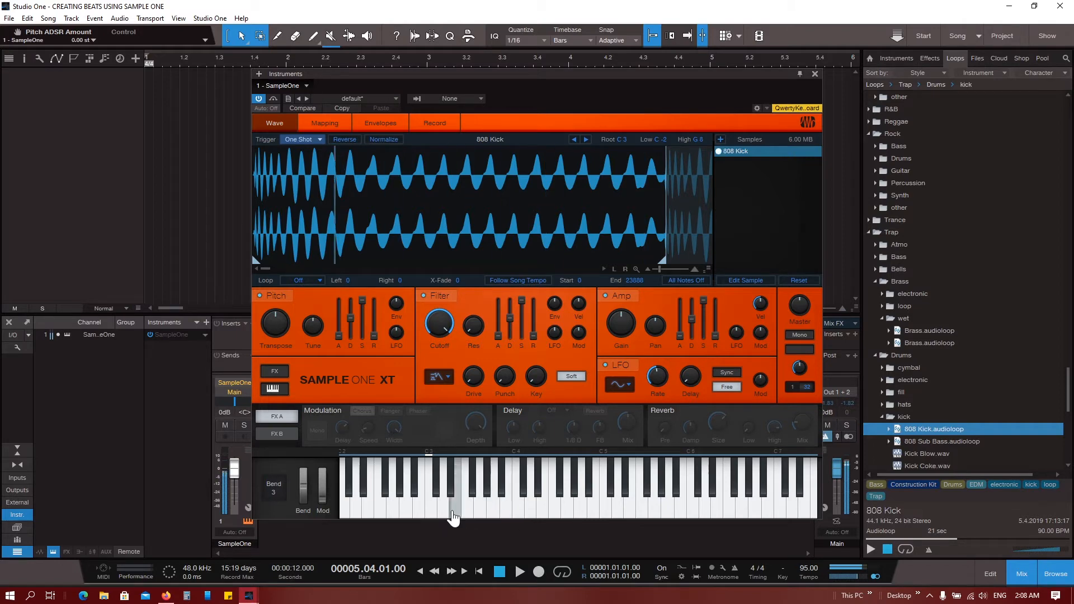
click(452, 510)
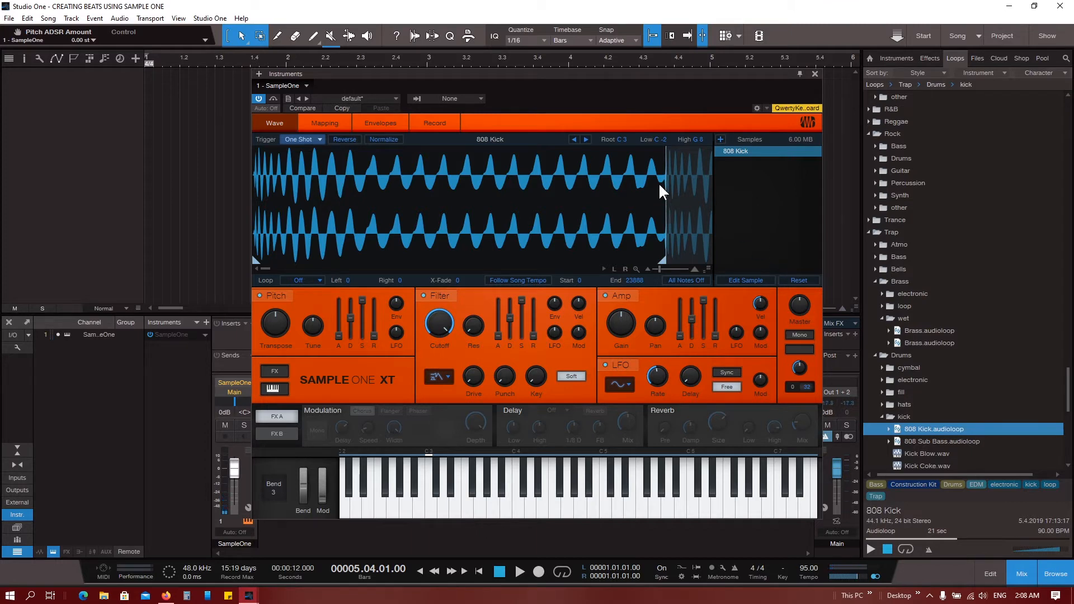
Step: Fine-tune the 808 Kick end marker to 23814, right before the second hit, and inspect the cut point closely
mouse_move(661, 192)
mouse_down()
mouse_move(610, 273)
mouse_move(674, 250)
mouse_move(654, 216)
mouse_up()
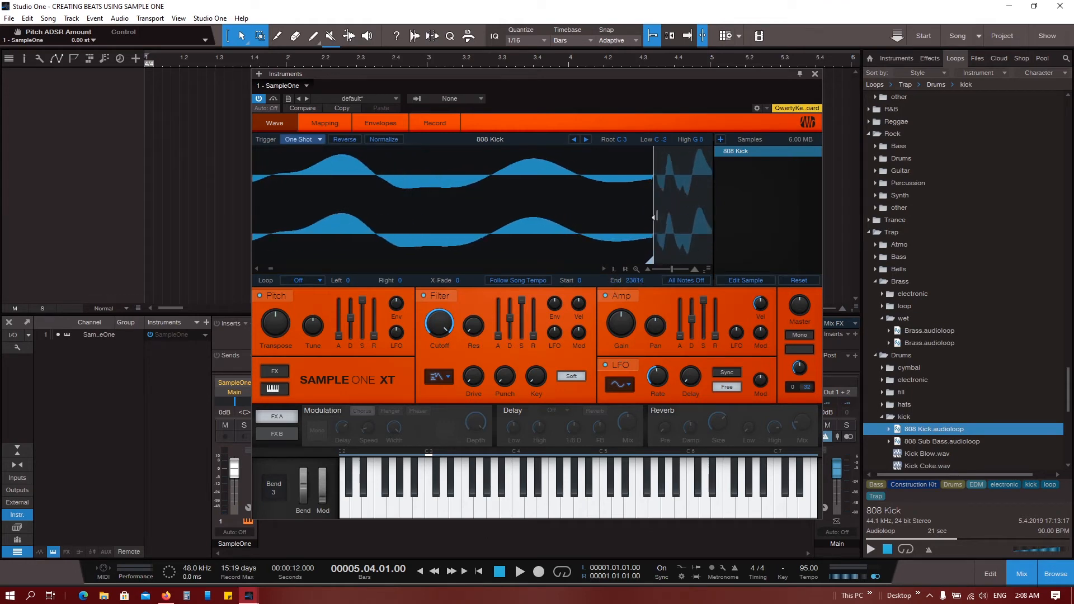
drag(447, 229, 519, 92)
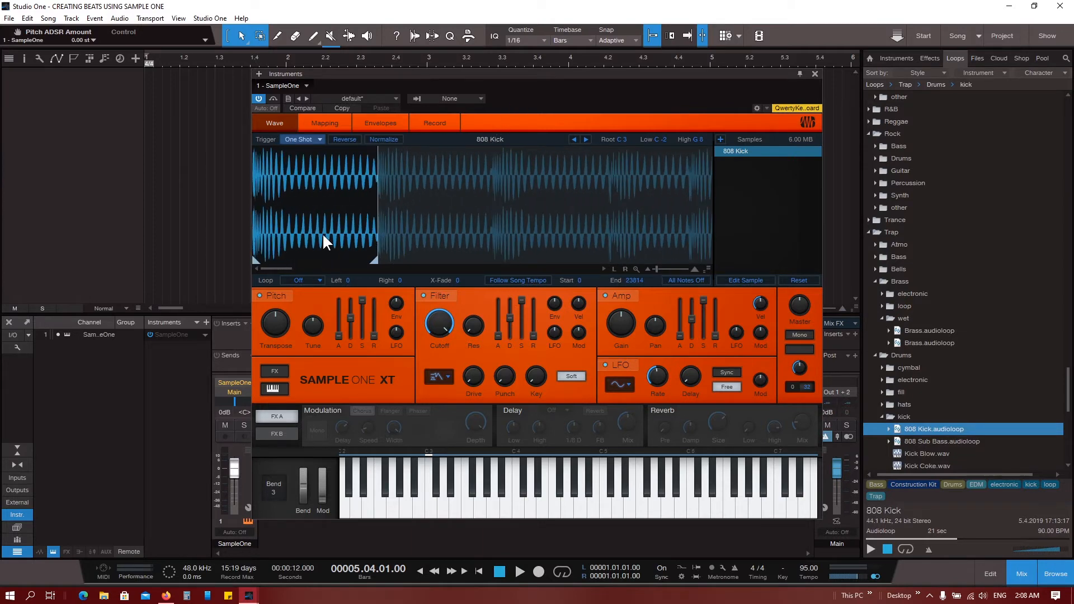
scroll(327, 246, up, 3)
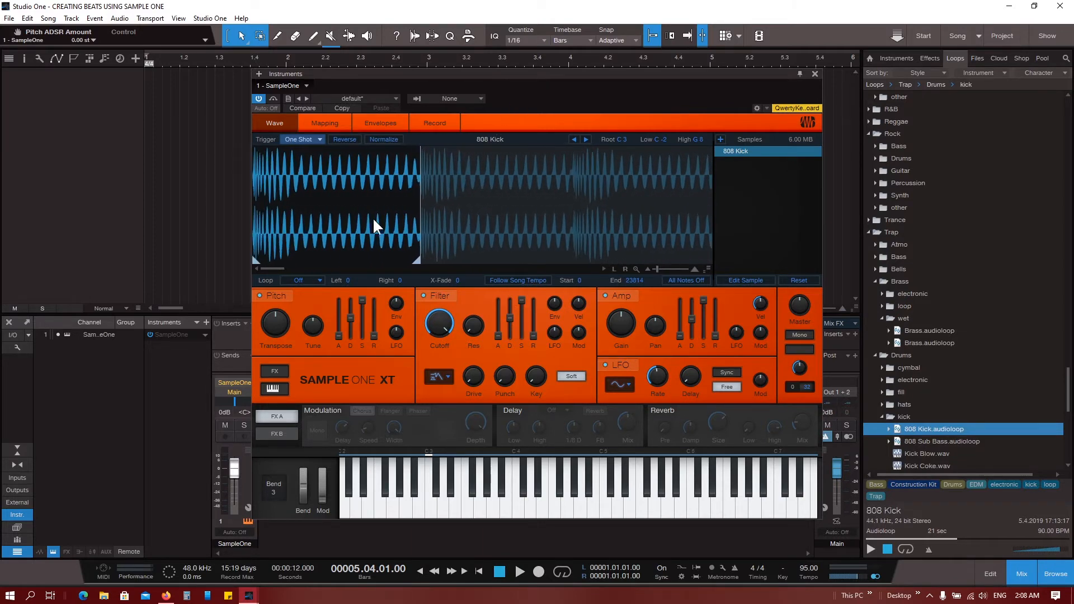
drag(373, 217, 381, 230)
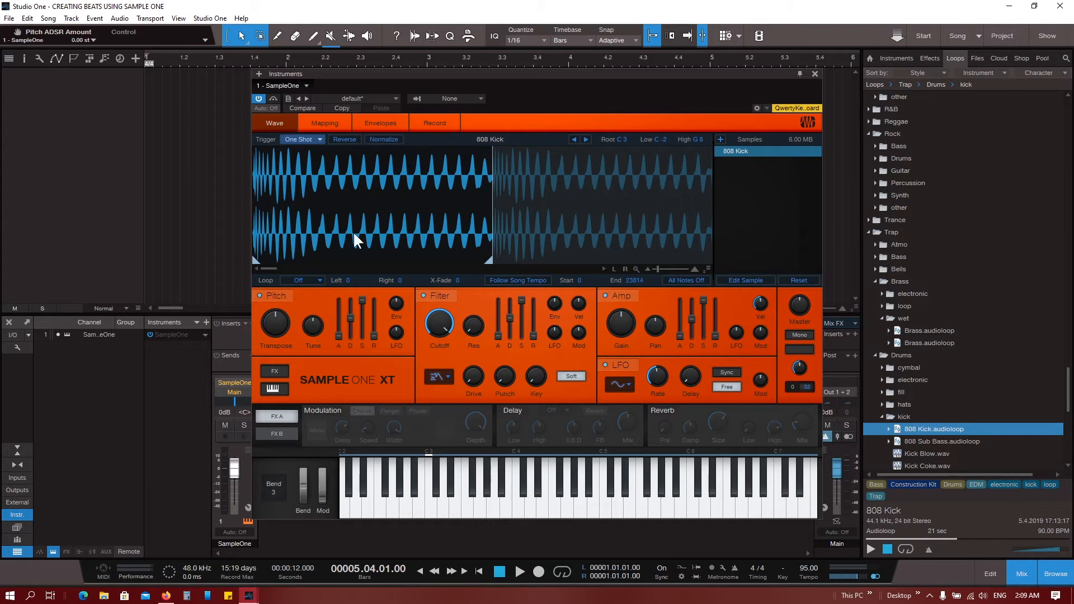
drag(478, 197, 411, 284)
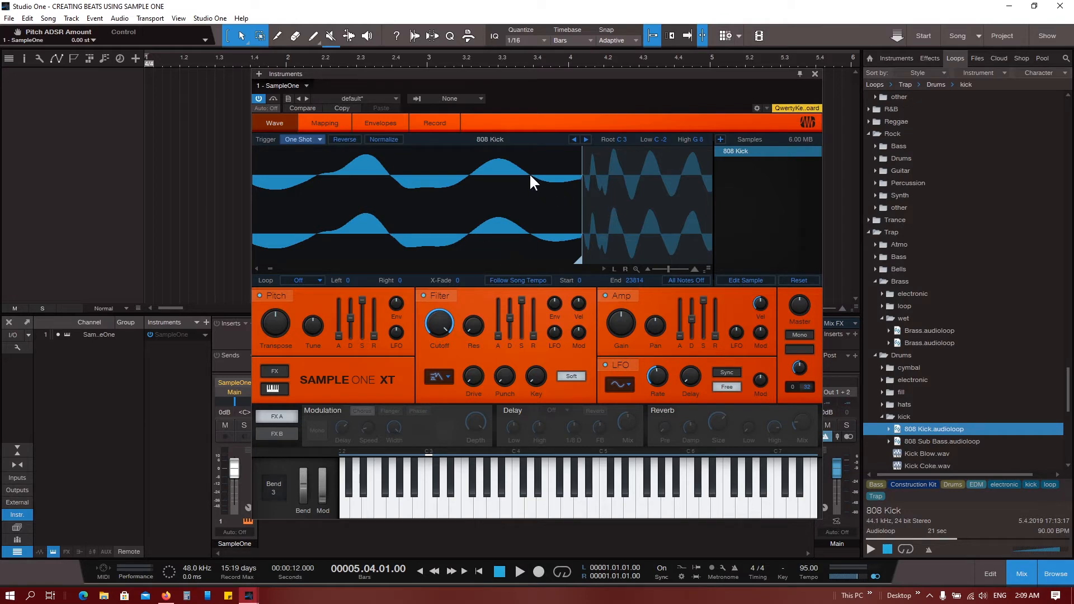
scroll(529, 174, up, 1)
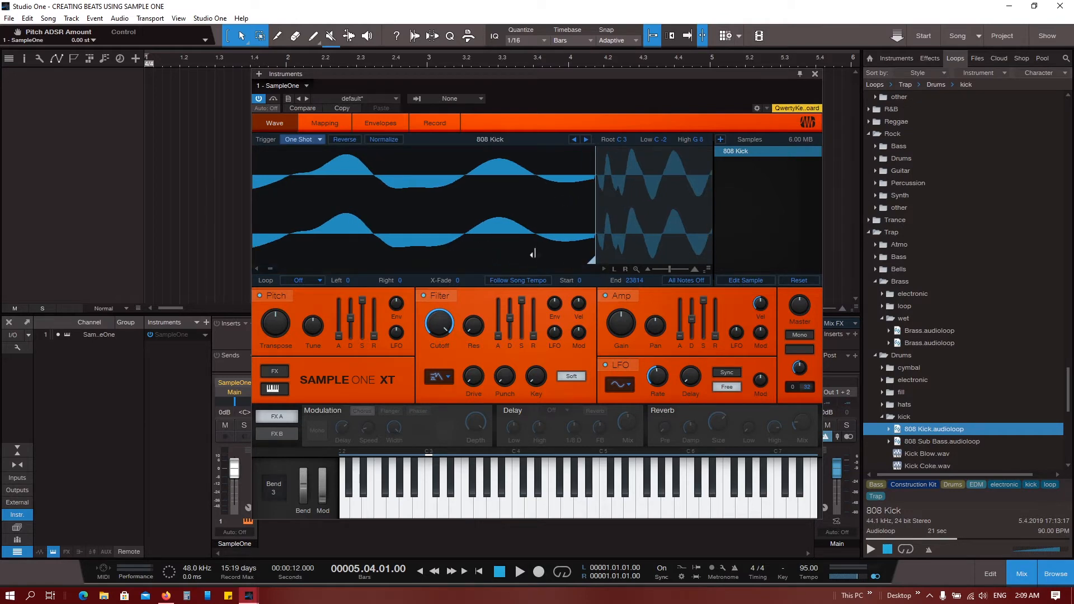
mouse_move(555, 258)
mouse_down()
mouse_move(626, 252)
mouse_move(430, 249)
mouse_move(558, 249)
mouse_move(431, 249)
mouse_move(507, 246)
mouse_move(460, 235)
mouse_move(571, 237)
mouse_up()
Step: Play C 3 repeatedly to hear the kick with its refined end point
click(428, 512)
click(428, 515)
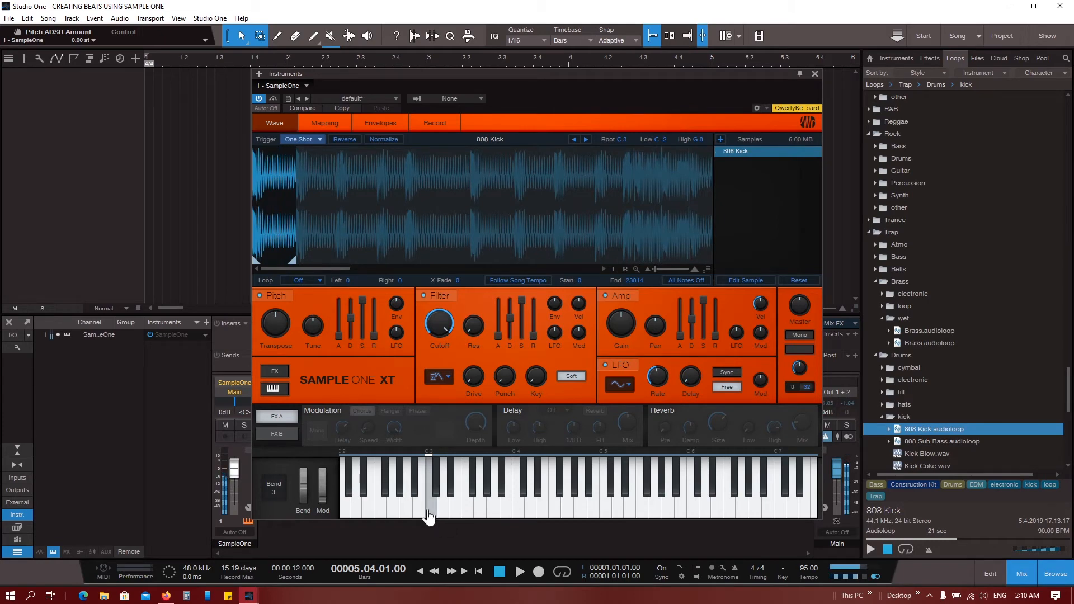
click(428, 516)
click(428, 516)
click(428, 509)
click(427, 509)
click(427, 509)
click(428, 509)
click(427, 509)
click(428, 509)
click(427, 509)
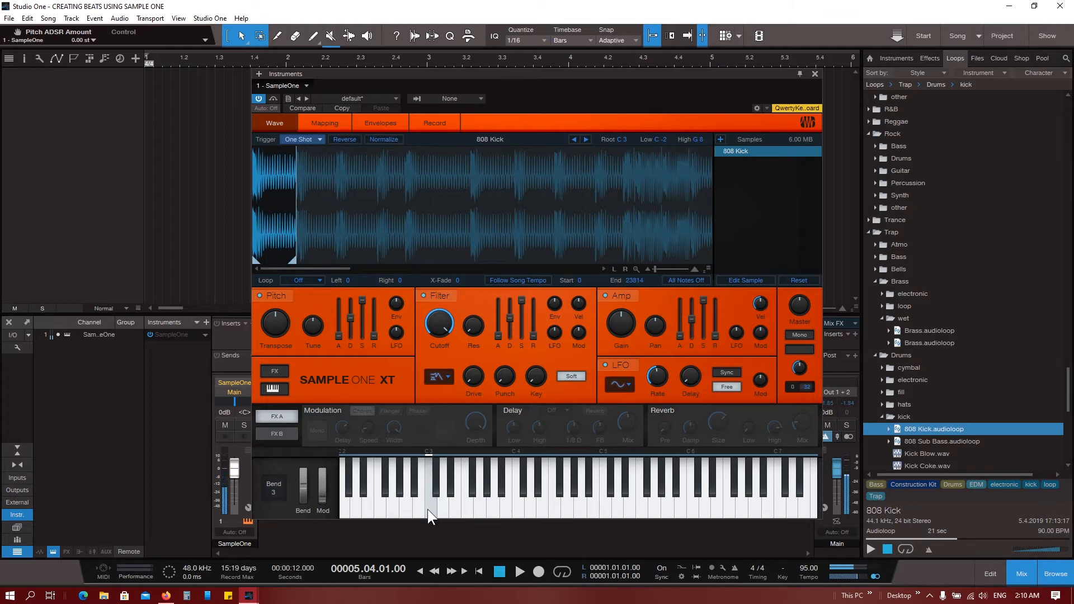
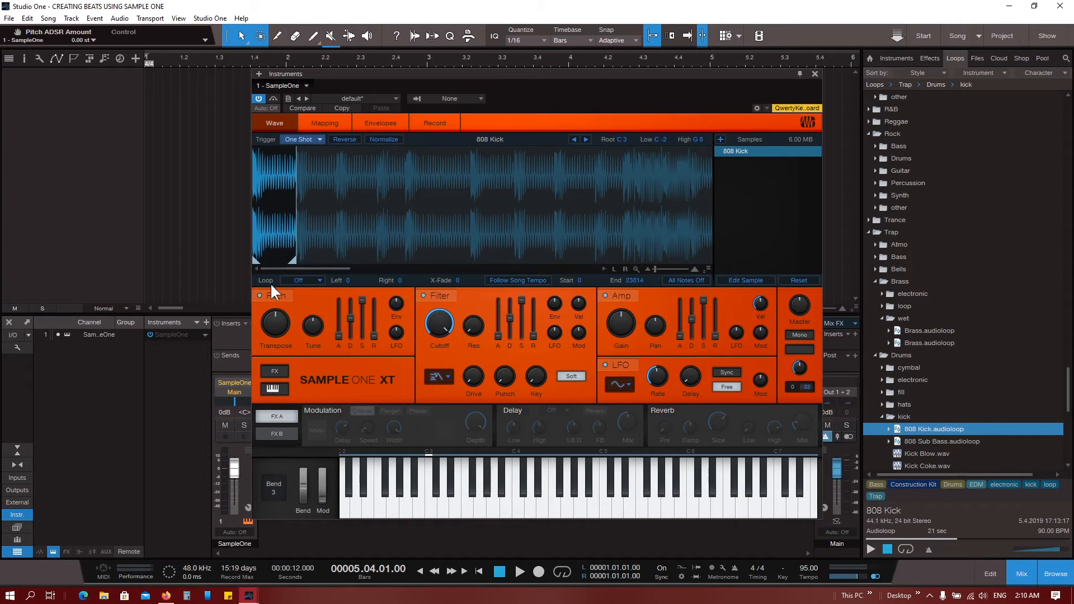
Step: Set the loop mode to Sustain with the loop region from 10633 to 21418, and play C 3 to hear it
drag(270, 225, 368, 227)
click(304, 280)
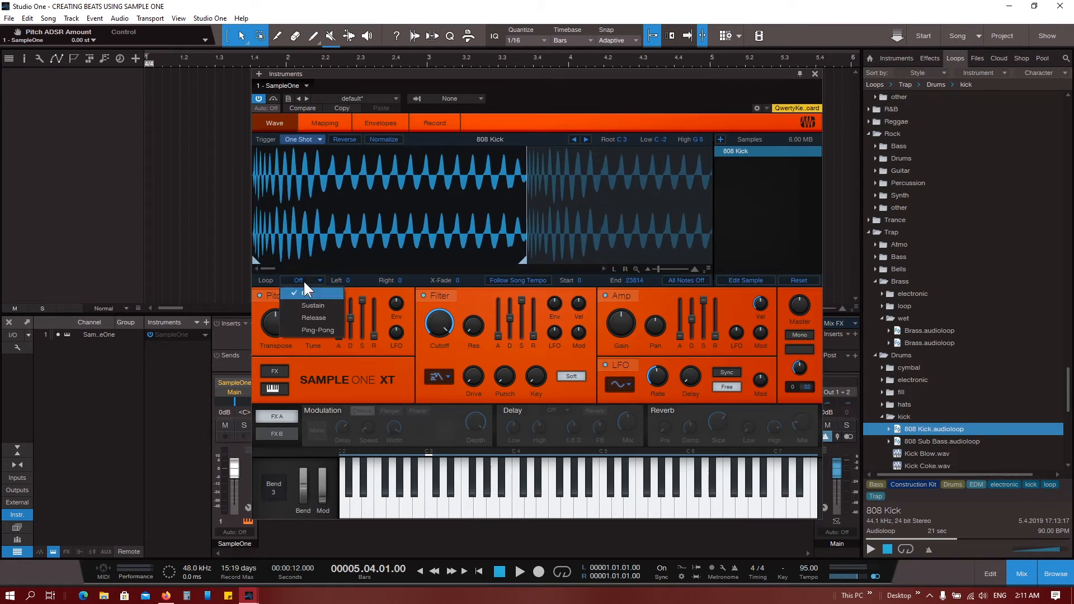
click(332, 305)
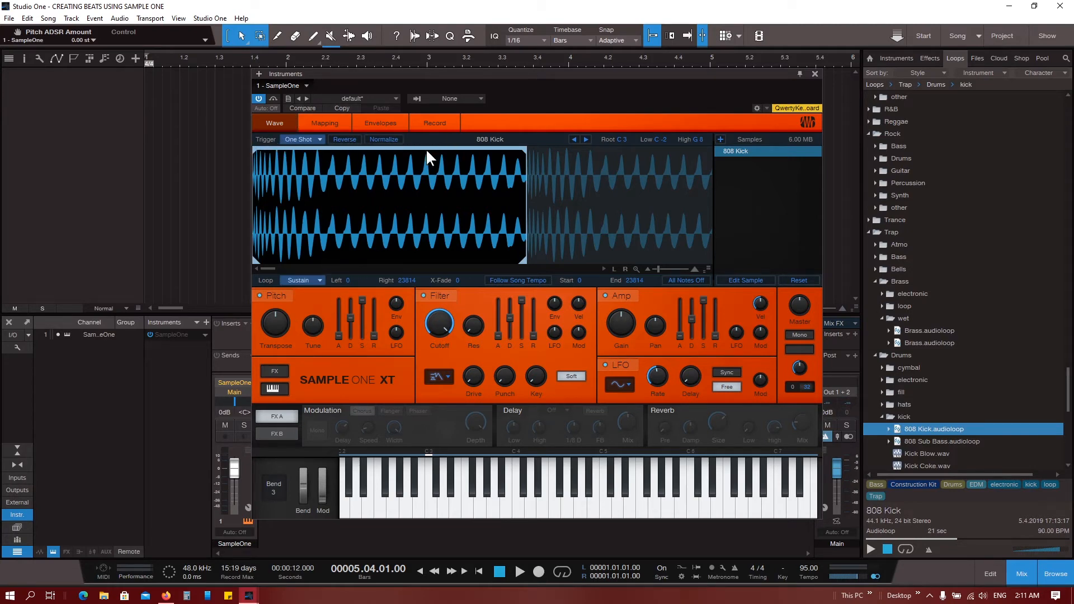
drag(254, 154, 378, 156)
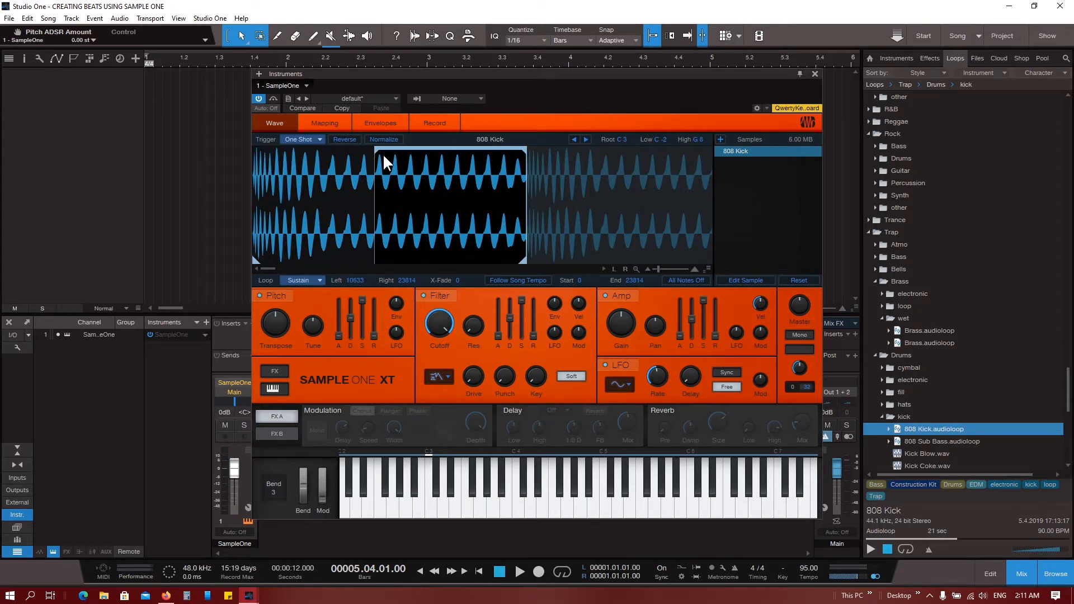
drag(521, 154, 498, 157)
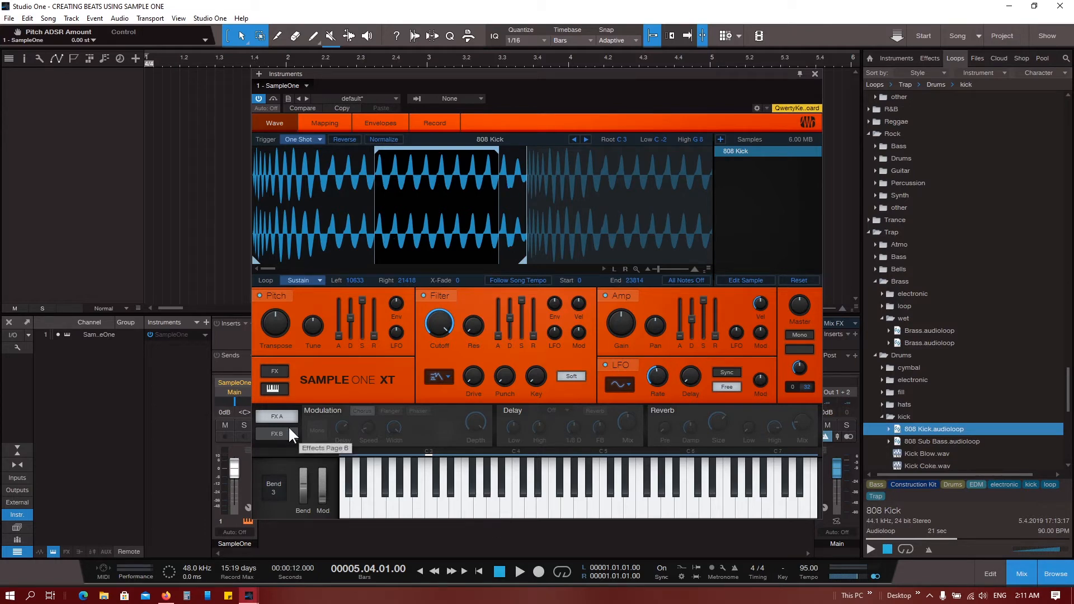
click(432, 511)
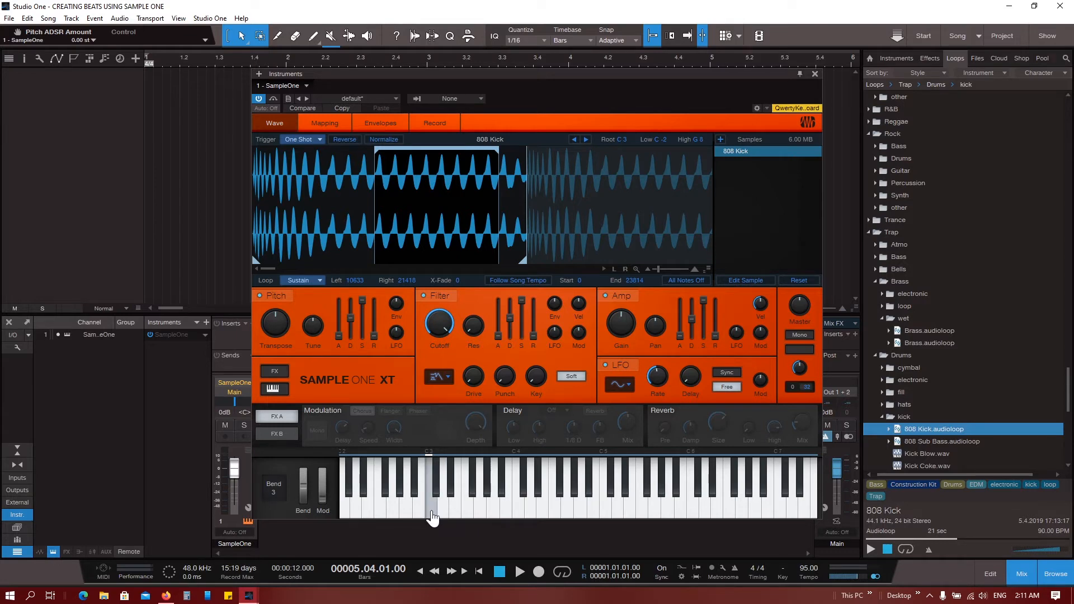
click(433, 513)
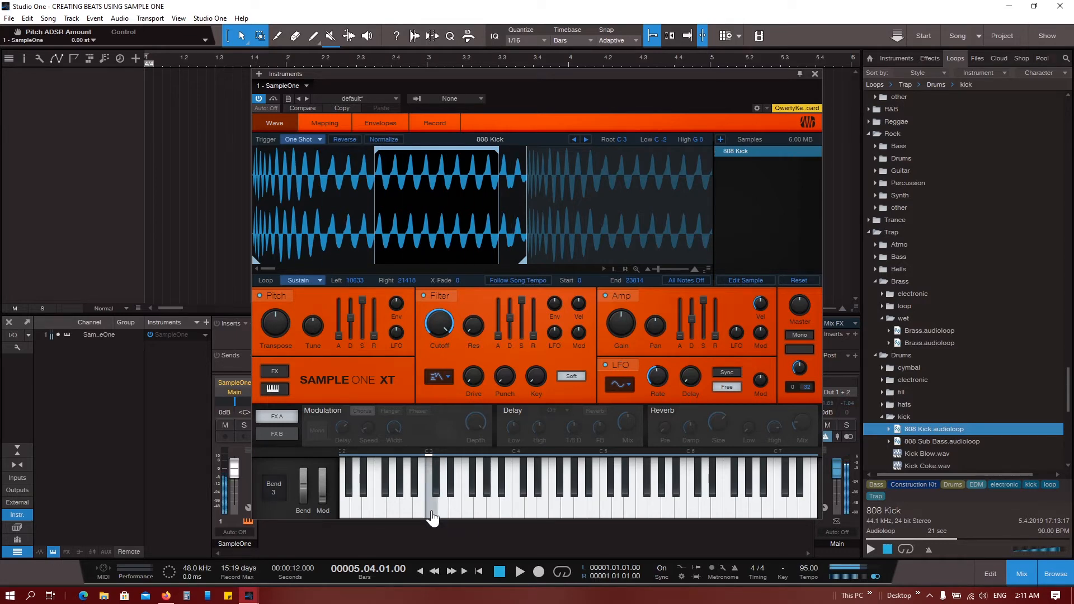
Step: Set the trigger mode to Toggle and play C 3 and E 3 to hear the sustain loop
click(301, 139)
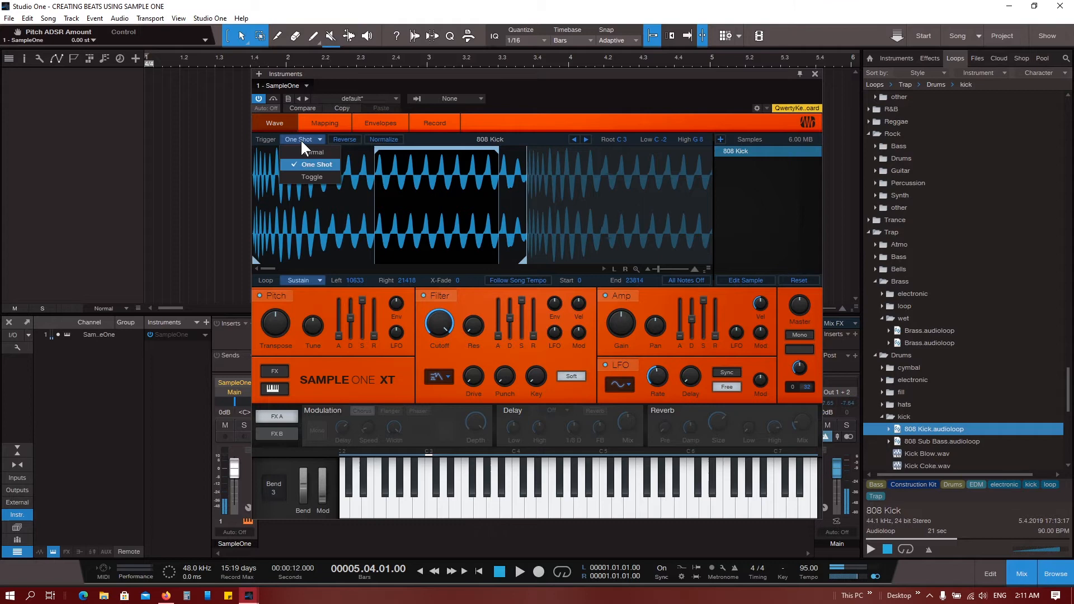
click(311, 176)
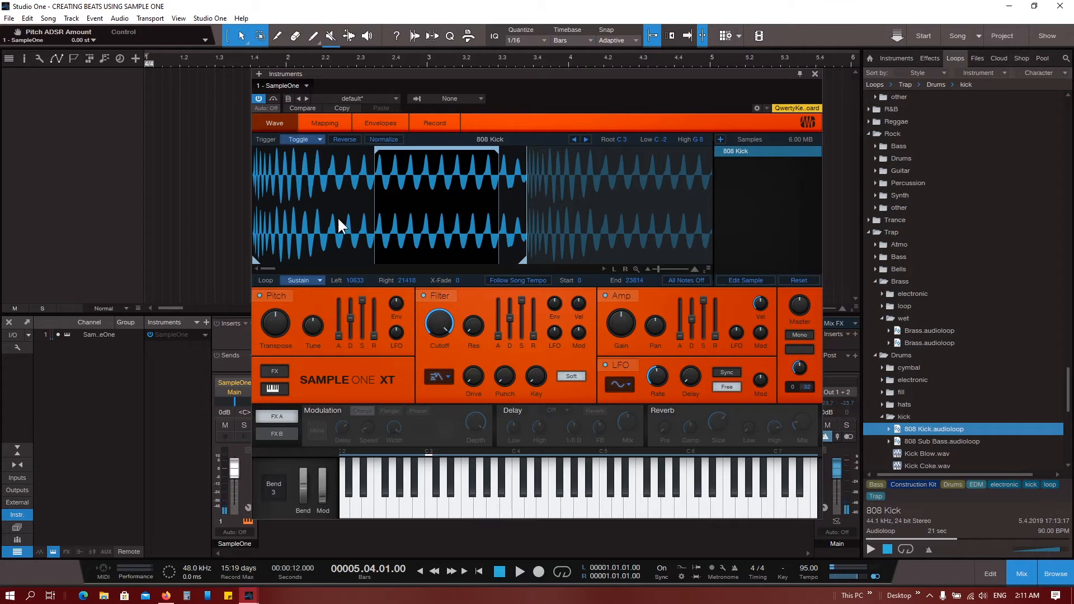
click(434, 517)
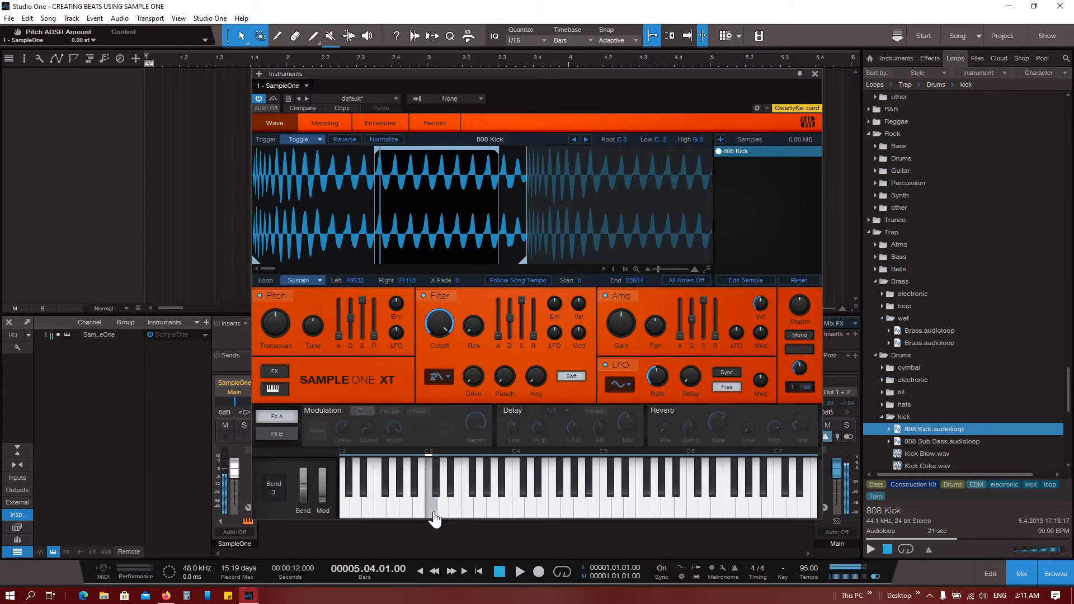
click(452, 516)
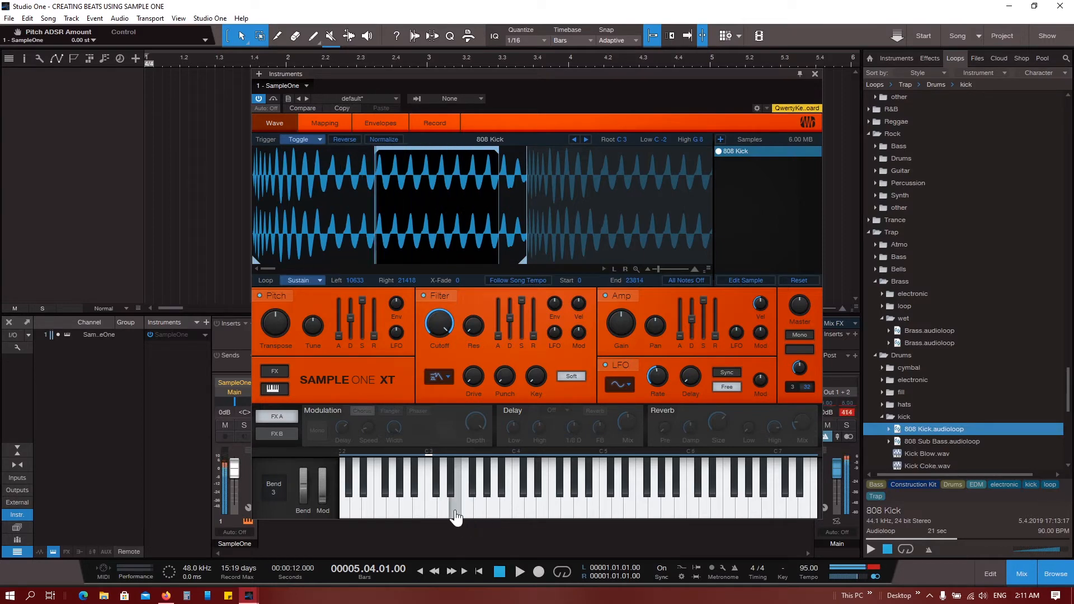
Step: Switch the trigger mode back to One Shot and play C 3 and several higher keys to hear the looped kick
click(311, 140)
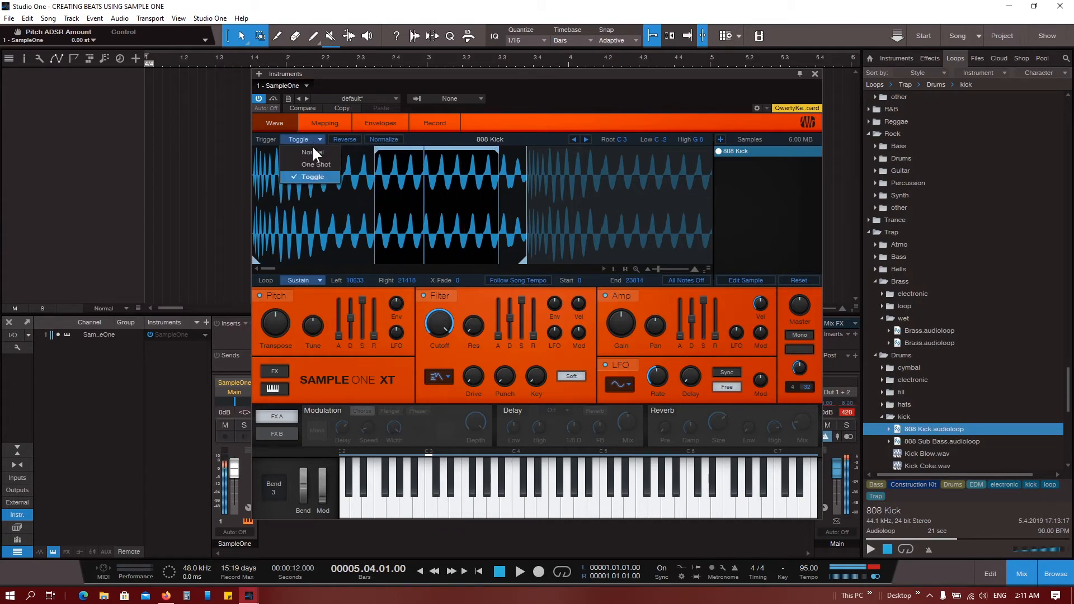
click(315, 164)
click(431, 517)
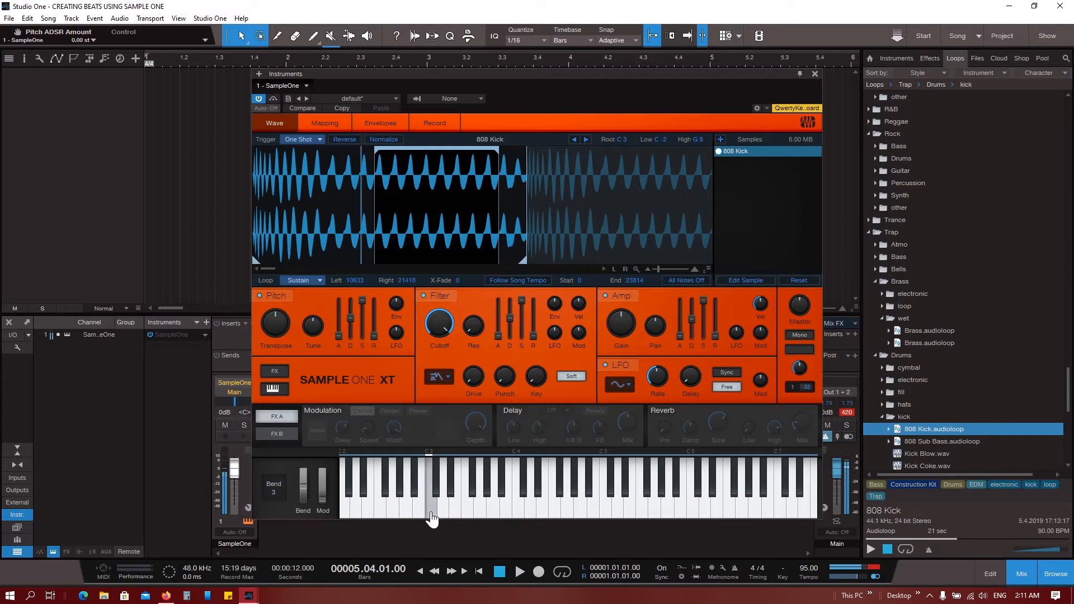
click(431, 519)
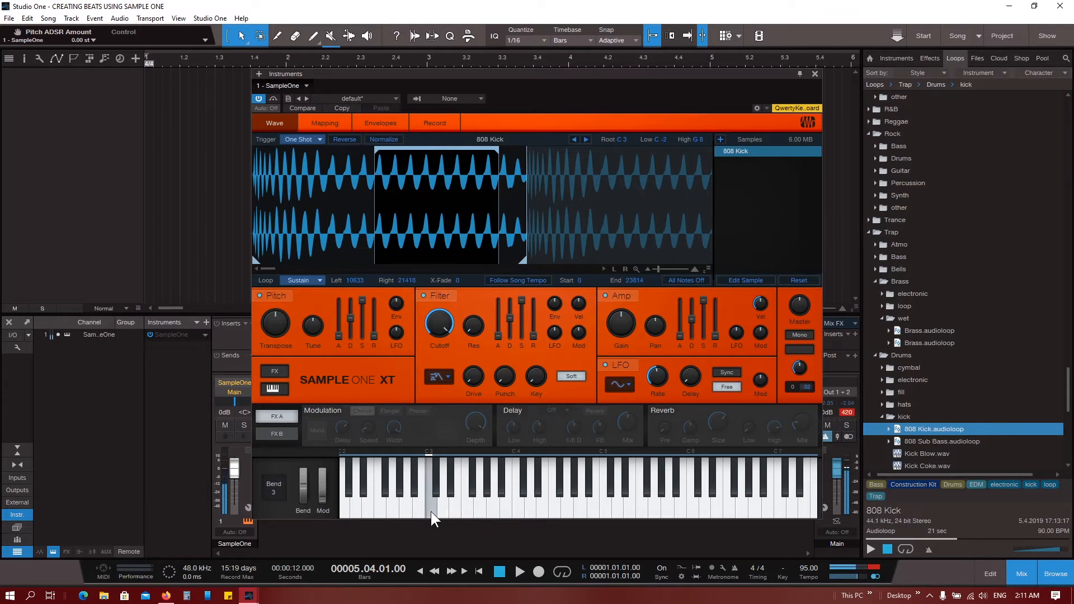
click(472, 516)
click(496, 517)
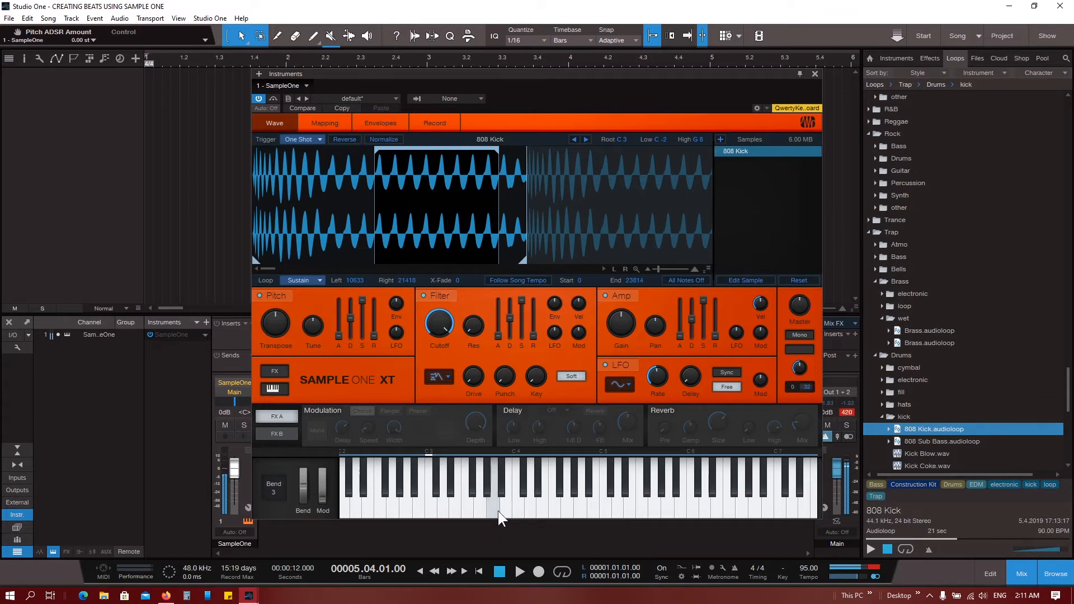
click(456, 513)
click(443, 513)
click(446, 519)
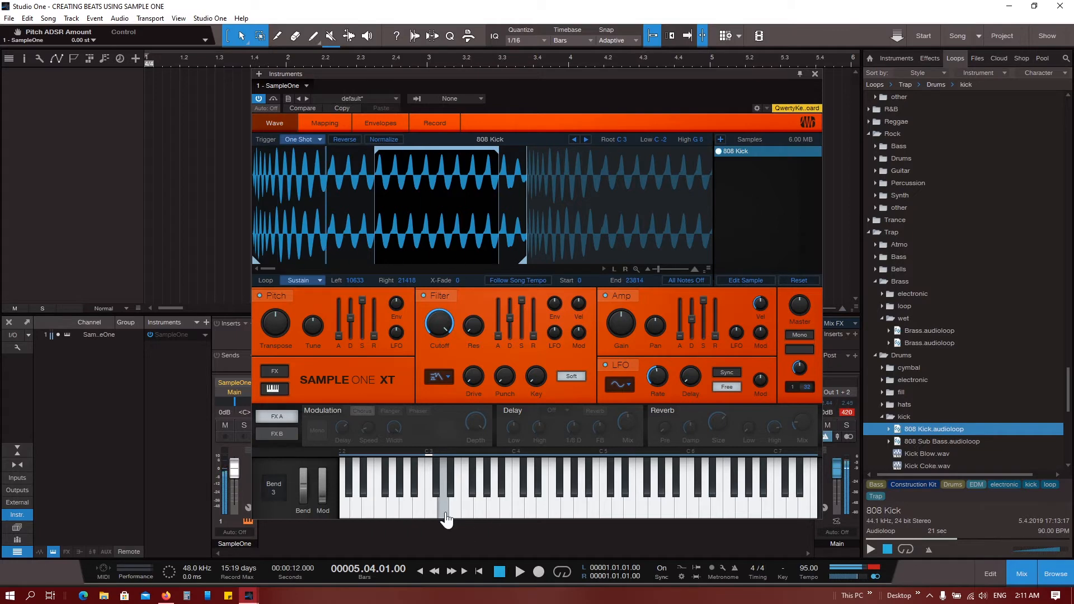
Step: Set the looped kick's trigger mode to Normal and play A 3 and E 3
click(307, 143)
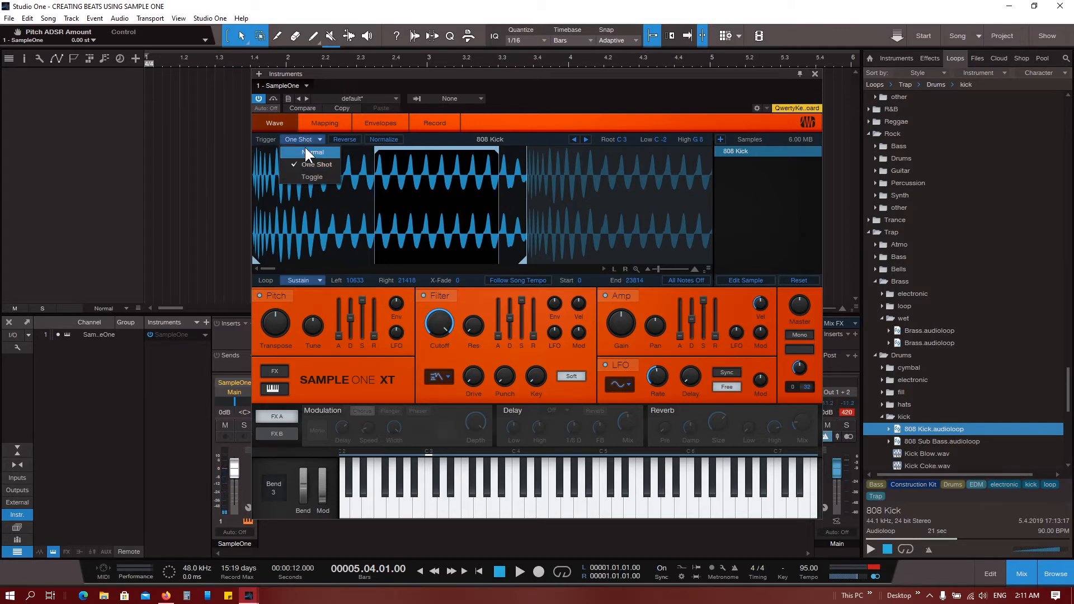
click(306, 152)
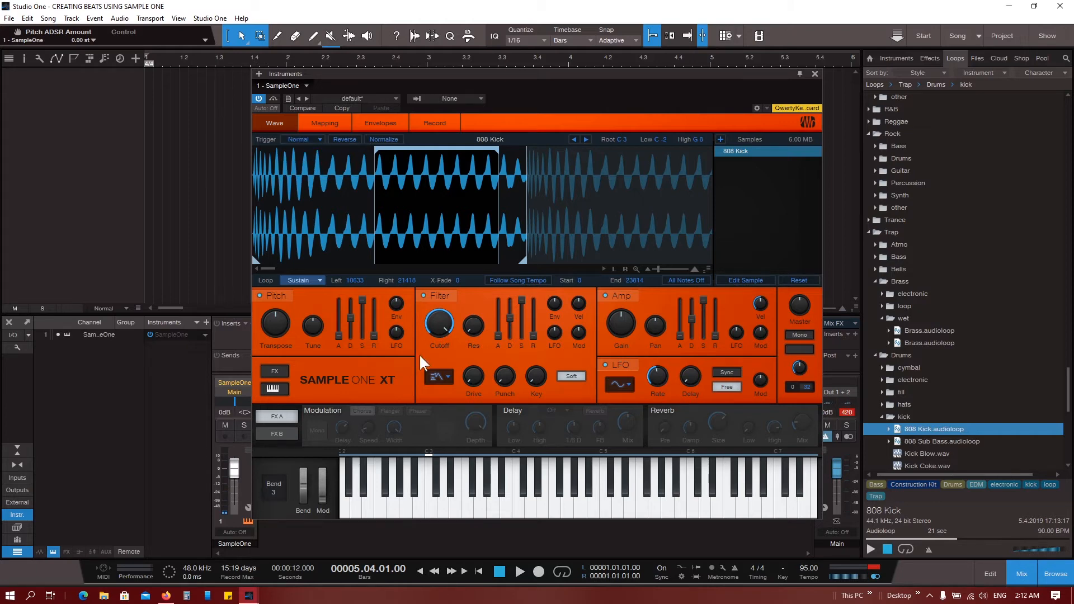
click(488, 506)
click(456, 509)
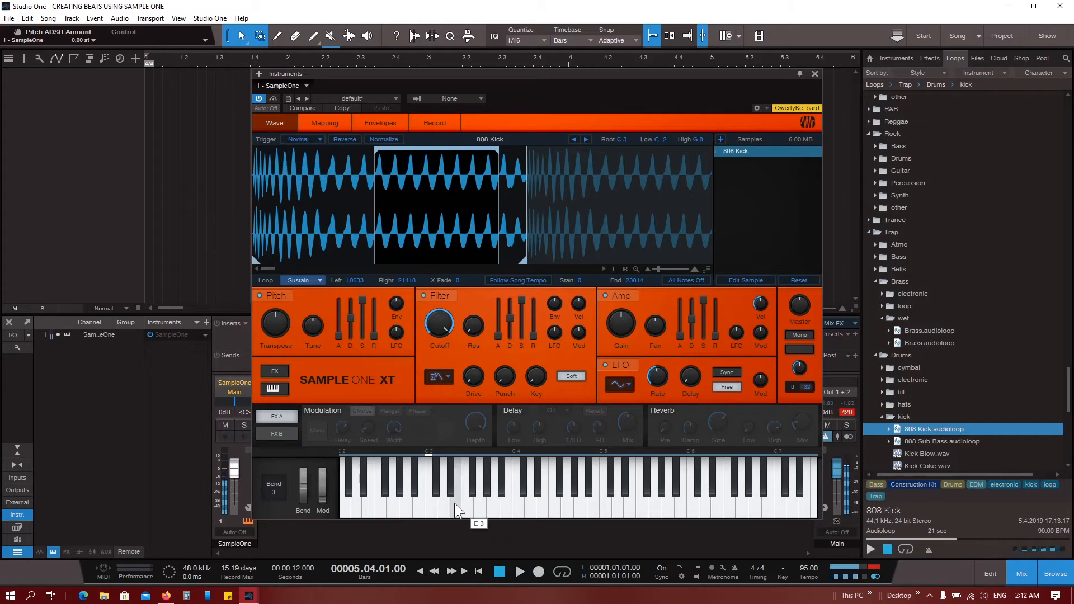
Step: Try the Release loop mode on the kick and play F 3 to hear it
click(310, 281)
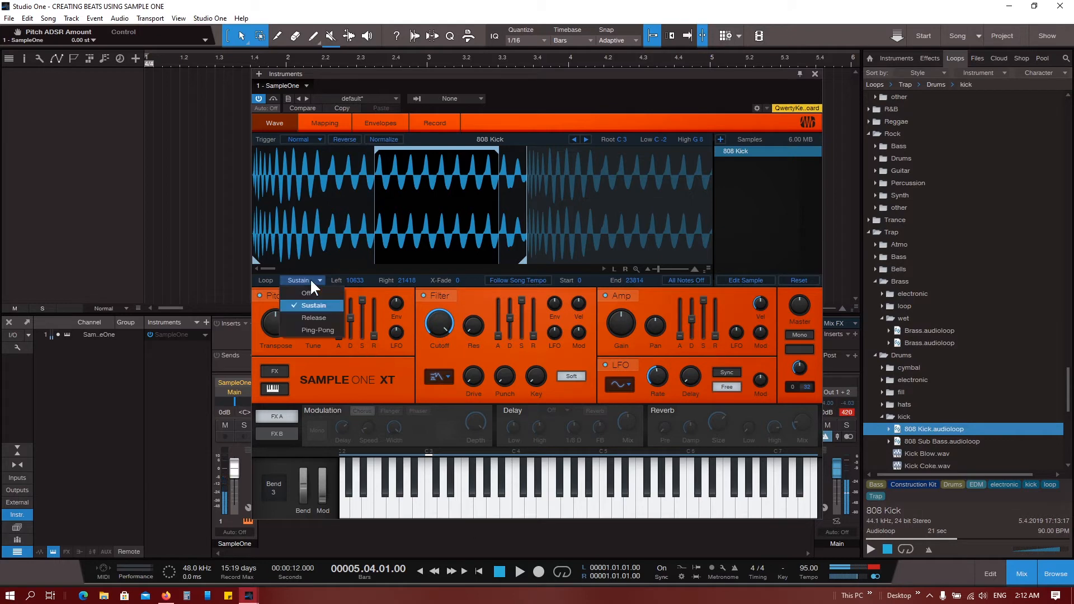
click(334, 317)
click(467, 509)
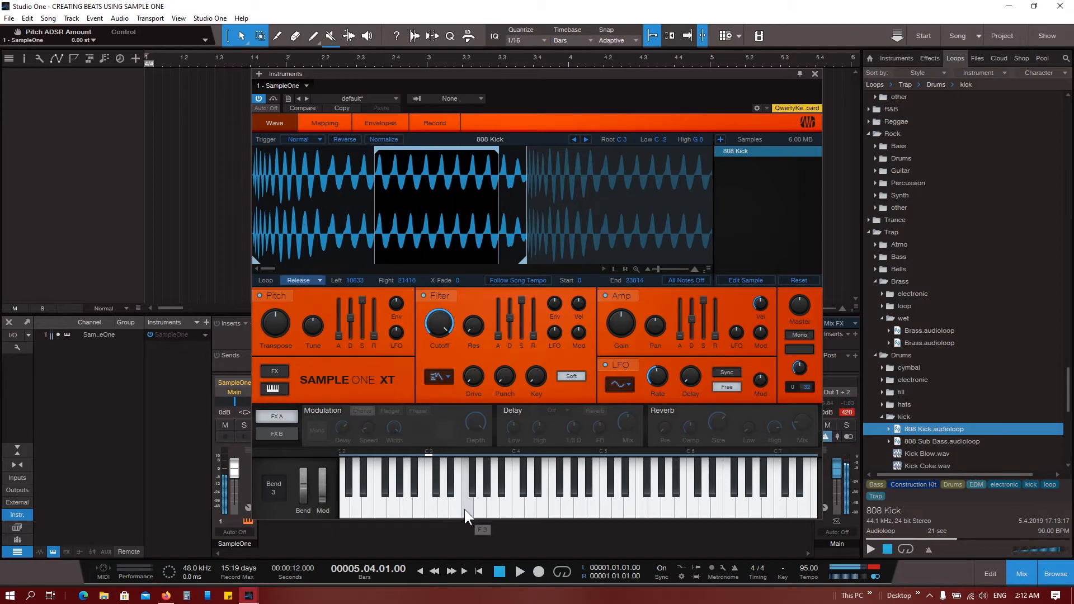
Step: Return the loop mode to Sustain and play E 3, C 3 and F 3 to hear the loop in Normal trigger mode
click(310, 280)
click(309, 305)
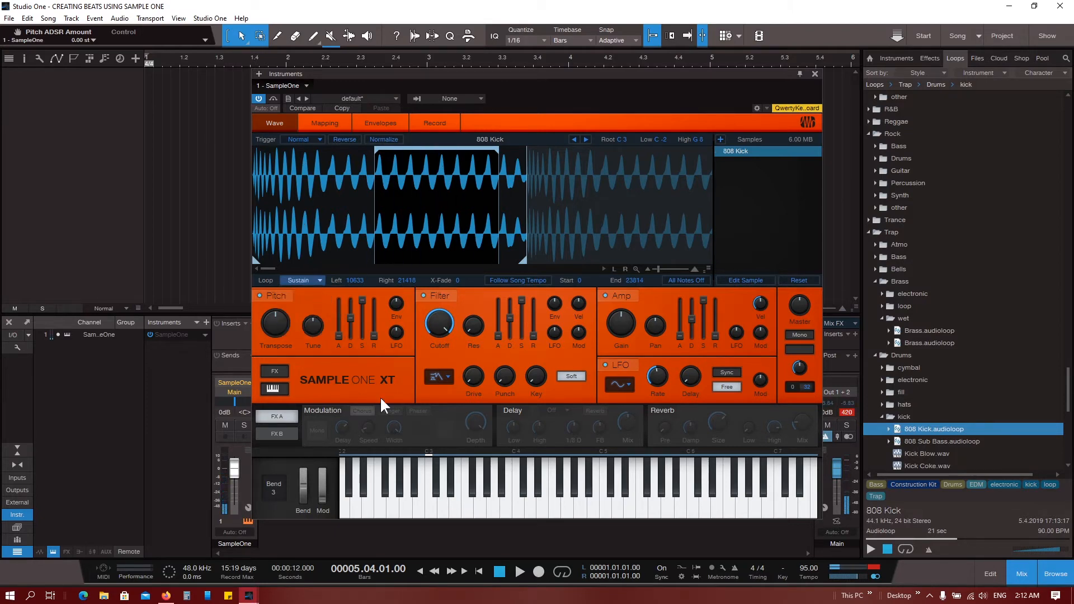
click(457, 510)
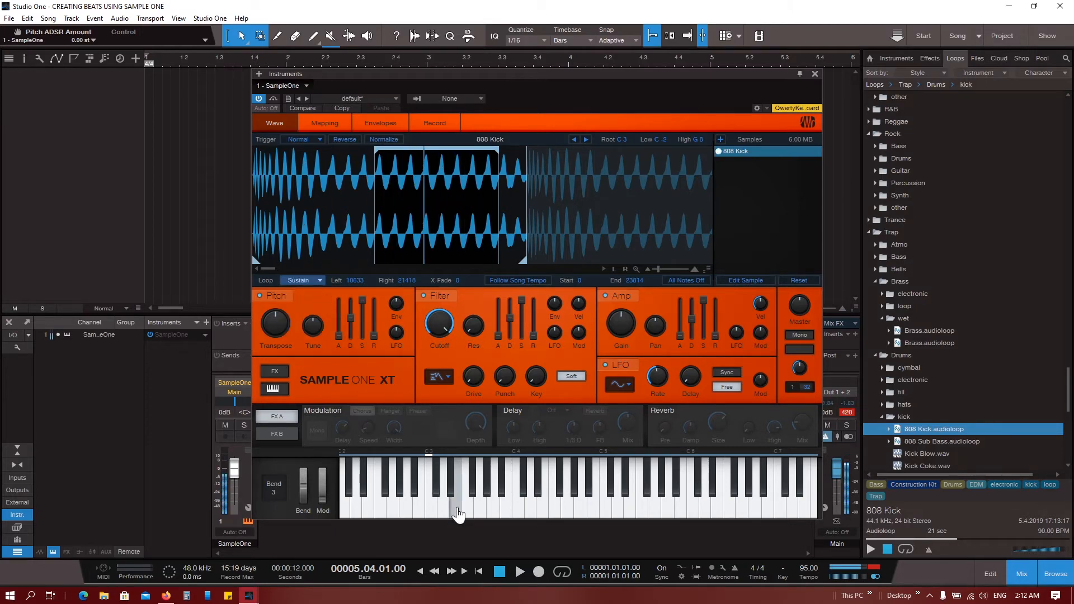
click(433, 510)
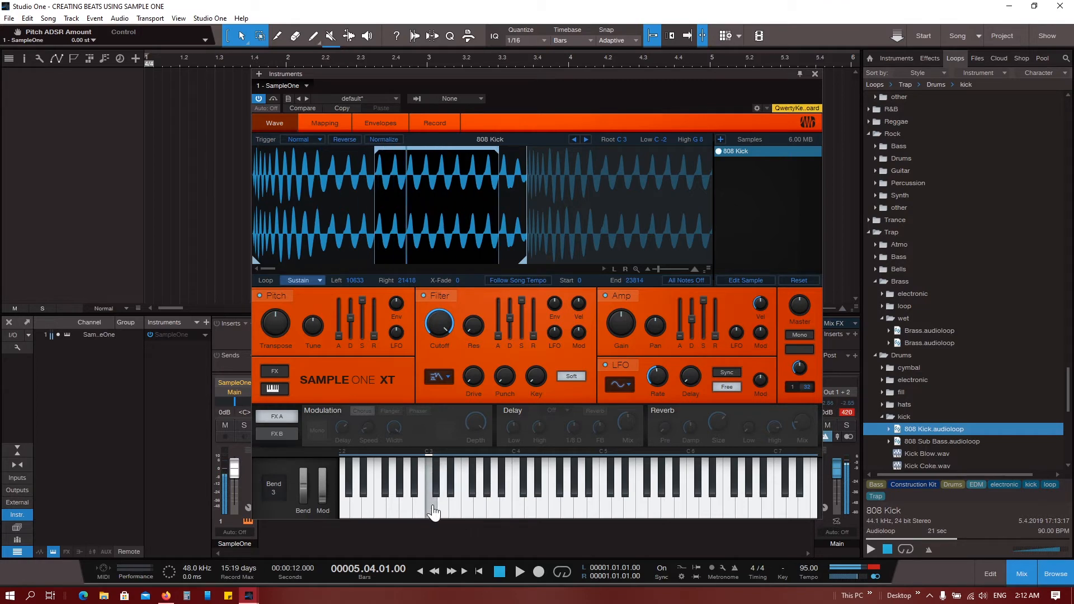
click(466, 511)
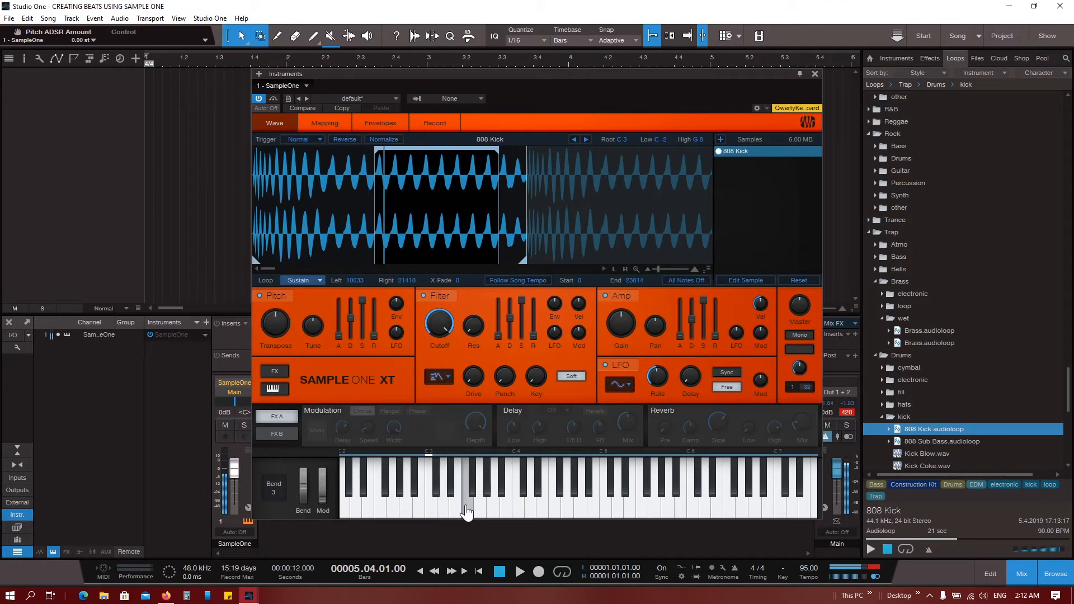
Step: Play G 3, A 3 and F 3 to hear the kick with the current Sustain loop
click(480, 511)
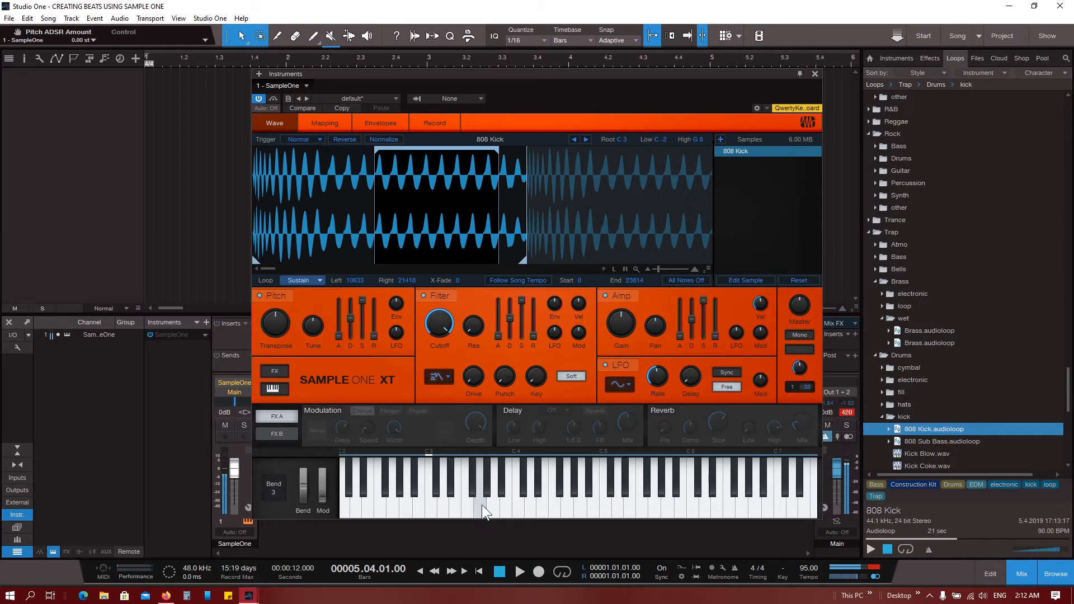
click(483, 512)
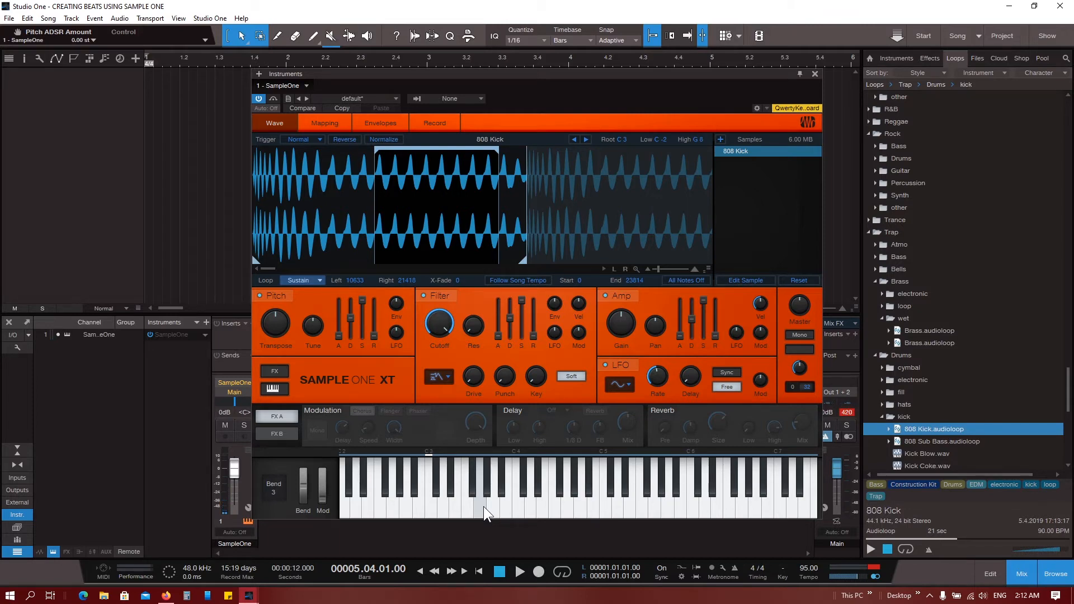
click(481, 506)
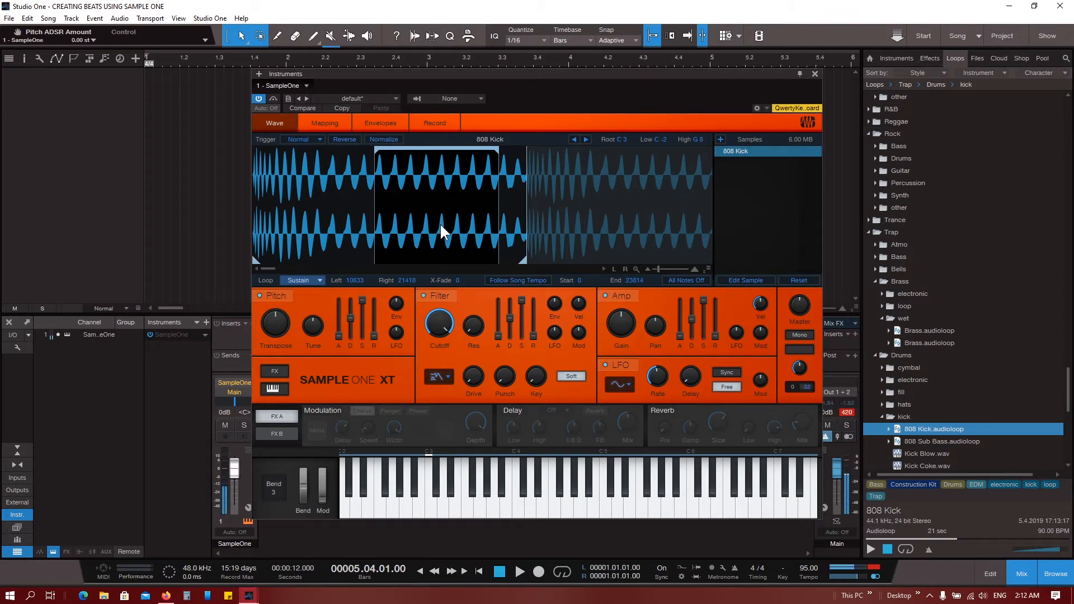
click(491, 516)
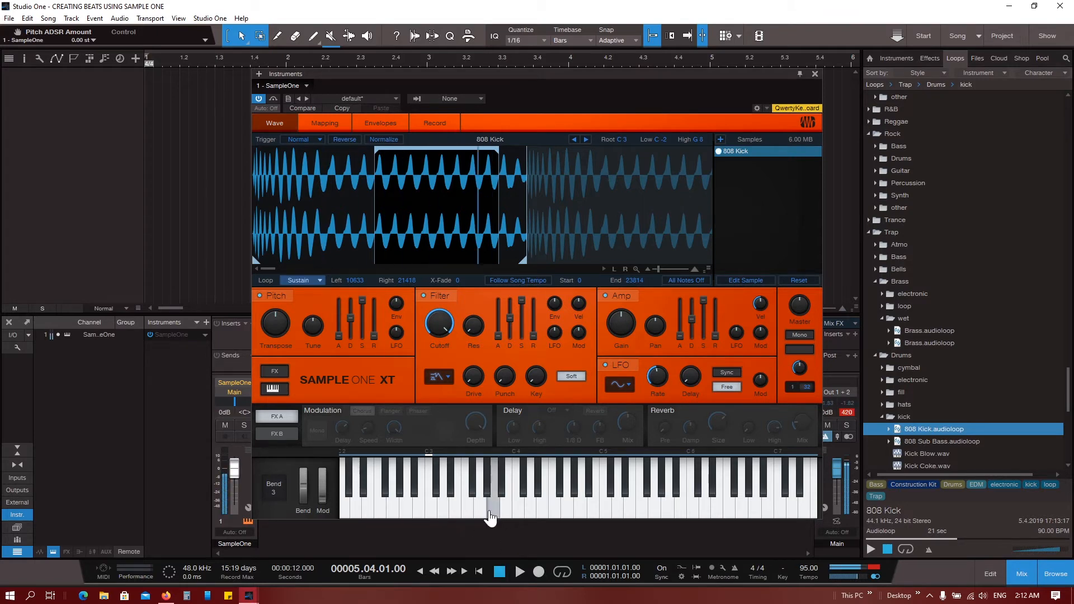
click(468, 515)
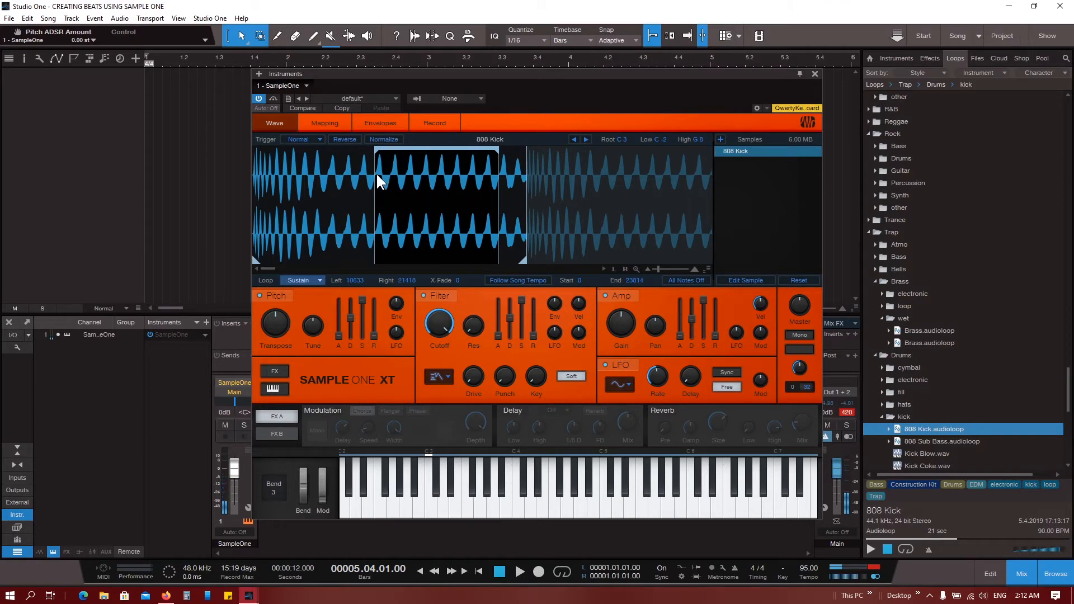
Step: Shorten the kick's loop region so it runs from about 9280 to about 14700 in the waveform
scroll(375, 159, up, 4)
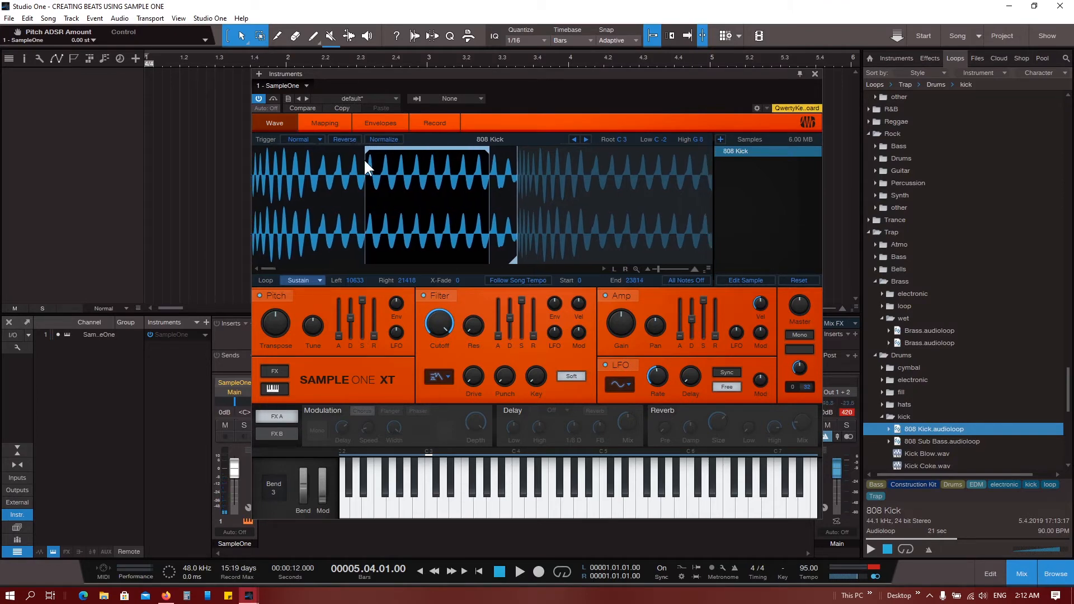
scroll(414, 199, up, 2)
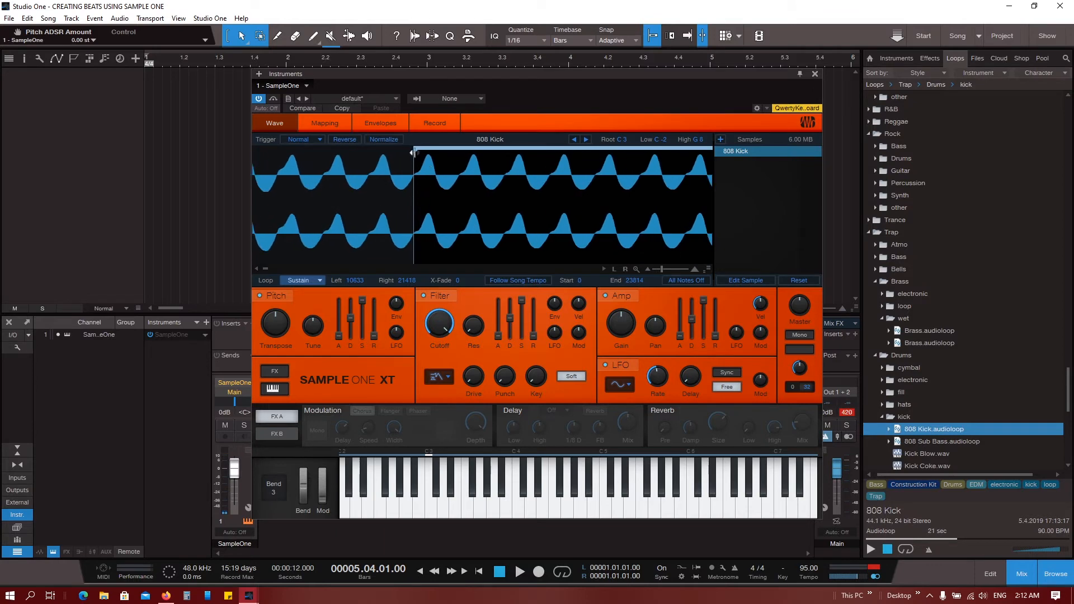
drag(413, 154, 369, 159)
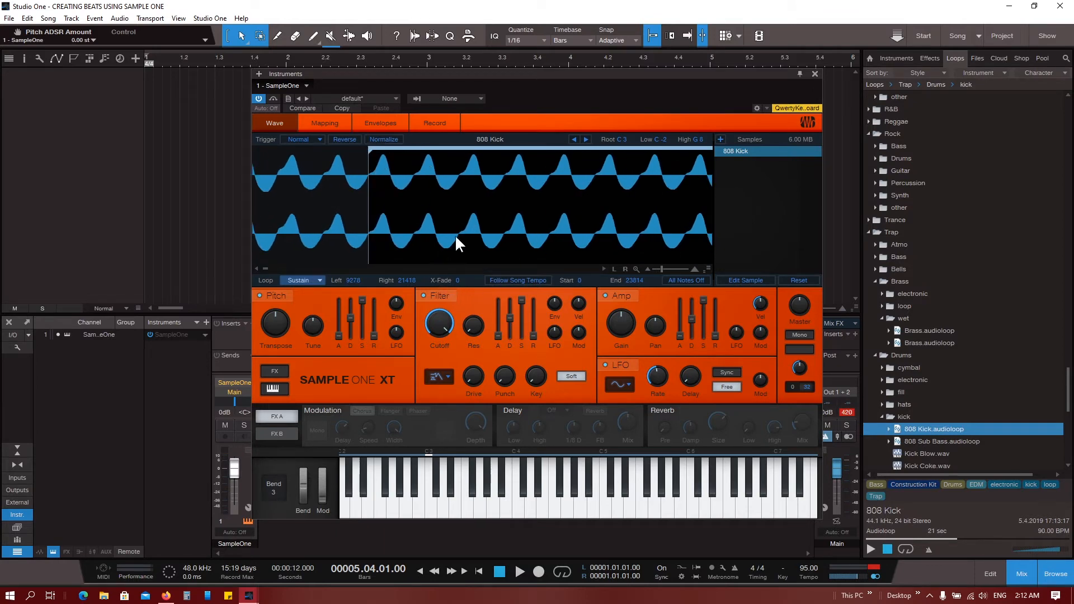
scroll(459, 202, down, 2)
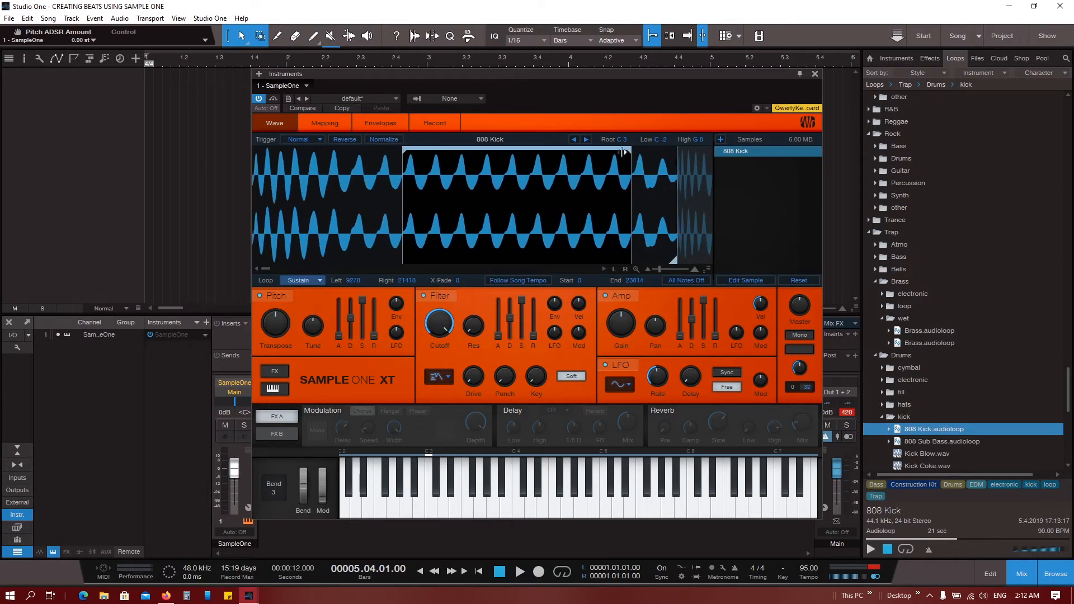
drag(624, 152, 501, 163)
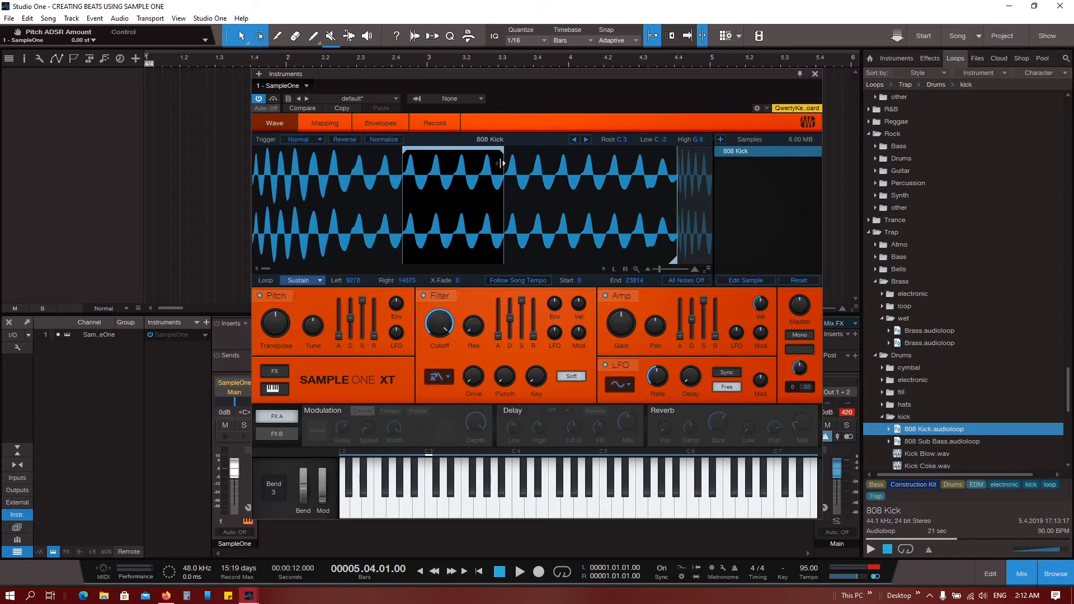
Step: Play up from C 3 through E 3 and F 3 to A 3, and back down to F 3, to hear the shortened loop
click(433, 516)
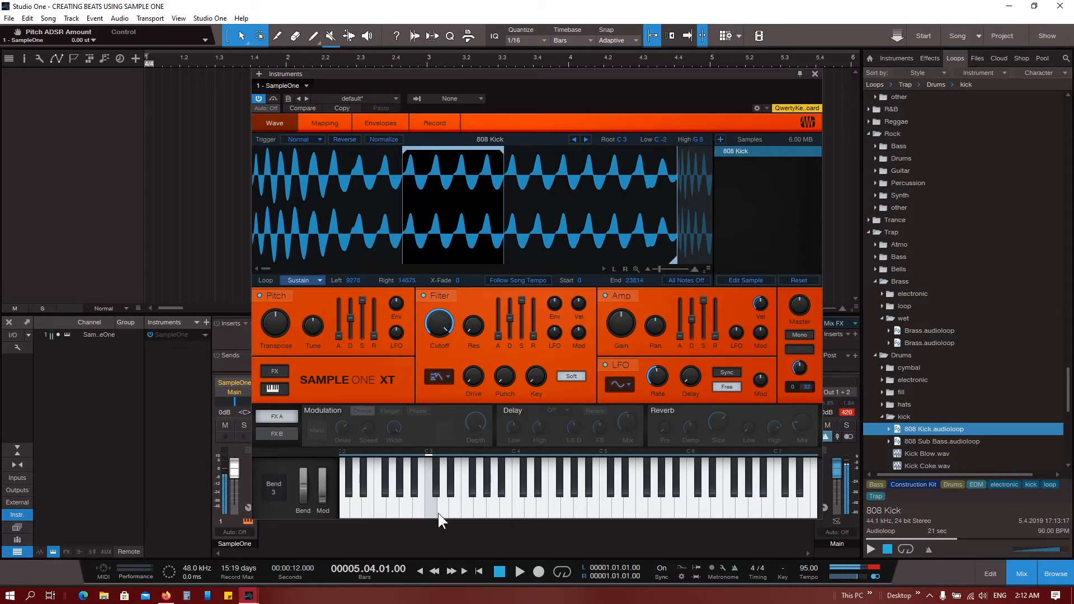
click(456, 515)
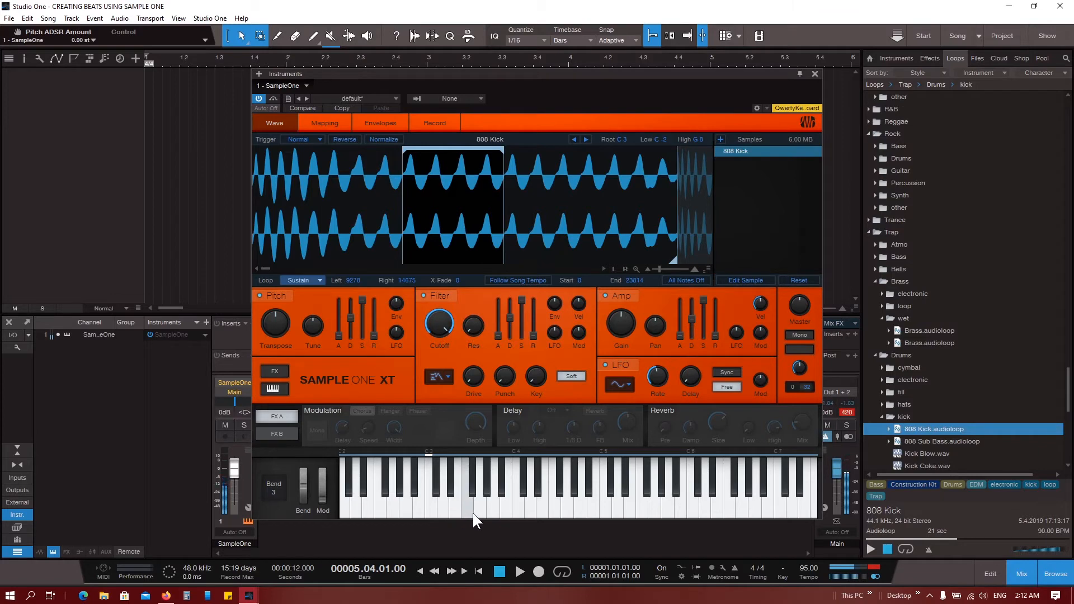
click(472, 515)
click(489, 514)
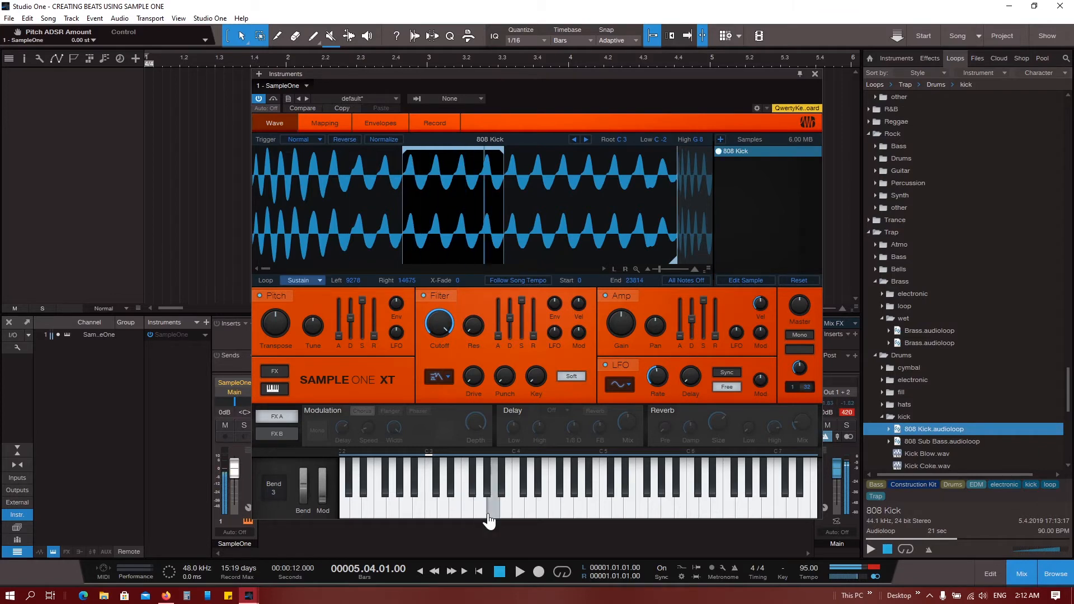
click(479, 514)
click(470, 513)
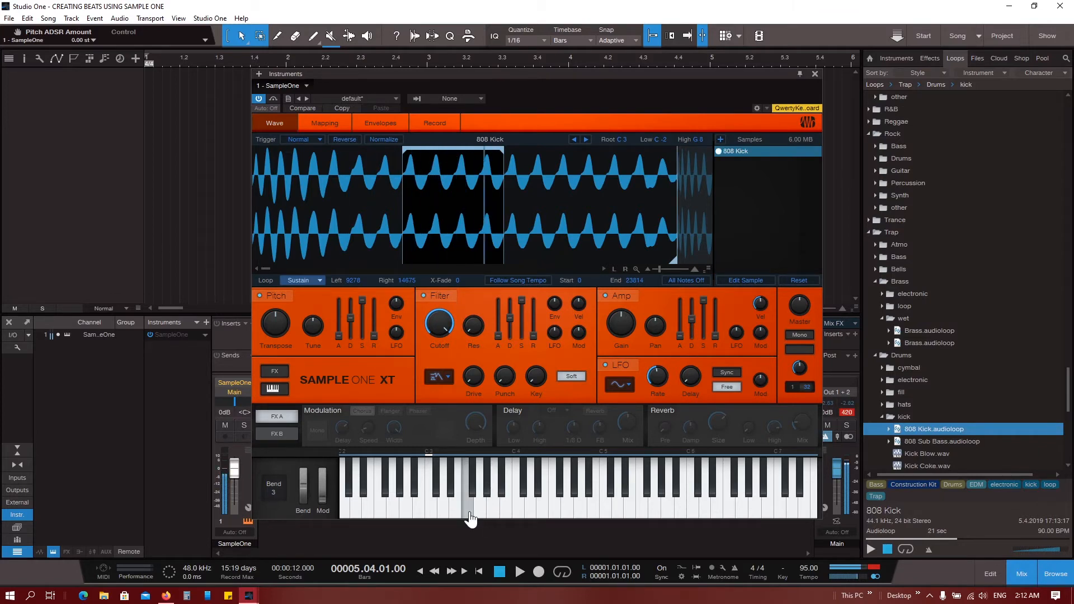
Step: Play D 3 repeatedly to hear how the looped section behaves on one note
click(443, 509)
click(444, 513)
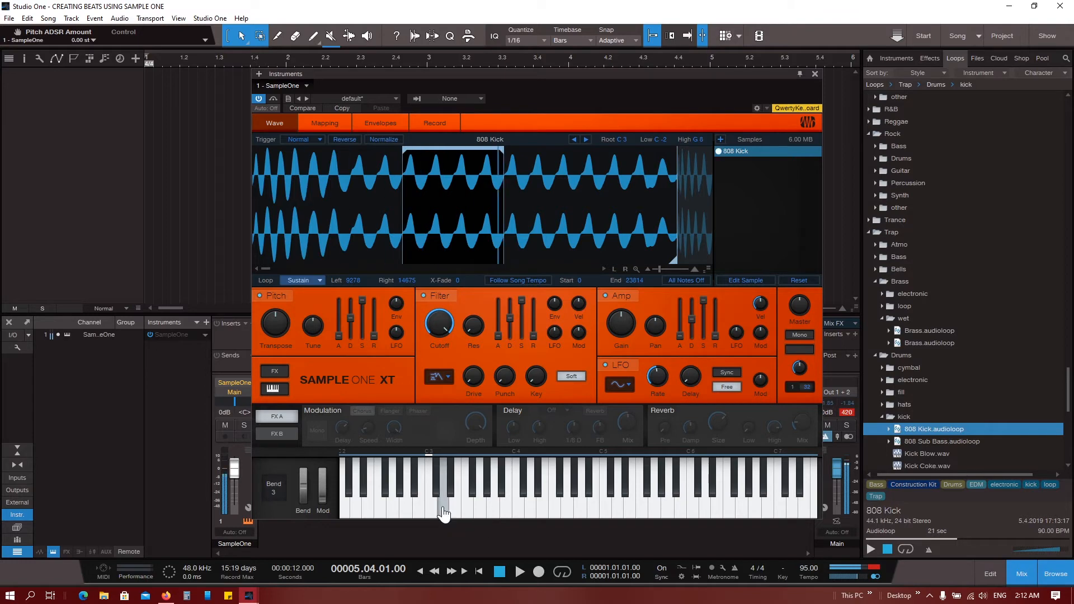
click(443, 514)
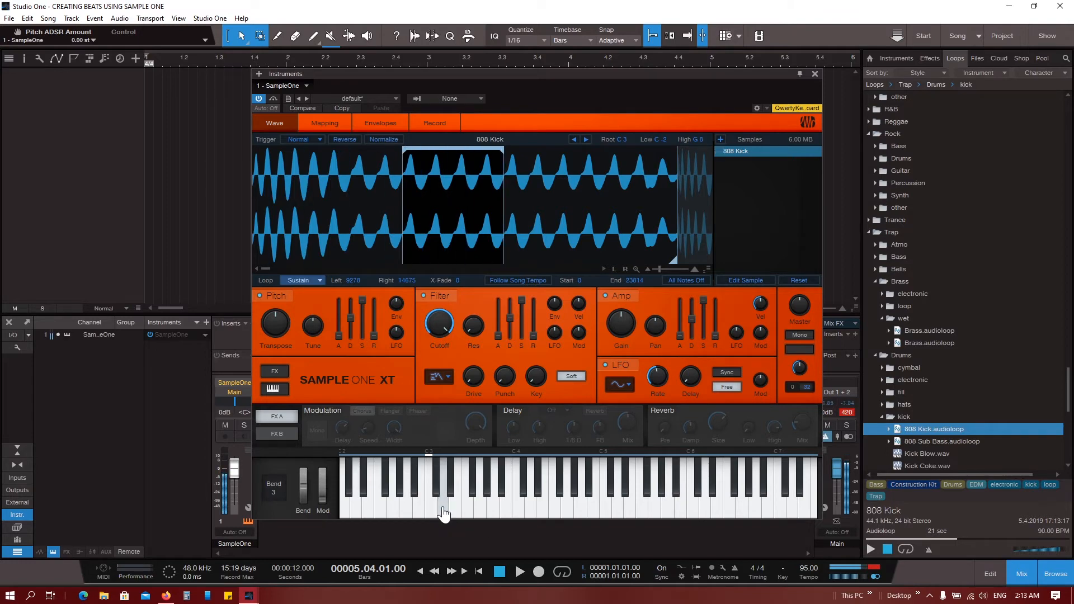
click(444, 514)
click(443, 514)
click(444, 514)
click(444, 514)
click(444, 515)
click(444, 514)
click(444, 514)
click(444, 514)
click(443, 514)
click(444, 514)
click(443, 515)
click(443, 514)
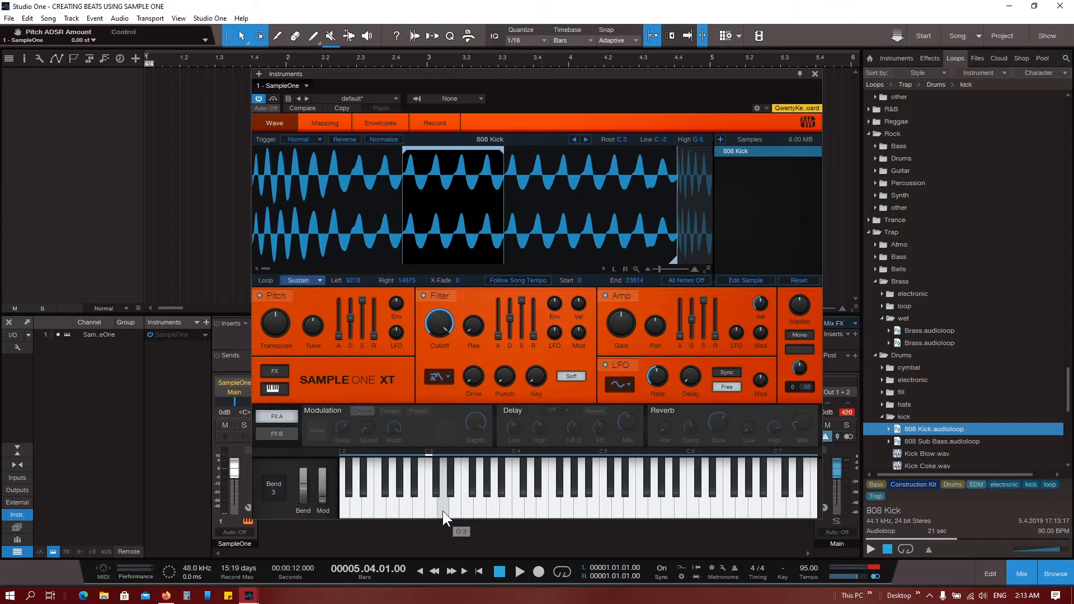
click(442, 511)
click(442, 511)
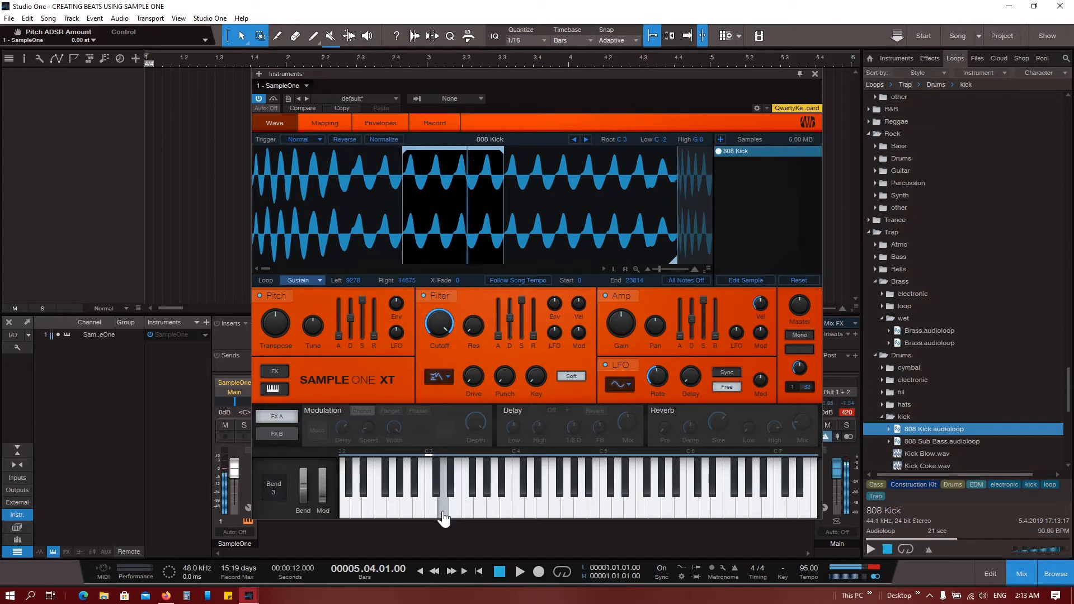
Step: Play E 3, F 3, B 3 and C 3 to compare the looped kick at different pitches
click(455, 515)
click(468, 510)
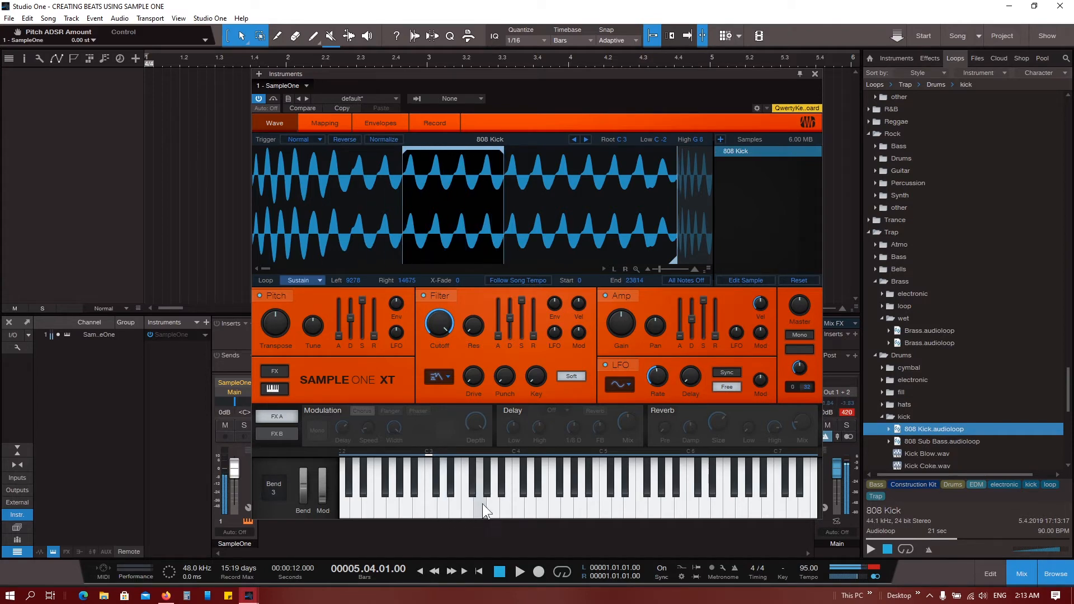
click(502, 506)
click(466, 505)
click(422, 505)
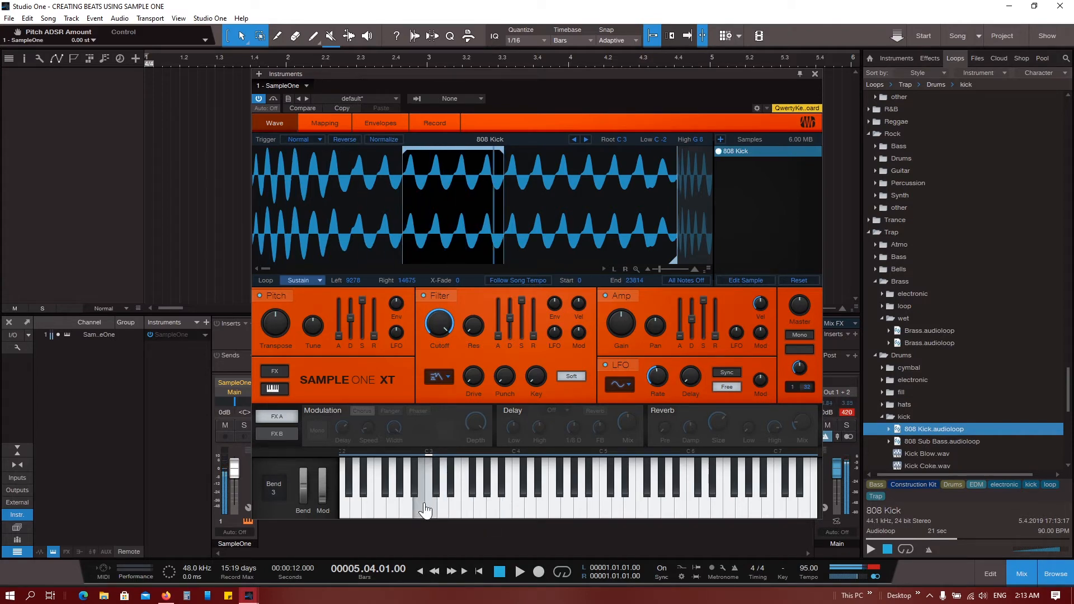
click(424, 510)
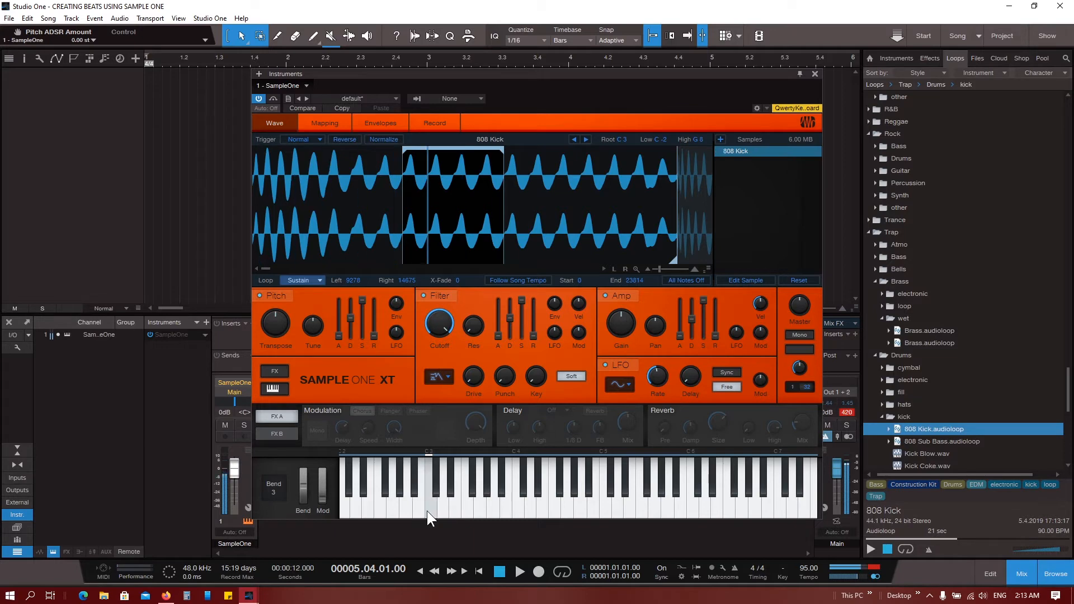
click(428, 511)
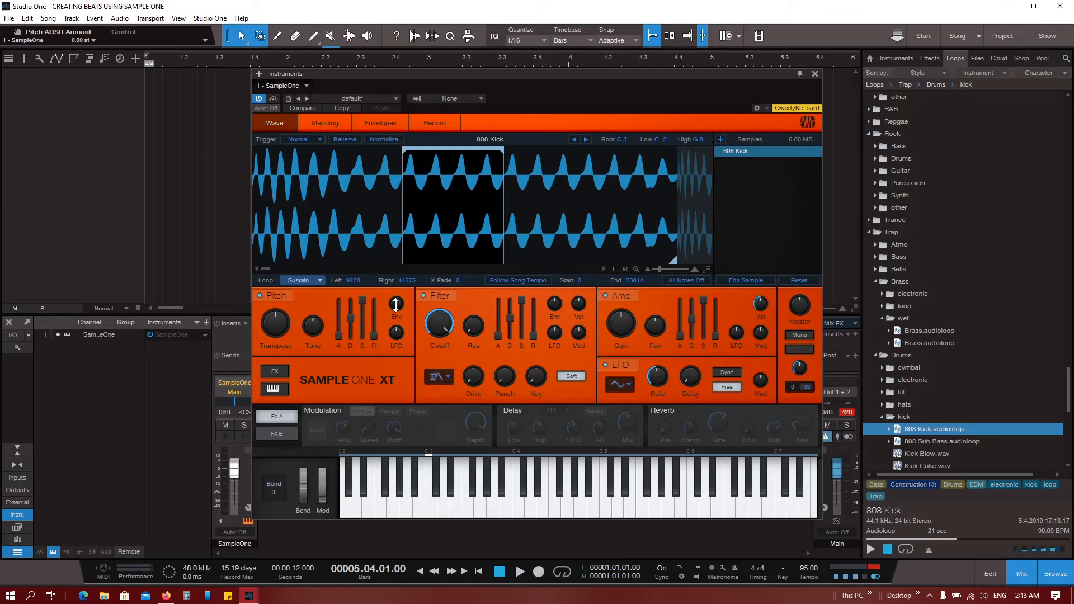
Step: Try a pitch LFO amount of 1 oct 6.24 st on the kick and play D 3 through G 3
drag(396, 304, 396, 303)
drag(397, 334, 400, 314)
click(458, 506)
click(438, 508)
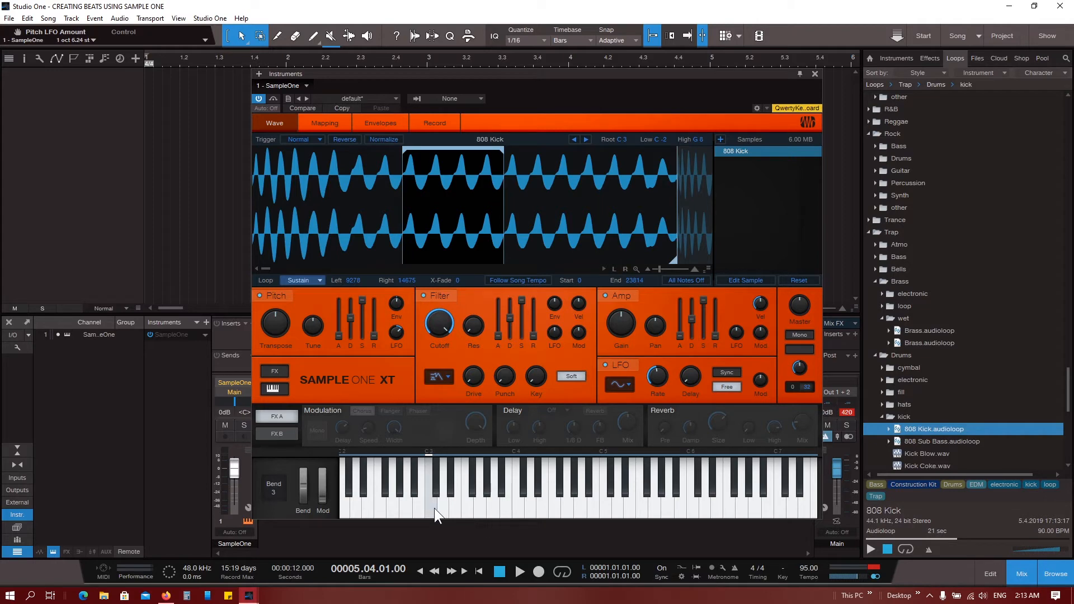
click(446, 514)
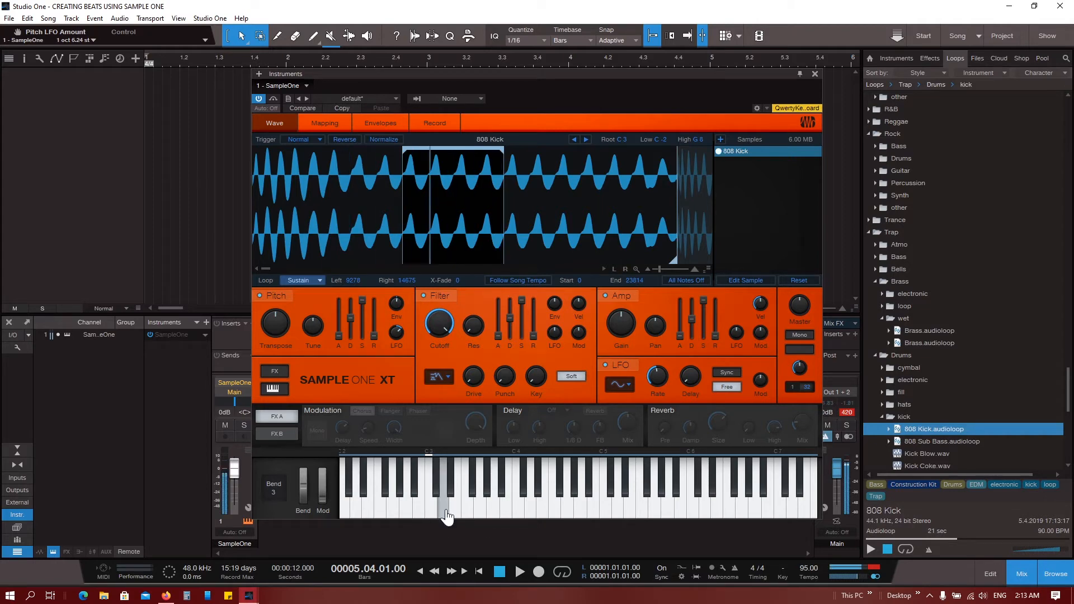
click(457, 515)
click(469, 515)
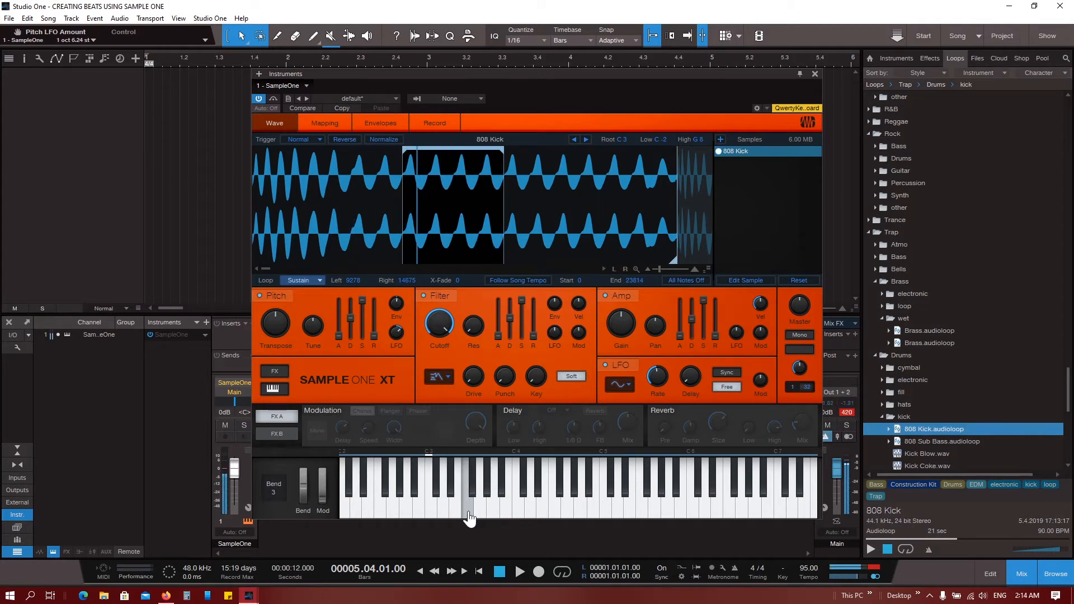
click(480, 515)
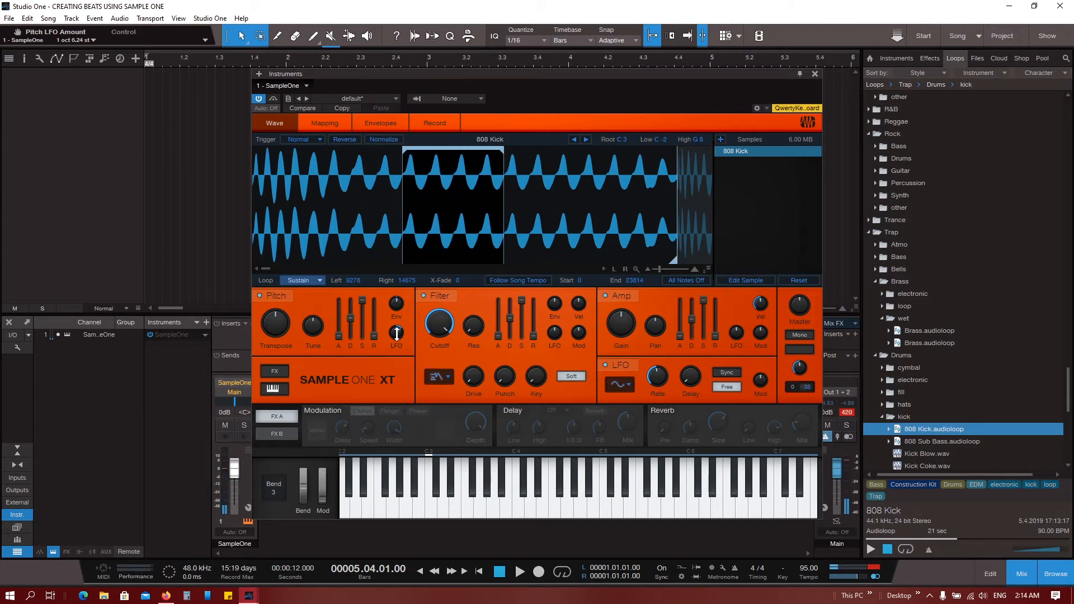
Step: Return the pitch LFO amount to 0.00 st and play D 3 to hear the kick without modulation
drag(397, 333, 394, 350)
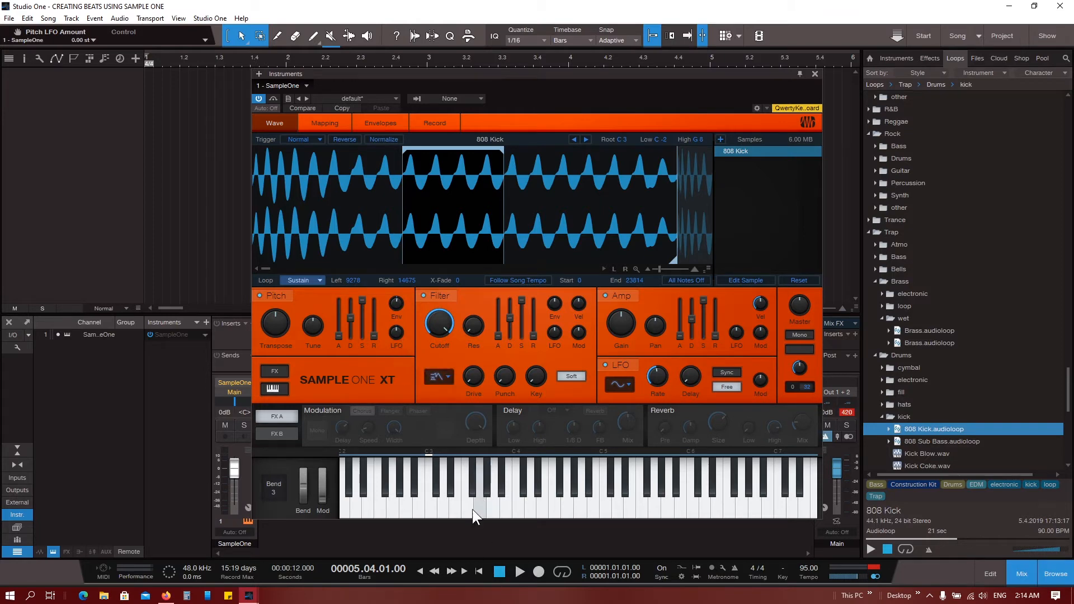
click(448, 516)
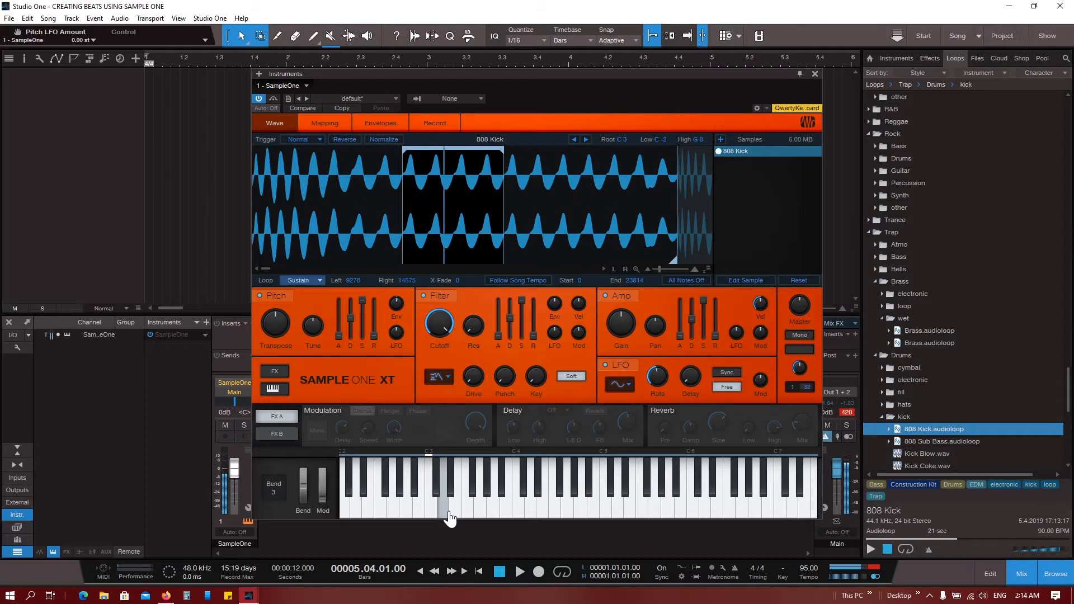
click(449, 516)
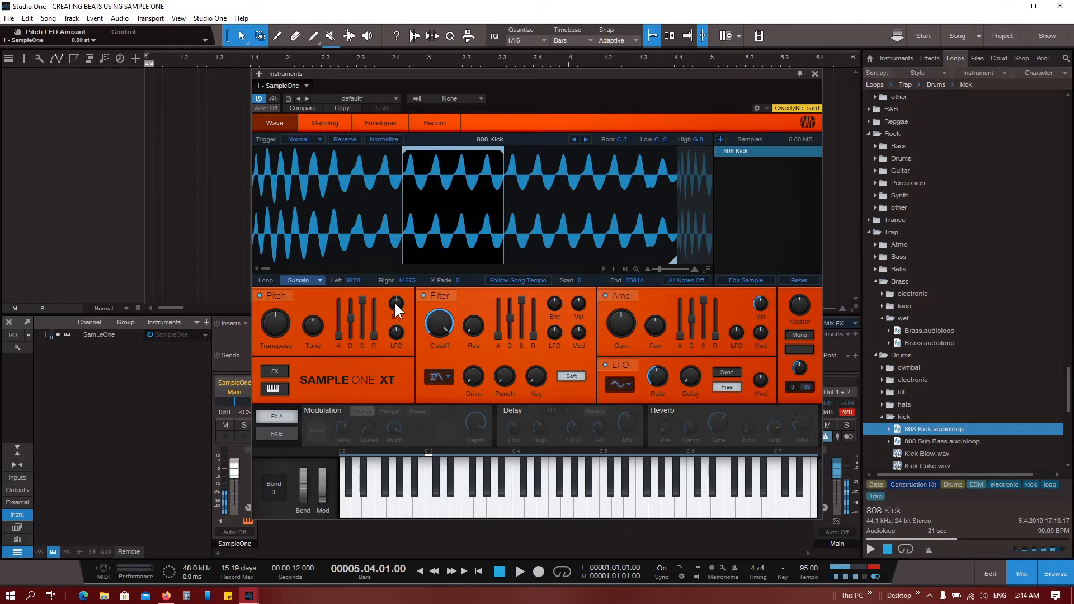
Step: Set the pitch envelope amount to 4.80 st and the pitch LFO amount to 0.48 st, and play G 3
drag(395, 305, 394, 299)
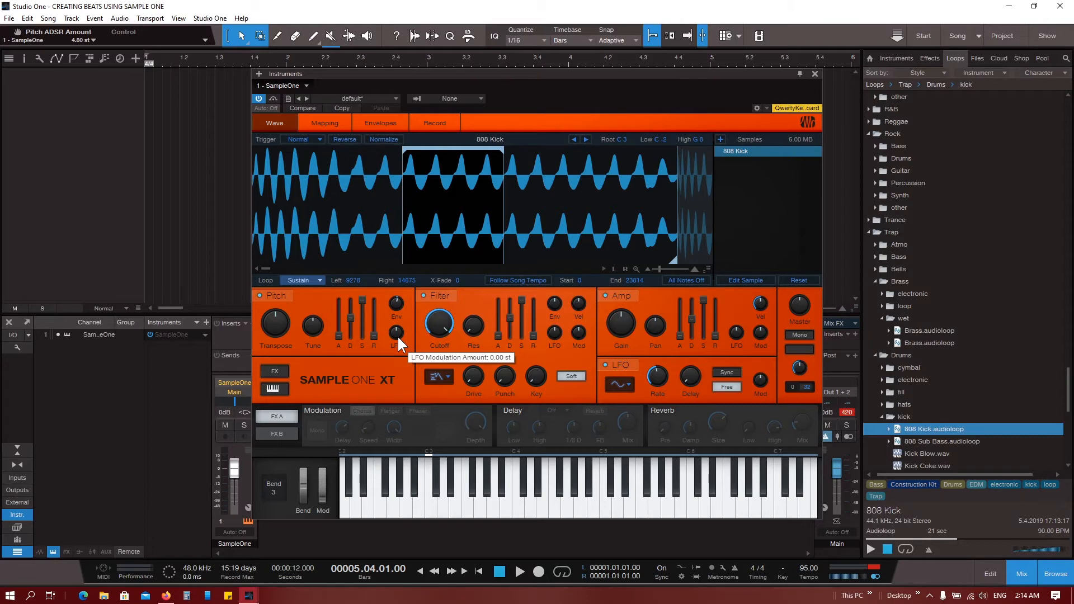
click(398, 334)
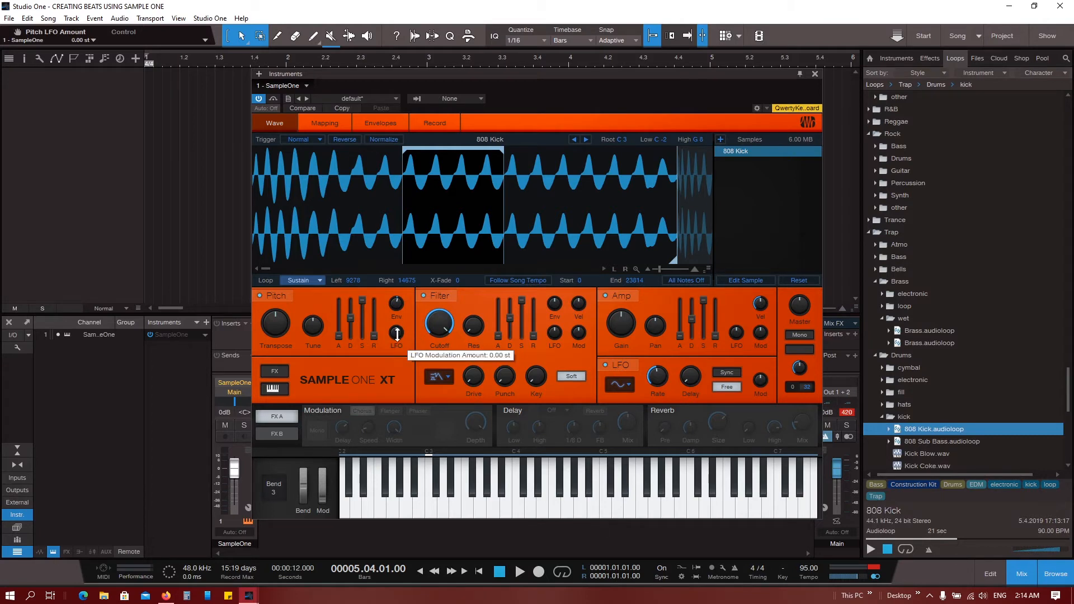
drag(397, 333, 397, 332)
click(481, 518)
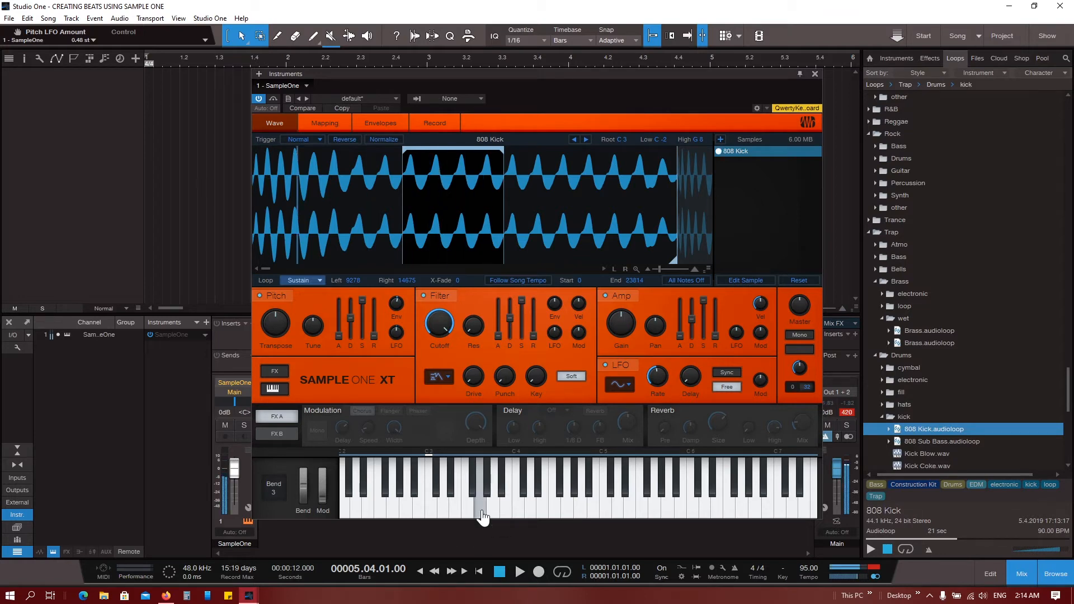
Step: Audition the 808 Kick sample by playing D3, E3 and F3 on the virtual keyboard
click(444, 516)
click(444, 516)
click(444, 516)
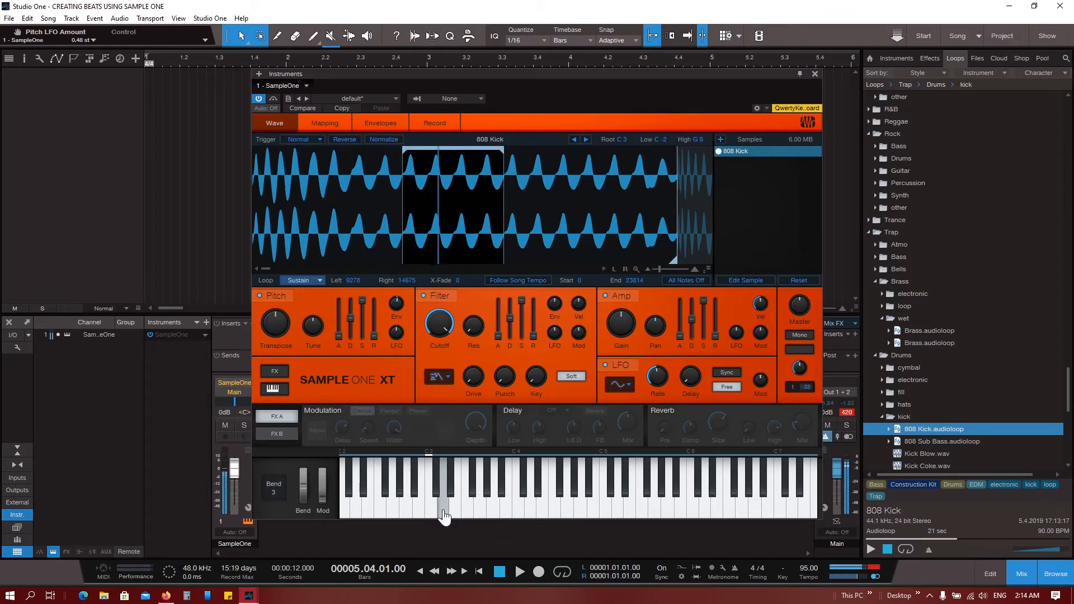
click(444, 515)
click(443, 516)
click(453, 515)
click(457, 515)
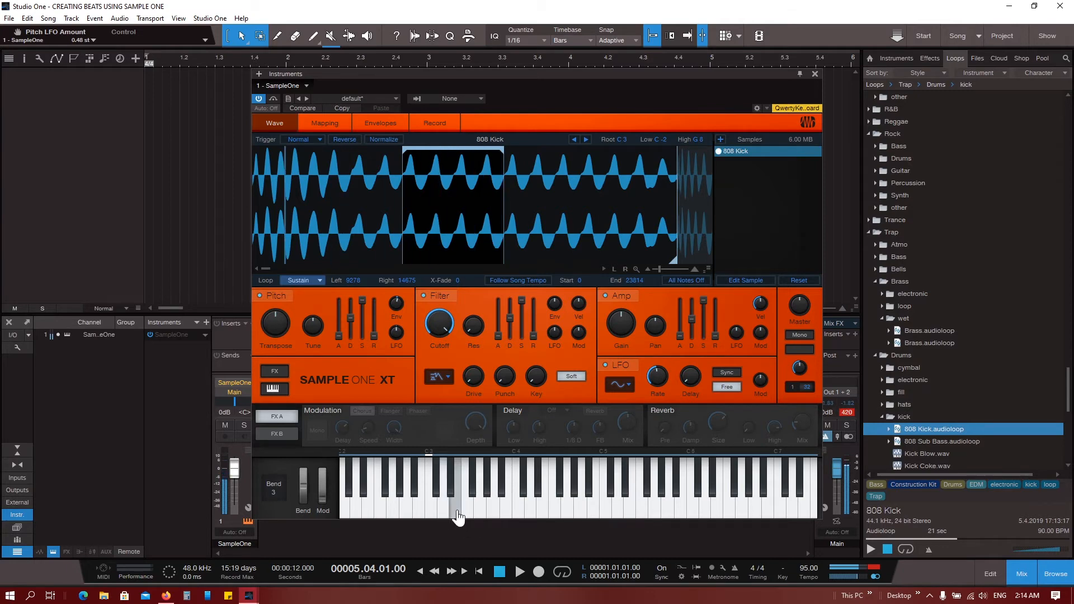
click(467, 510)
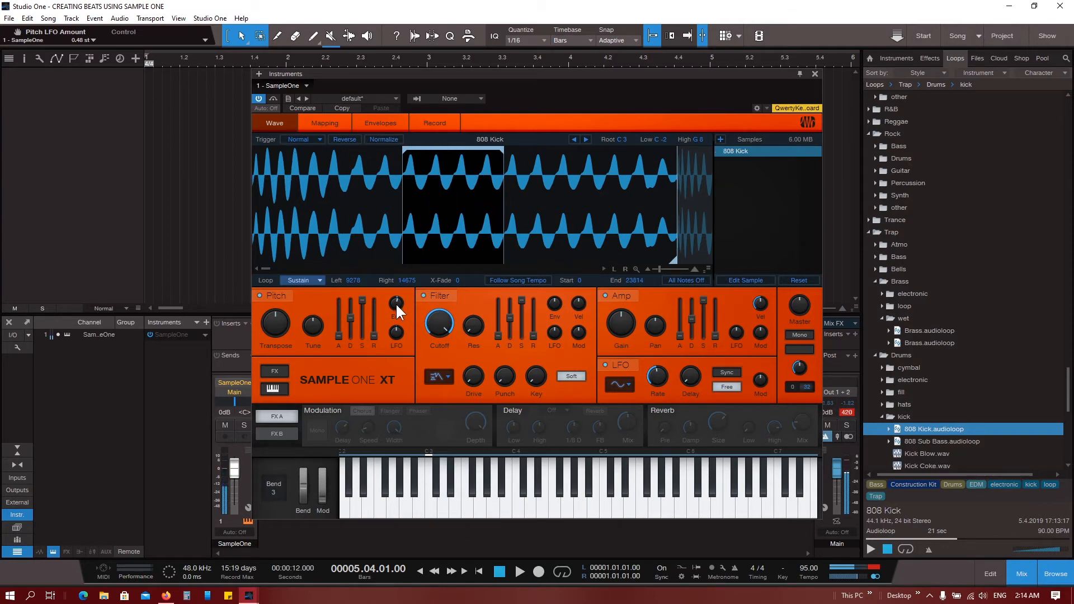
Step: Set the pitch envelope amount to -7.68 st and audition the kick on C3, F3 and A3
drag(396, 306, 394, 321)
click(431, 509)
click(432, 509)
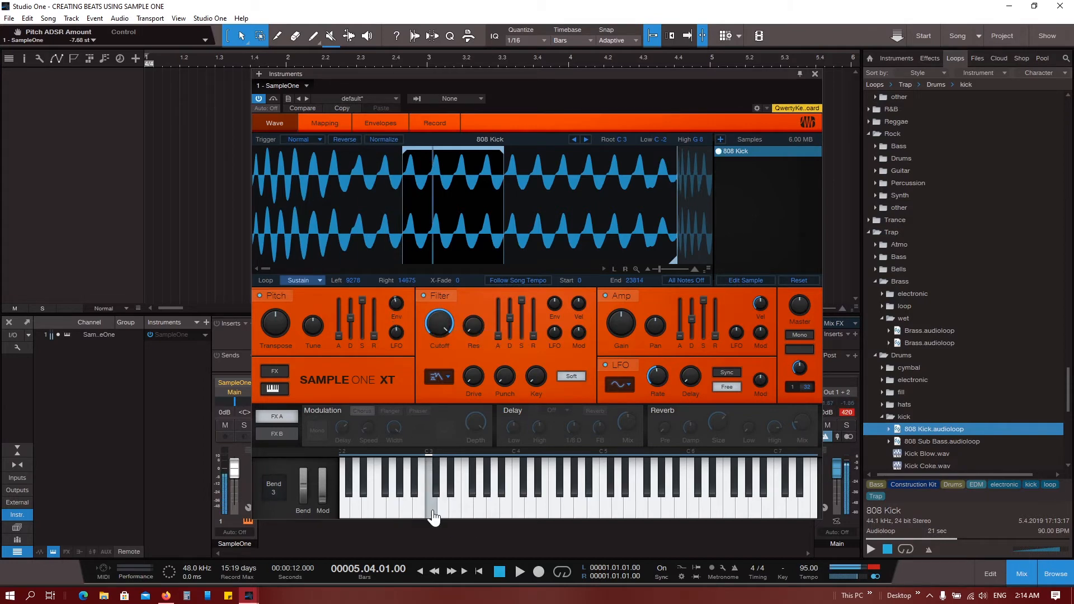
click(432, 509)
click(464, 515)
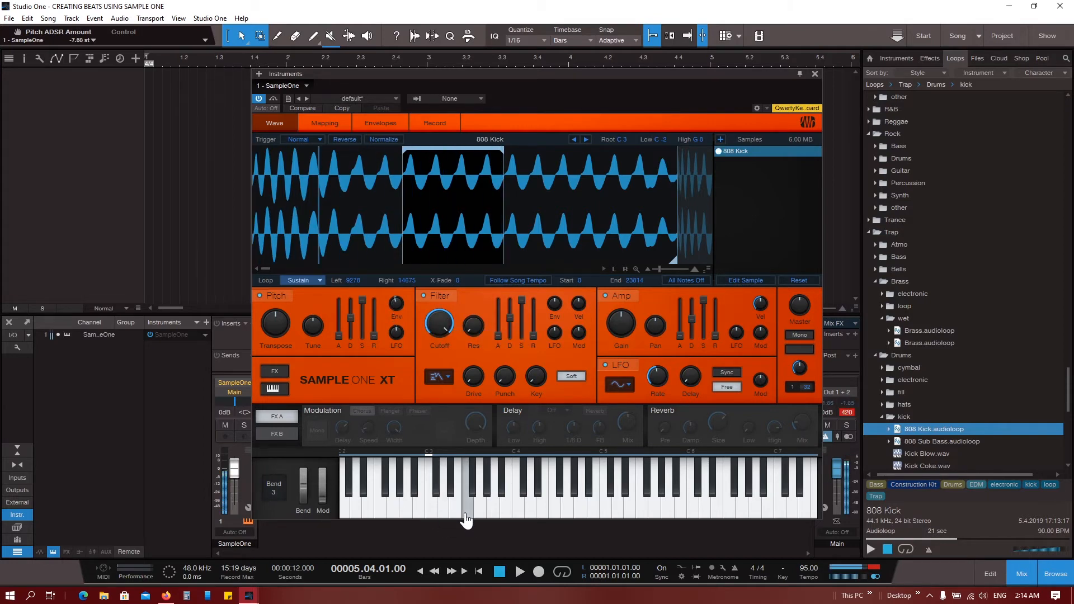
click(463, 514)
click(492, 514)
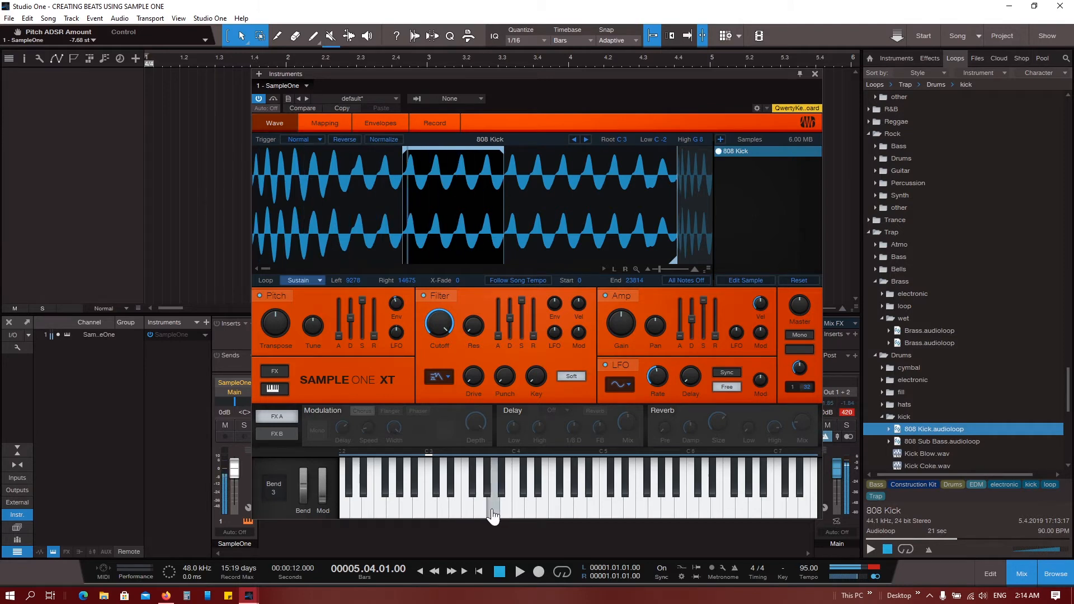
click(464, 514)
click(431, 509)
click(431, 514)
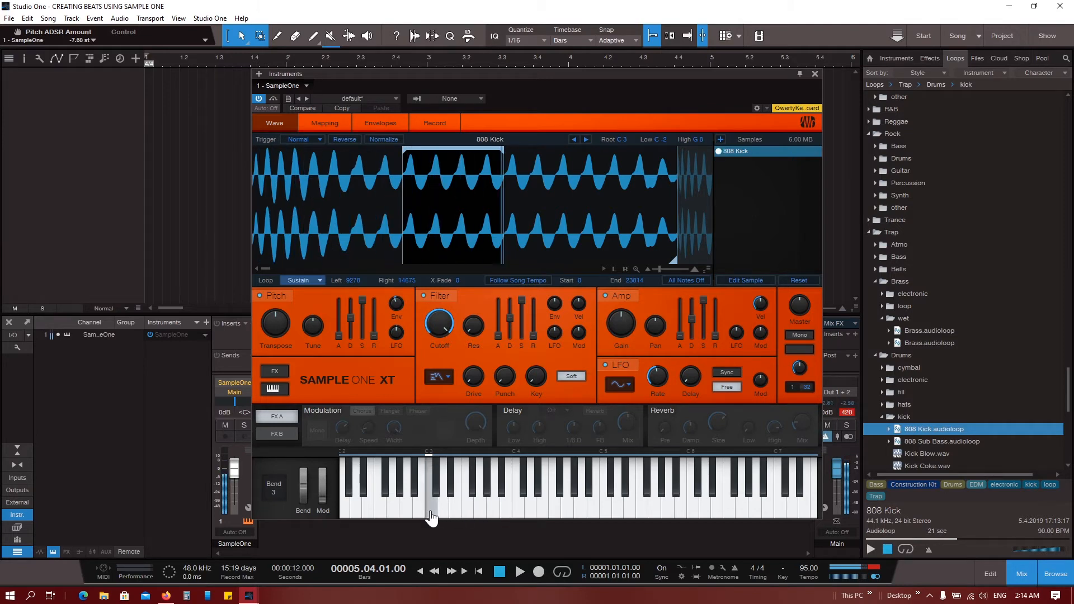
Step: Change the pitch envelope amount to -1.44 st and audition the kick around C3 and D3
drag(394, 302, 395, 294)
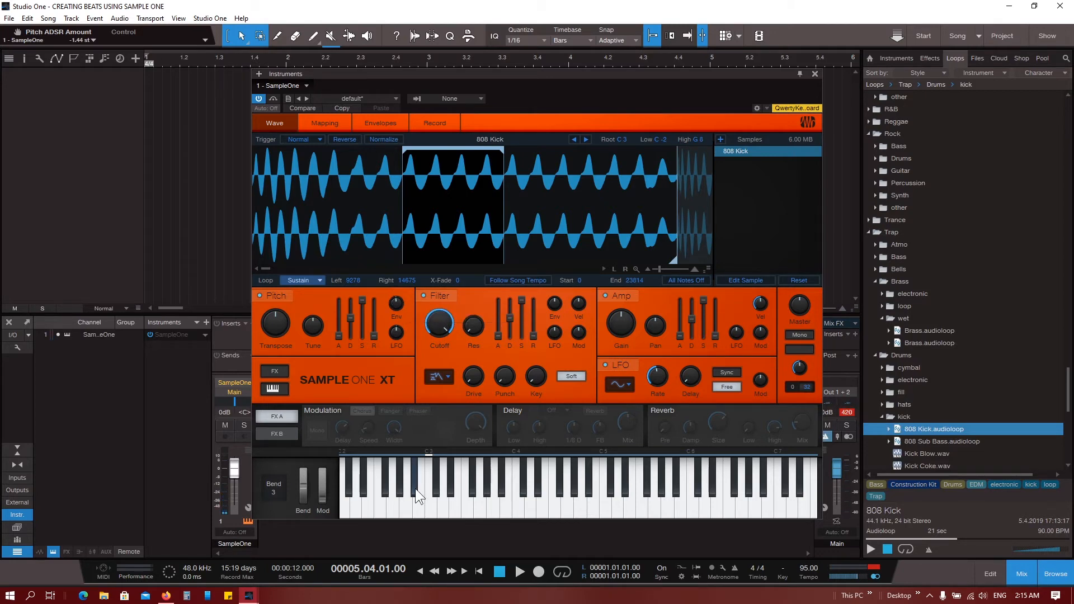
click(430, 505)
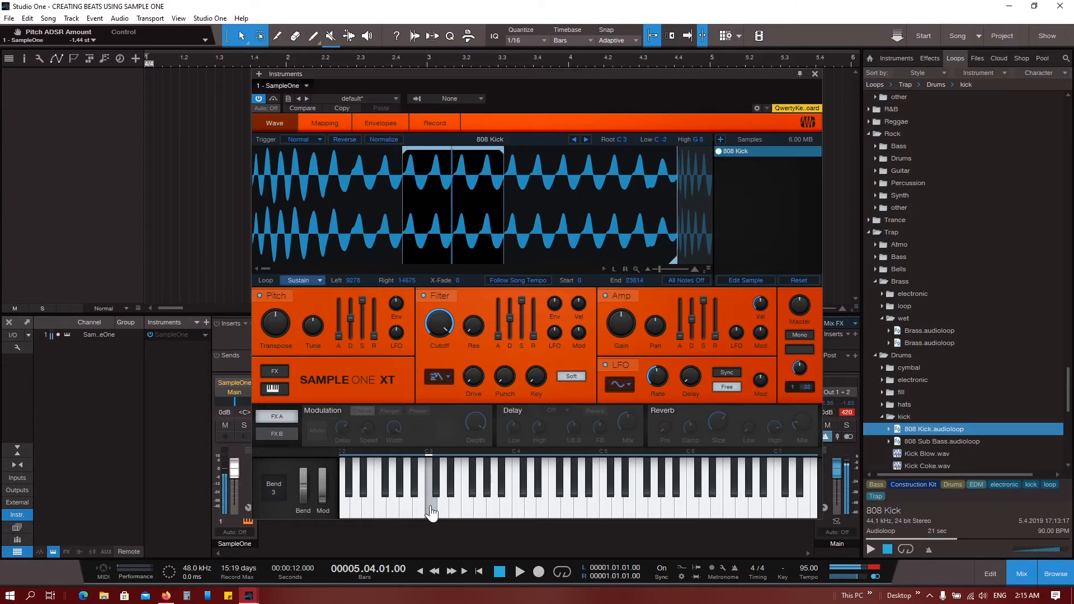
click(431, 507)
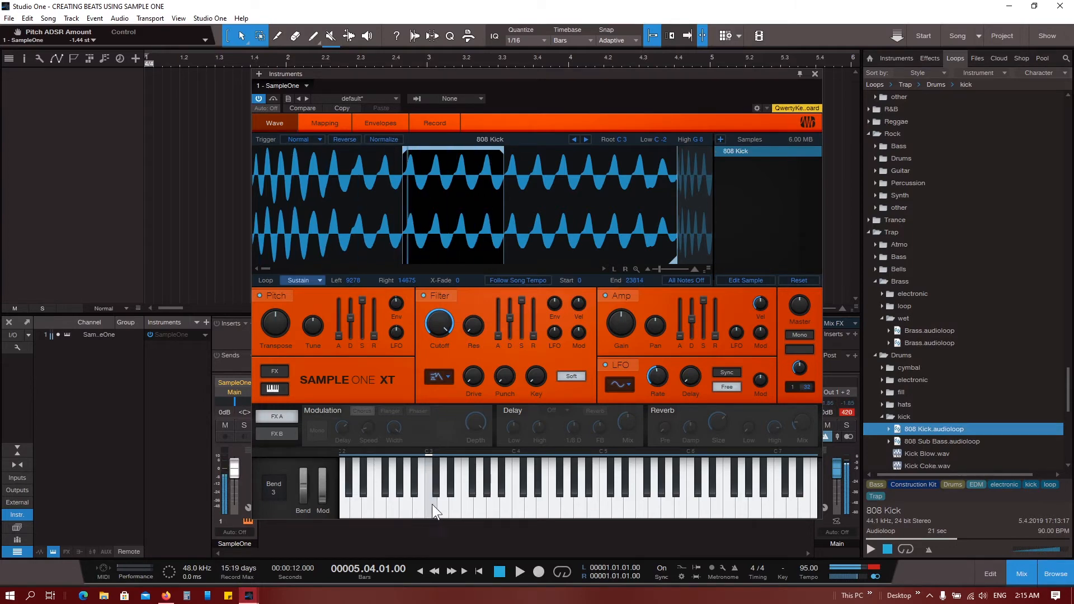
click(448, 509)
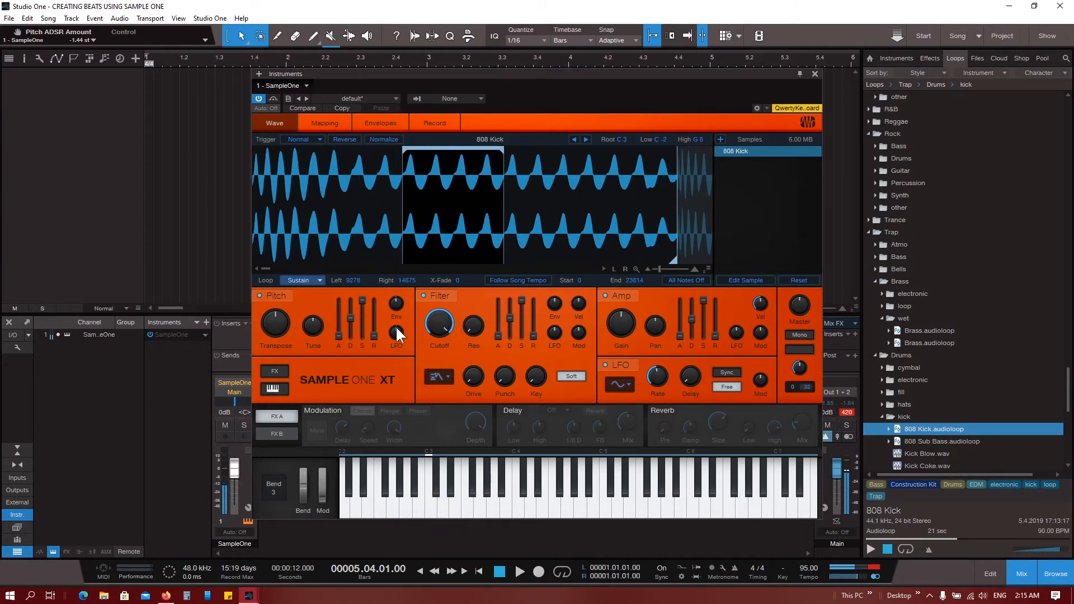
Step: Set the pitch LFO amount to -9.12 st and audition the kick with notes between C3 and D4
drag(397, 334, 395, 342)
click(462, 510)
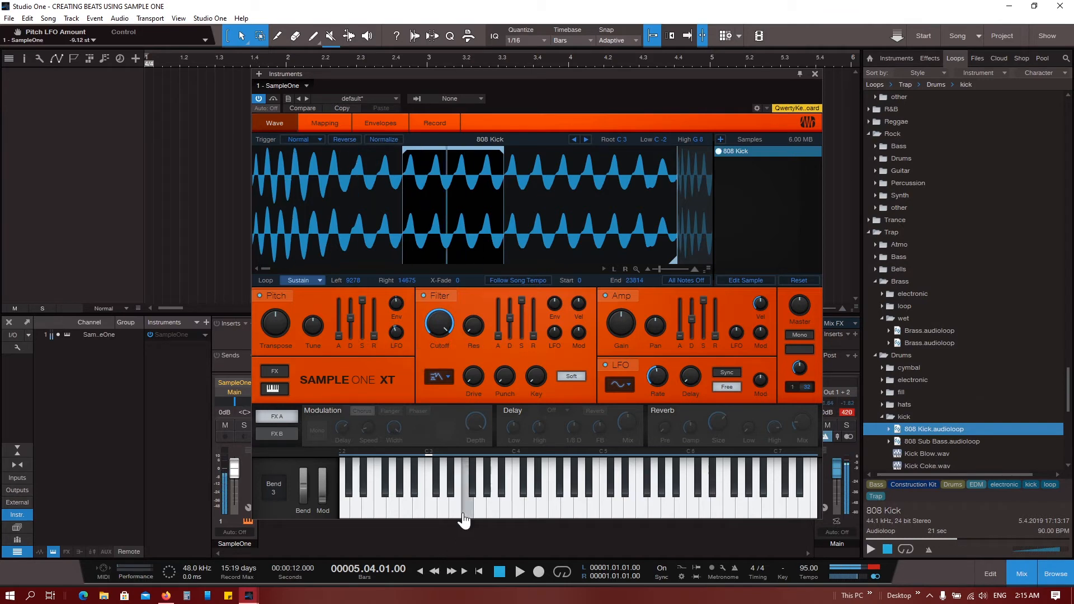
click(482, 512)
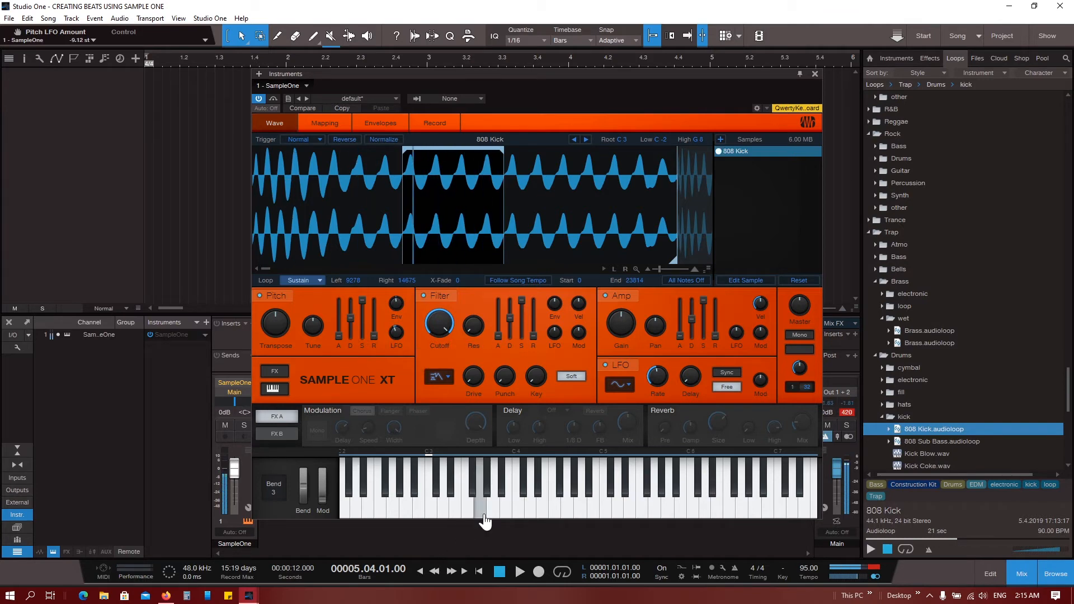
click(465, 520)
click(490, 520)
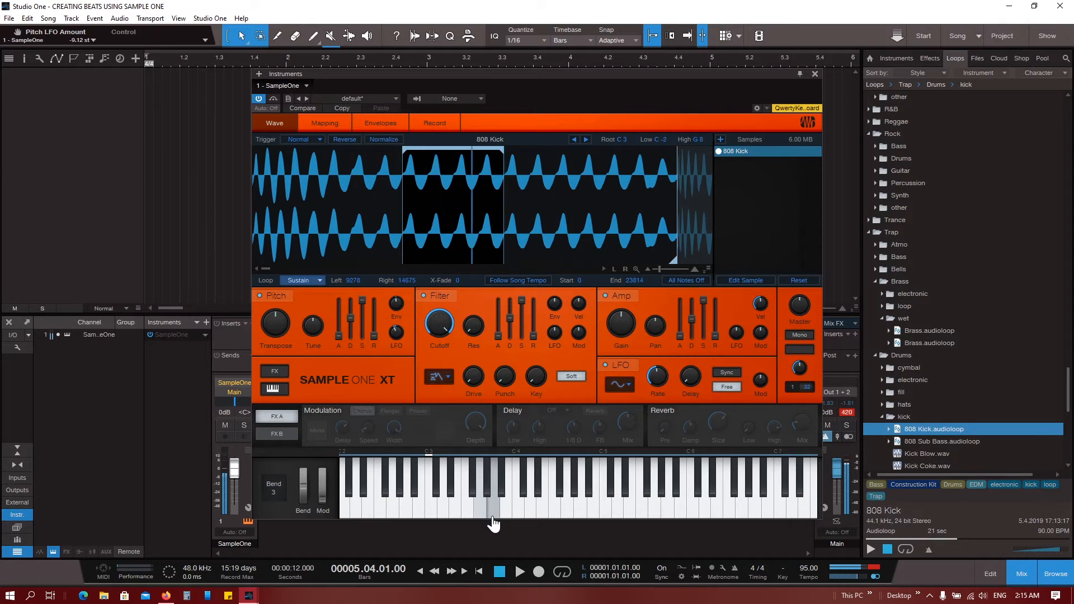
click(508, 521)
click(539, 523)
click(472, 512)
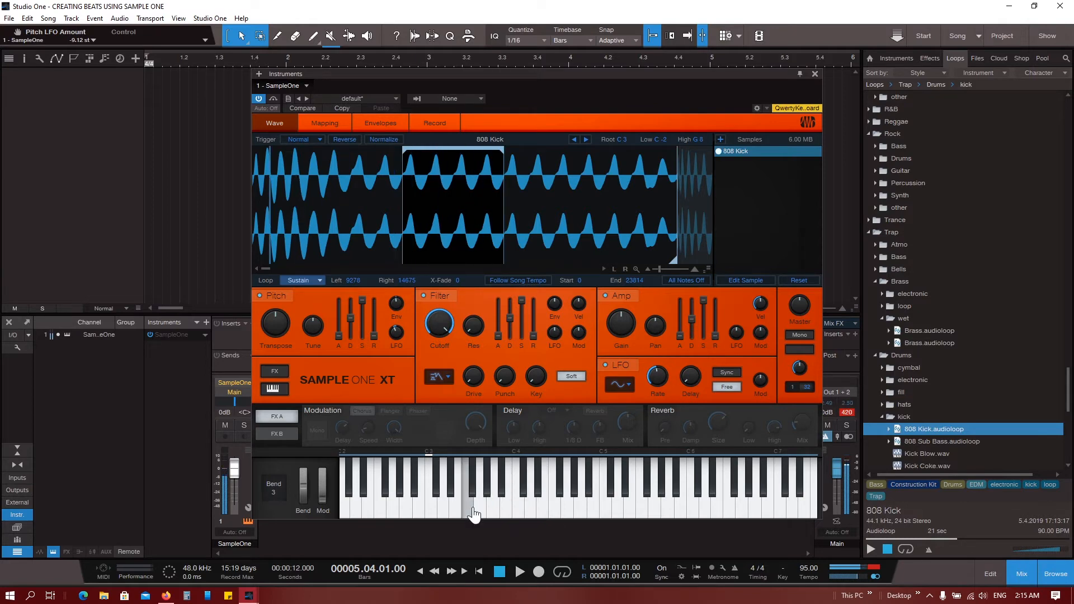
click(451, 513)
click(444, 516)
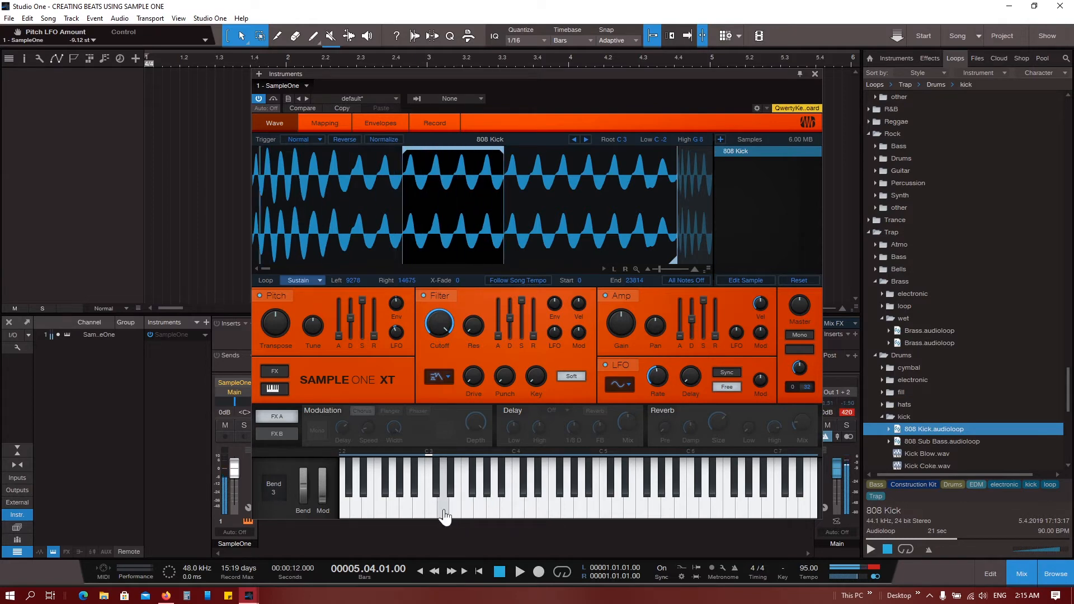
click(433, 517)
click(445, 517)
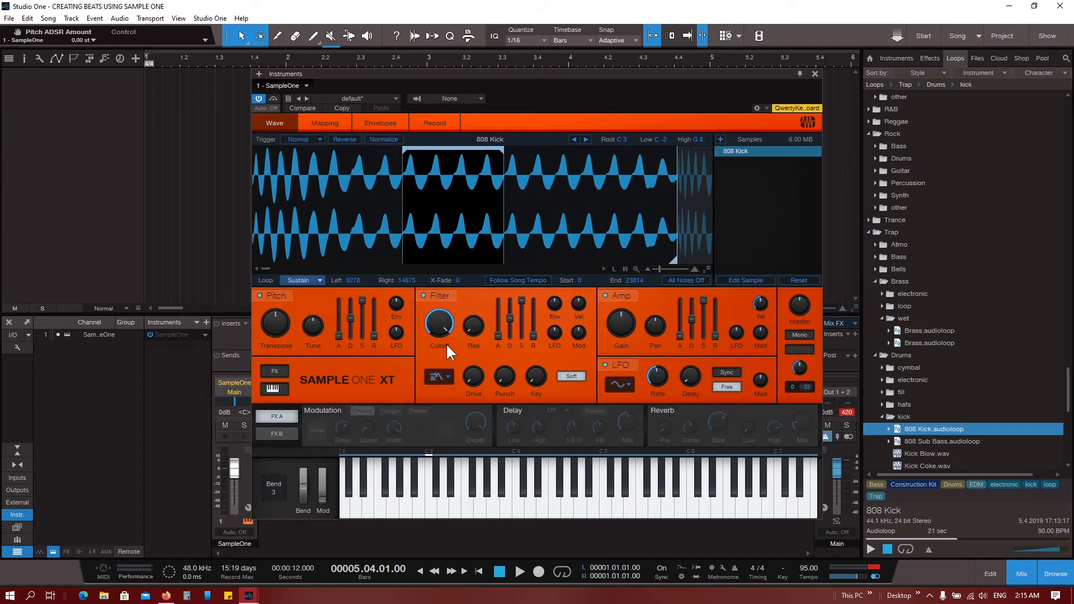
Step: Sweep the filter cutoff down to 632.5 Hz and back up to 20 kHz, auditioning the kick on C3
mouse_move(441, 325)
mouse_down()
mouse_move(443, 387)
mouse_move(446, 314)
mouse_up()
click(435, 513)
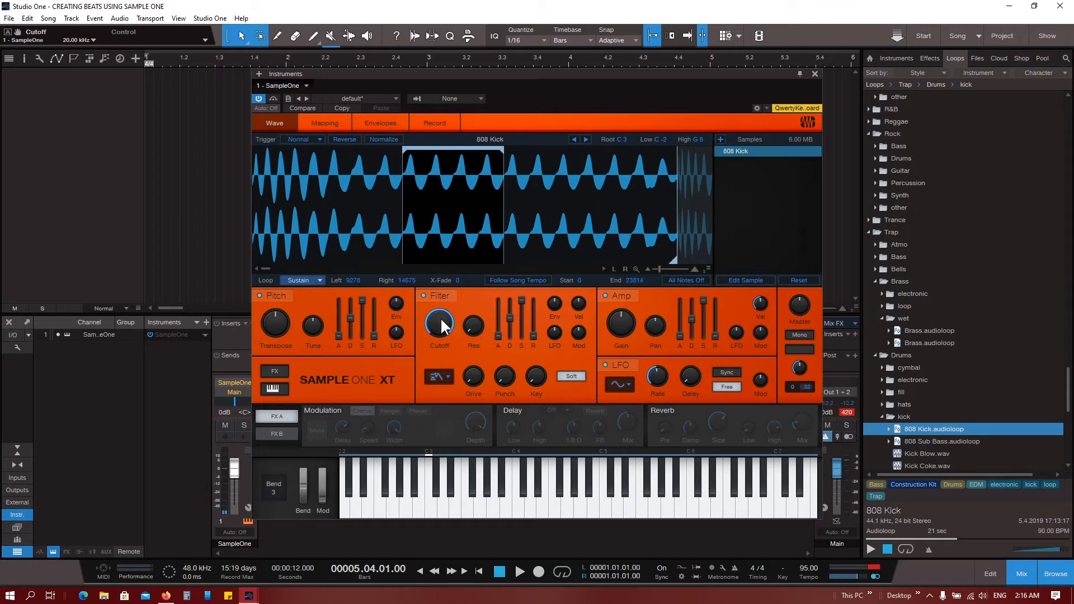
drag(436, 324, 434, 381)
click(428, 510)
drag(438, 329, 436, 326)
click(433, 507)
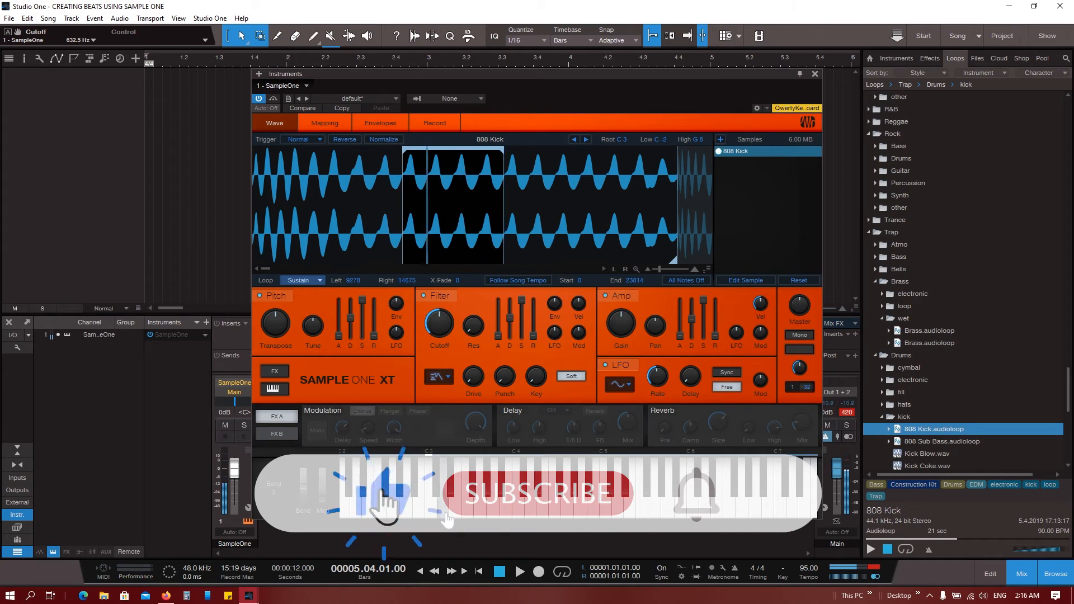
drag(441, 325, 496, 159)
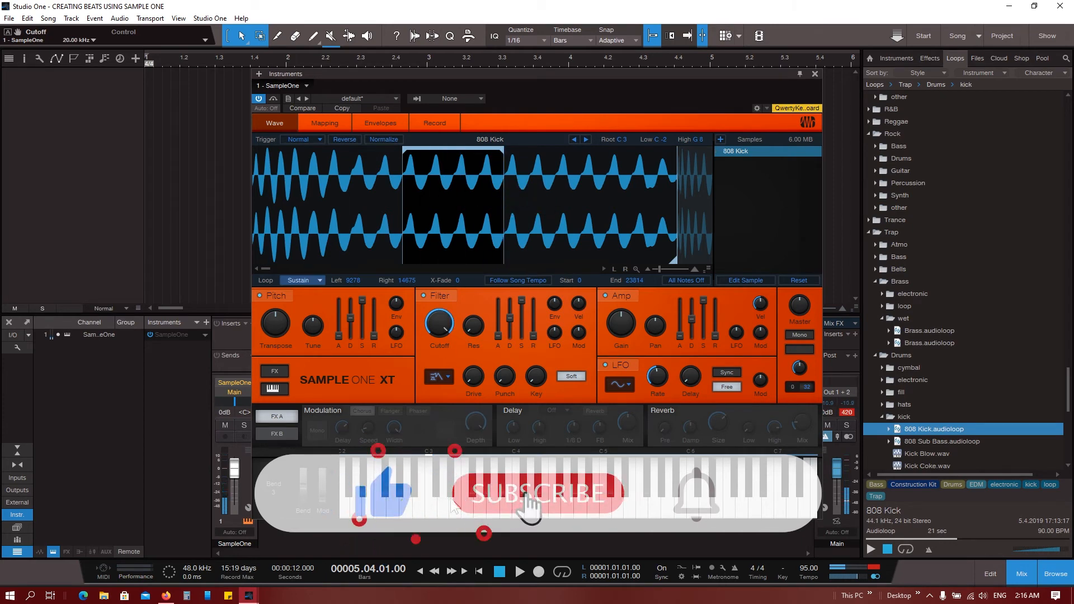
click(427, 518)
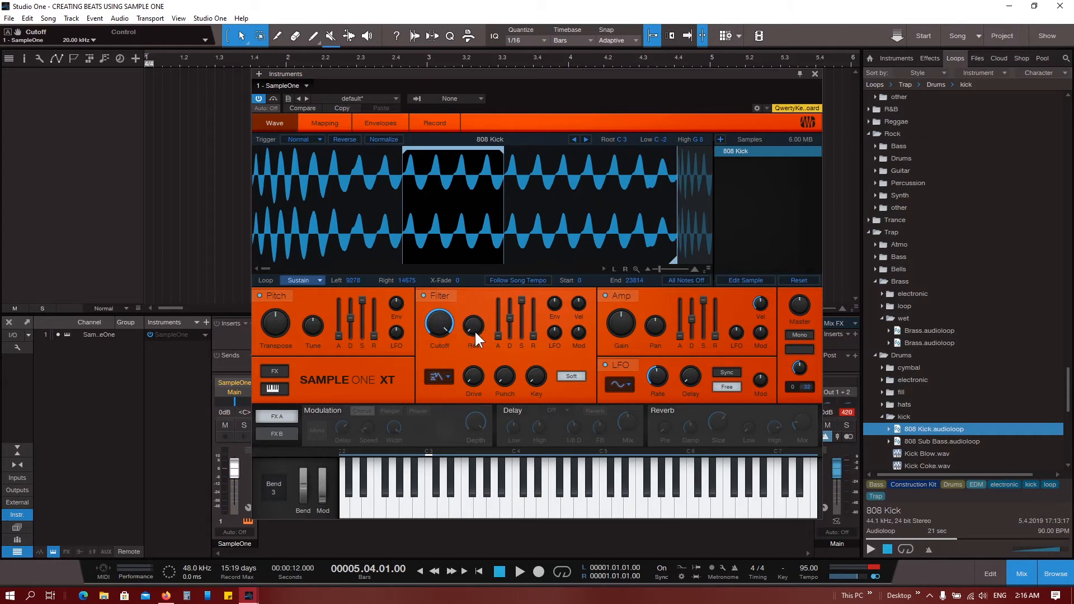
Step: Raise the filter resonance, lower the cutoff to 2.99 kHz and audition the kick repeatedly on C3
mouse_move(471, 335)
drag(469, 329, 491, 227)
drag(440, 323, 434, 400)
click(435, 512)
click(432, 511)
click(431, 512)
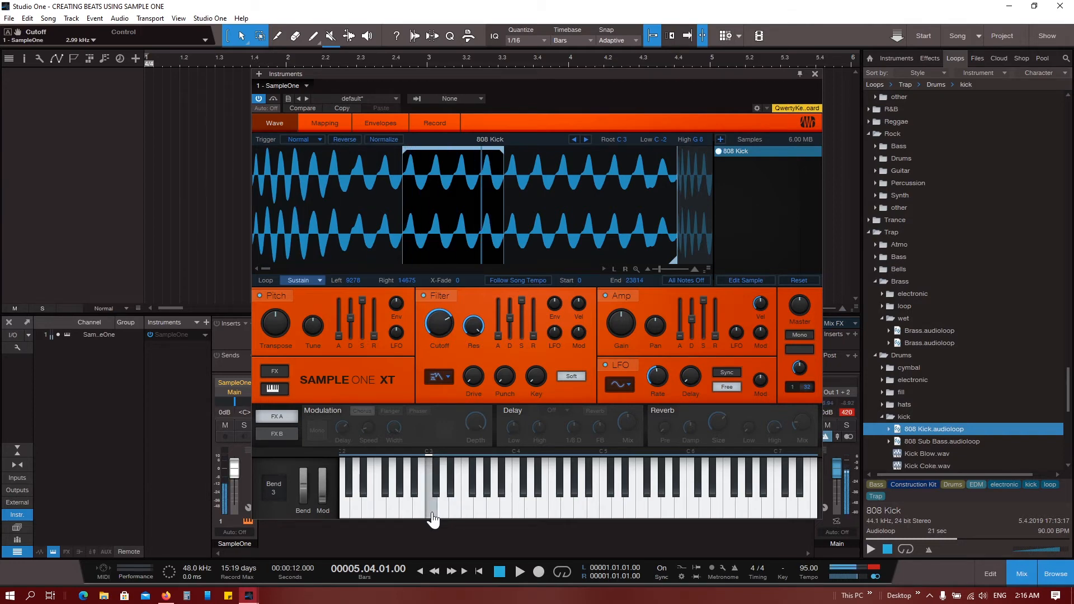
click(431, 511)
click(432, 512)
click(432, 511)
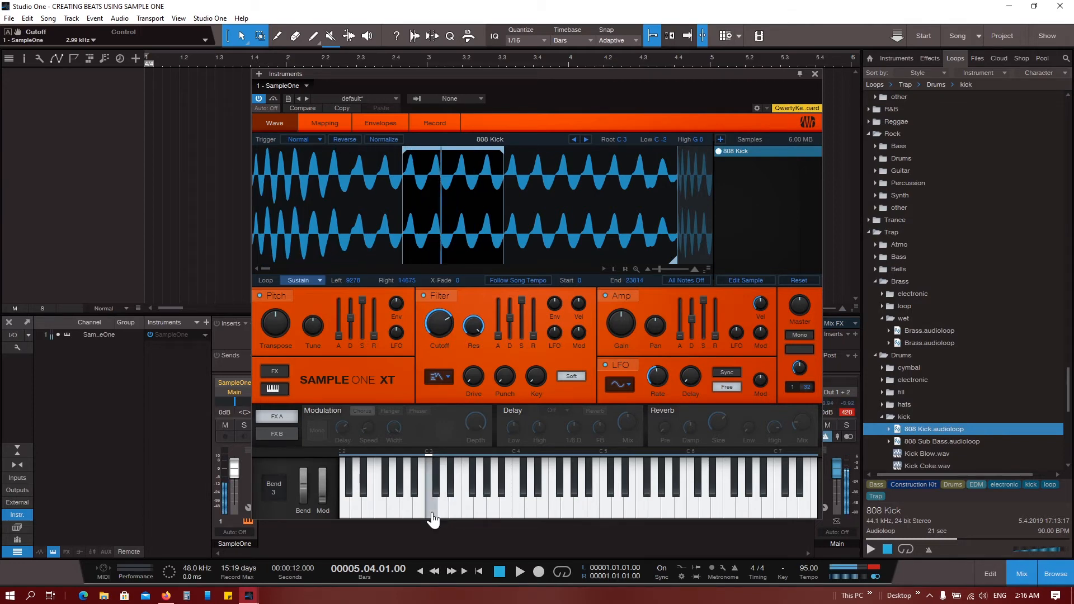
Step: Set the filter cutoff to 20 kHz and resonance to 100 %, and view the available filter types
drag(439, 324, 444, 289)
drag(479, 325, 485, 274)
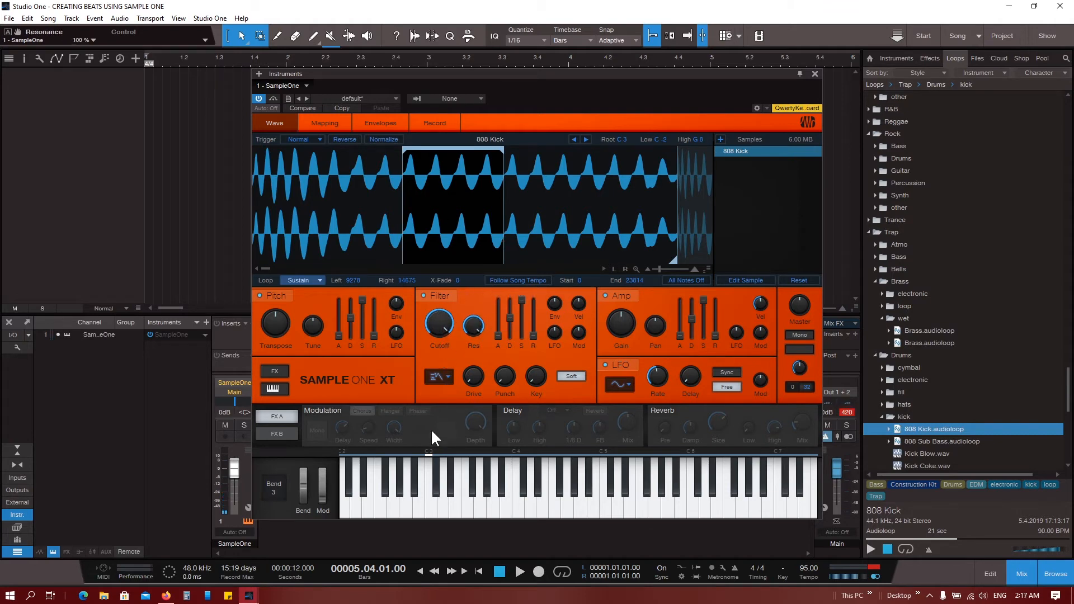
click(437, 376)
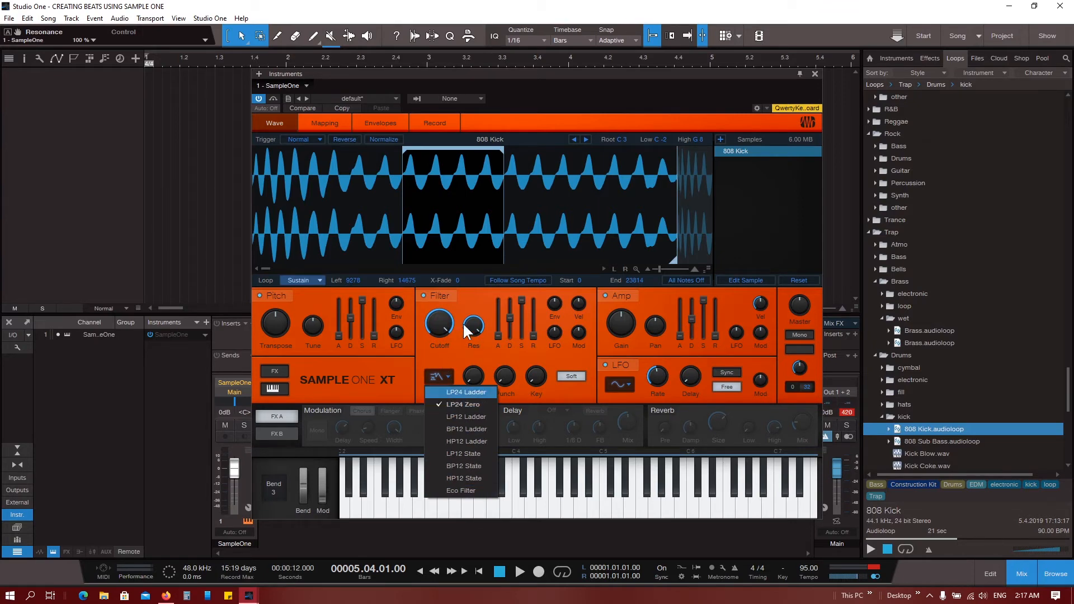
click(457, 353)
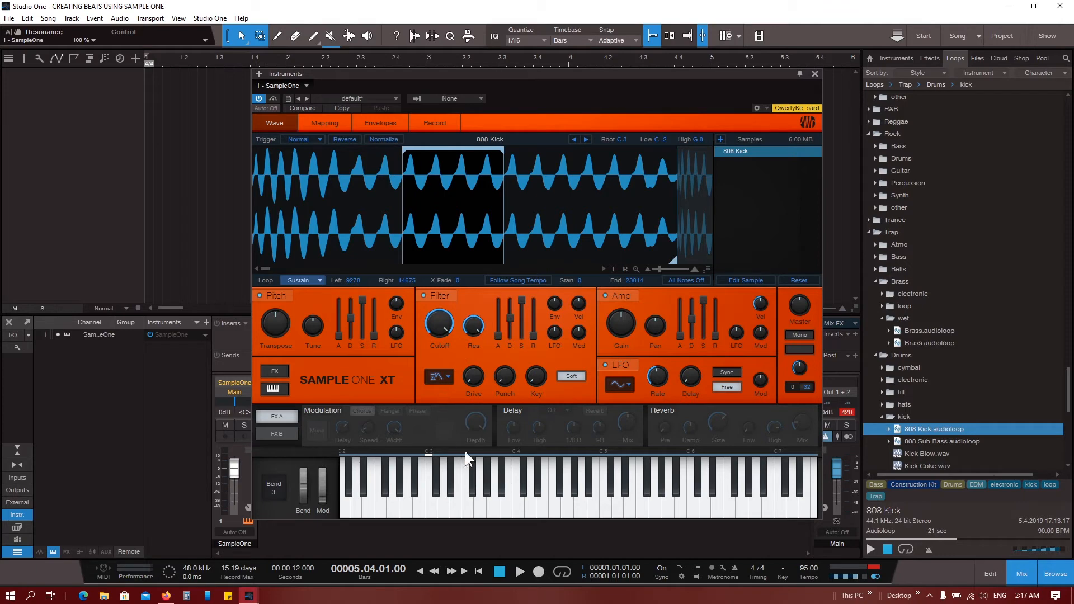
Step: Raise the filter drive and set the punch to 40.5 %, auditioning each change with a note
drag(473, 379, 473, 309)
click(460, 505)
drag(505, 378, 502, 337)
click(458, 511)
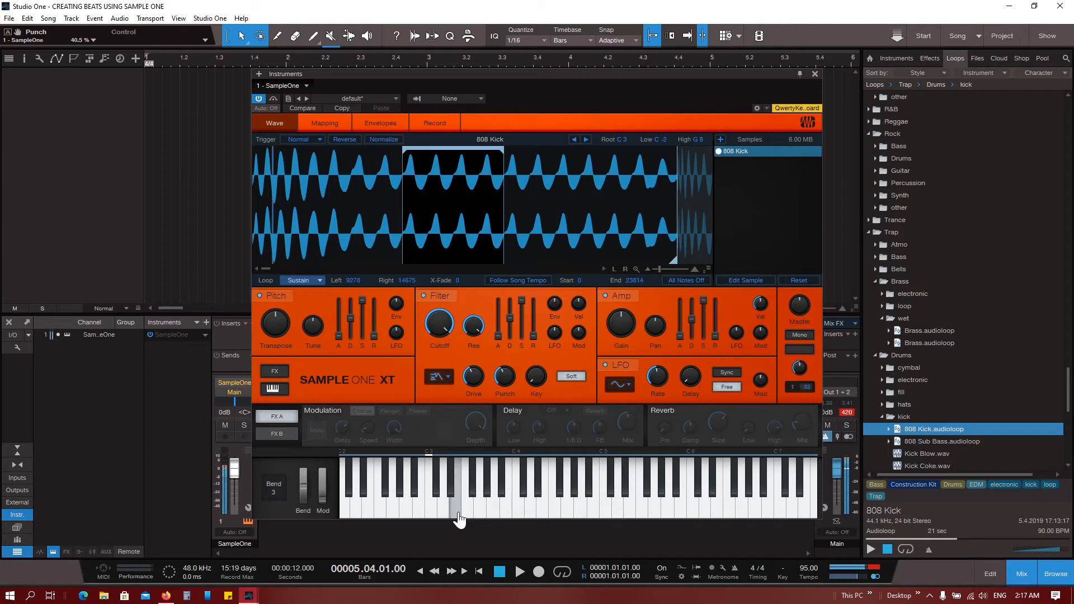
Step: Play notes between B2 and A3, repeating G3, to audition the kick with the added drive and punch
click(466, 512)
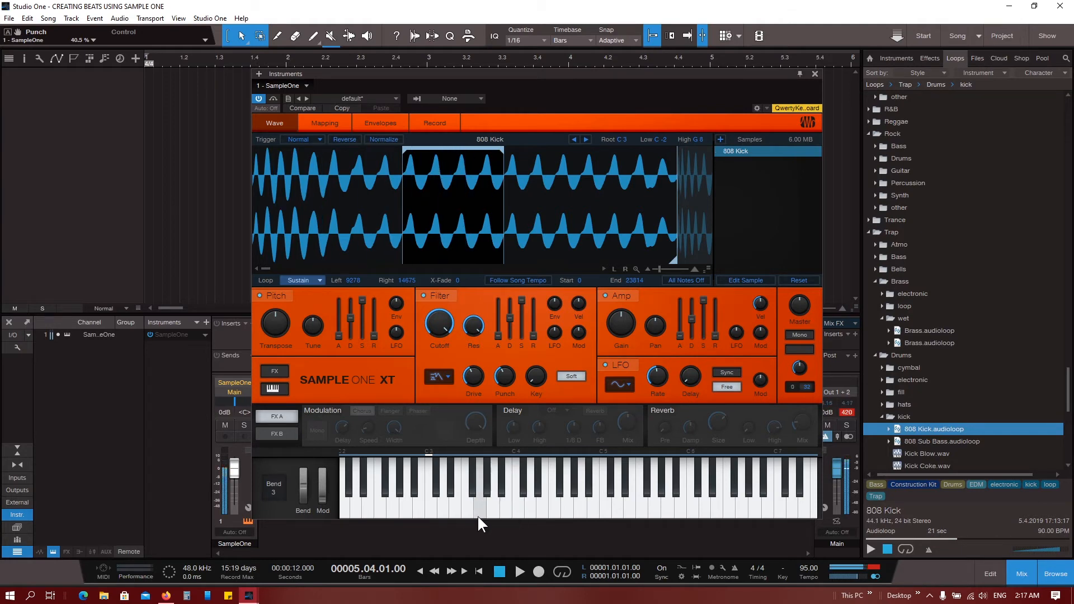
click(470, 516)
click(446, 492)
click(491, 515)
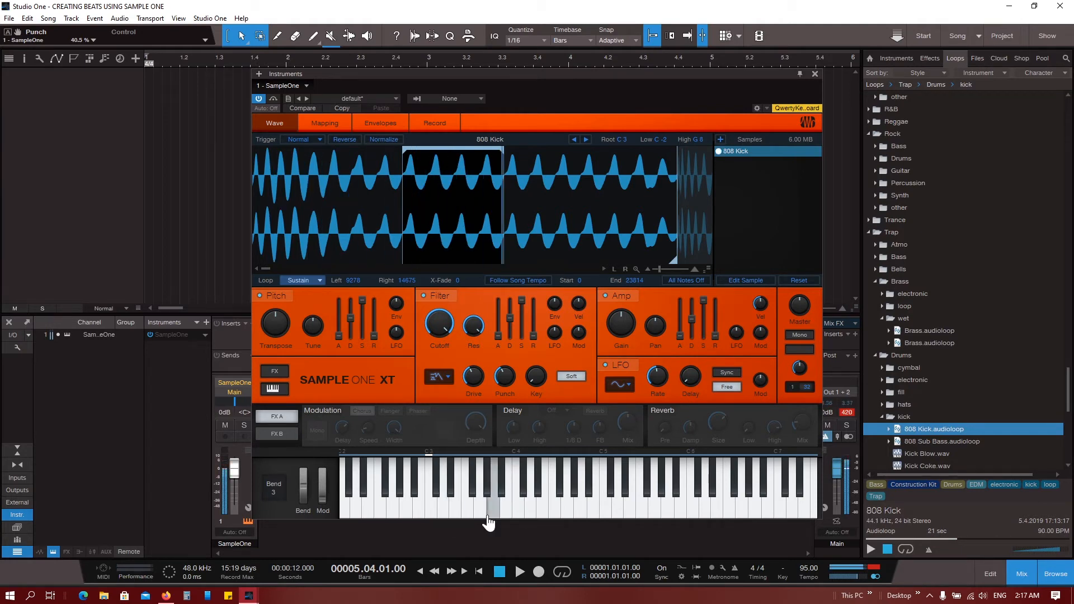
click(468, 517)
click(444, 504)
click(424, 506)
click(468, 516)
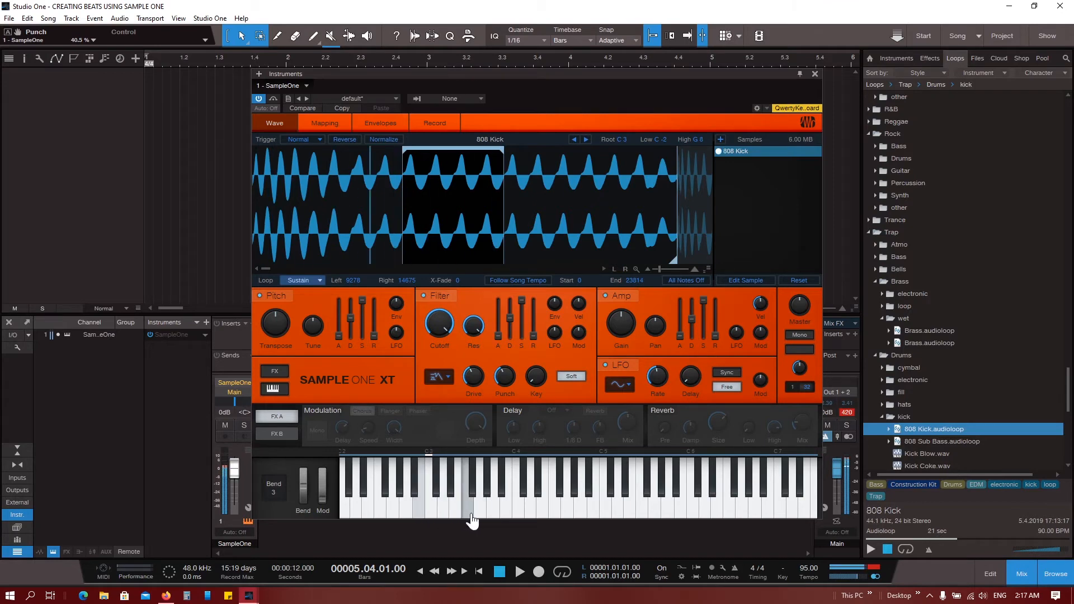
click(476, 518)
click(476, 514)
click(476, 513)
click(475, 513)
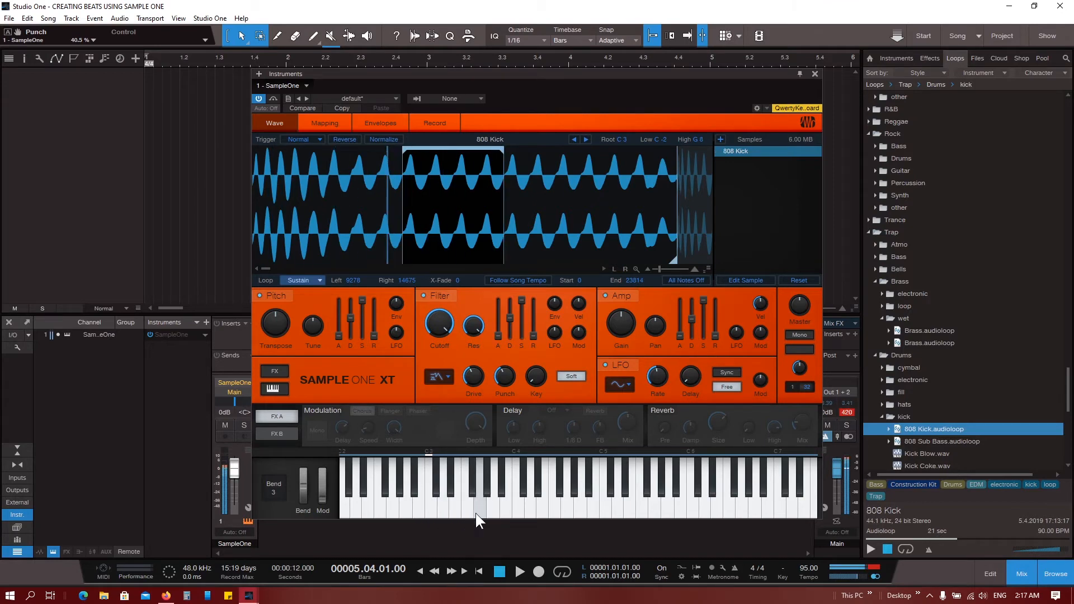
click(476, 513)
click(475, 512)
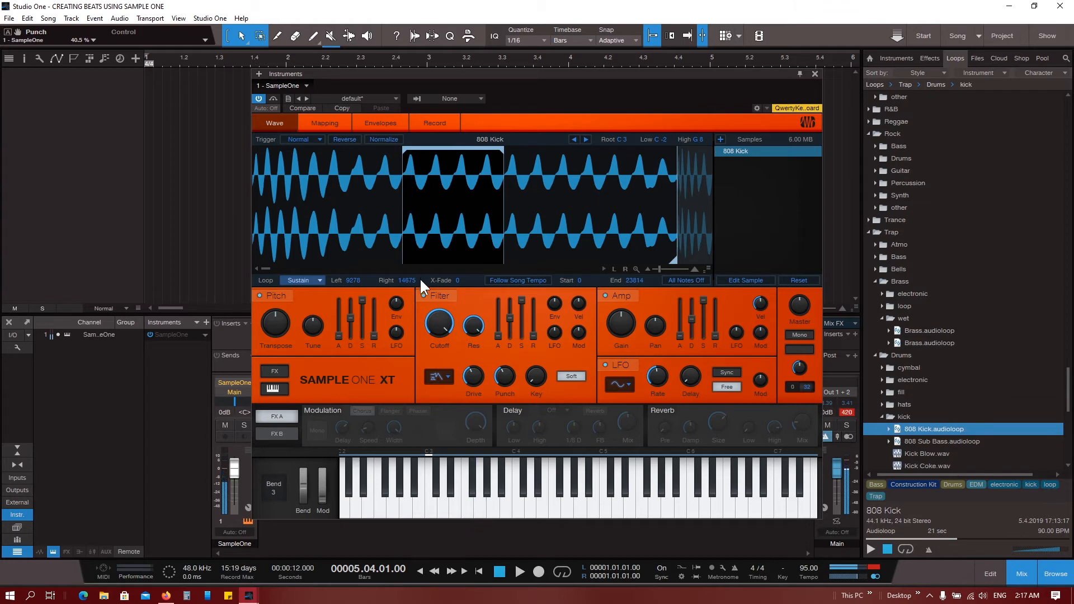
Step: Turn off the Filter section and audition the unfiltered kick repeatedly on G3
click(424, 295)
click(481, 508)
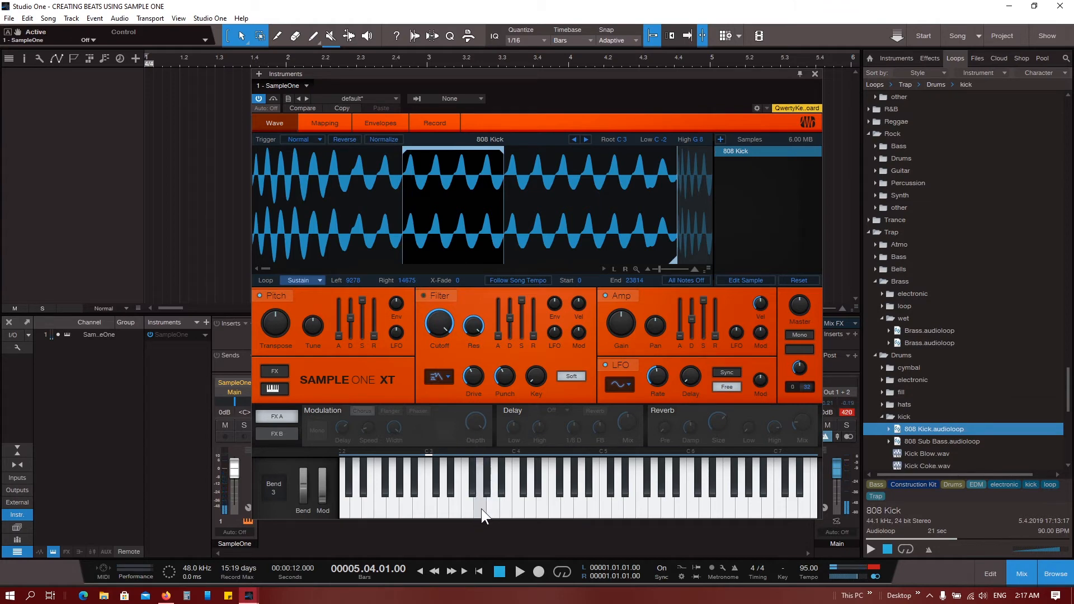
click(481, 508)
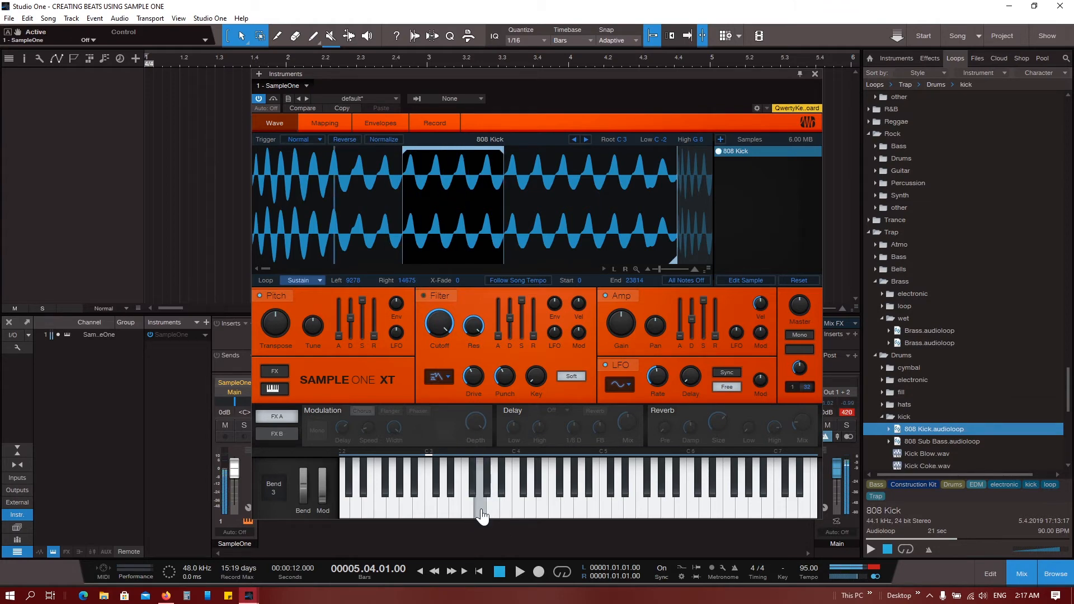
click(481, 509)
click(481, 511)
click(481, 510)
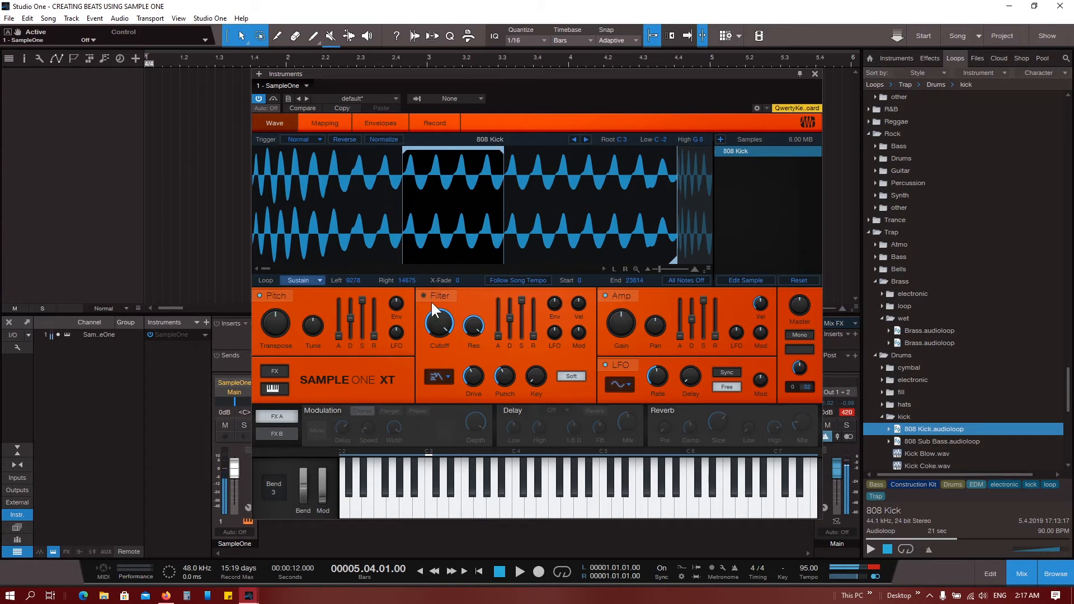
Step: Turn the Filter section back on and audition the filtered kick on notes from E3 up to D4
click(492, 512)
click(492, 512)
click(493, 517)
click(480, 518)
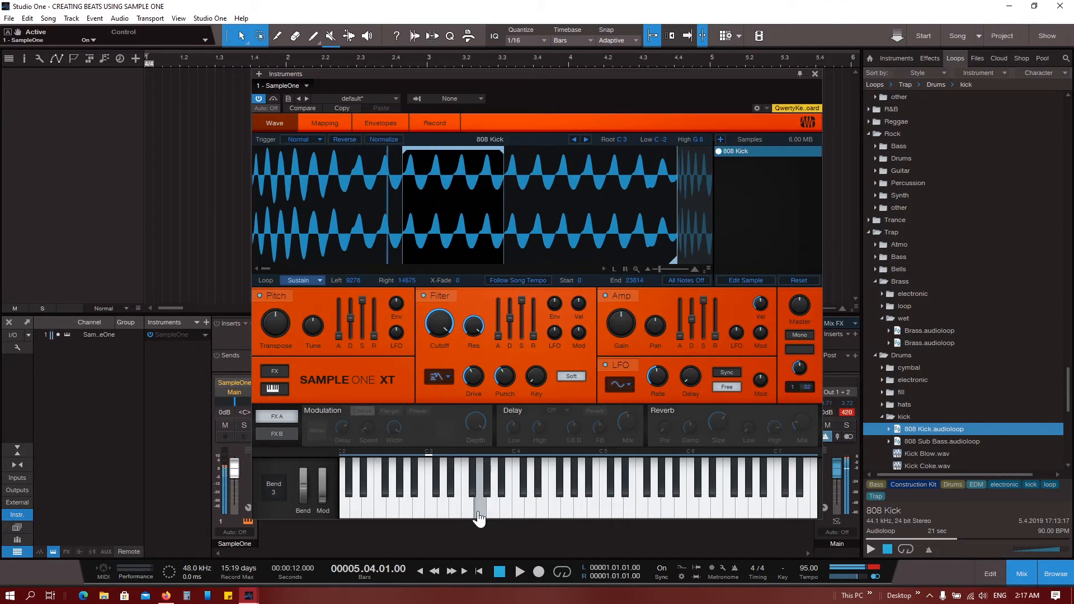
click(493, 518)
click(508, 518)
click(530, 519)
click(507, 512)
click(480, 513)
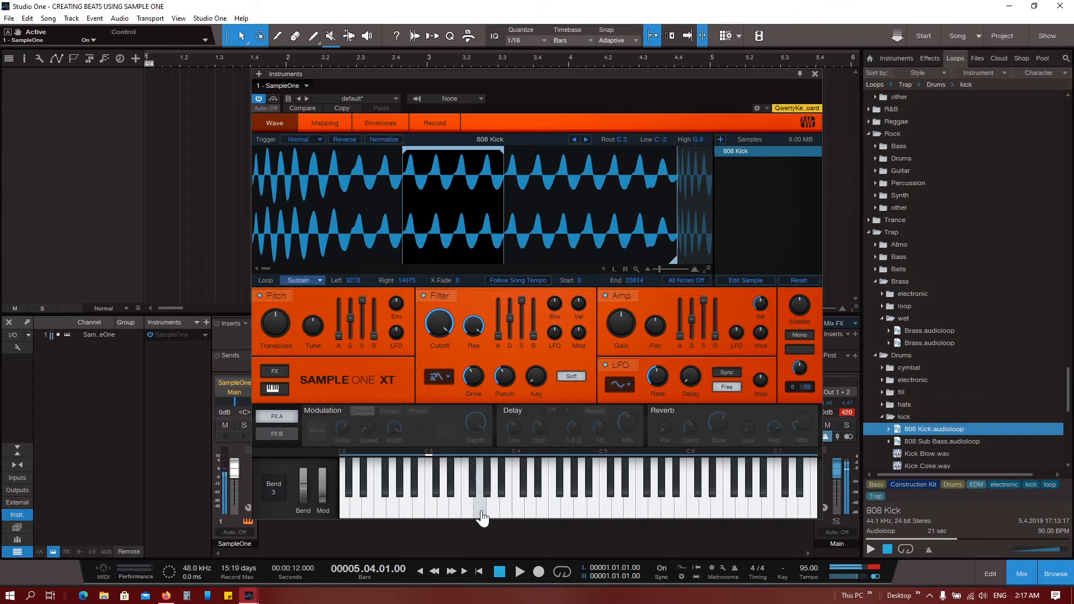
click(458, 509)
click(483, 518)
click(517, 513)
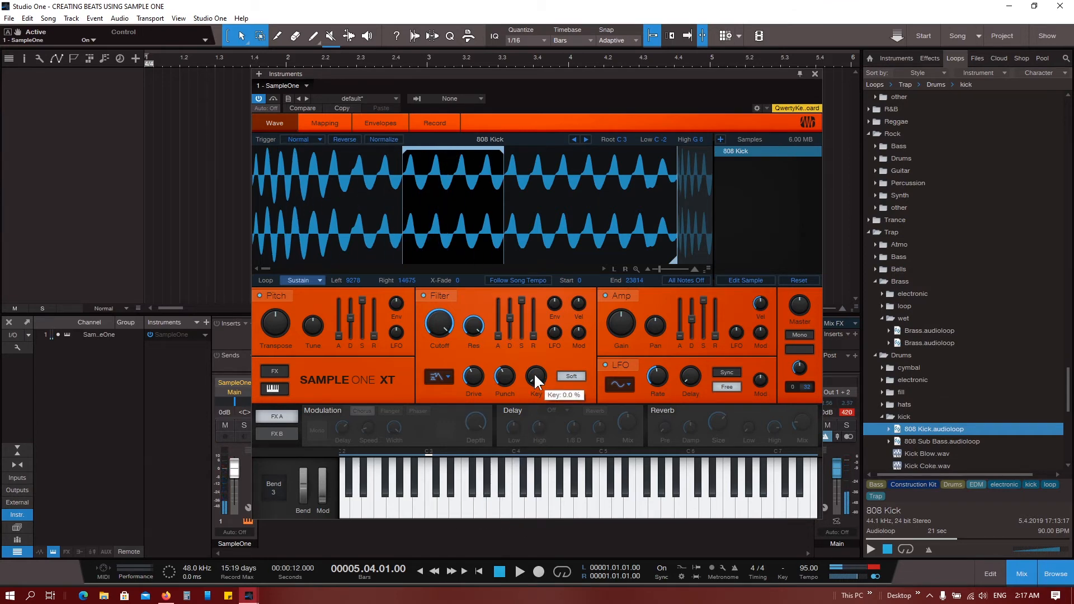
Step: Set the filter key scaling to 66 % and lower the cutoff slightly, trying several positions of both controls
drag(536, 382, 552, 322)
mouse_move(492, 516)
mouse_down()
mouse_move(444, 515)
mouse_move(536, 519)
mouse_move(480, 515)
mouse_move(451, 491)
mouse_move(515, 443)
mouse_up()
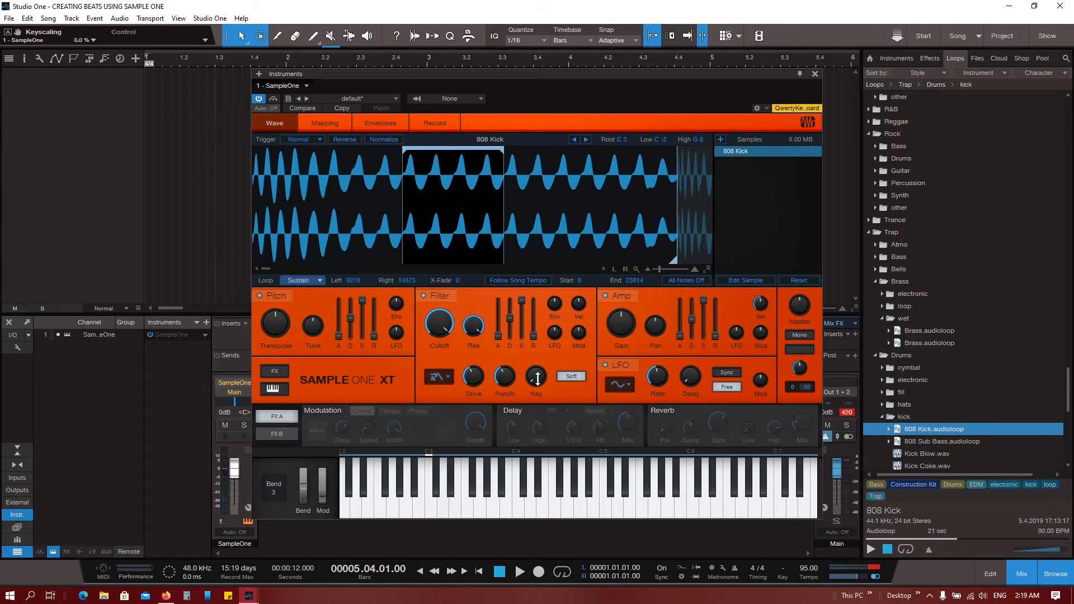
drag(537, 379, 526, 457)
mouse_move(441, 323)
drag(532, 374, 559, 303)
drag(439, 321, 436, 368)
mouse_move(545, 380)
mouse_down()
mouse_move(533, 400)
mouse_move(537, 390)
mouse_up()
drag(434, 323, 441, 309)
mouse_move(437, 325)
Step: Audition the key-scaled filter on high notes around B3 and repeatedly on C3, and turn the key scaling back down fully
click(513, 507)
click(495, 505)
click(495, 506)
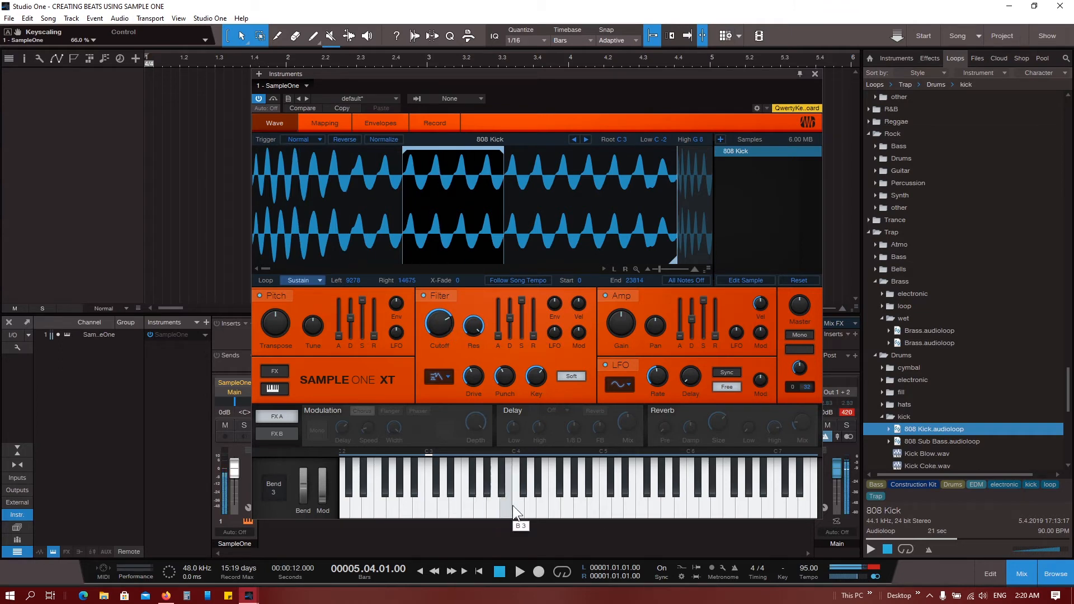
click(513, 506)
click(428, 513)
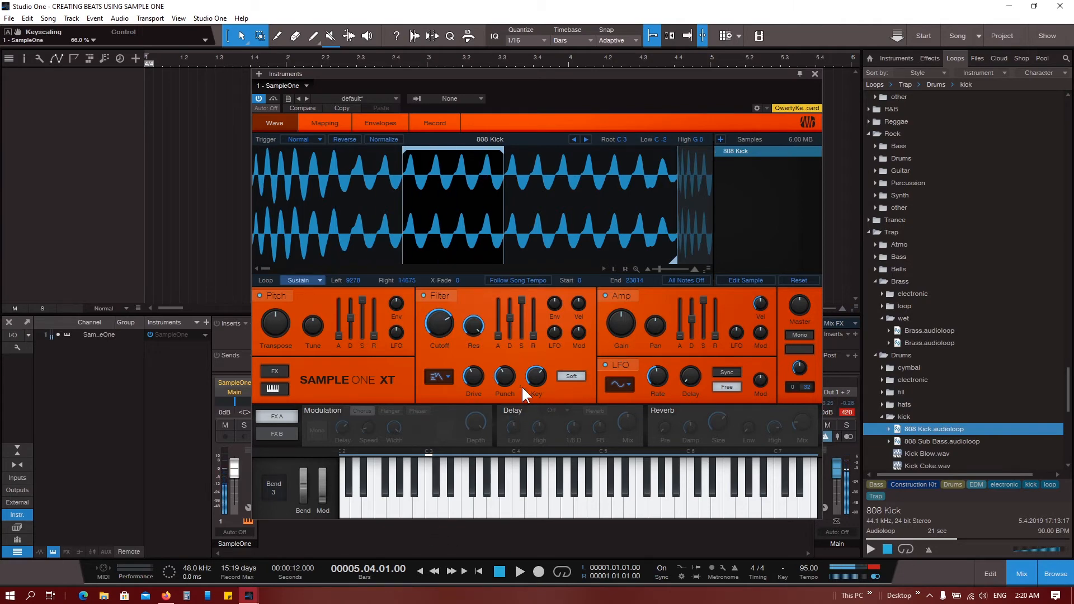
click(430, 513)
click(431, 516)
click(431, 516)
mouse_move(537, 375)
drag(534, 373, 545, 416)
drag(541, 377, 542, 420)
Step: Set the filter envelope amount to 2.16 kHz and the filter LFO amount to 8.00 kHz, auditioning with C3
mouse_move(554, 305)
mouse_down()
mouse_move(554, 287)
mouse_move(554, 305)
mouse_up()
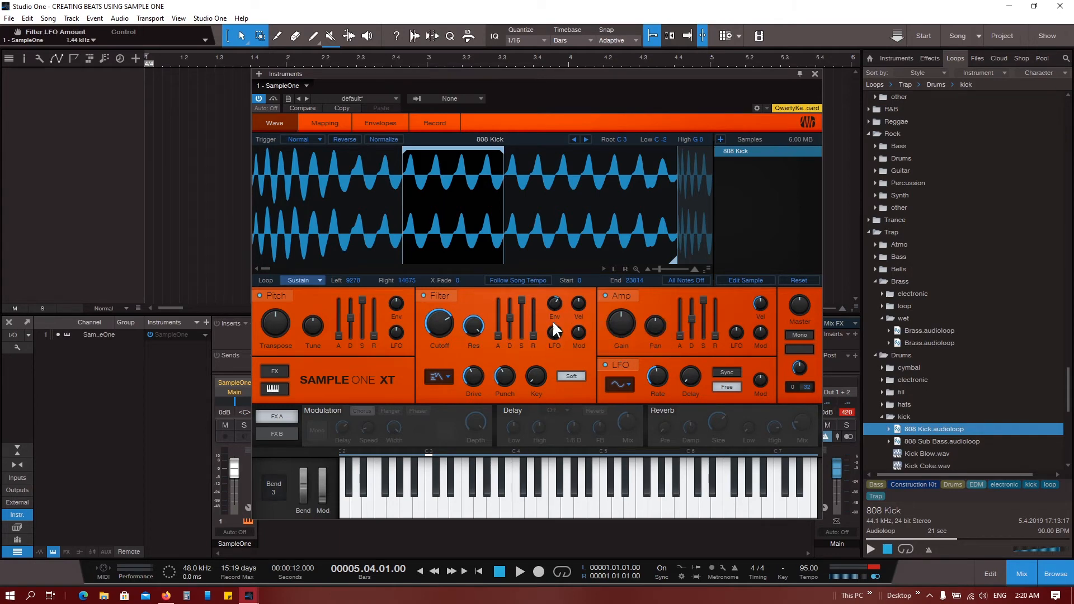
click(432, 503)
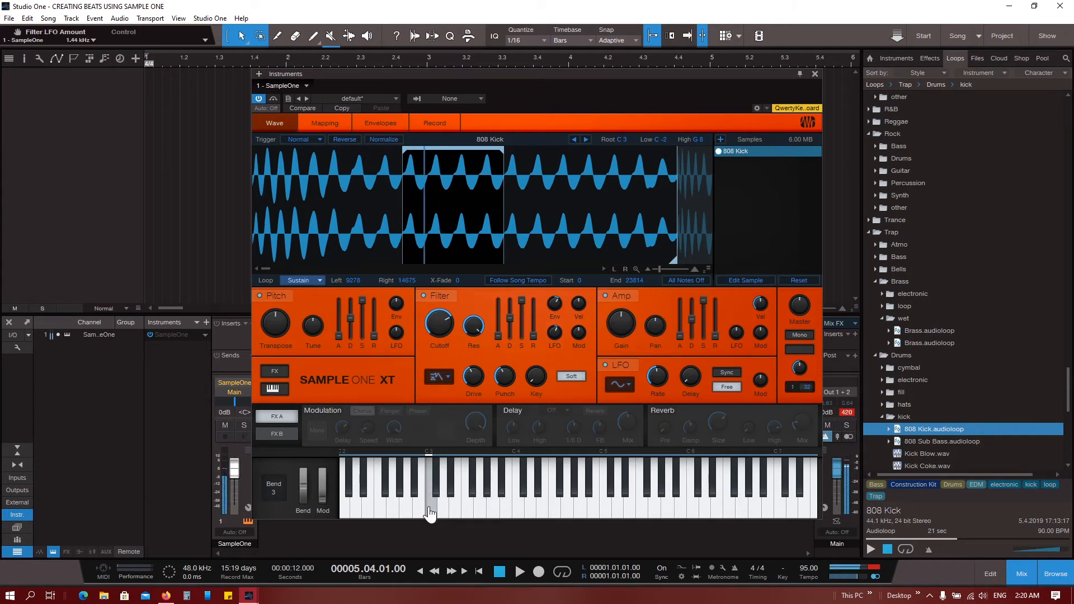
drag(558, 324, 557, 305)
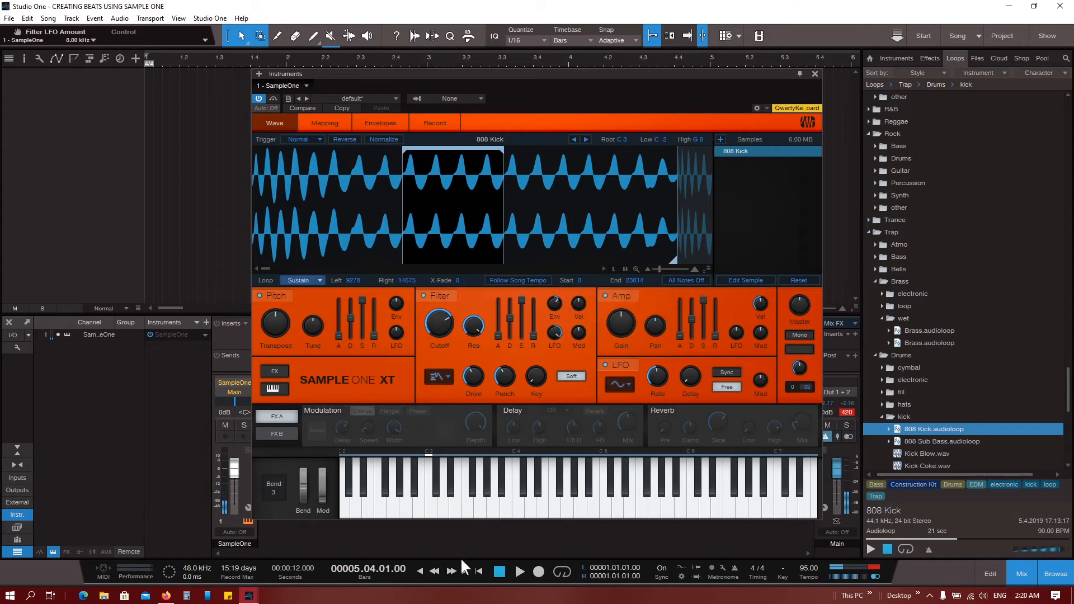
click(434, 509)
Step: Raise the filter envelope amount to 3.28 kHz and audition the kick on C3
mouse_move(556, 302)
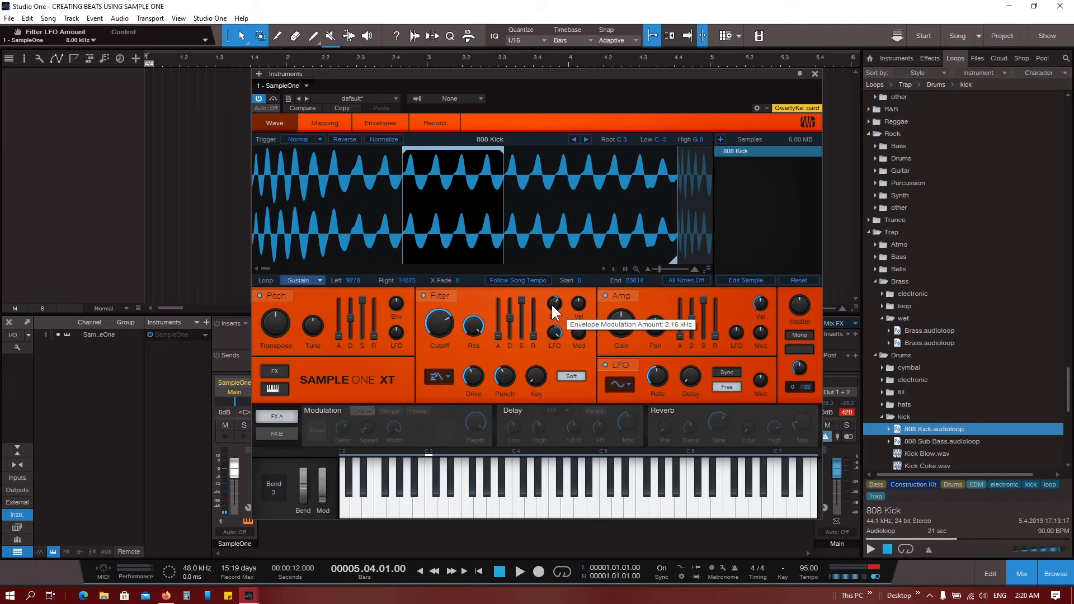
drag(556, 306, 555, 302)
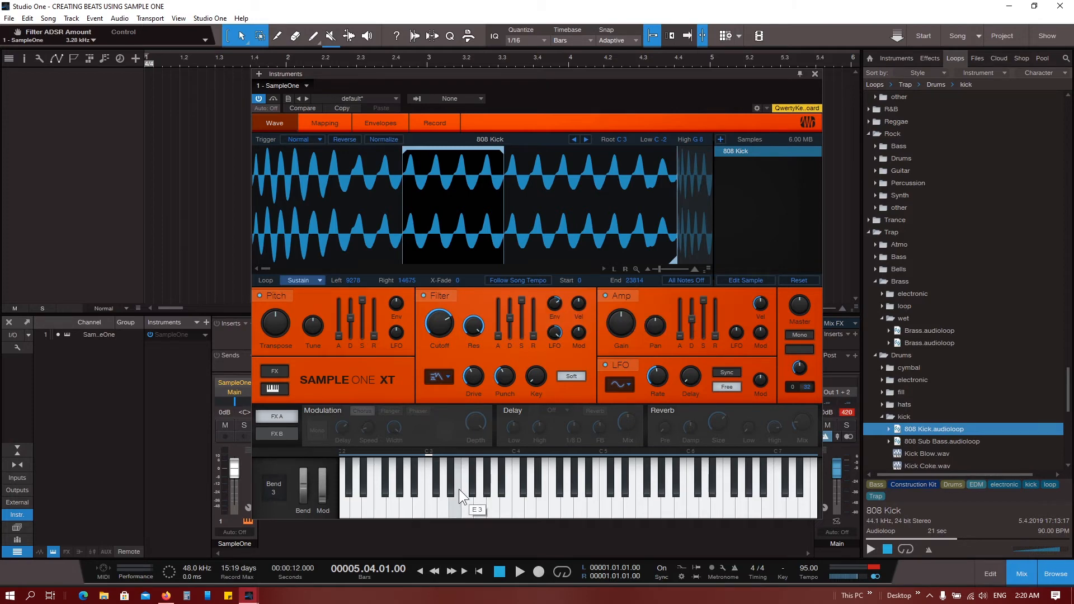
click(429, 511)
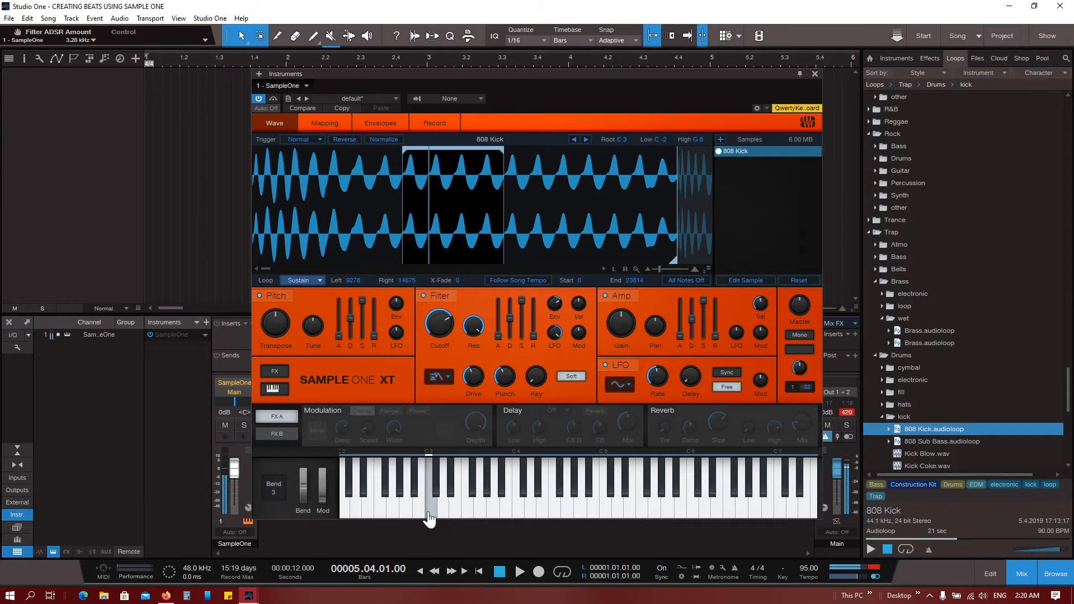
drag(428, 513, 429, 513)
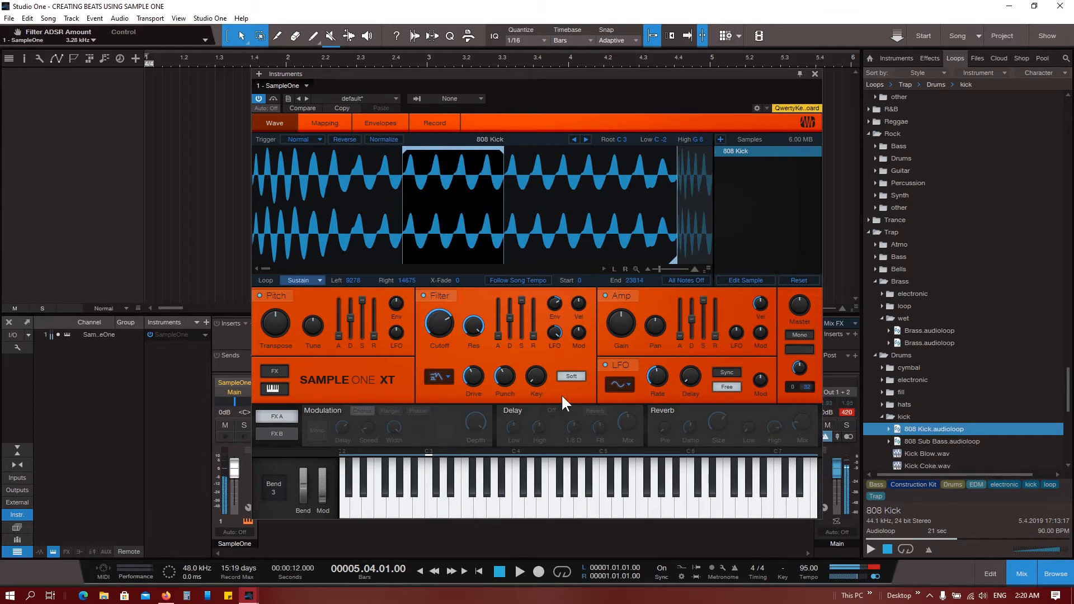
Step: Reduce the filter LFO amount to 1.76 kHz, trying 1.36 kHz and 560 Hz, and audition the kick repeatedly on C3
mouse_move(552, 330)
mouse_down()
mouse_move(547, 367)
mouse_move(556, 338)
mouse_up()
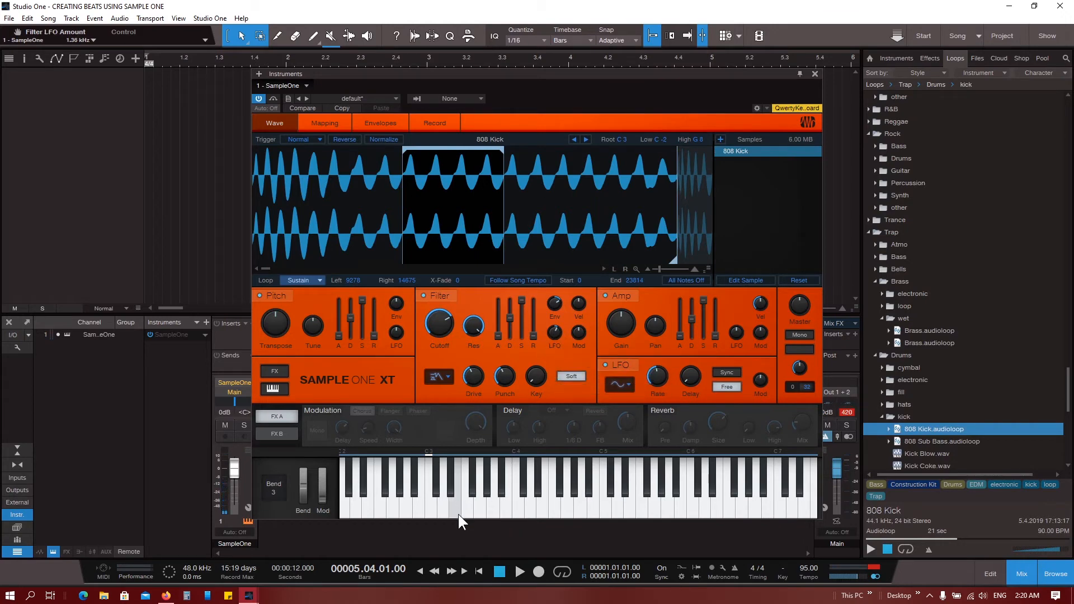
drag(458, 515, 435, 506)
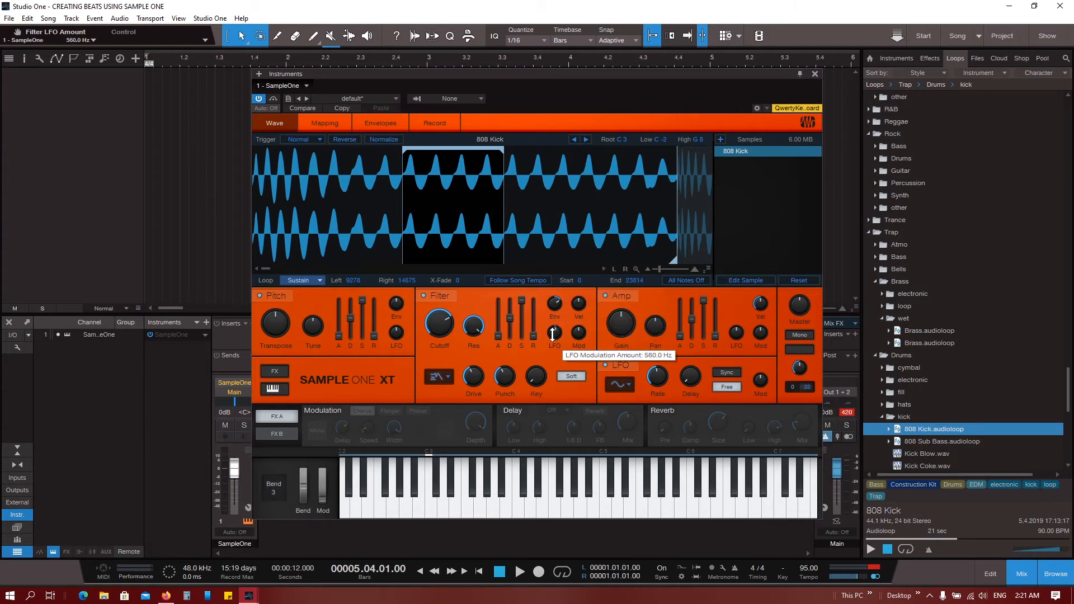
drag(554, 330, 553, 330)
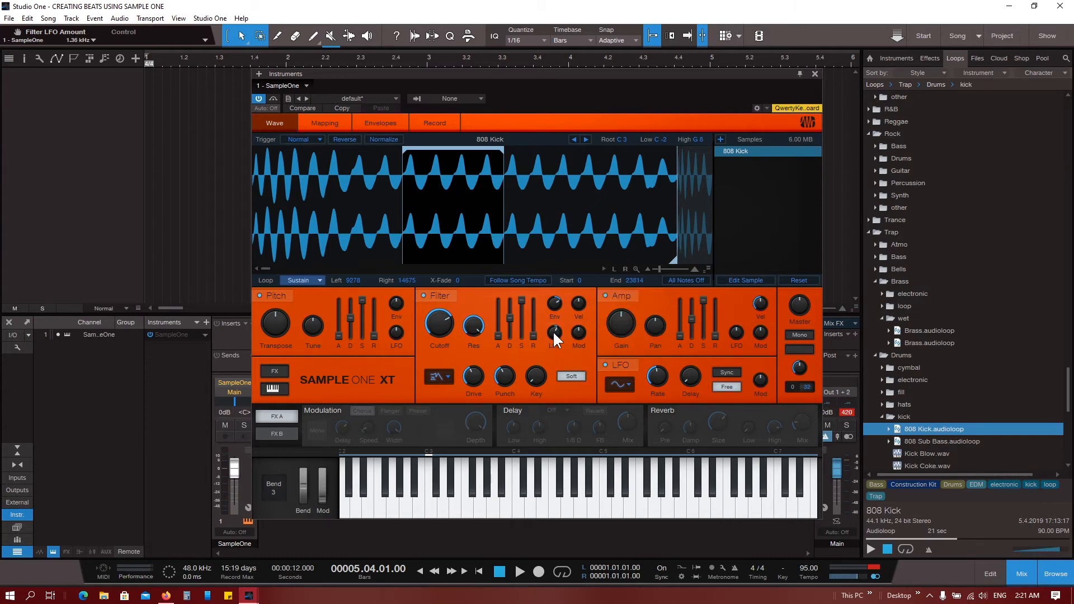
drag(442, 515, 433, 514)
click(435, 509)
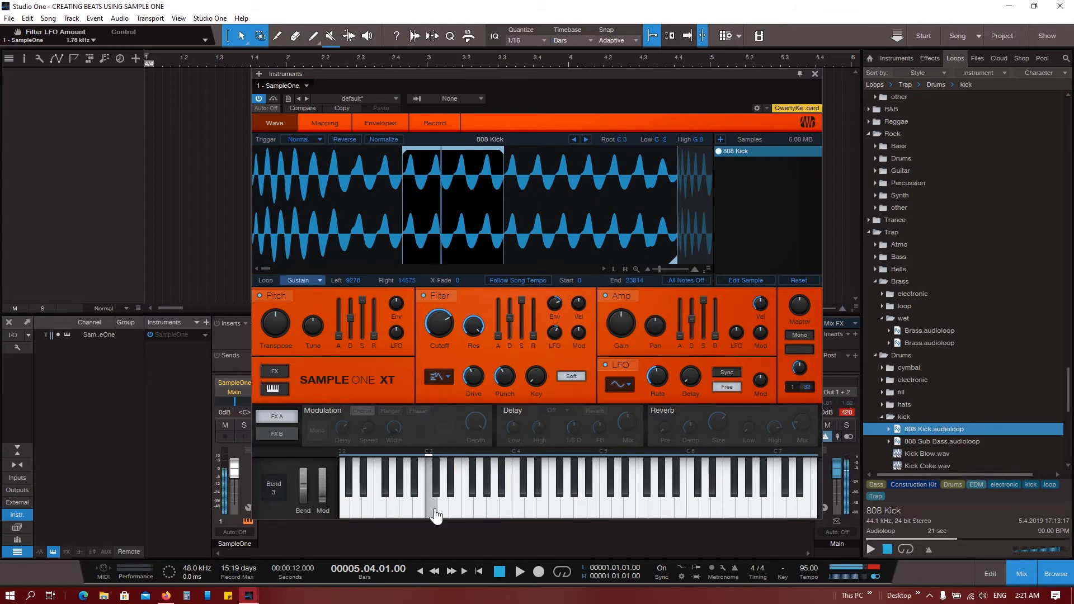
click(436, 511)
click(435, 510)
click(436, 510)
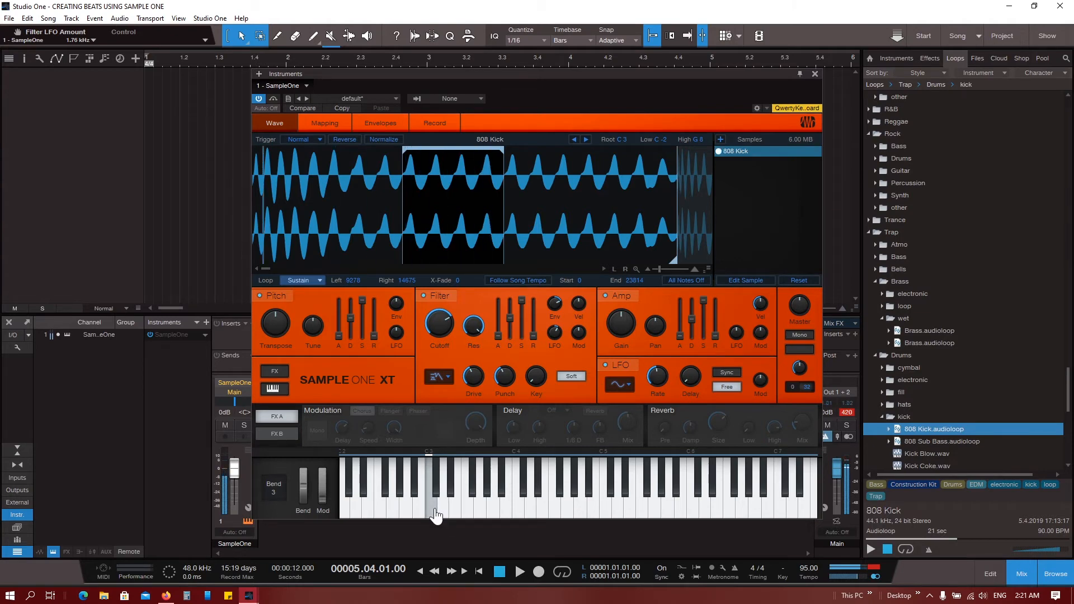
click(436, 511)
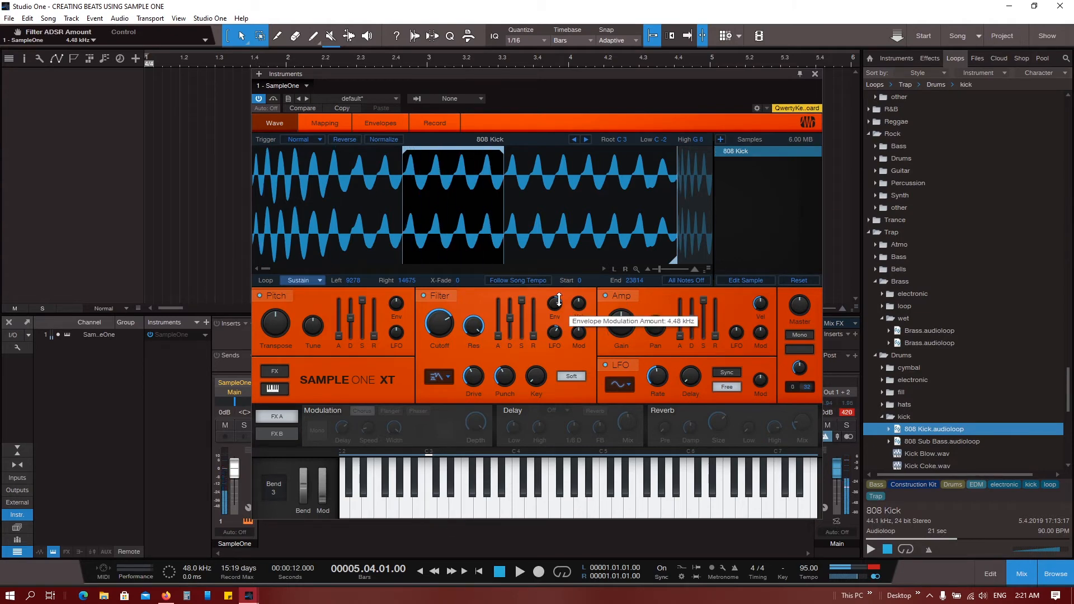
Step: Raise the filter envelope amount to 5.44 kHz and the filter LFO amount to 2.40 kHz, auditioning each with C3
drag(554, 303, 554, 288)
click(425, 513)
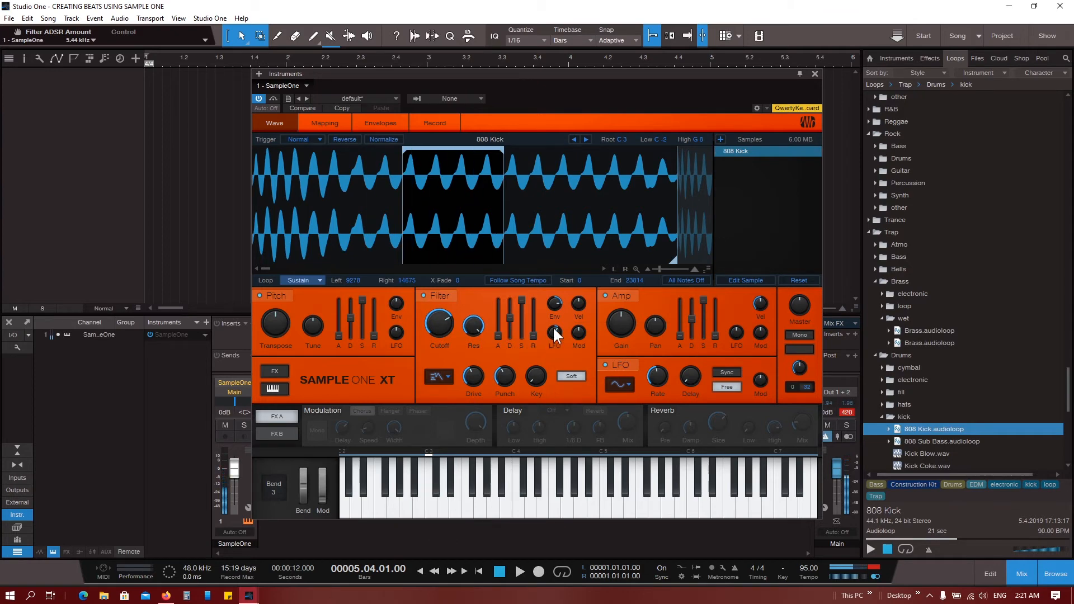
drag(552, 330, 554, 324)
click(434, 503)
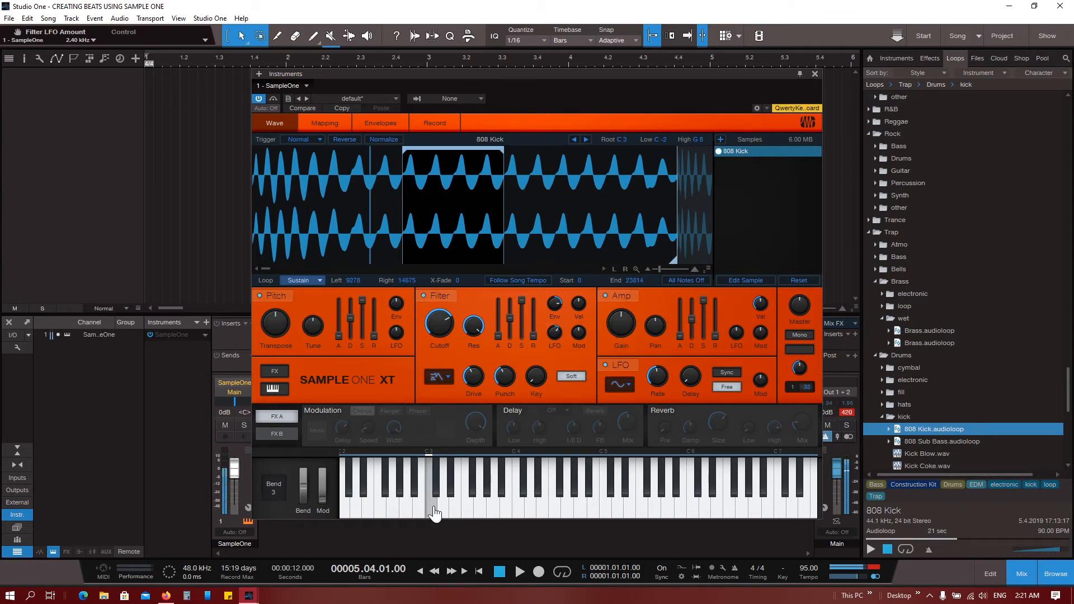
Step: Raise the filter LFO amount to 4.16 kHz and on to 5.52 kHz, auditioning notes from C3 upward
drag(554, 333, 555, 321)
click(431, 513)
click(445, 513)
click(479, 508)
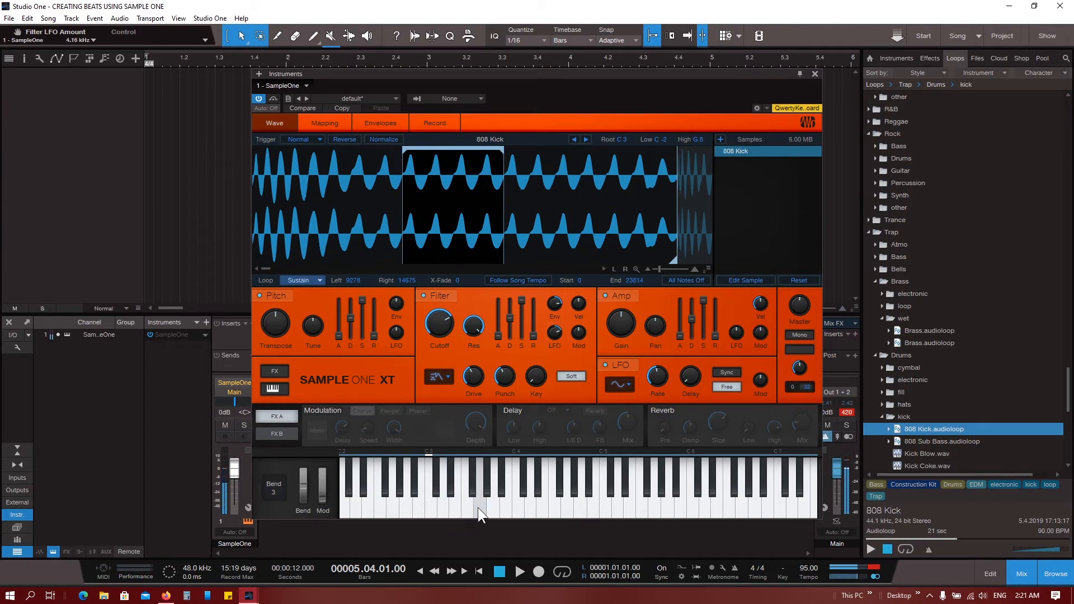
drag(557, 332, 557, 322)
click(429, 509)
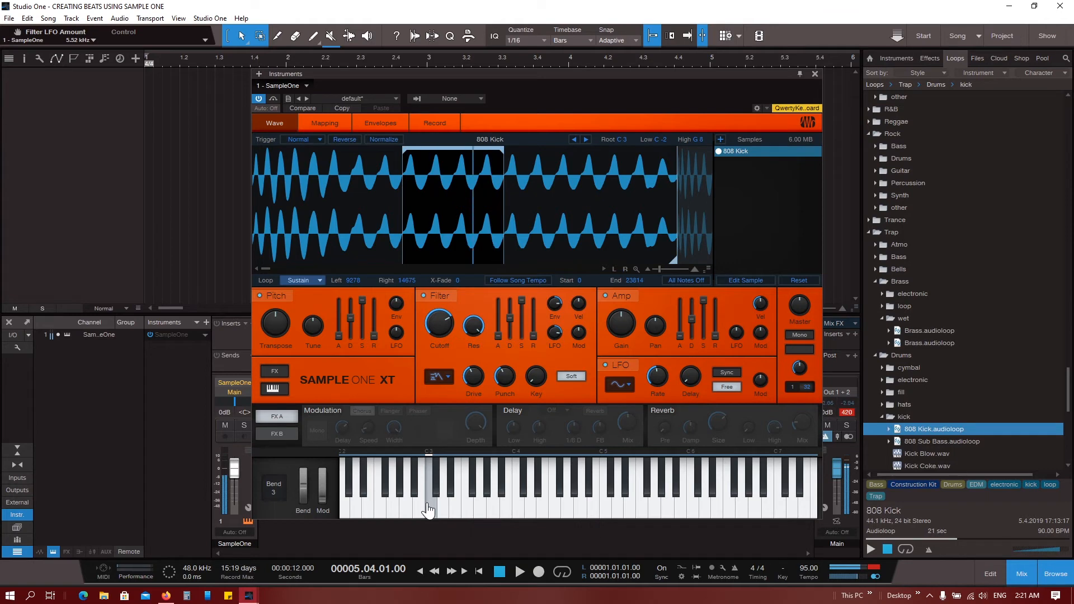
Step: Set the filter envelope amount to 6.24 kHz and audition the kick on notes from C3 upward
click(555, 304)
drag(555, 304, 555, 300)
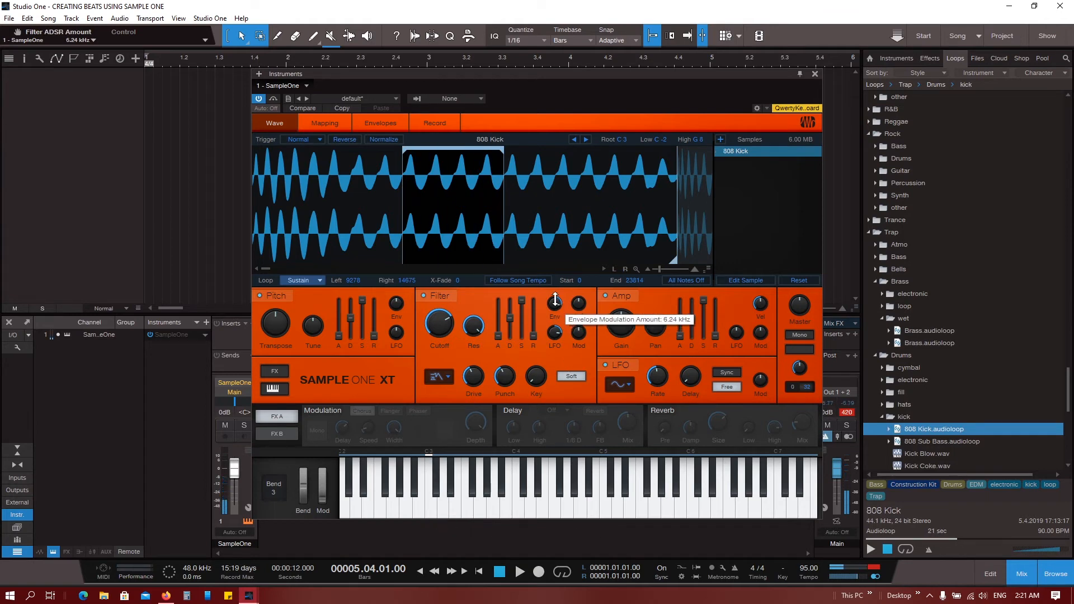
click(428, 512)
click(432, 512)
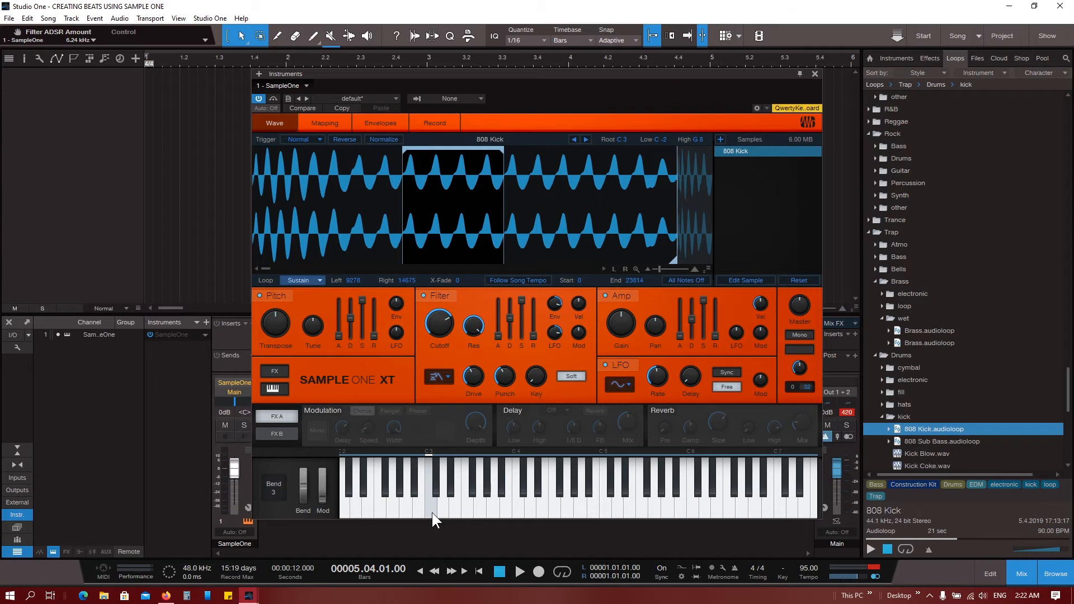
mouse_move(434, 512)
mouse_down()
mouse_move(491, 511)
mouse_move(474, 506)
mouse_up()
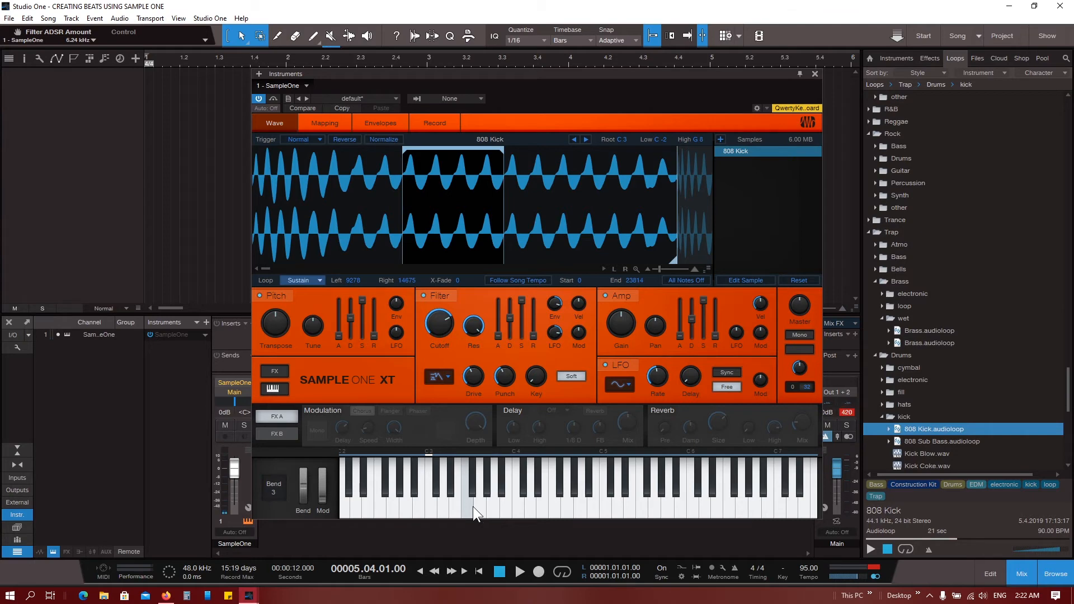
click(472, 506)
Step: Set the LFO waveform to Square and switch its rate to tempo sync, keeping the mod wheel amount at 0 %
click(624, 323)
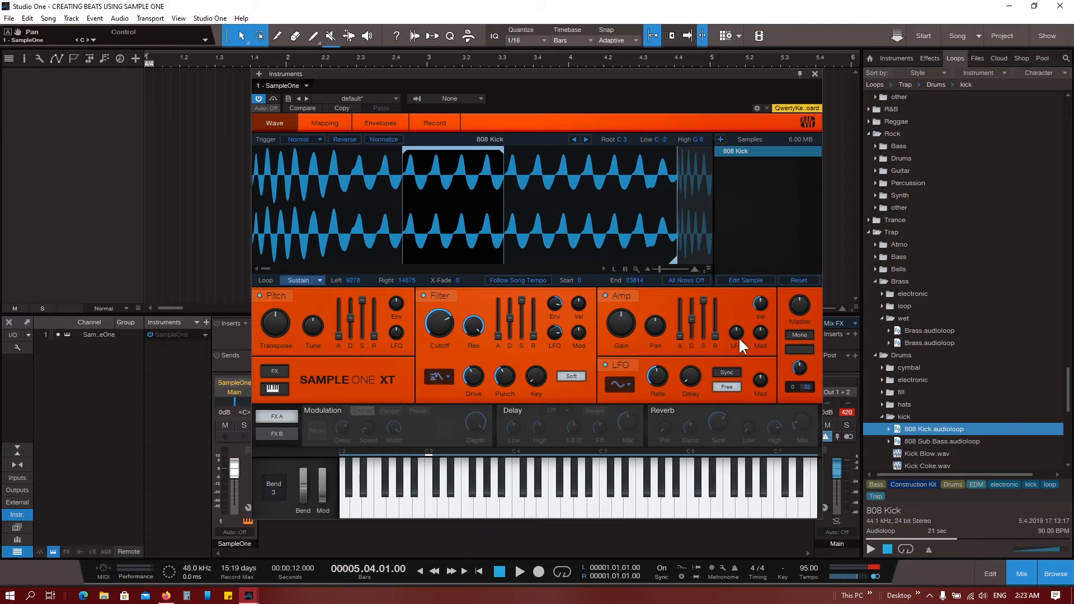
mouse_move(740, 332)
click(629, 384)
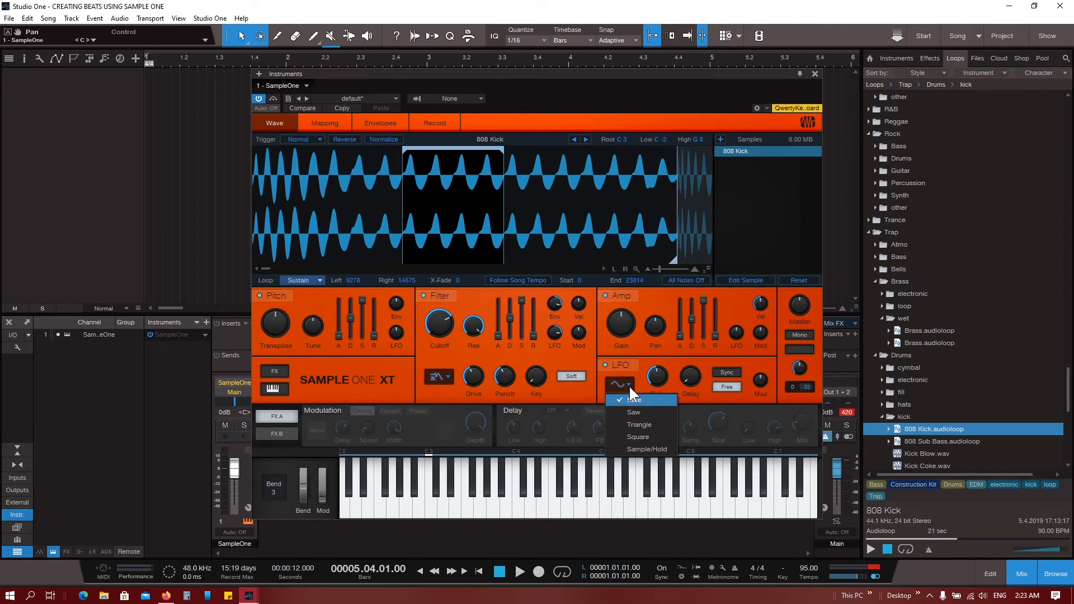
click(663, 437)
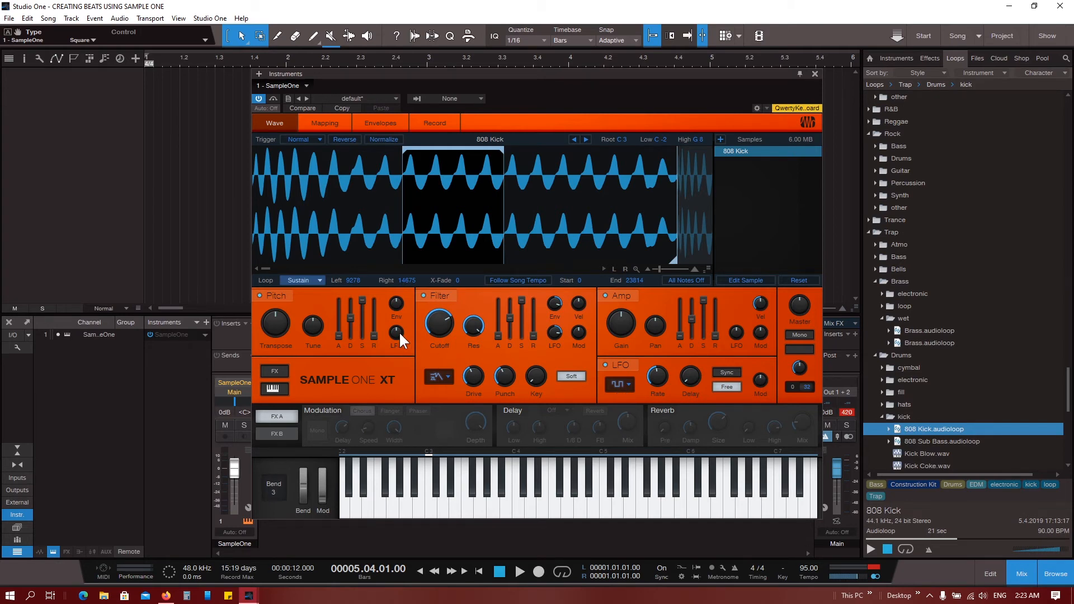
mouse_move(398, 334)
mouse_move(689, 379)
click(730, 373)
mouse_move(760, 384)
mouse_down()
mouse_move(761, 358)
mouse_move(761, 385)
mouse_up()
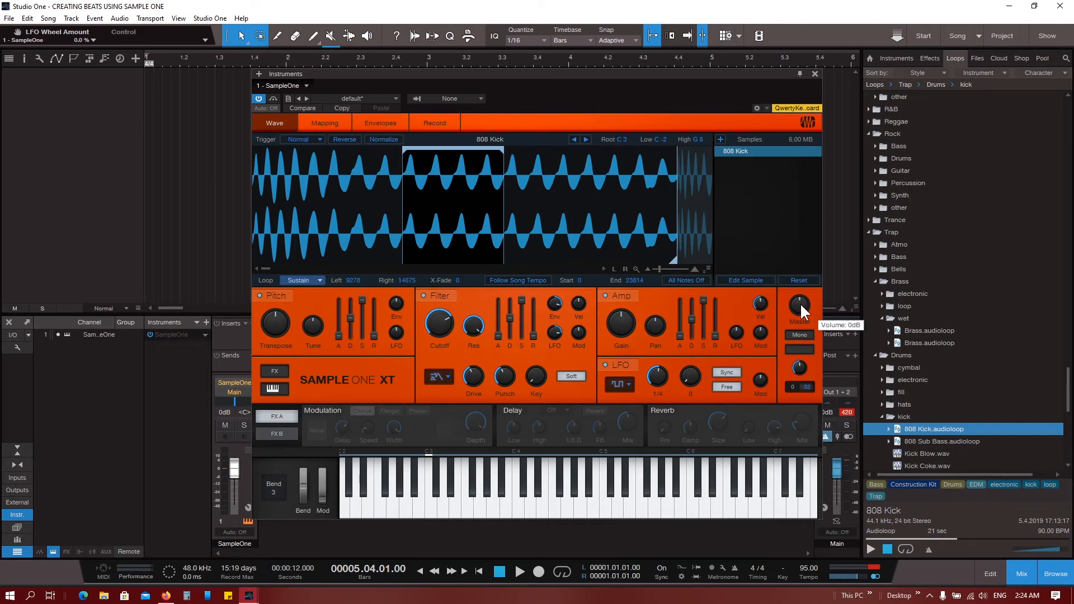
Step: Toggle monophonic mode and audition the kick by sliding across the notes from C3 upward
click(800, 334)
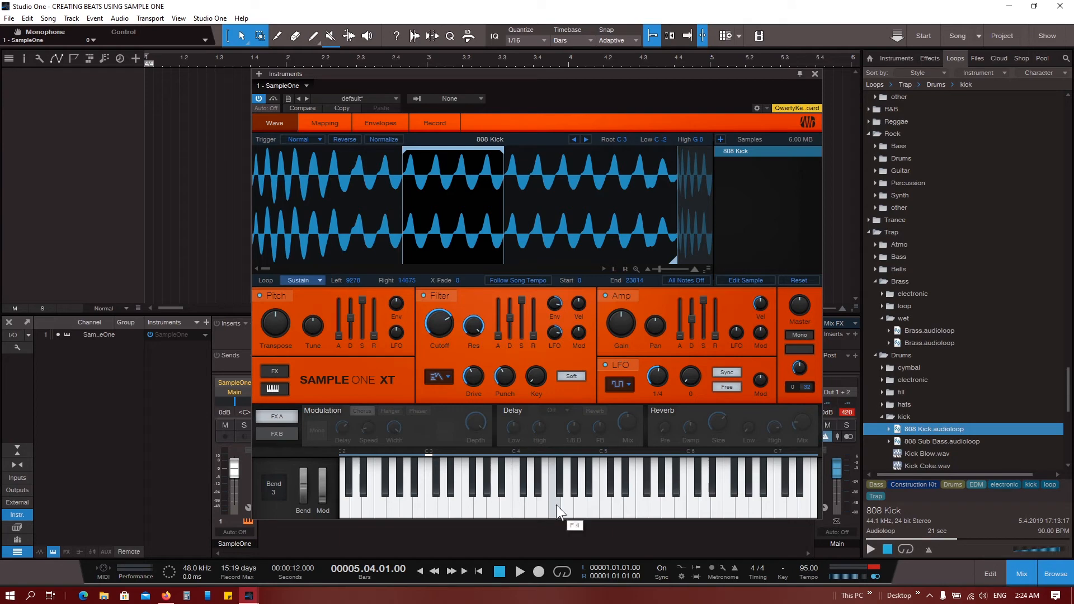
drag(432, 511, 458, 512)
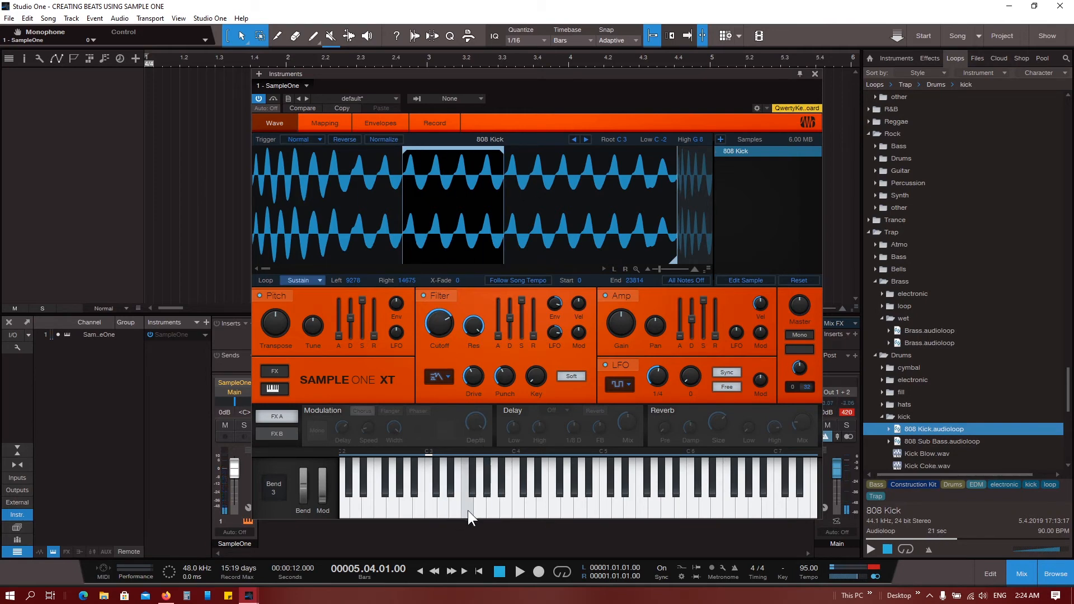
mouse_move(473, 518)
mouse_down()
mouse_move(517, 508)
mouse_move(486, 523)
mouse_move(467, 512)
mouse_move(498, 514)
mouse_move(455, 472)
mouse_move(716, 513)
mouse_move(626, 498)
mouse_up()
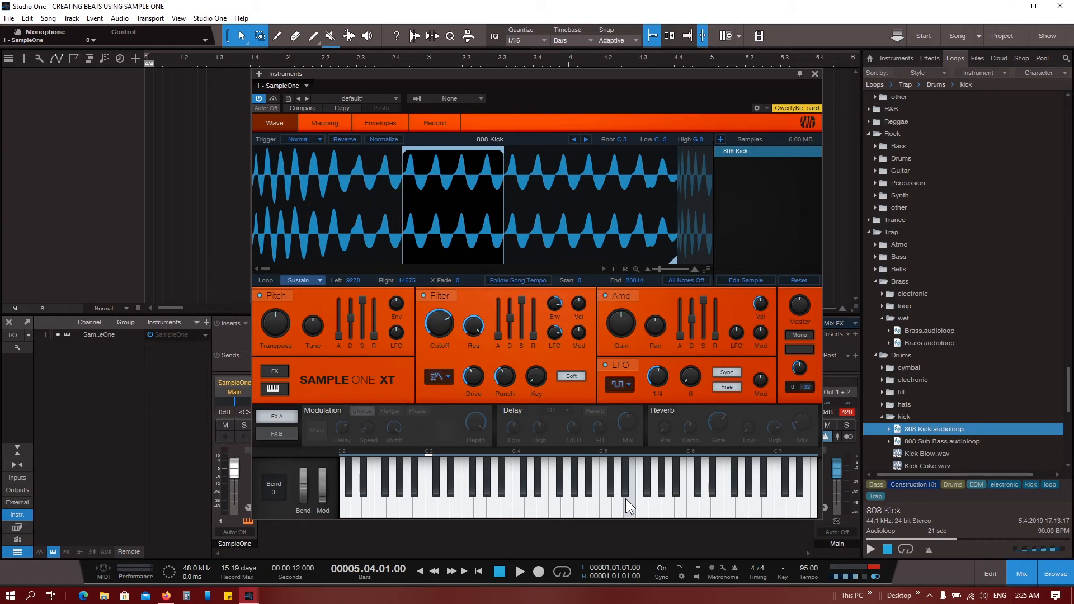
Step: Show the on-screen Qwerty Keyboard and add one new track of type Instrument
key(shift+q)
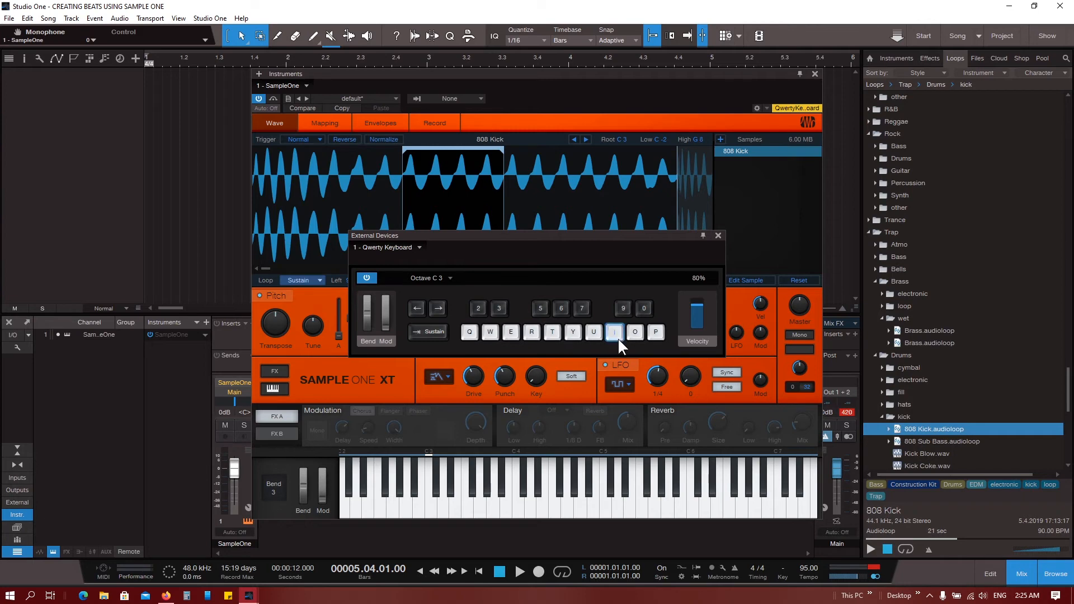
click(135, 58)
click(518, 255)
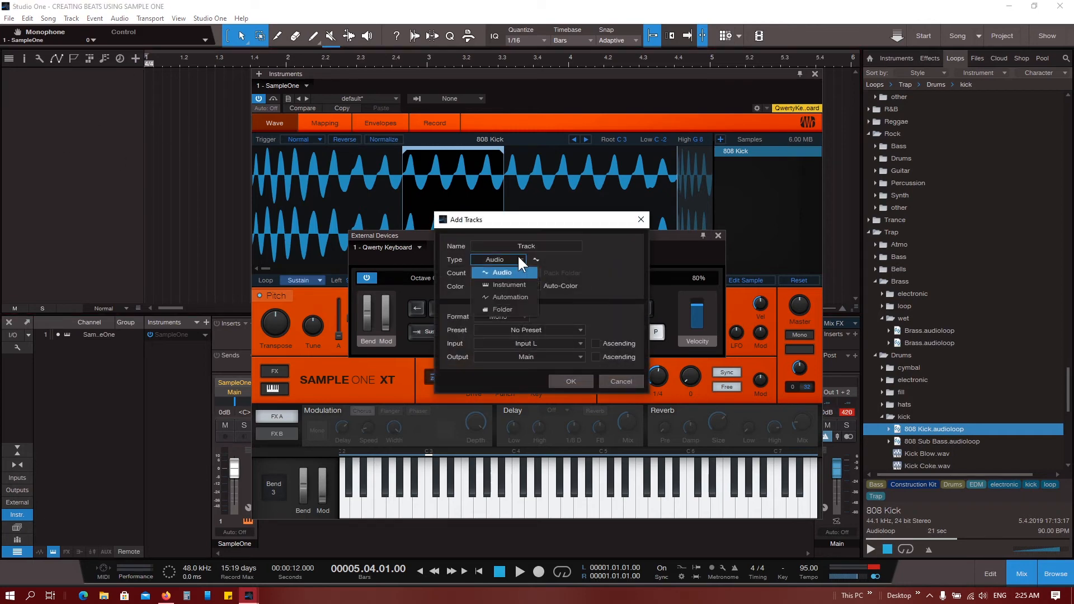
click(535, 287)
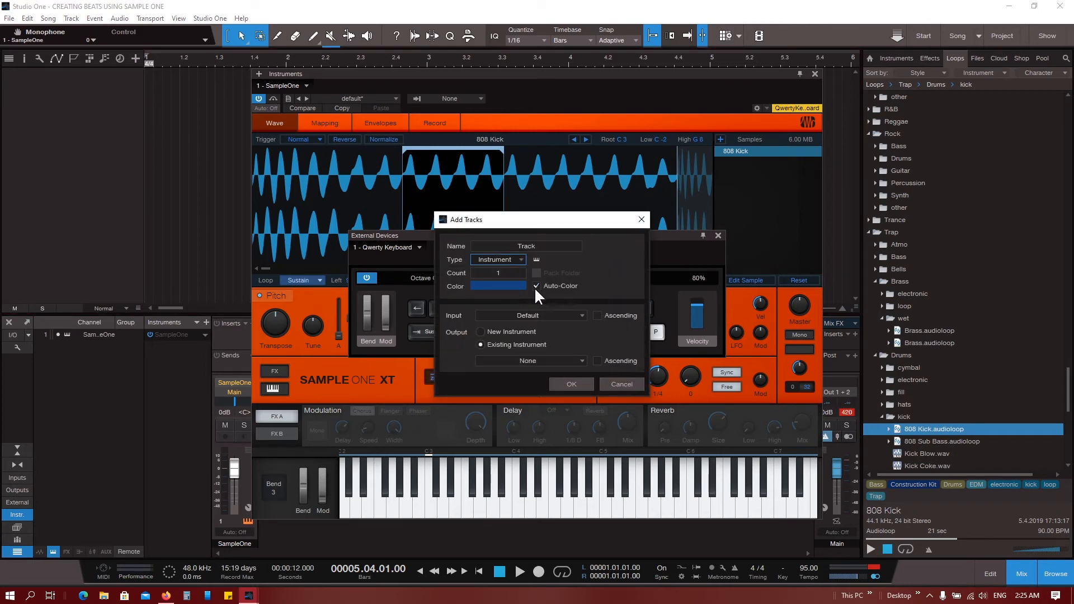
click(586, 382)
Step: Assign SampleOne as the new track's instrument and audition the 808 Kick by alternating C3 and B3
click(58, 94)
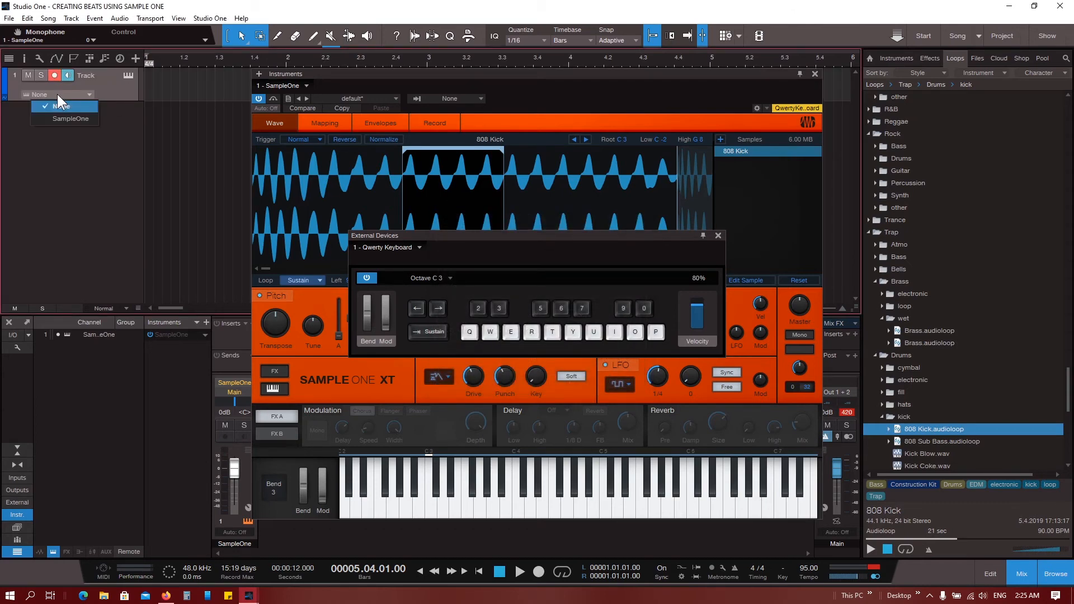
click(79, 118)
click(477, 335)
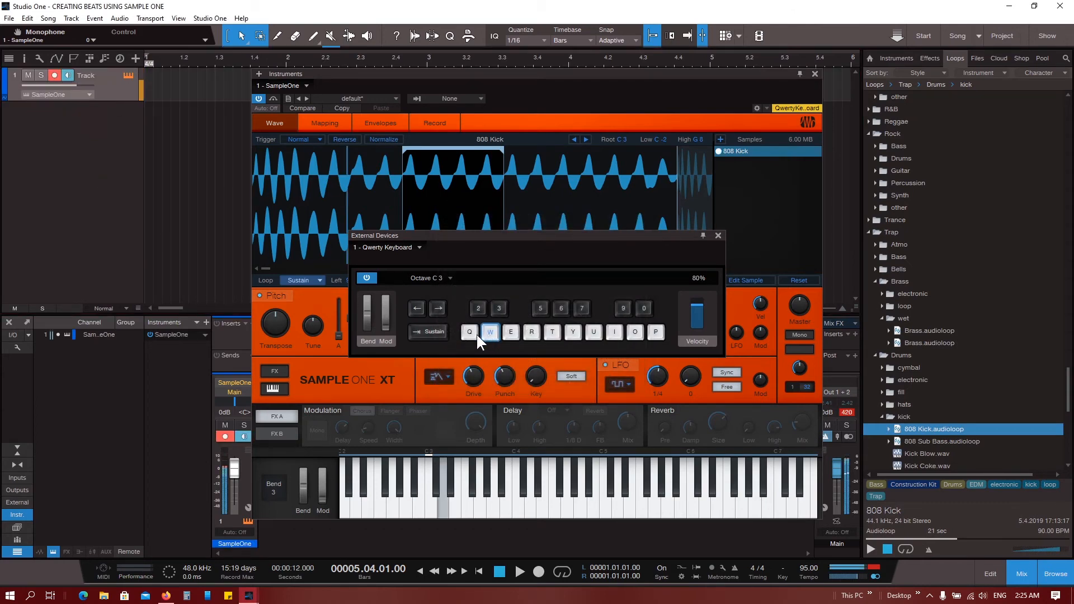
click(467, 335)
key(q)
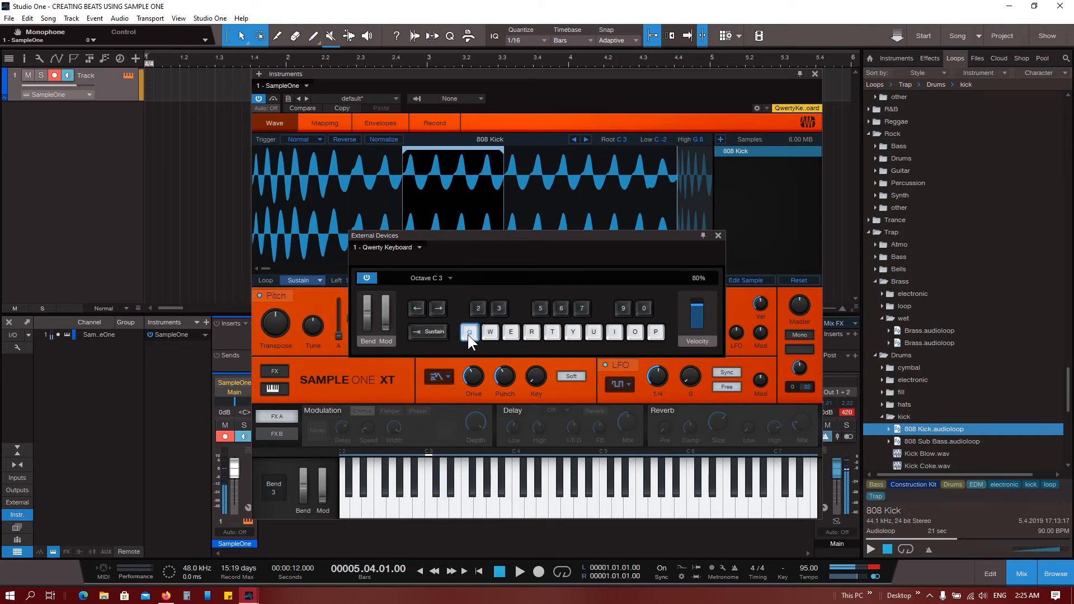
key(u)
key(q)
key(u)
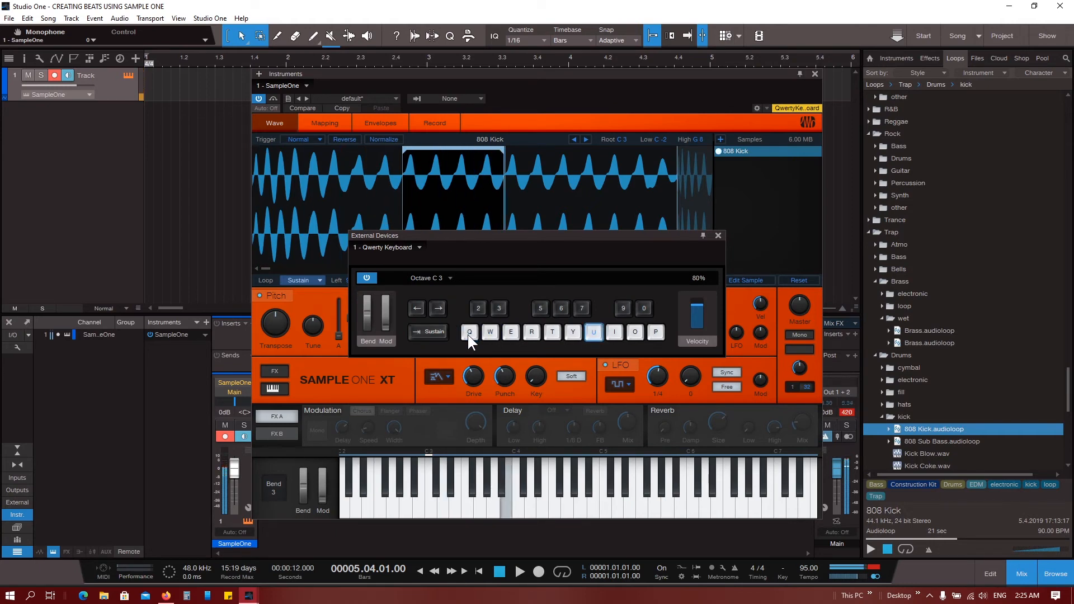
key(q)
key(u)
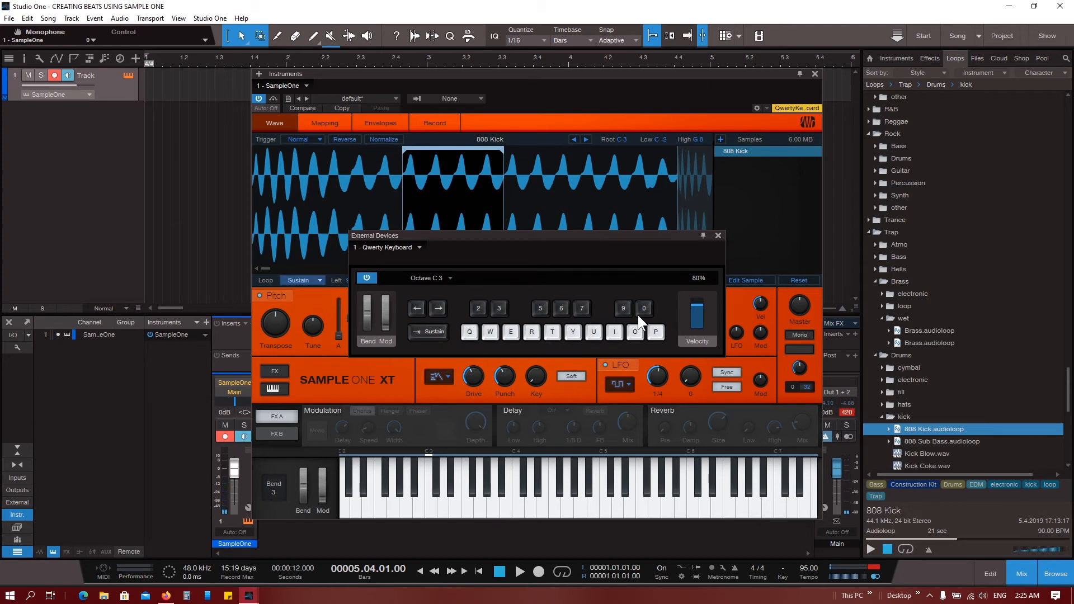
Step: Move the Qwerty Keyboard window clear of the sampler controls, enable Glide, and audition slides between C3 and the notes from C4 down to F3
drag(587, 232, 253, 138)
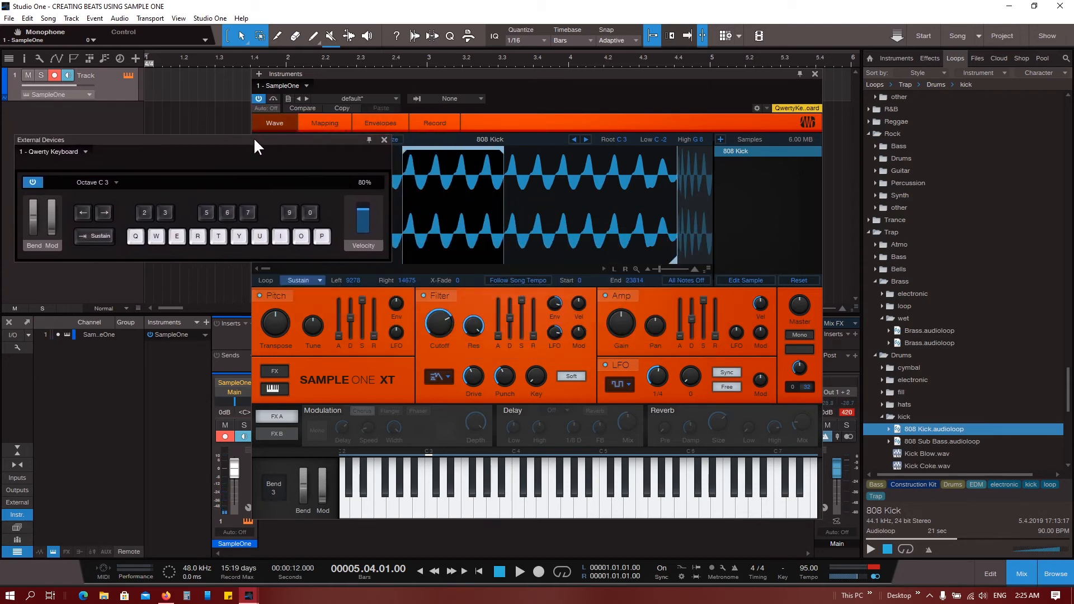
click(804, 333)
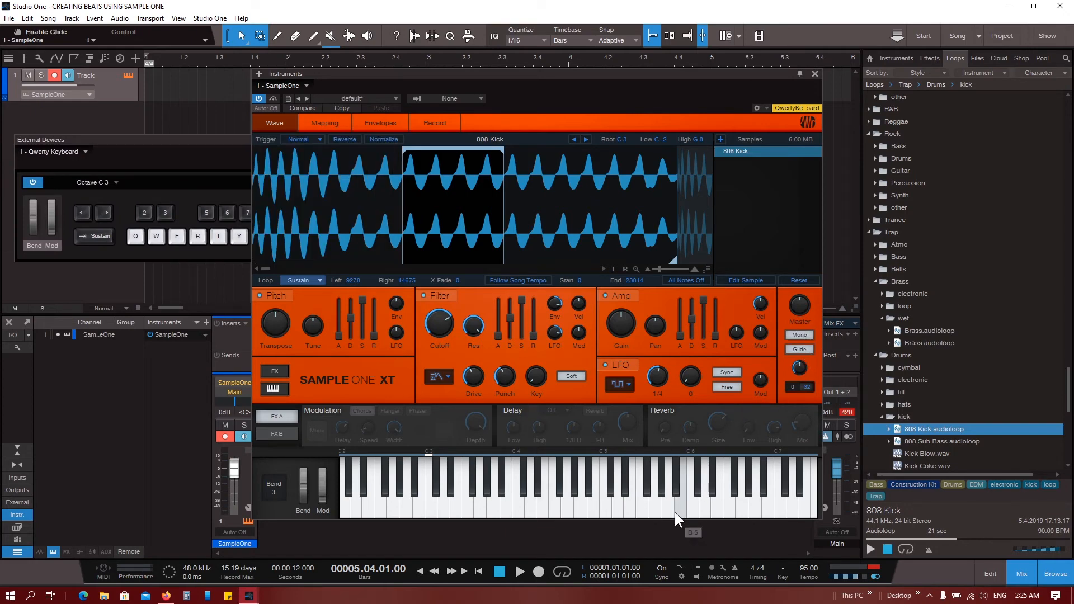
key(q)
key(i)
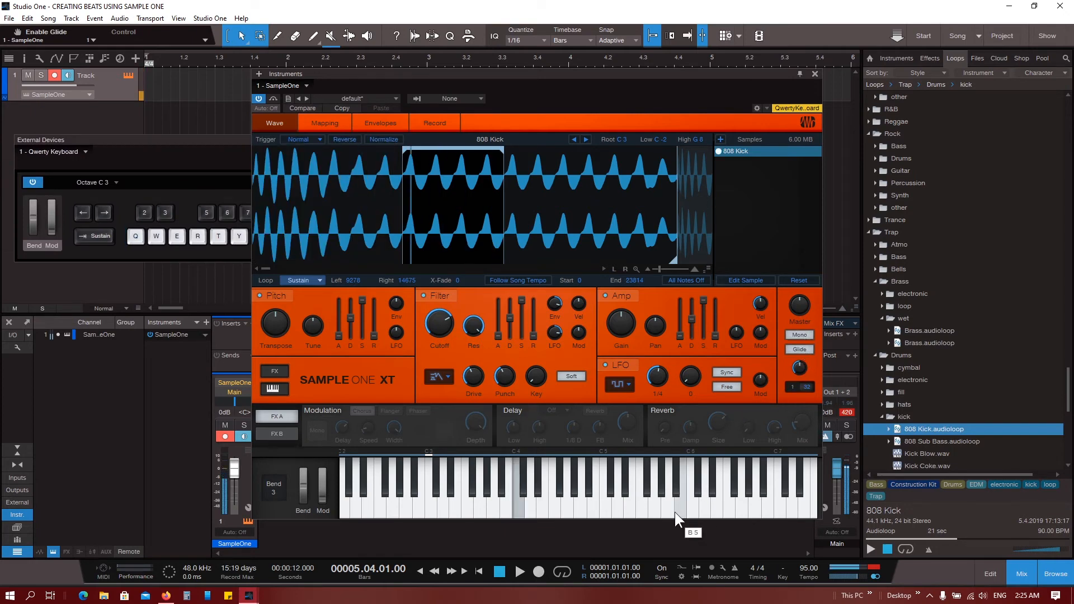
key(q)
key(i)
key(q)
key(u)
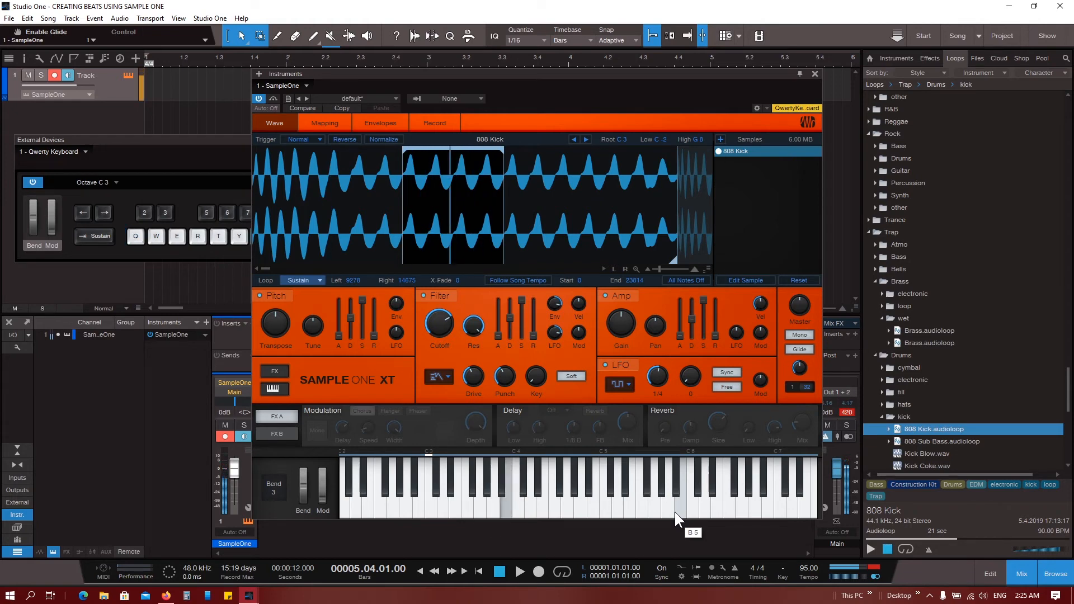
key(q)
key(y)
key(q)
key(t)
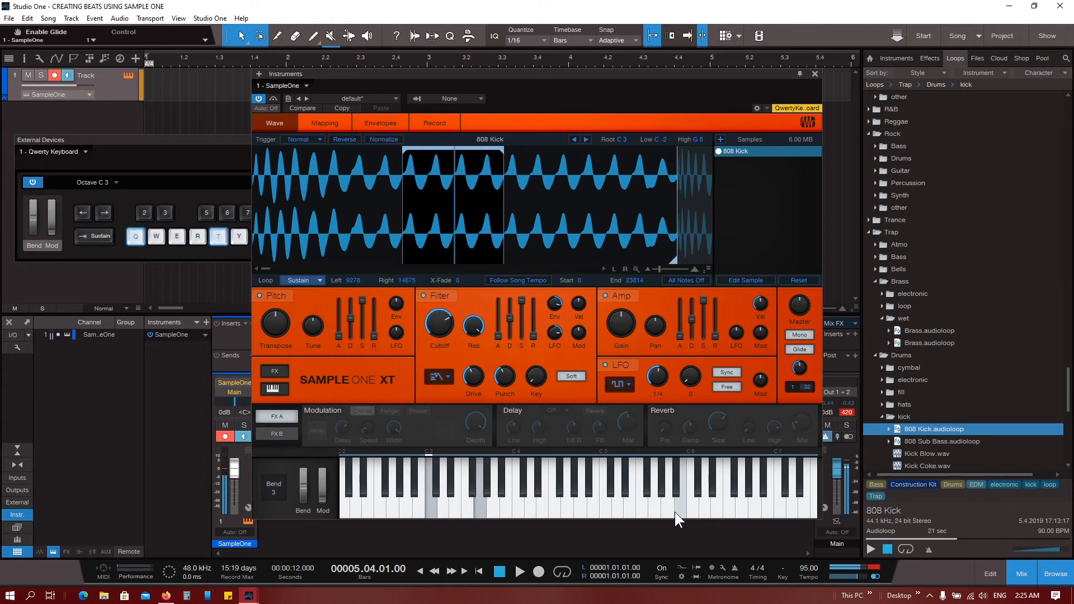
key(q)
key(r)
key(q)
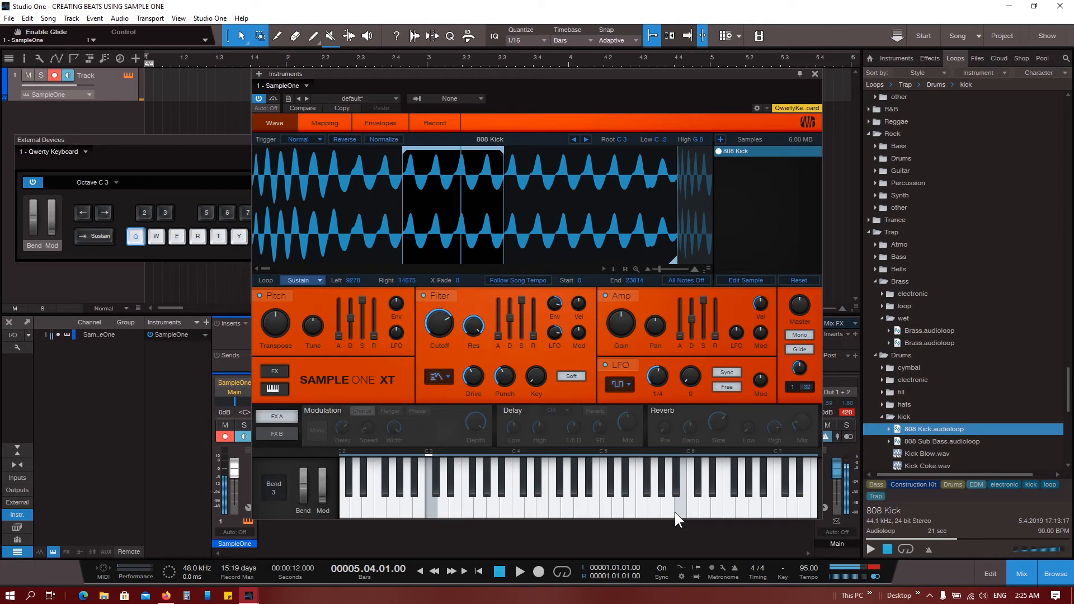
Step: Audition the glide by alternating C3 with notes descending from D4 to F3 and climbing back to A3
key(o)
key(q)
key(i)
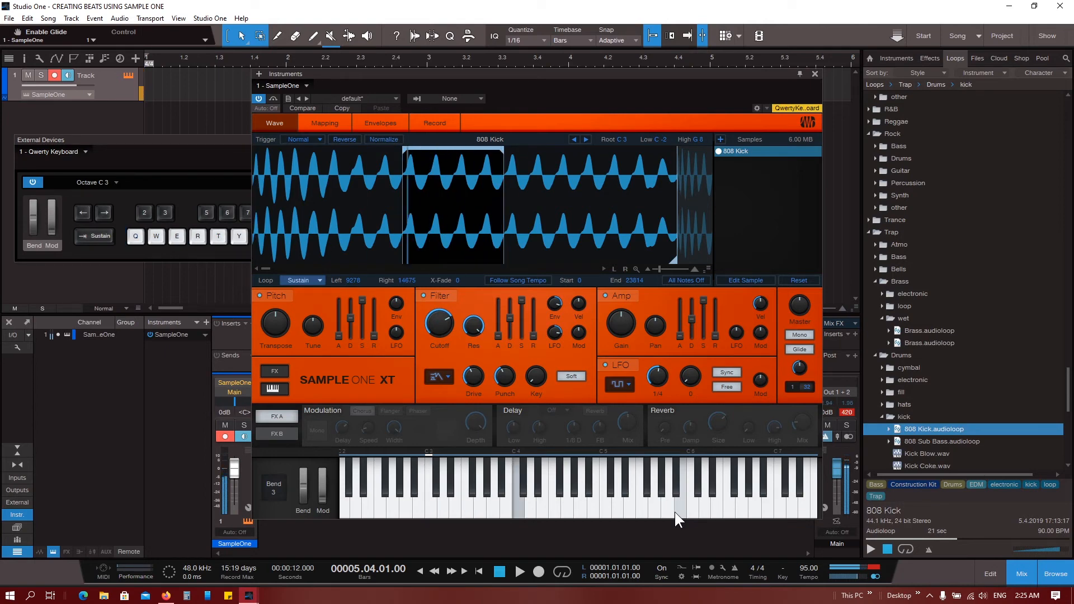
key(q)
key(u)
key(q)
key(y)
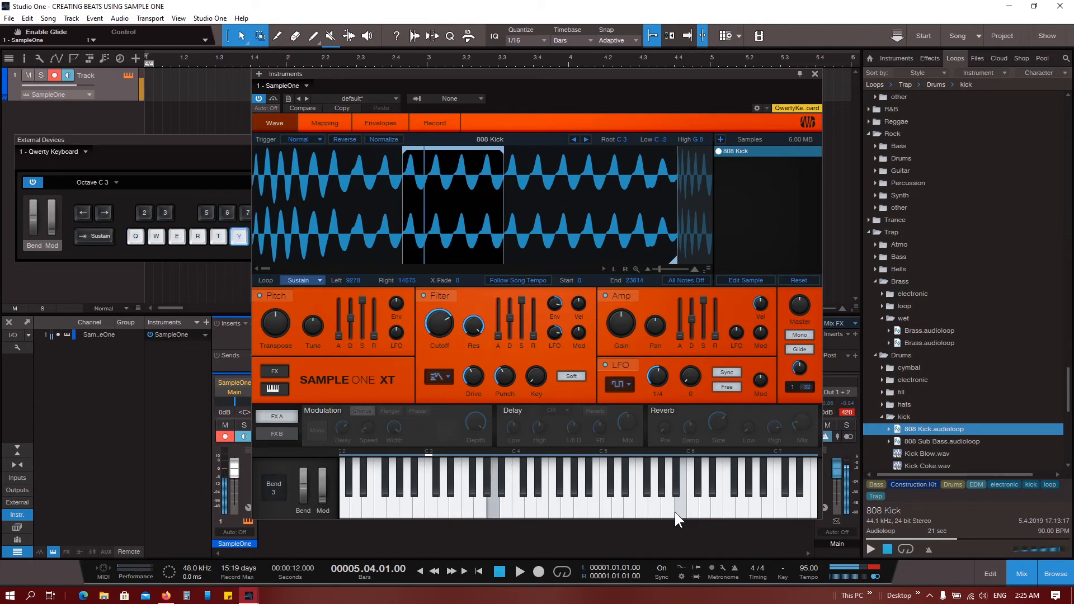
key(q)
key(t)
key(q)
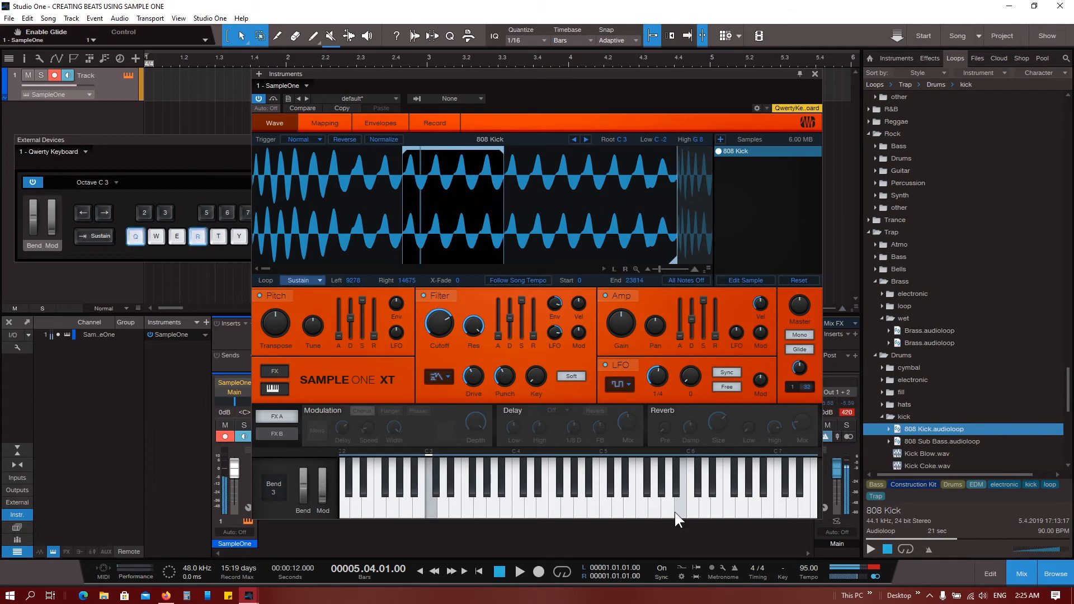
key(r)
key(q)
key(t)
key(q)
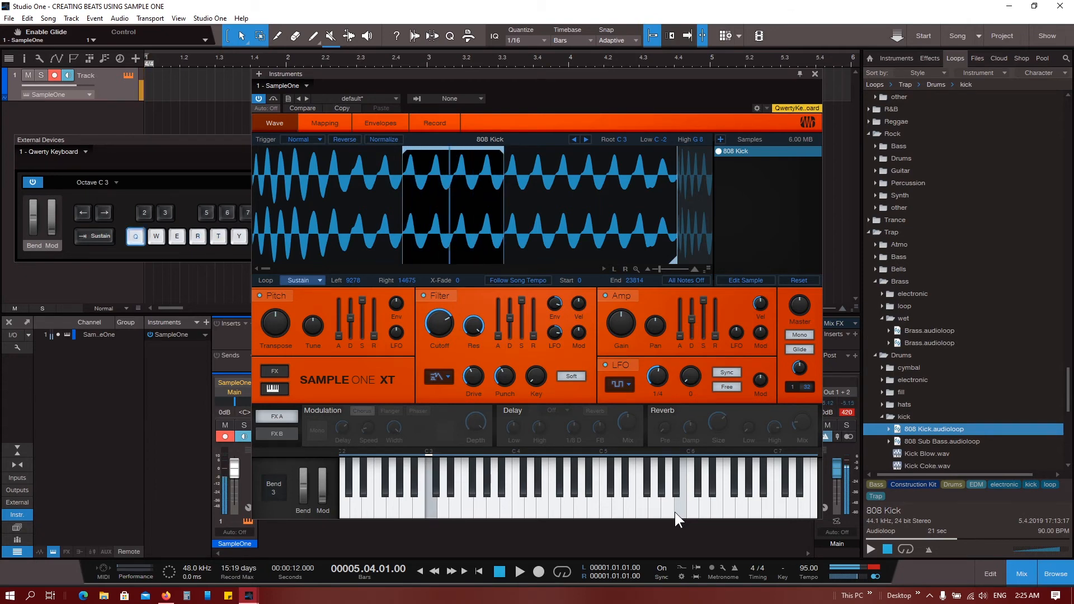
key(y)
key(q)
Step: Audition the glide between neighbouring notes in the F3 to B3 range
key(u)
key(y)
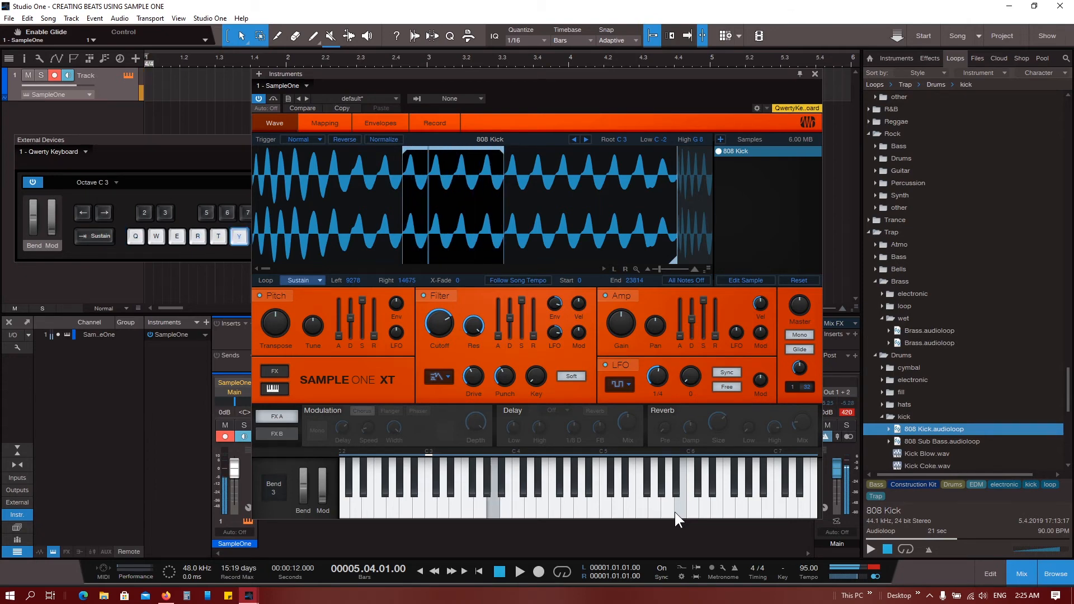
key(t)
key(y)
key(u)
key(y)
key(t)
key(y)
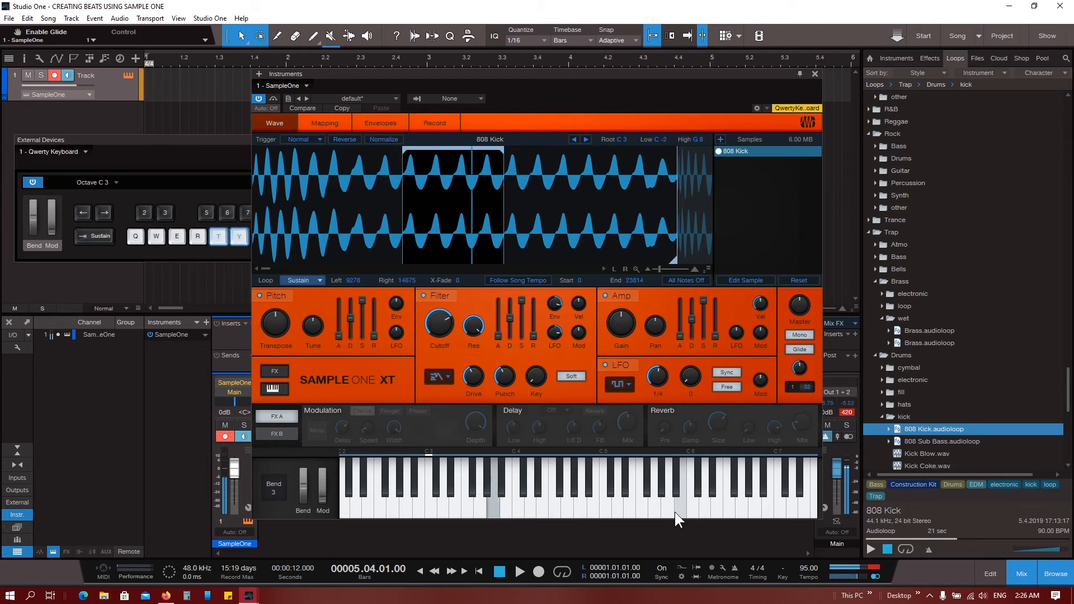
key(t)
key(r)
key(y)
key(t)
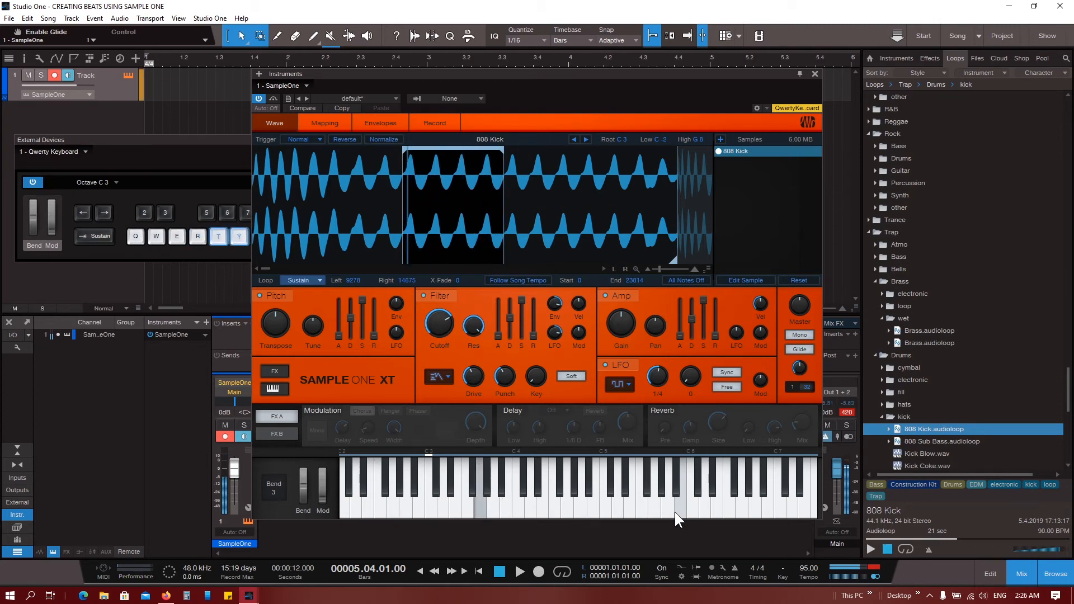
key(y)
key(u)
key(y)
key(u)
key(y)
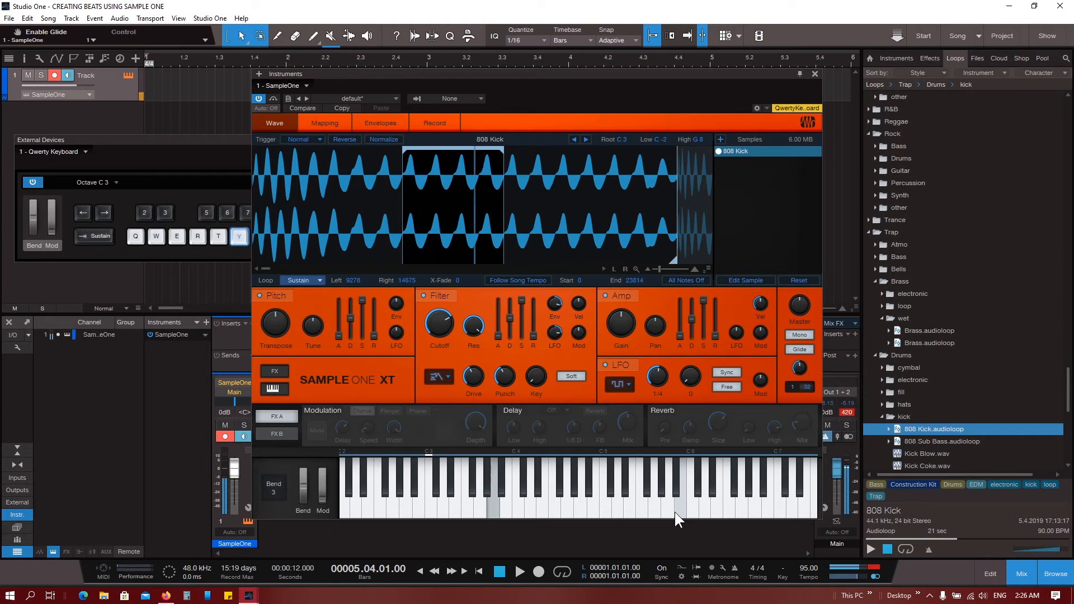
key(t)
key(y)
key(r)
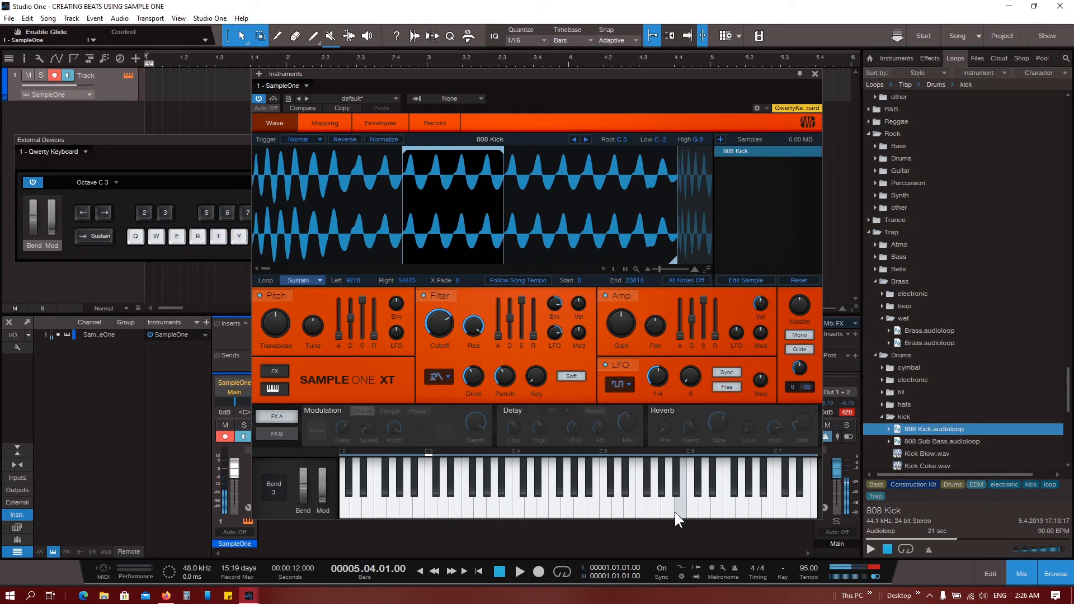
Step: Check the mono glide response by playing the kick from C3 up to B3 and back down to C3
click(802, 352)
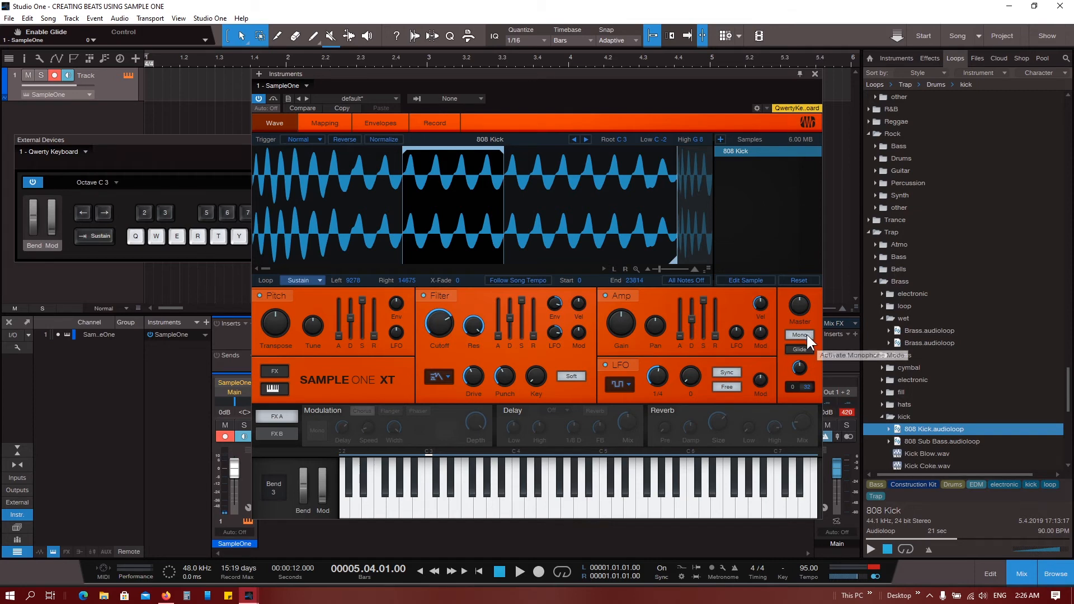
key(q)
key(t)
key(y)
key(y)
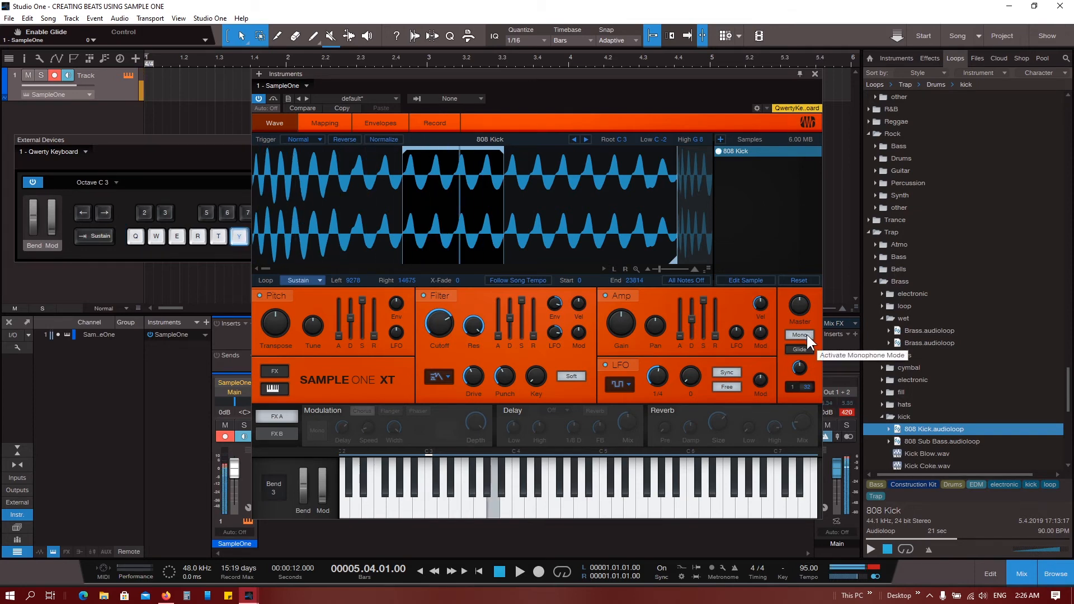
key(u)
key(t)
key(y)
key(r)
key(w)
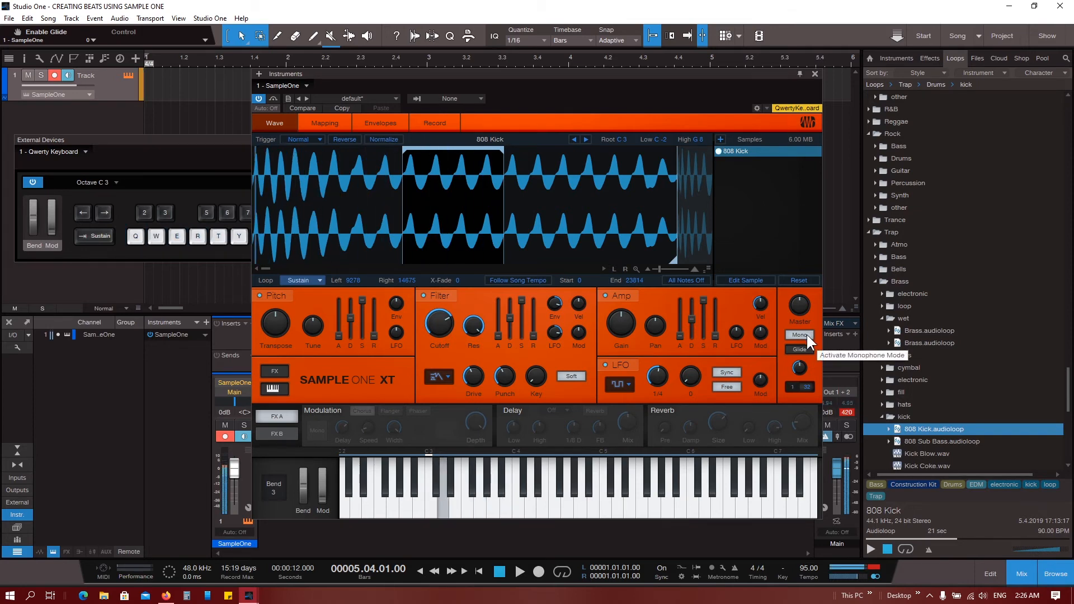
key(q)
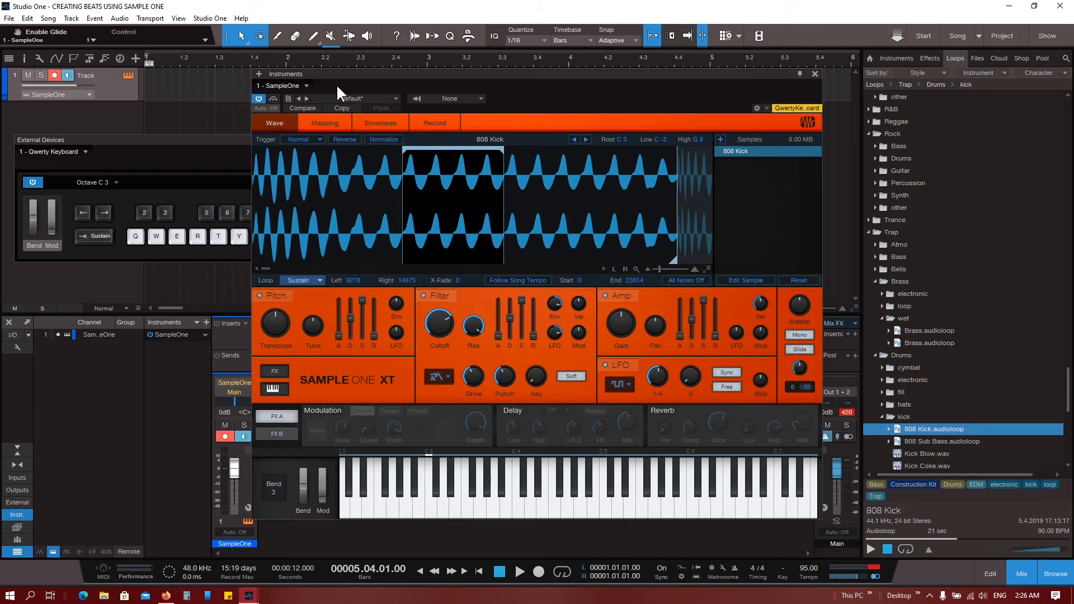
Step: Add a second SampleOne instance from the PreSonus instruments
click(286, 86)
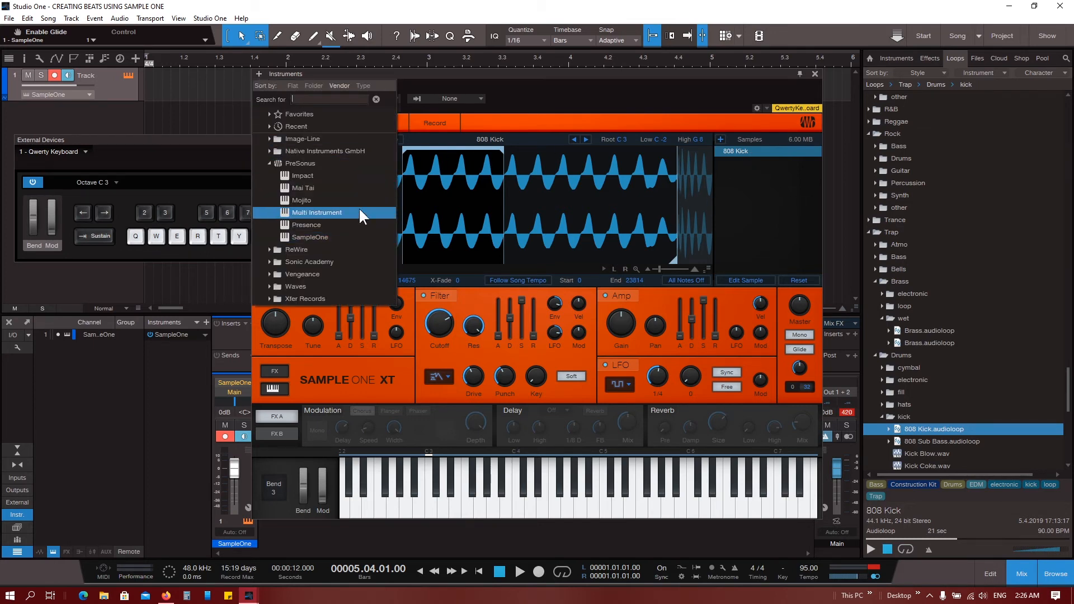
click(344, 236)
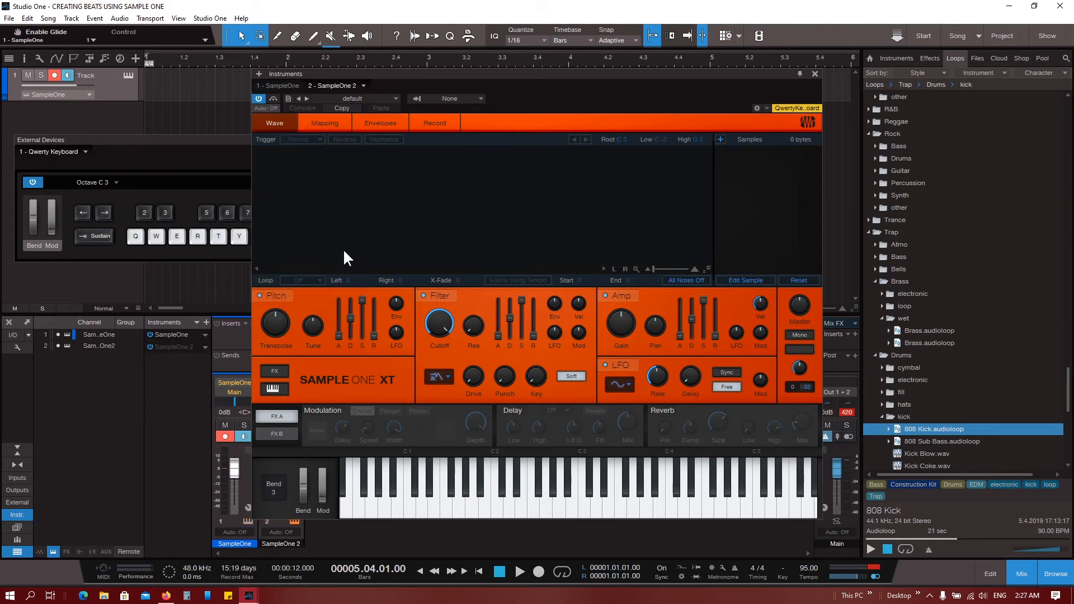
Step: Return to the first SampleOne instance and look over the available actions for its 808 Kick sample
click(278, 85)
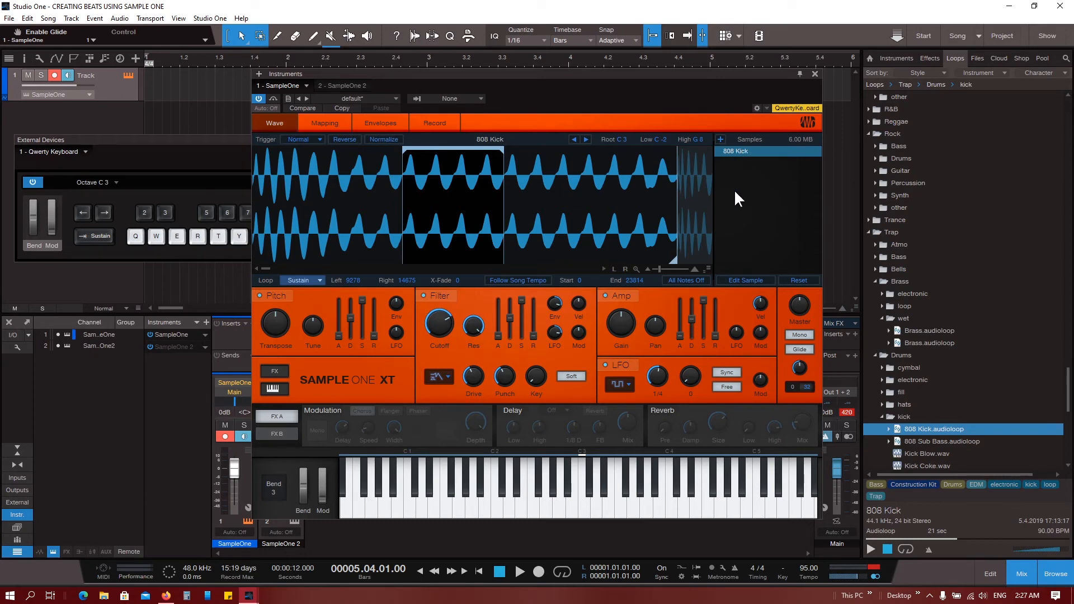
right_click(747, 158)
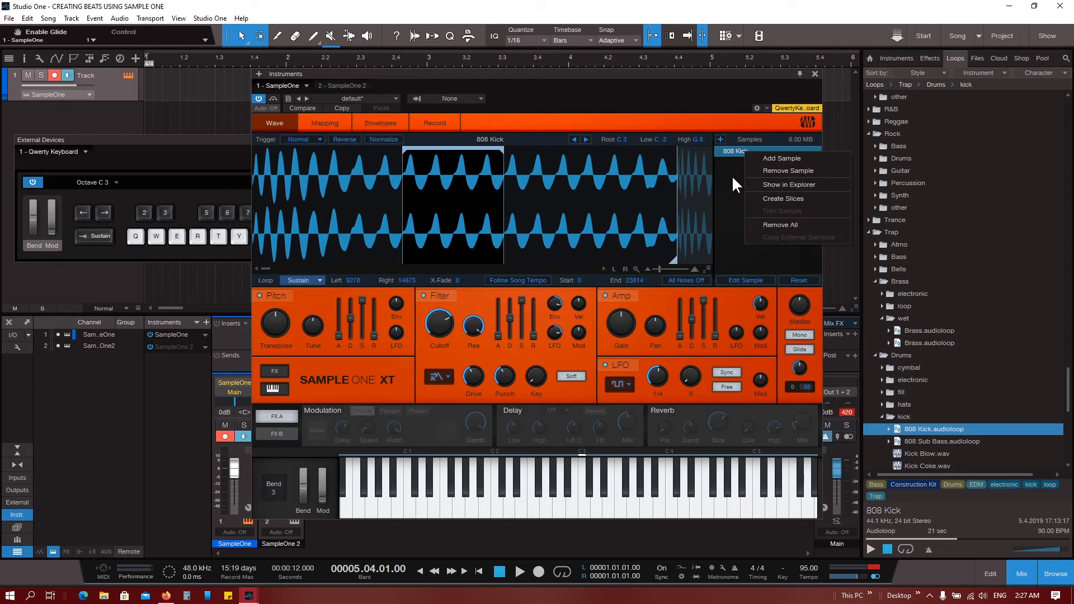
click(731, 175)
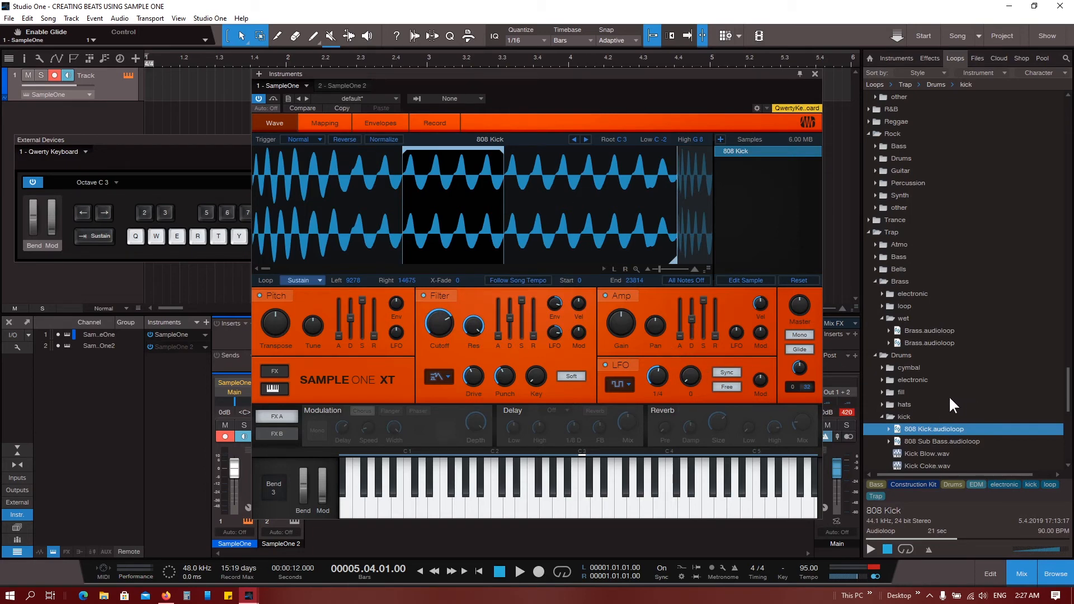
Step: Expand the loop folder under Trap > Strings in the Loops browser
scroll(948, 395, down, 2)
scroll(951, 401, down, 2)
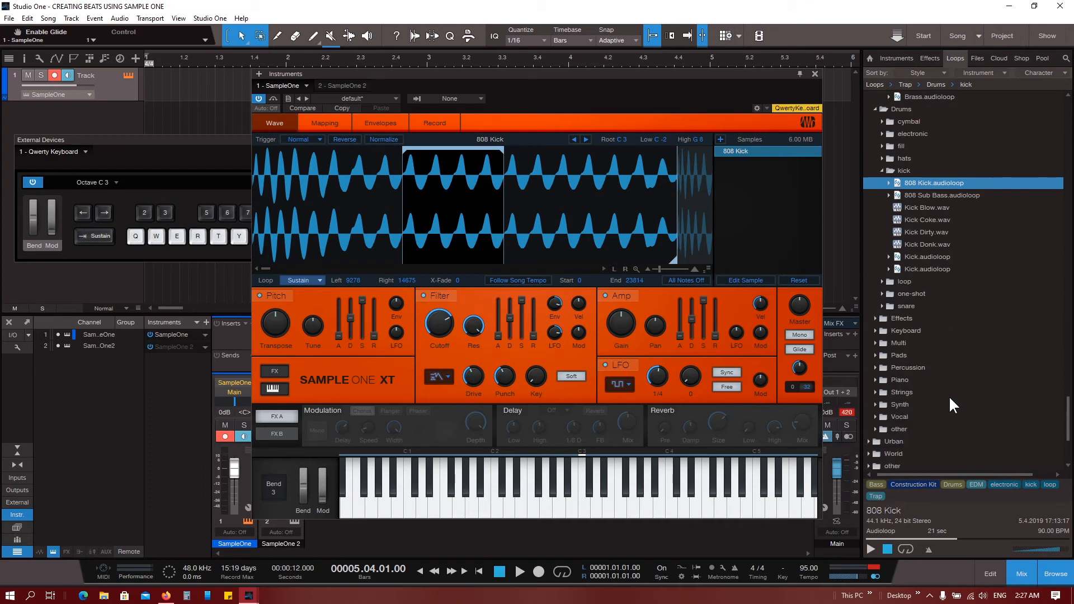
click(875, 392)
scroll(965, 398, down, 2)
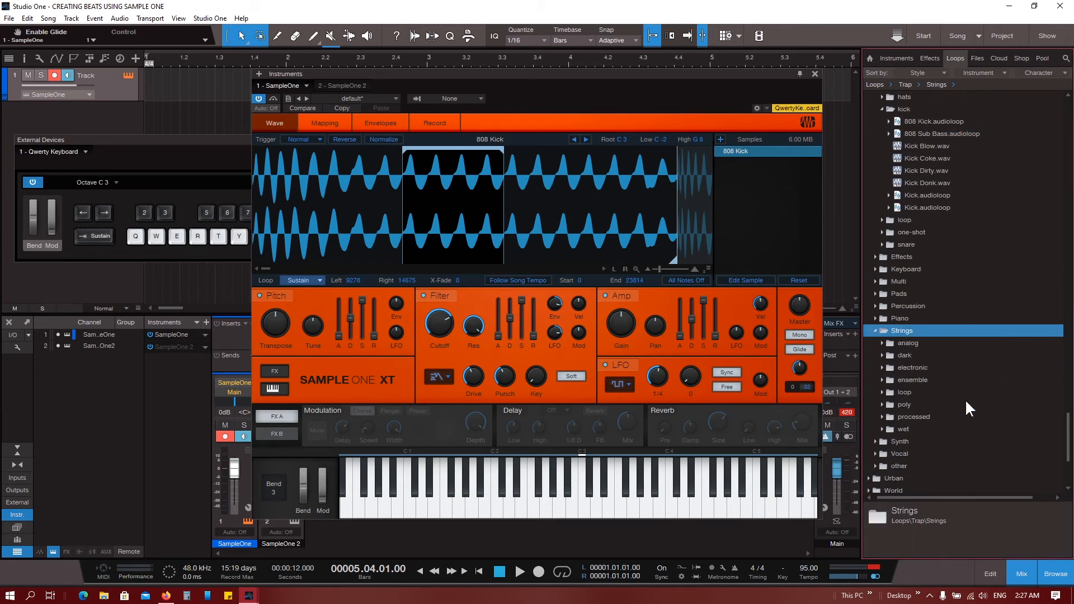
scroll(965, 398, down, 1)
click(883, 366)
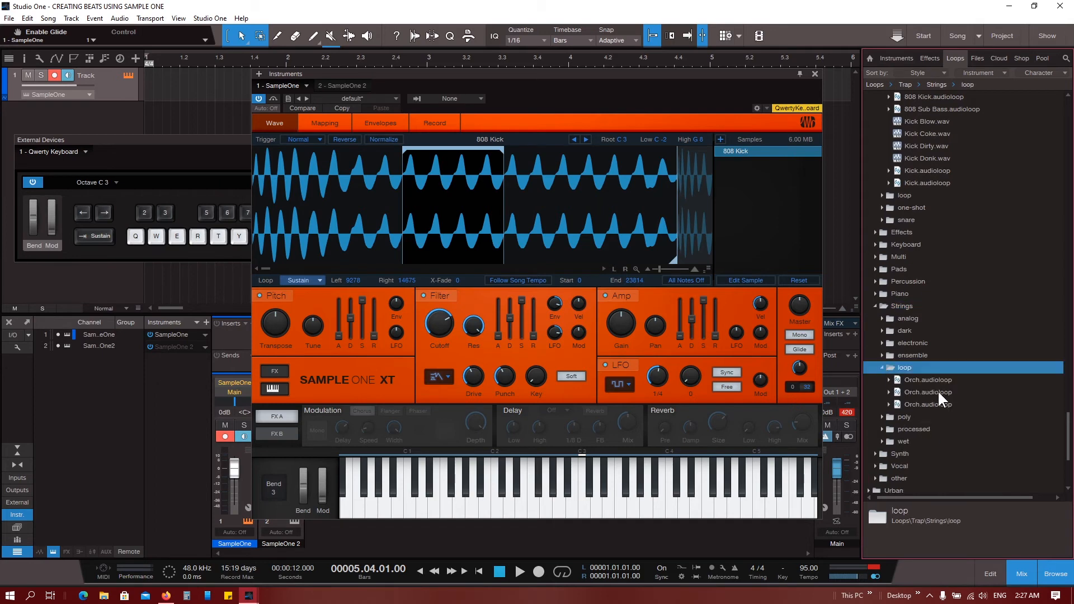
Step: Audition the three Orch loops in Trap > Strings > loop and expand the neighbouring processed folder
click(931, 383)
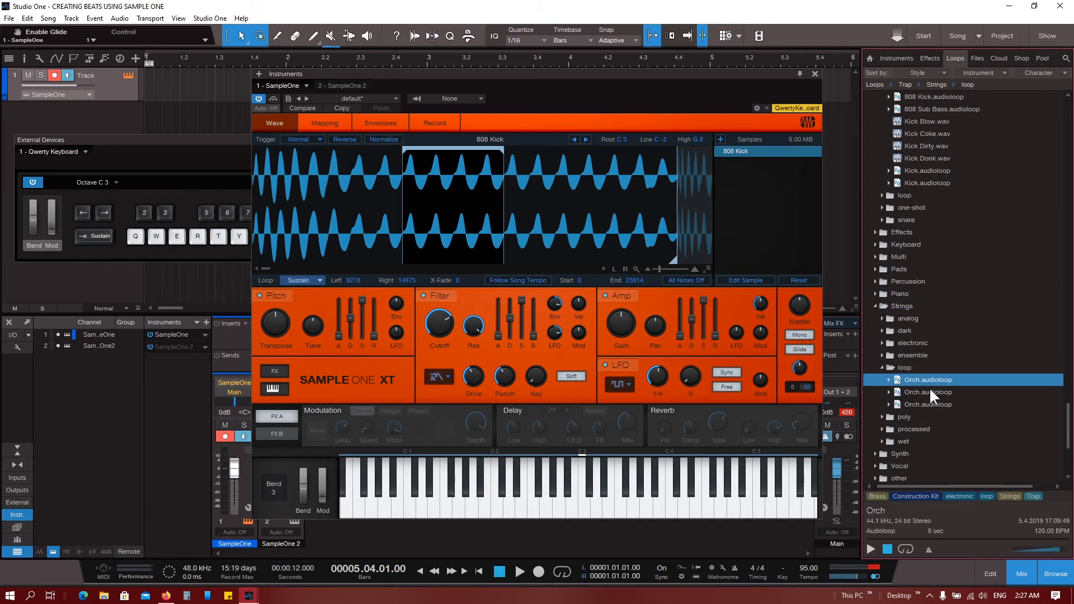
click(871, 547)
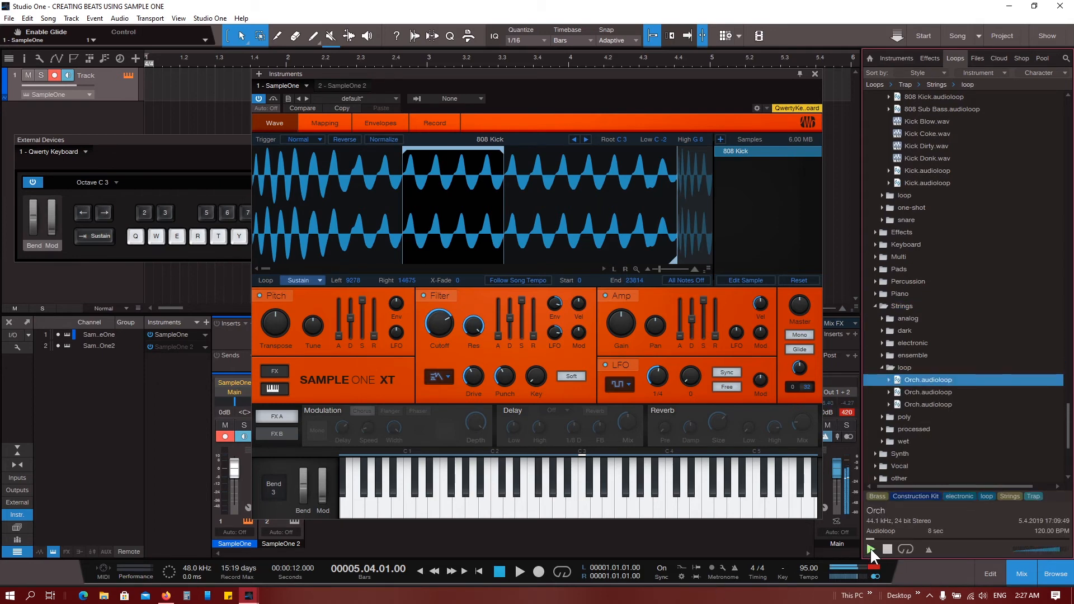
click(952, 393)
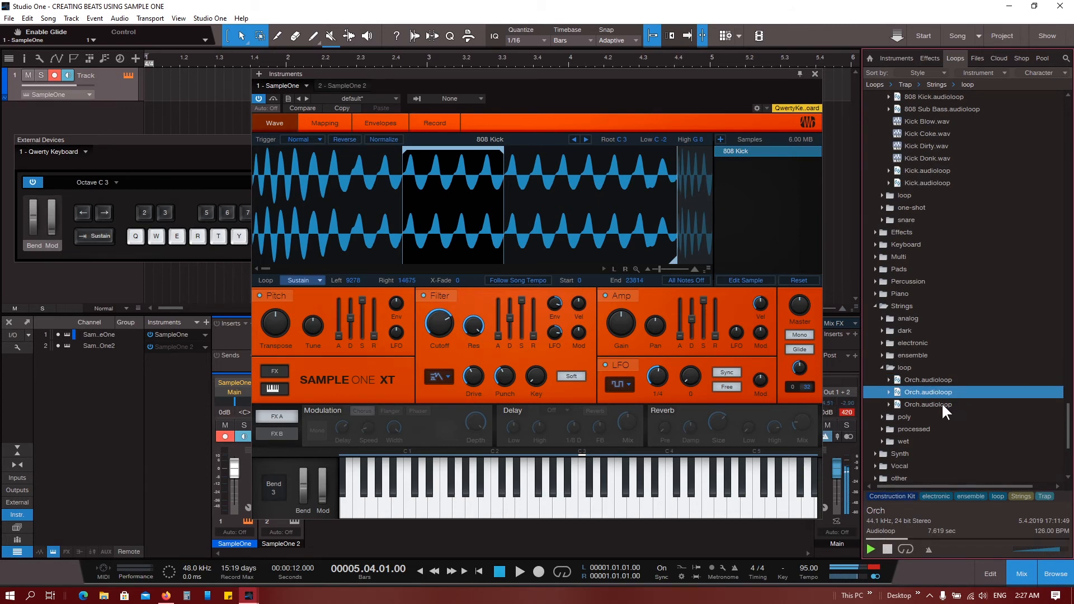
click(942, 405)
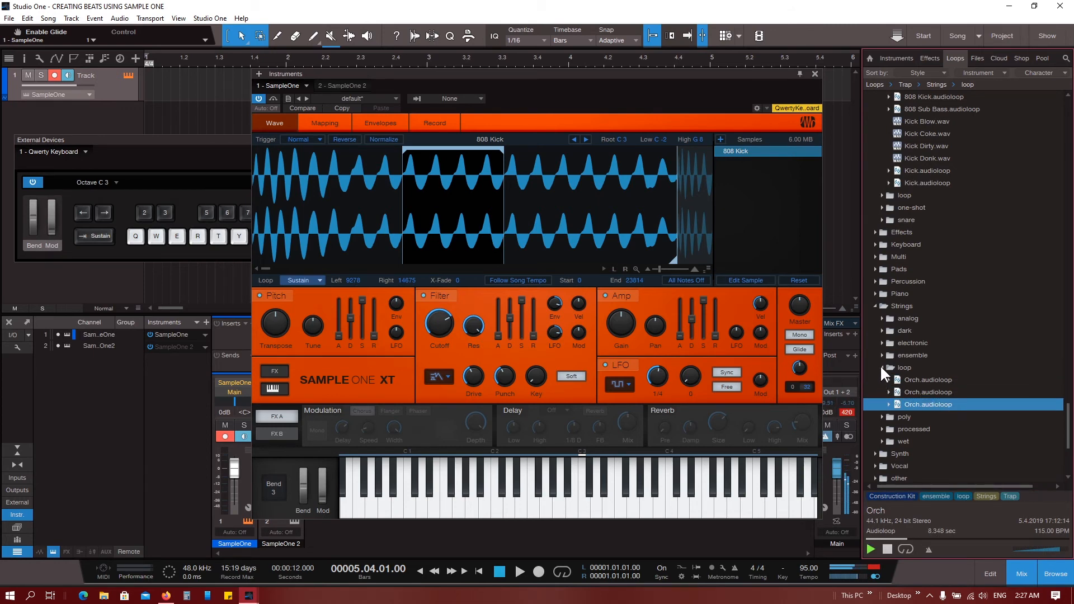
click(879, 428)
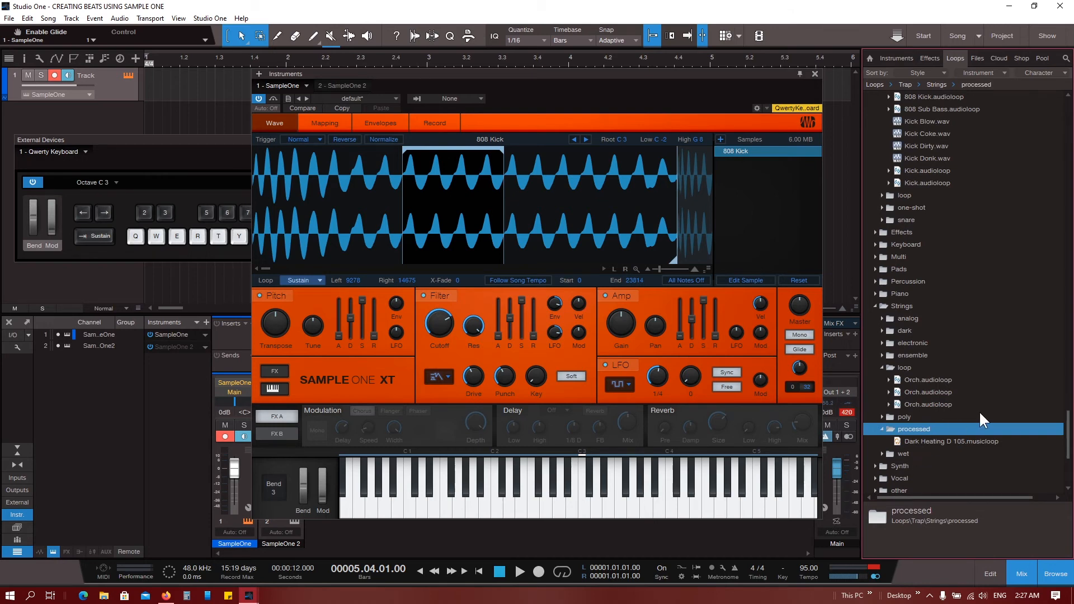
Step: Audition Fragile Voices 1986 CHO C 120, Noisy Strings CHO D 125 and VHS Mankind CHO C 135 in Trap > Synth > poly
scroll(980, 414, down, 2)
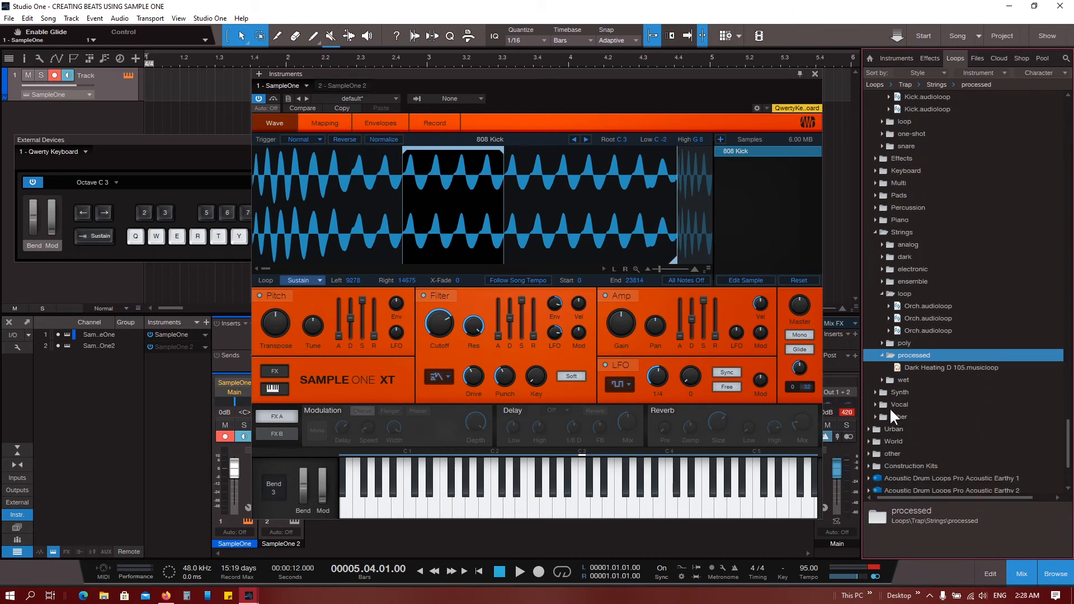
click(875, 392)
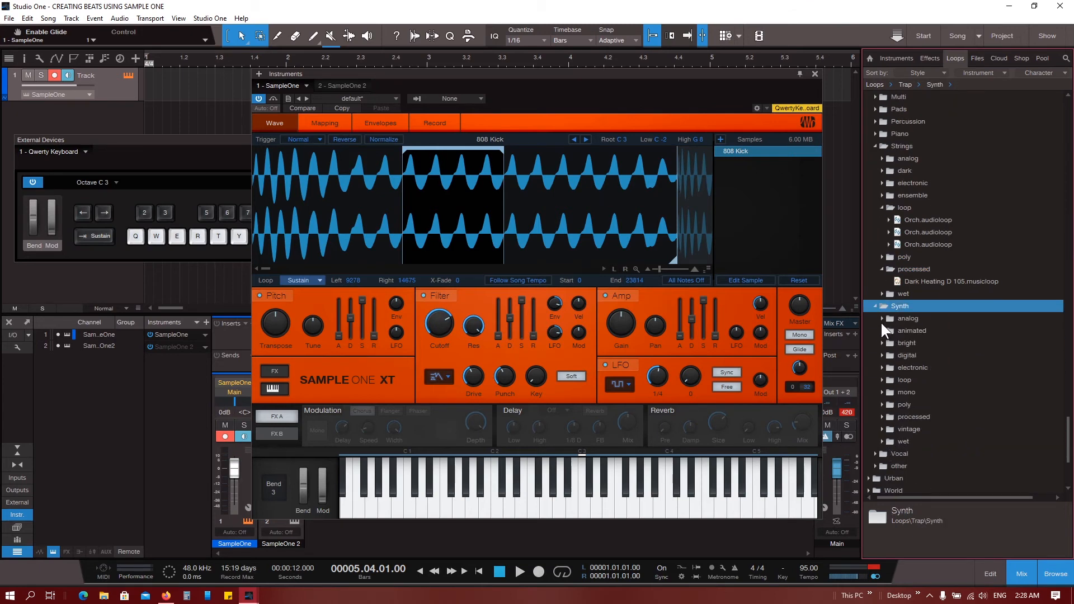
click(882, 402)
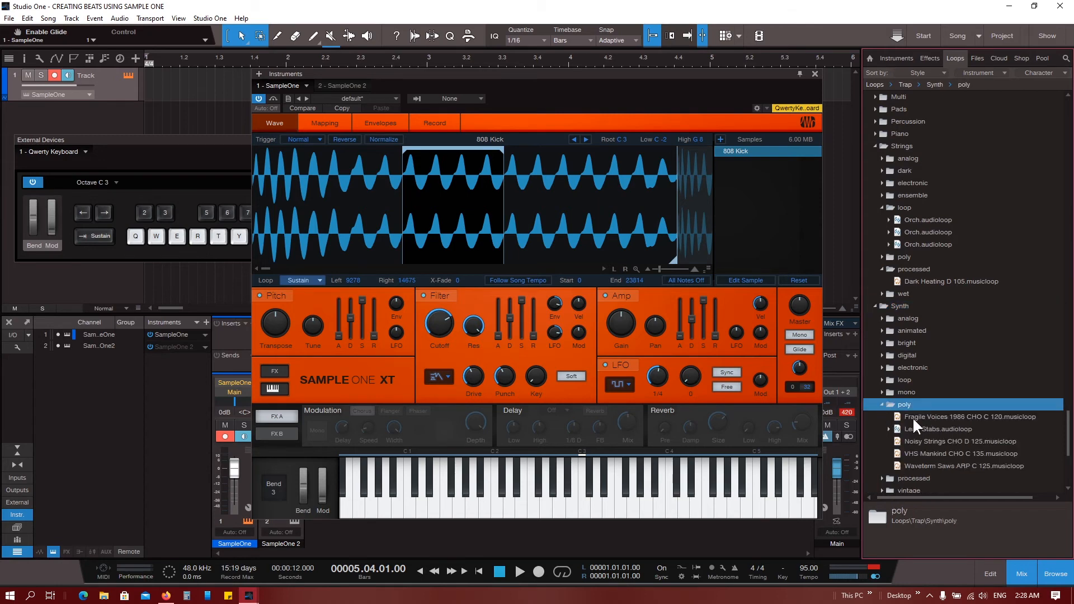
click(906, 417)
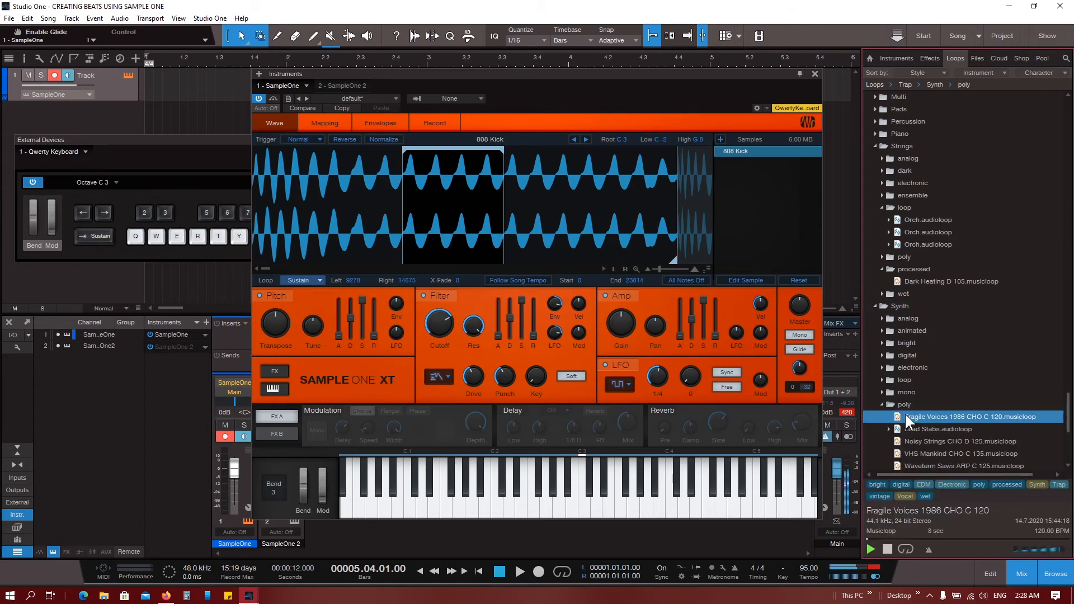
click(930, 442)
click(931, 454)
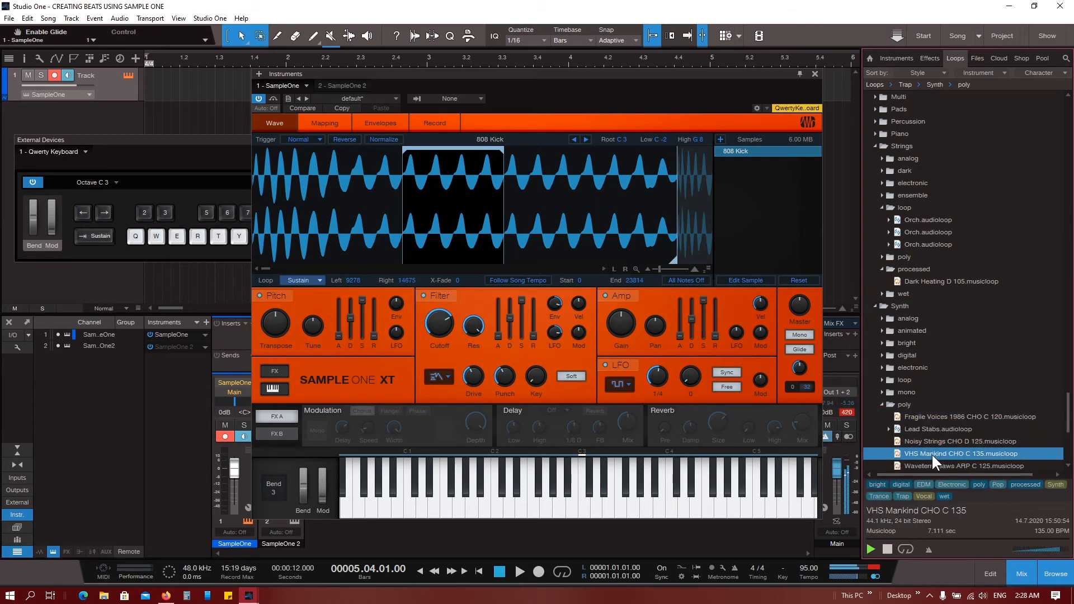
Step: Audition both Lead audio loops in the Trap > Synth > mono folder
click(883, 392)
click(923, 404)
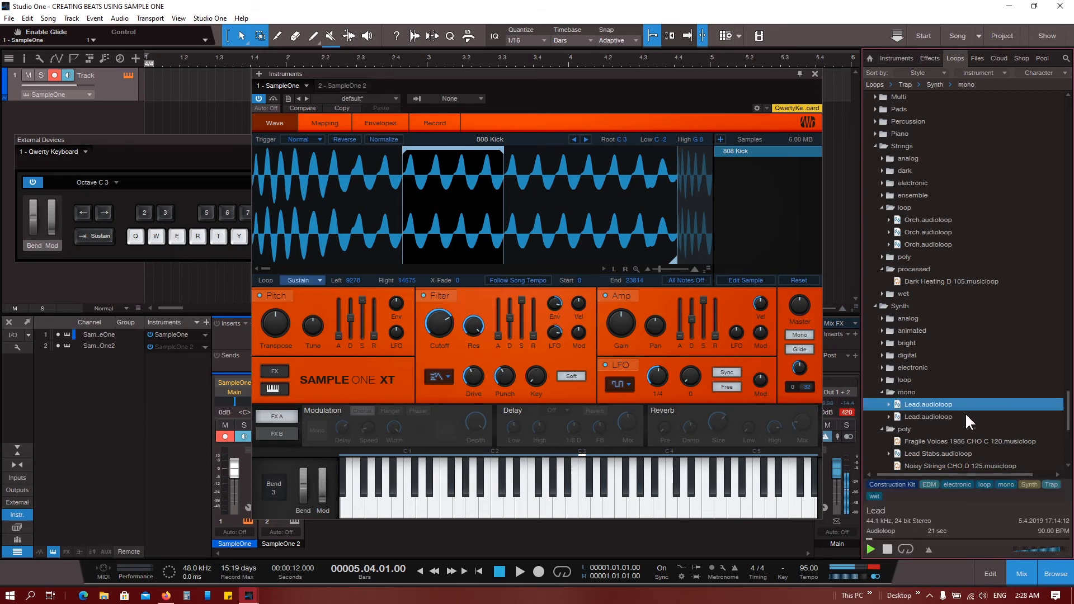
scroll(967, 416, down, 2)
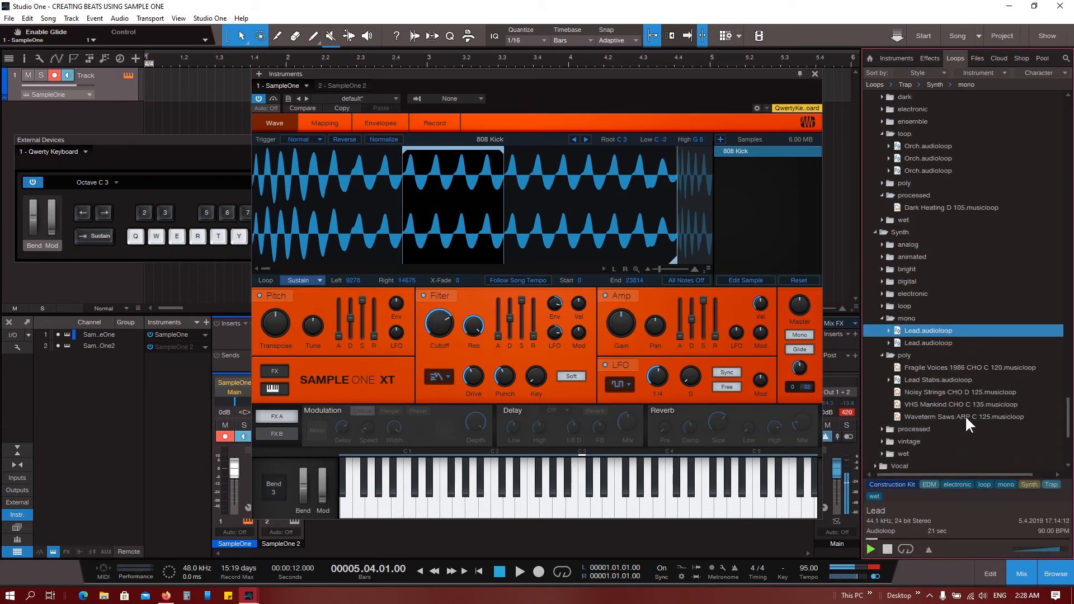
click(935, 341)
scroll(939, 423, down, 2)
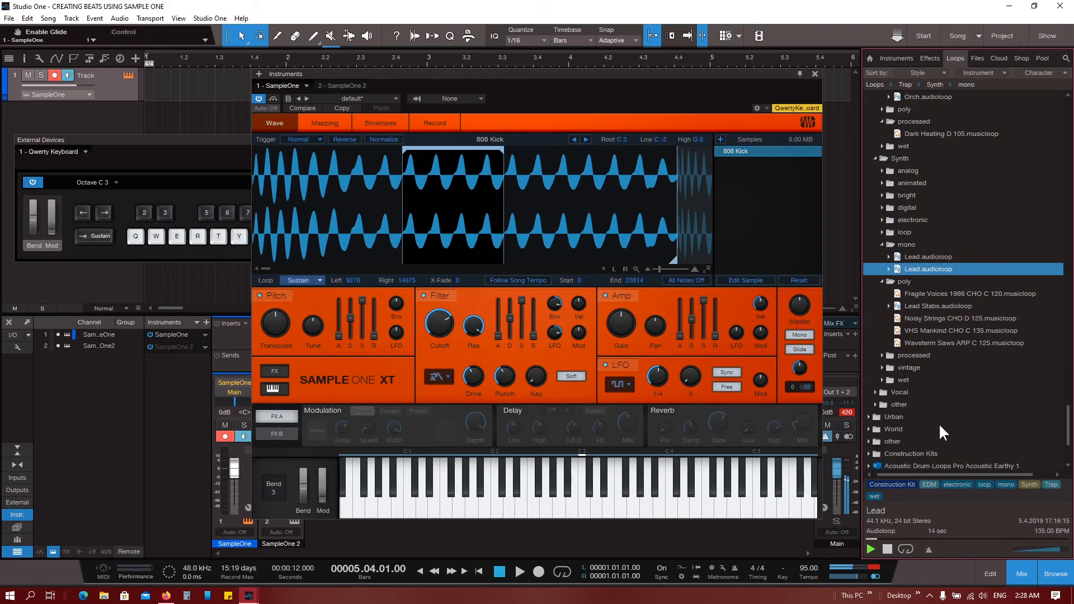
scroll(939, 423, down, 2)
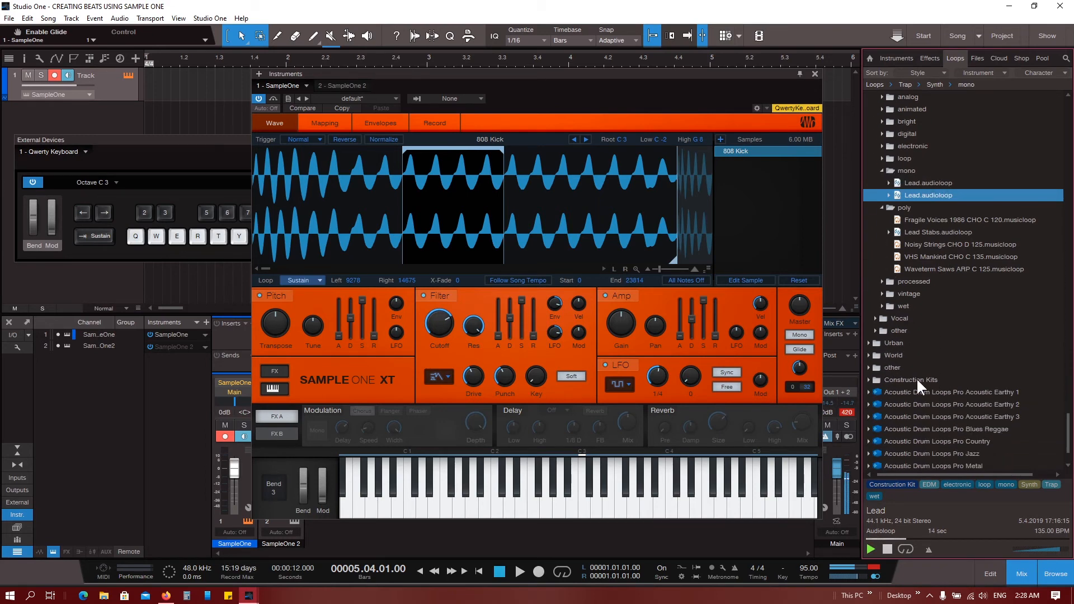
Step: Audition the Clap Bald and Clap Bigbox samples in Trap > Drums > one-shot
scroll(943, 368, up, 10)
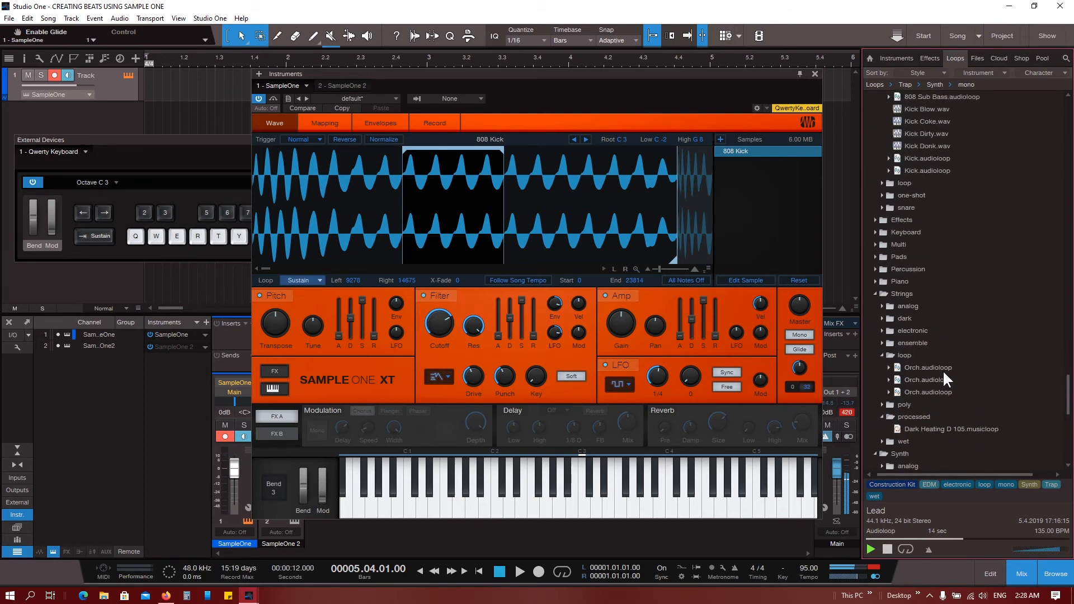
click(880, 195)
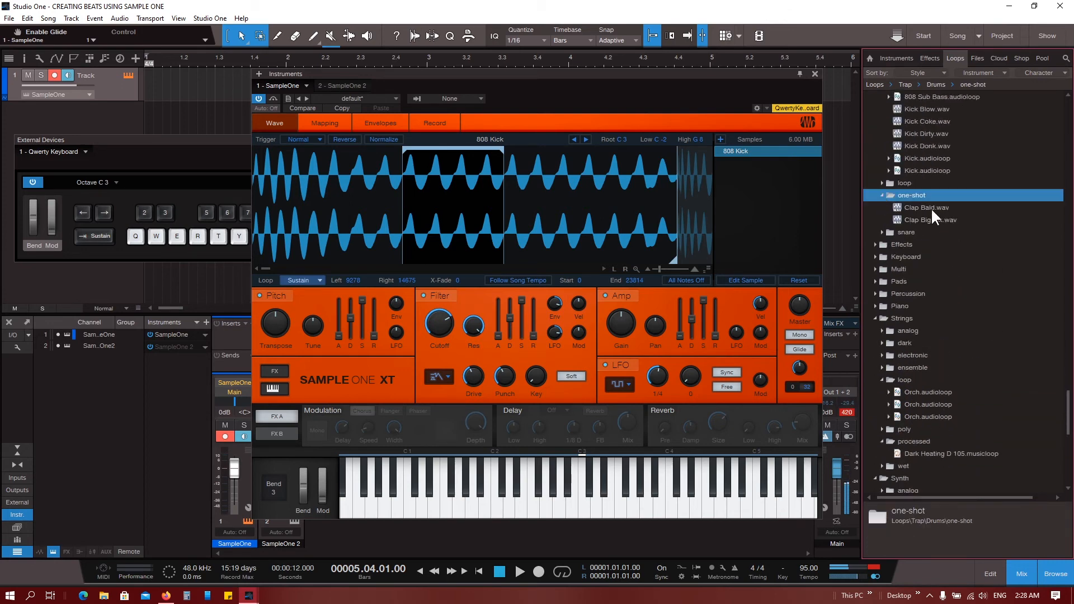
click(931, 206)
click(934, 219)
Step: Collapse the Trap > Drums folder and audition both Brass loops in Trap > Brass > wet
scroll(940, 436, up, 6)
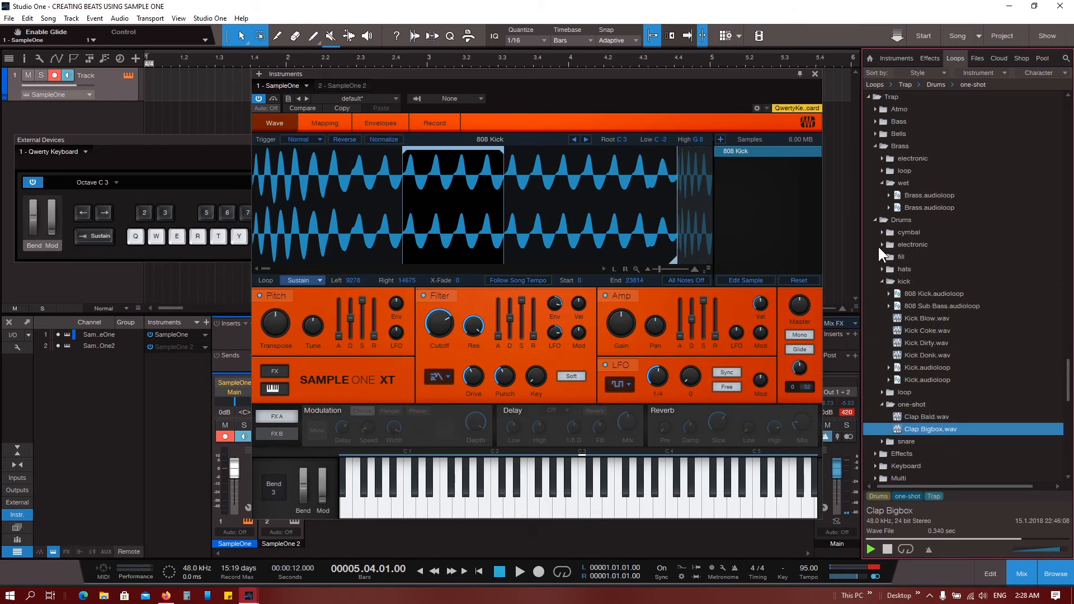
click(876, 220)
scroll(905, 259, up, 2)
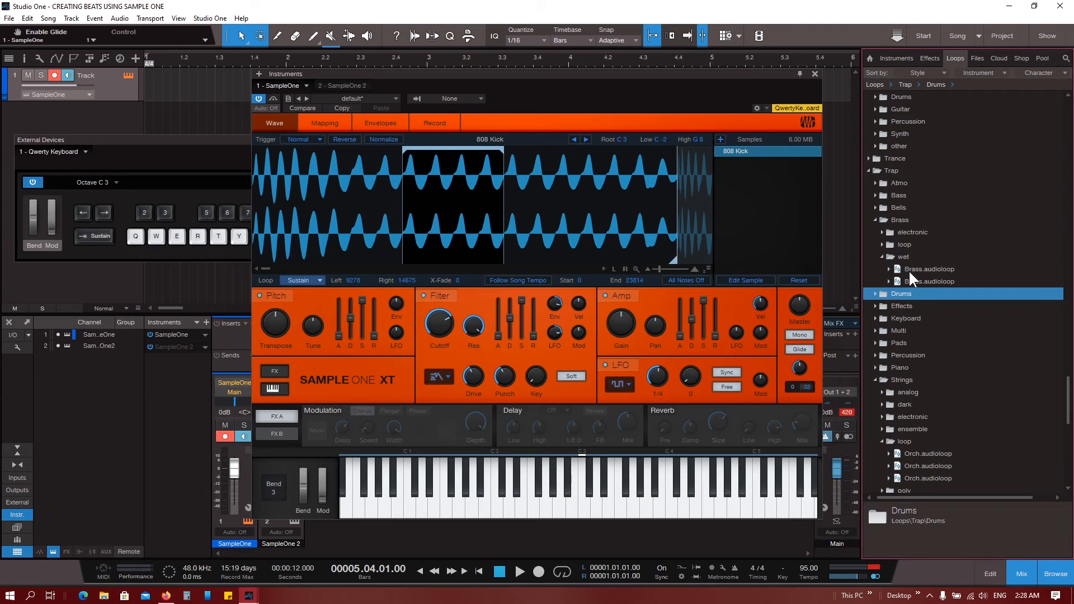
click(908, 270)
click(910, 280)
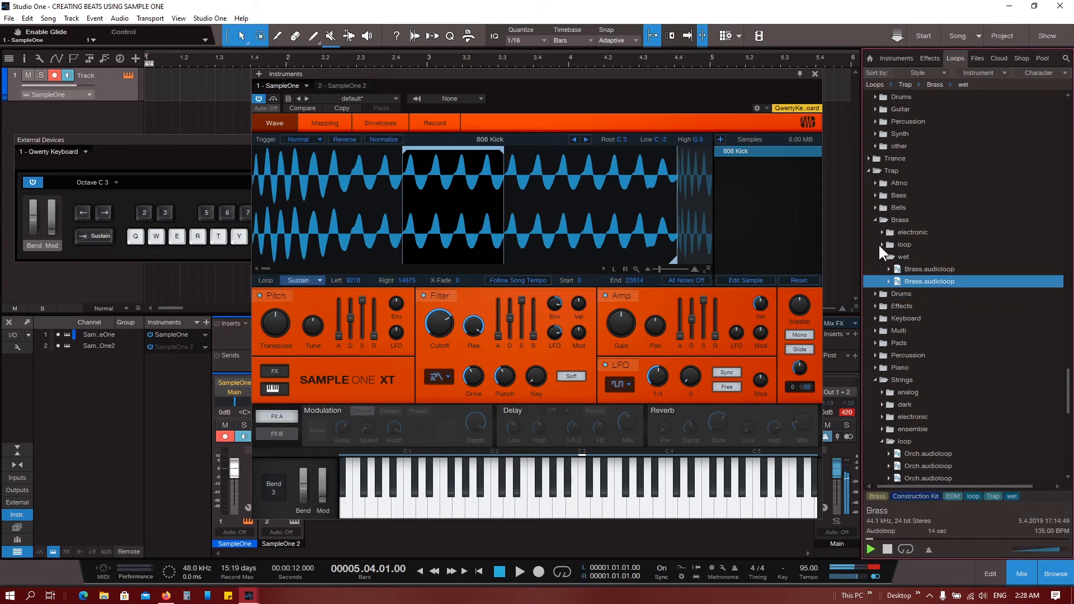
Step: Audition the first Brass loop in Trap > Brass > loop and expand the electronic brass folder
click(881, 244)
click(922, 256)
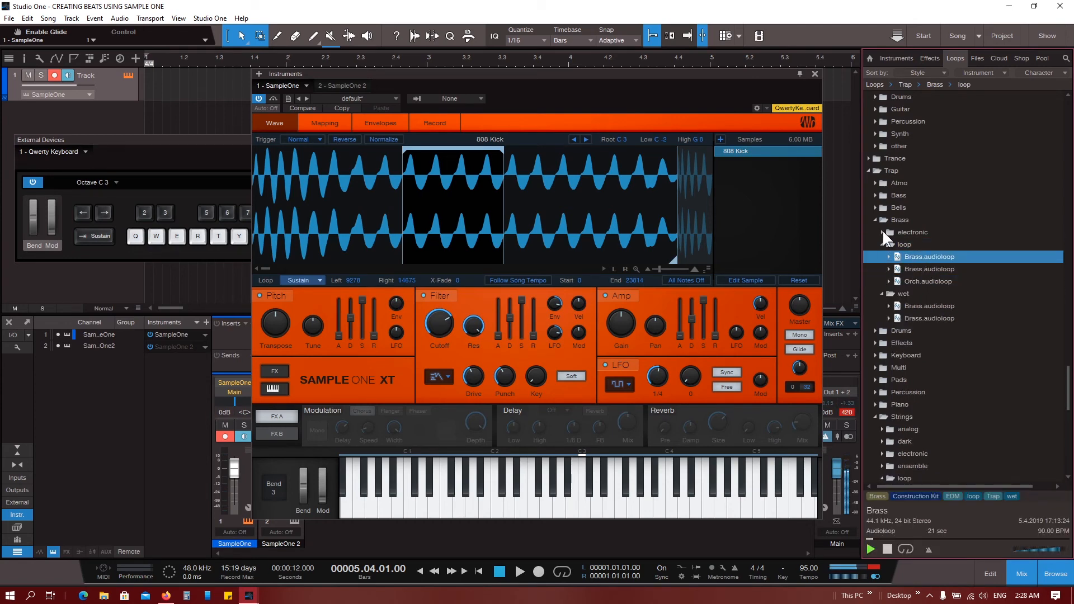
click(883, 231)
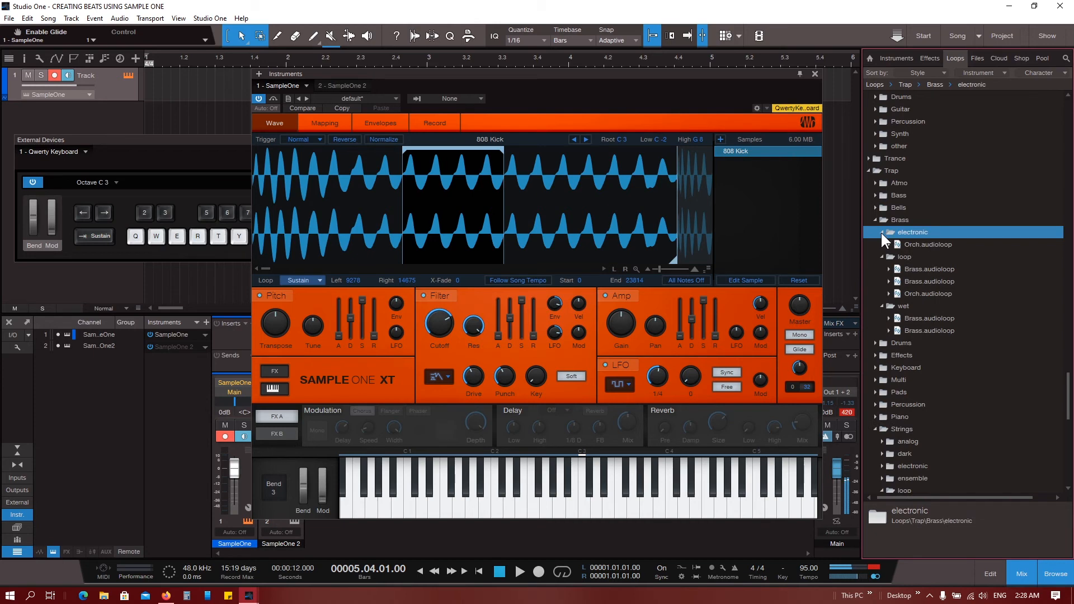
Step: Collapse the Trap folder and expand Trance with its Vocal and Synth subfolders
click(875, 183)
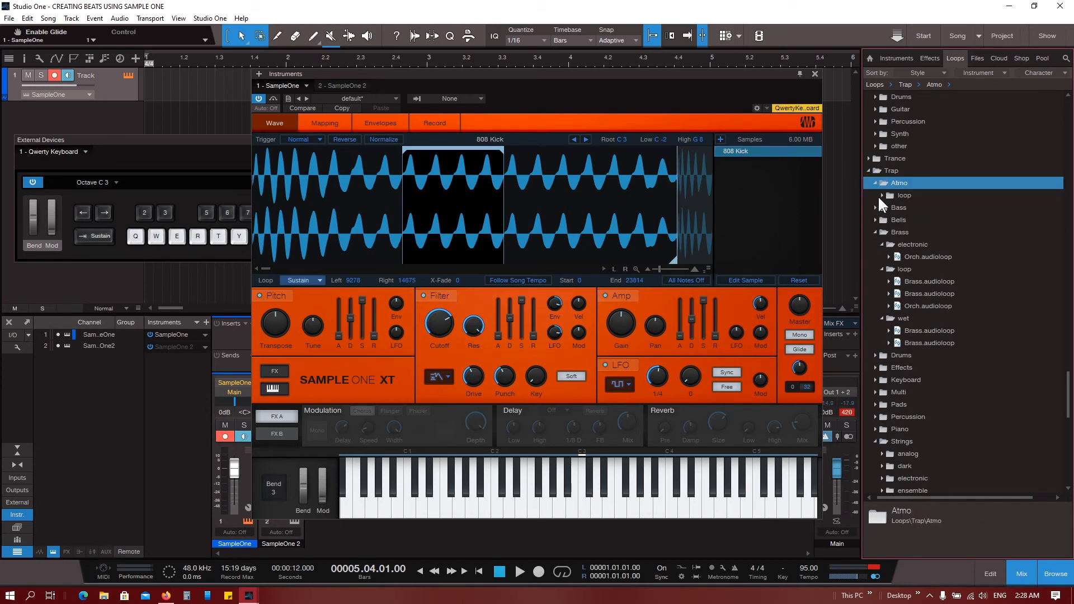
click(867, 170)
click(868, 160)
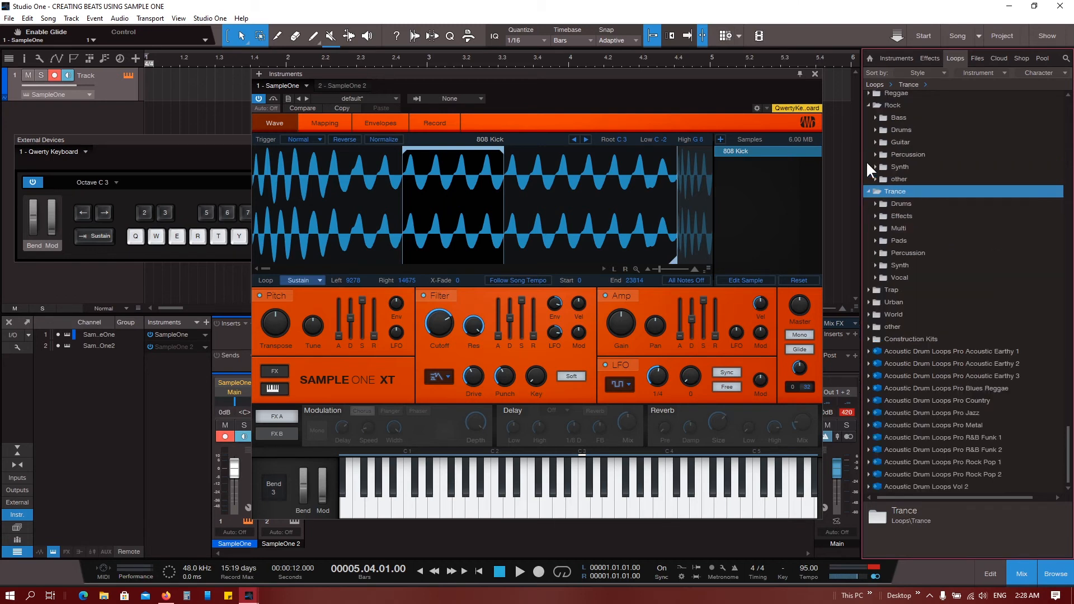
click(876, 278)
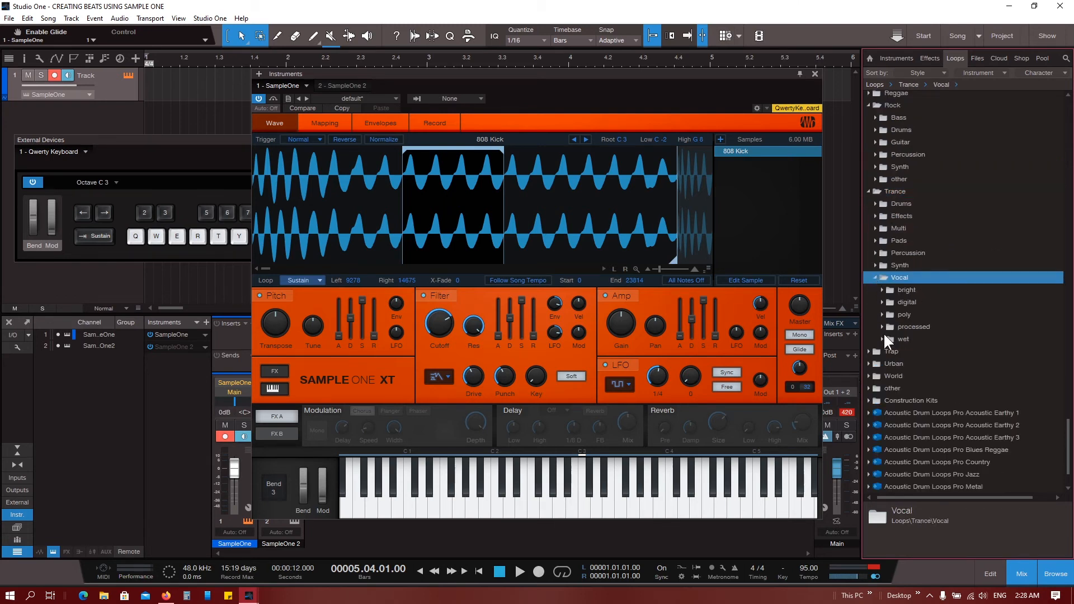
click(875, 266)
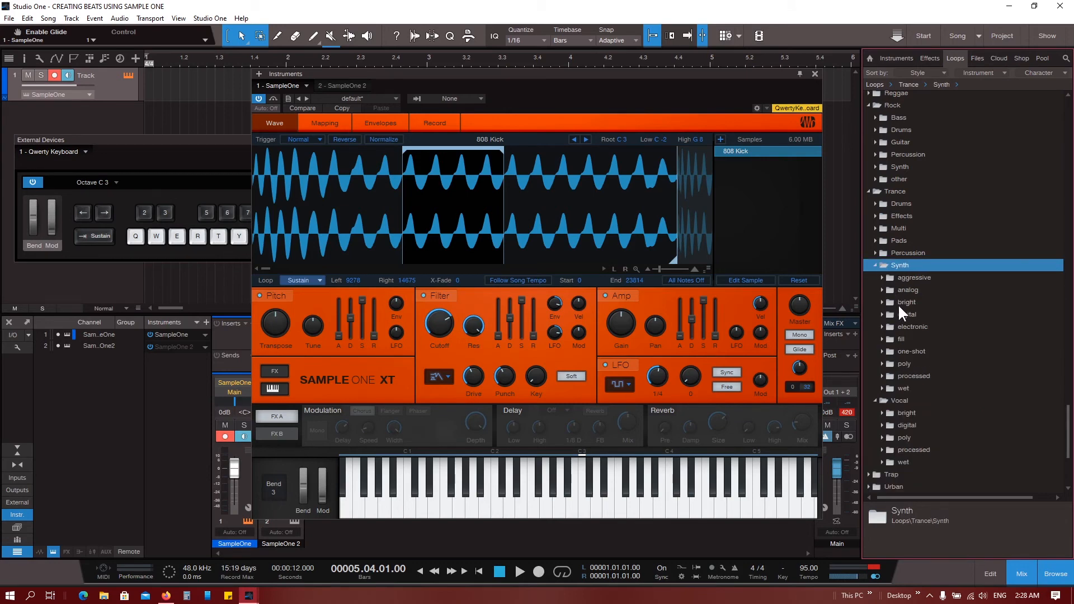
Step: Audition the sm101_df_tech128_bitplop and sm101_df_tech128_monopole loops in Trance > Synth > one-shot
click(888, 351)
click(916, 365)
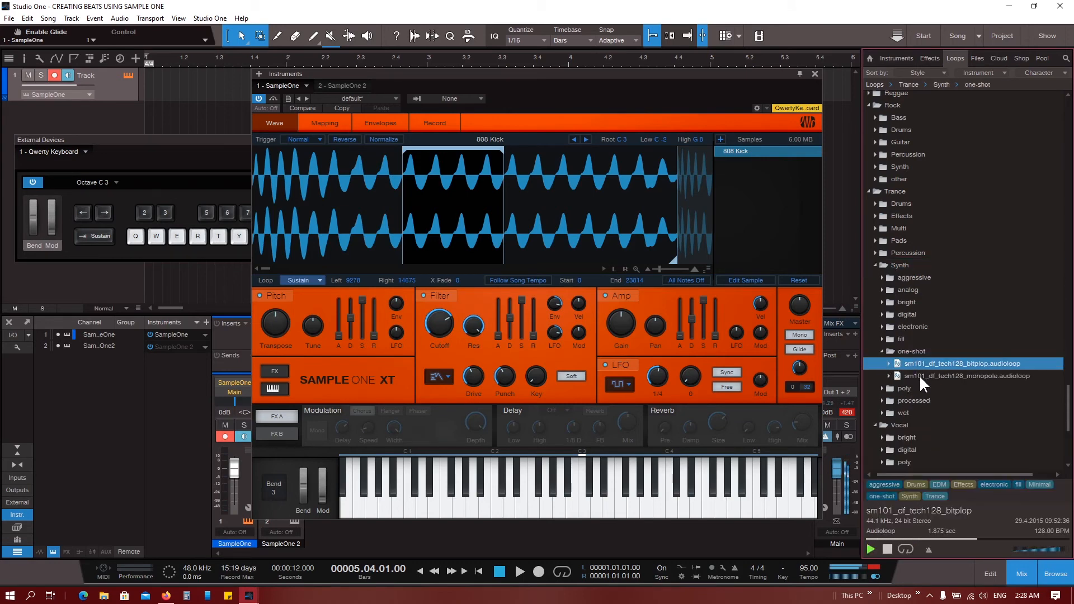
click(918, 375)
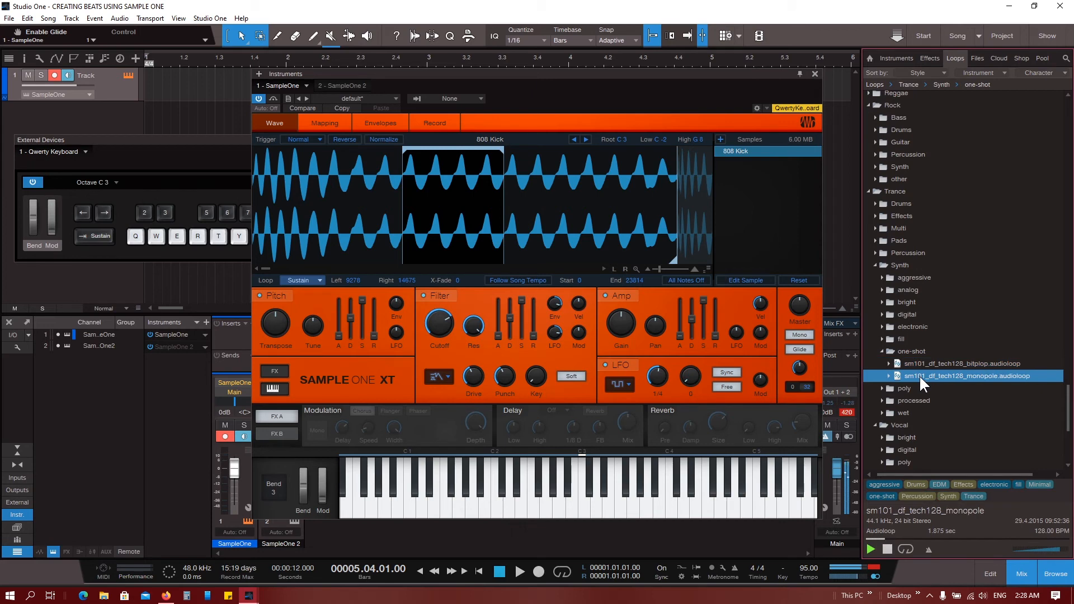
Step: Audition Blue Metal Saw CHO C 120 in Trance > Synth > analog, plus Noisy Strings CHO D 125 and VHS Mankind CHO C 135 in the bright folder
click(883, 289)
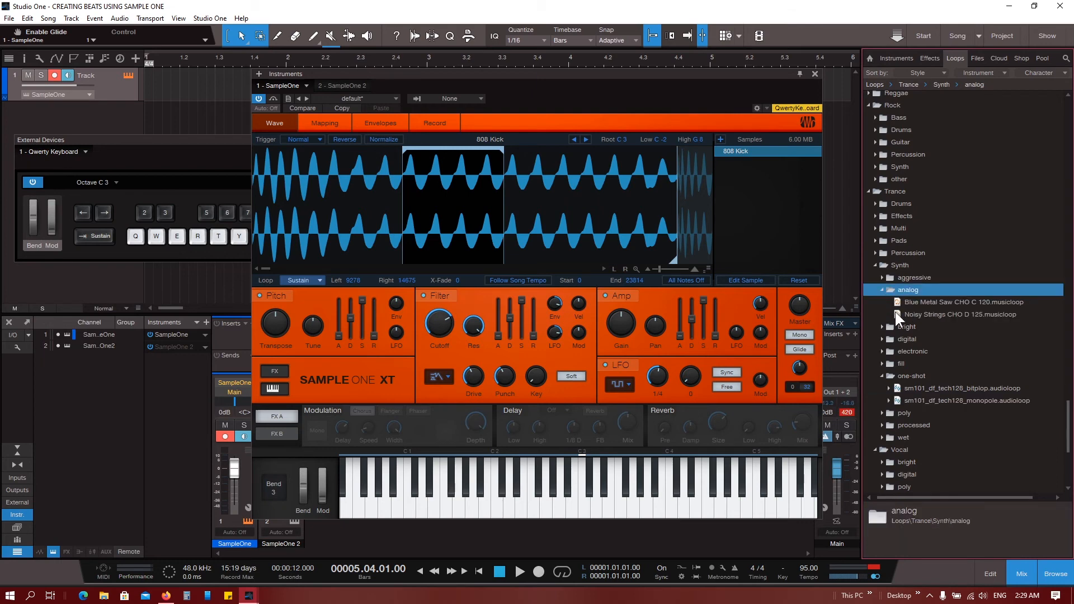
click(910, 303)
click(908, 327)
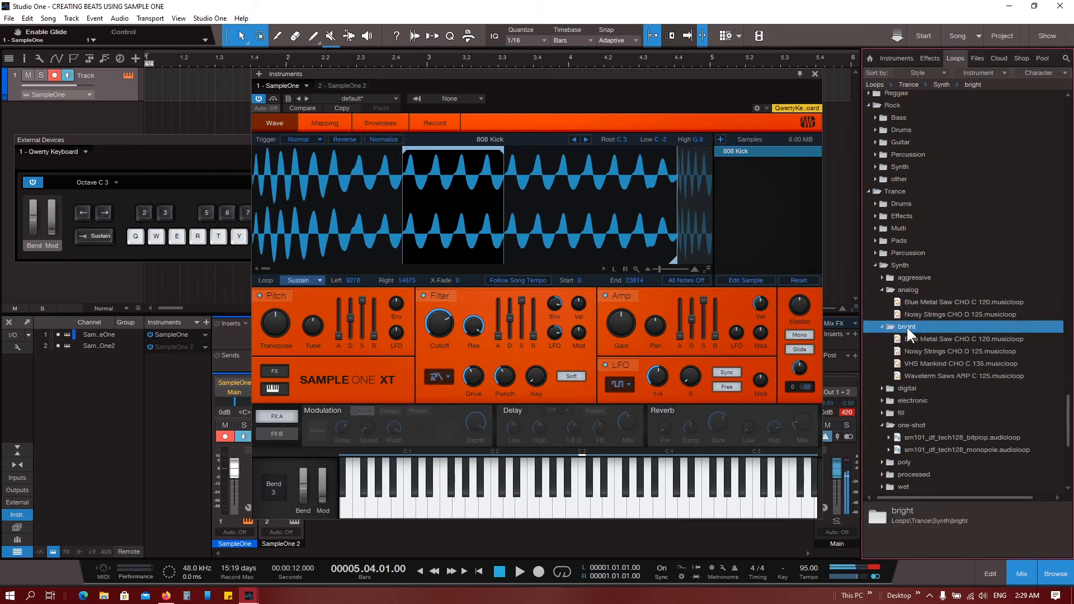
click(917, 353)
click(921, 363)
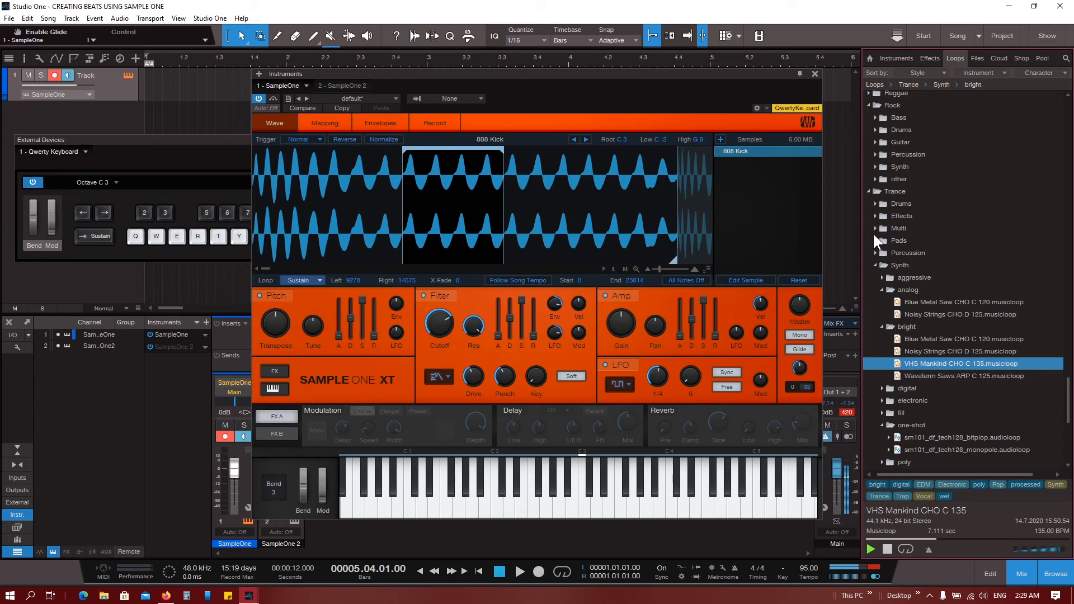
Step: Expand the Rock > Synth folder and the R&B > Piano folder in the loop library
double_click(870, 164)
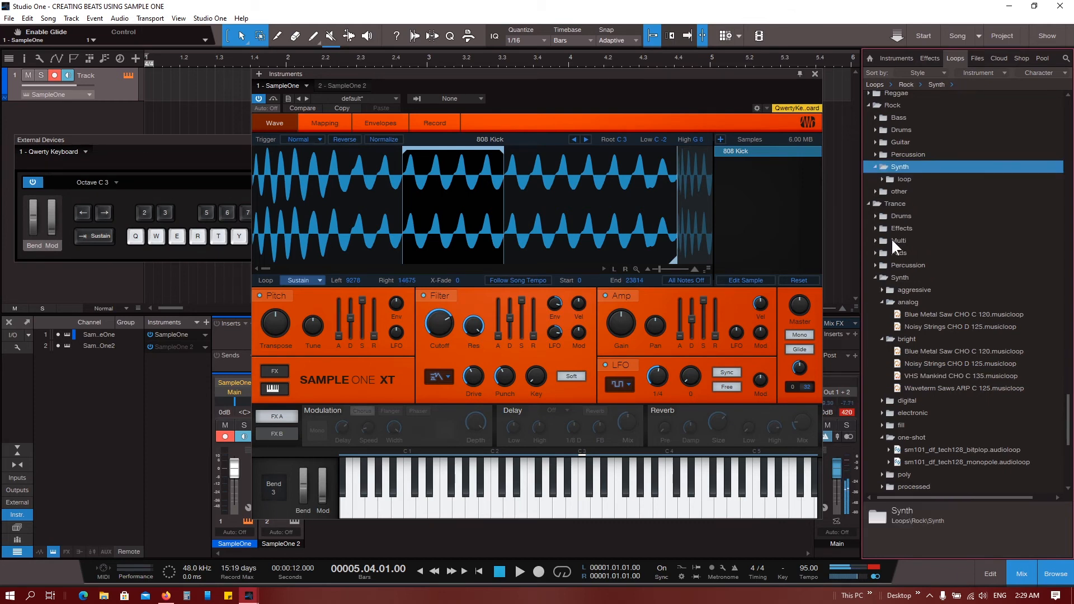
scroll(891, 238, up, 2)
scroll(905, 270, up, 2)
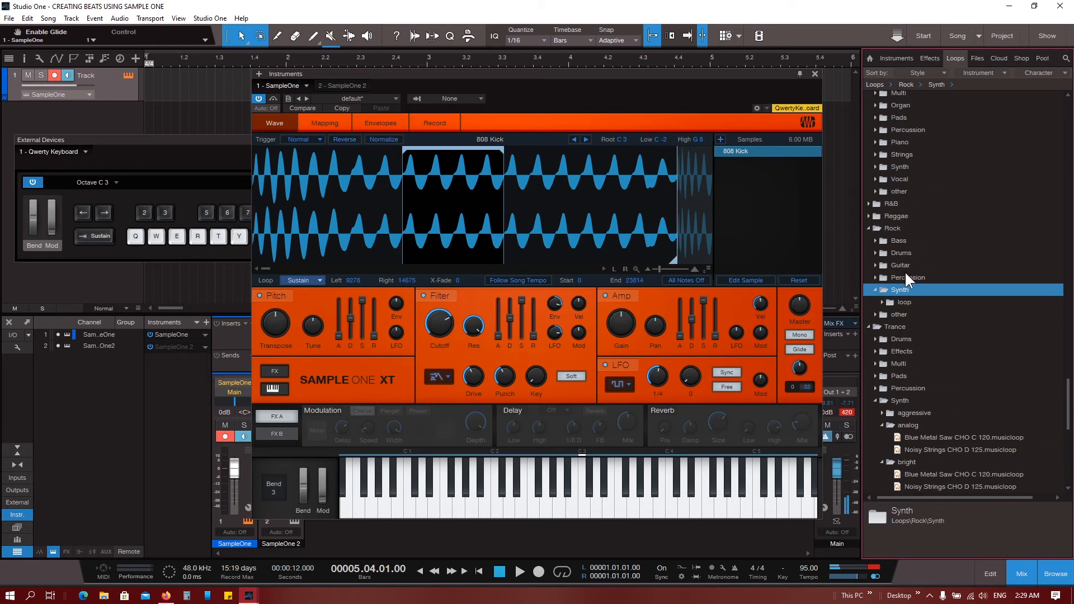
double_click(866, 202)
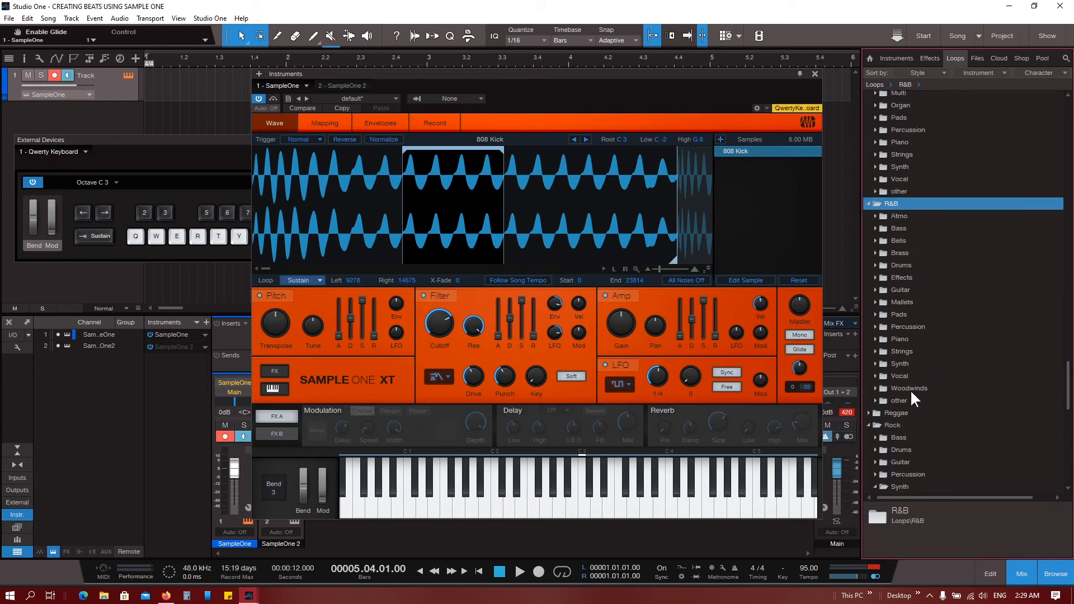
double_click(876, 339)
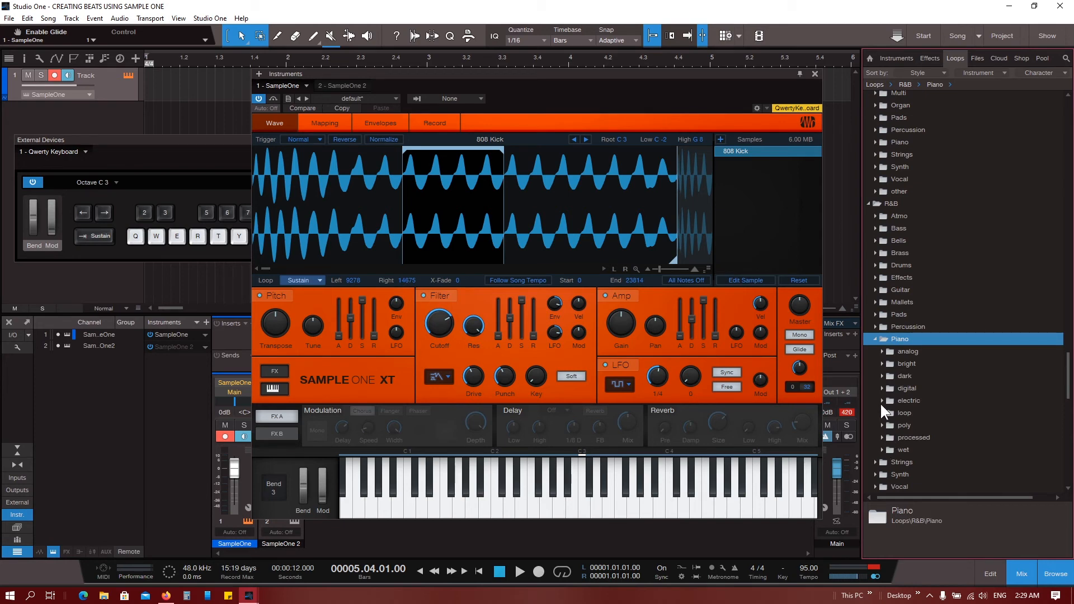
Step: Audition Bells and Tubes ARP C 105 and Vibrating Fog ARP D 100 in R&B > Piano > analog
click(882, 351)
click(925, 365)
click(925, 386)
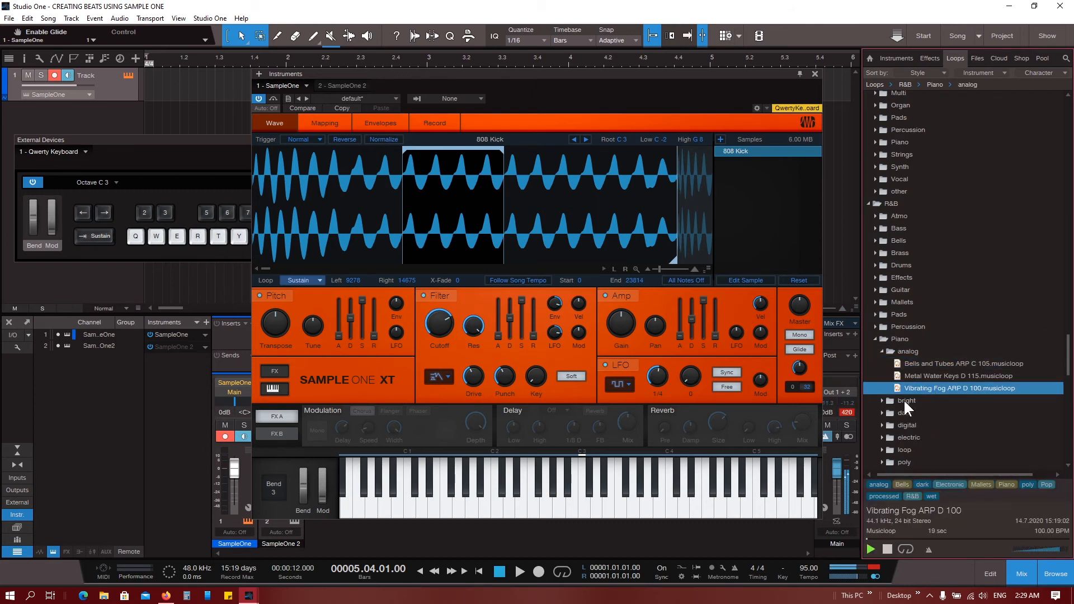
Step: Audition Cardboard in Waters ARP C 110 in R&B > Piano > bright and digital, plus Metal Water Keys D 115 in dark
click(883, 401)
click(924, 425)
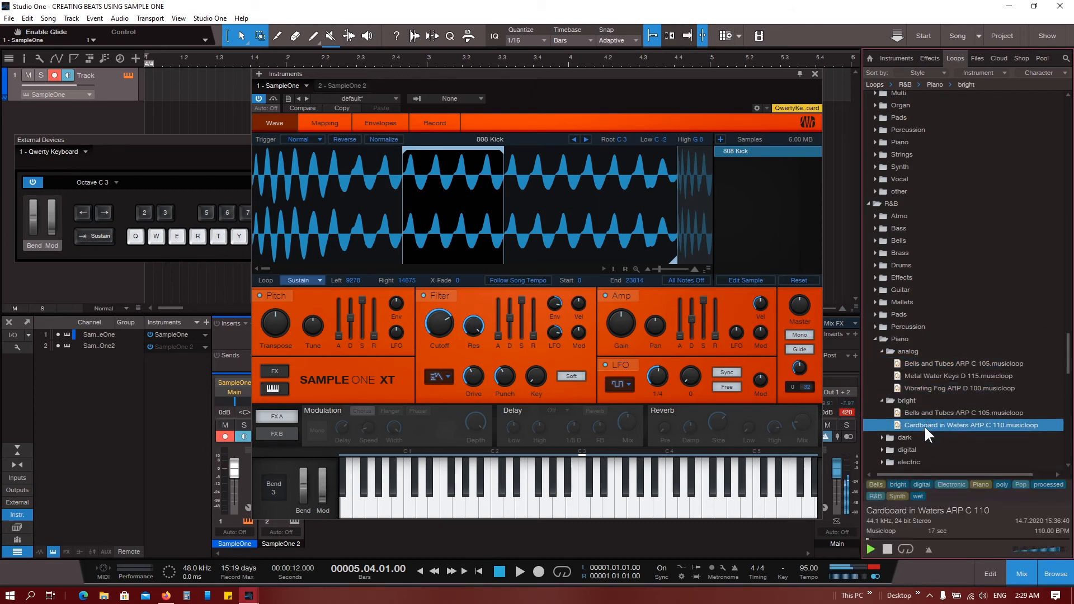
click(882, 438)
click(945, 447)
scroll(939, 425, down, 3)
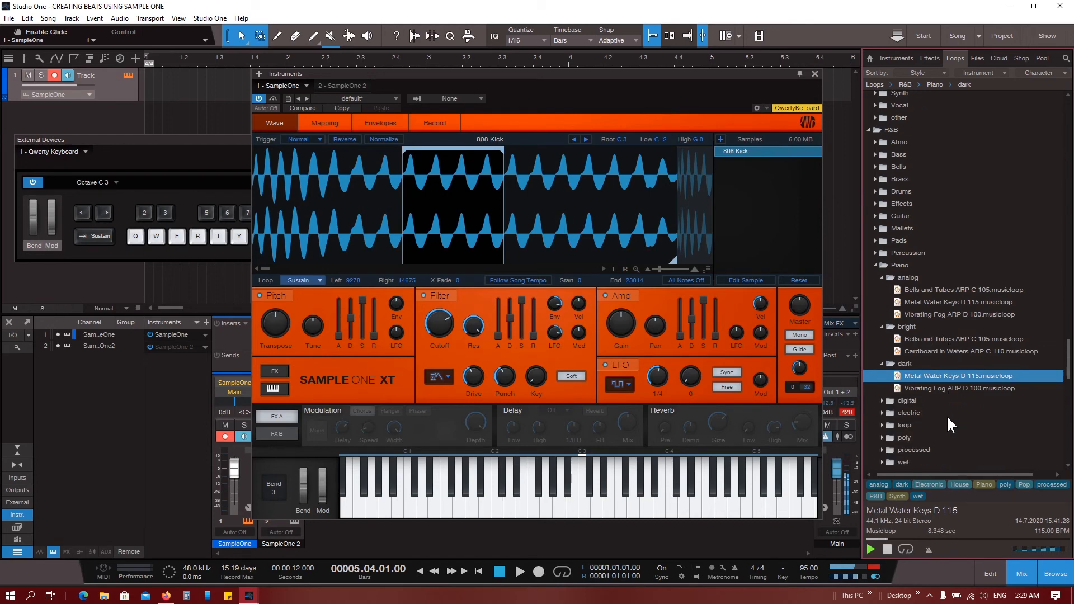
click(883, 401)
click(922, 414)
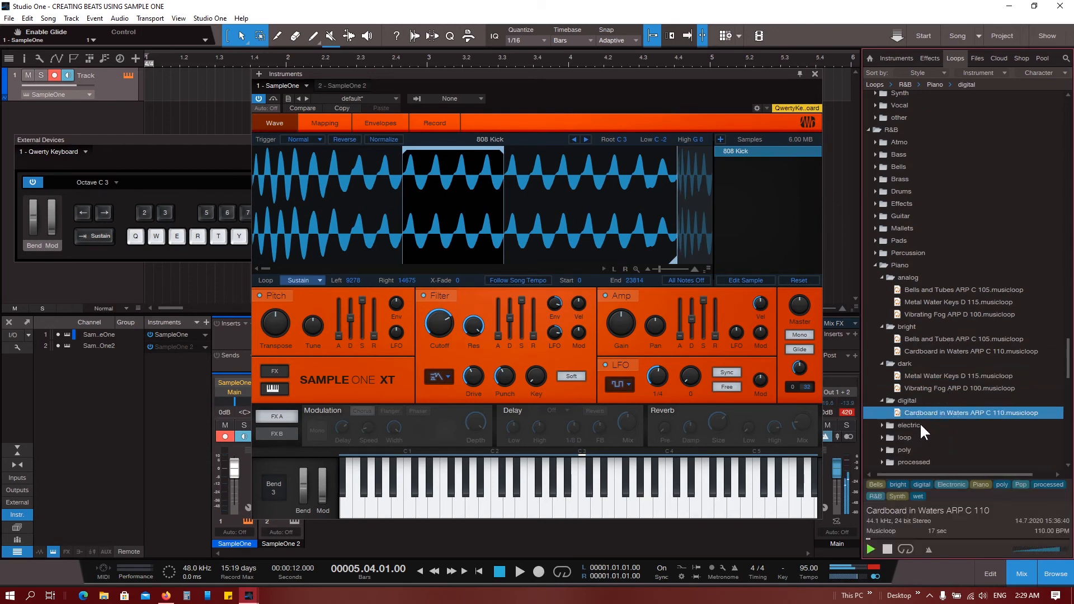
Step: Audition the 08 Piano Ebmin audioloop in R&B > Piano > loop
scroll(919, 422, down, 3)
click(882, 364)
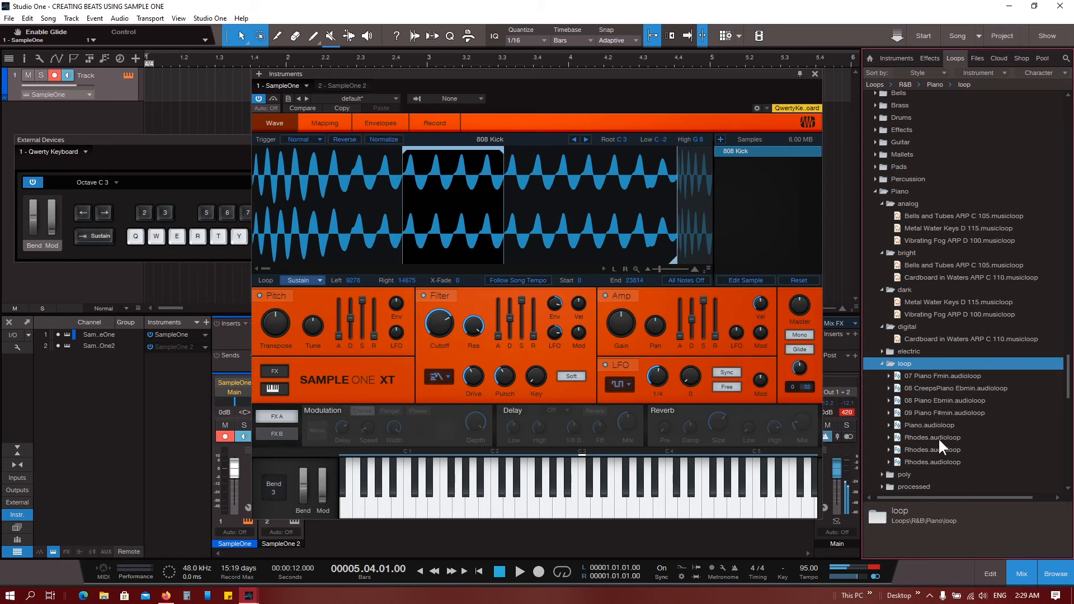
click(938, 402)
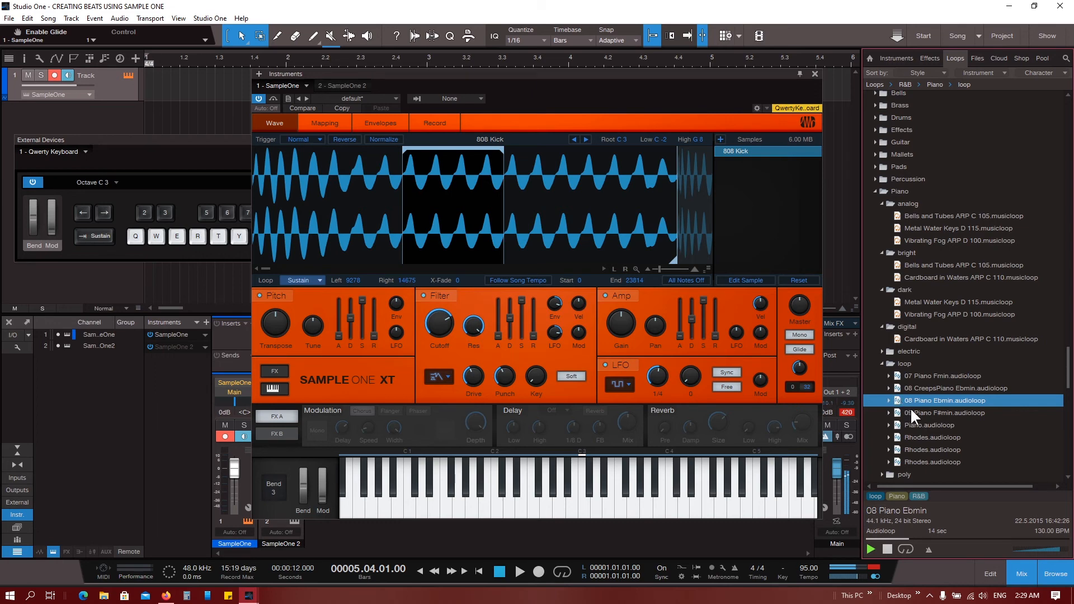
Step: Load the 08 Piano Ebmin audioloop into the empty SampleOne 2 instance
drag(948, 401, 962, 444)
click(351, 85)
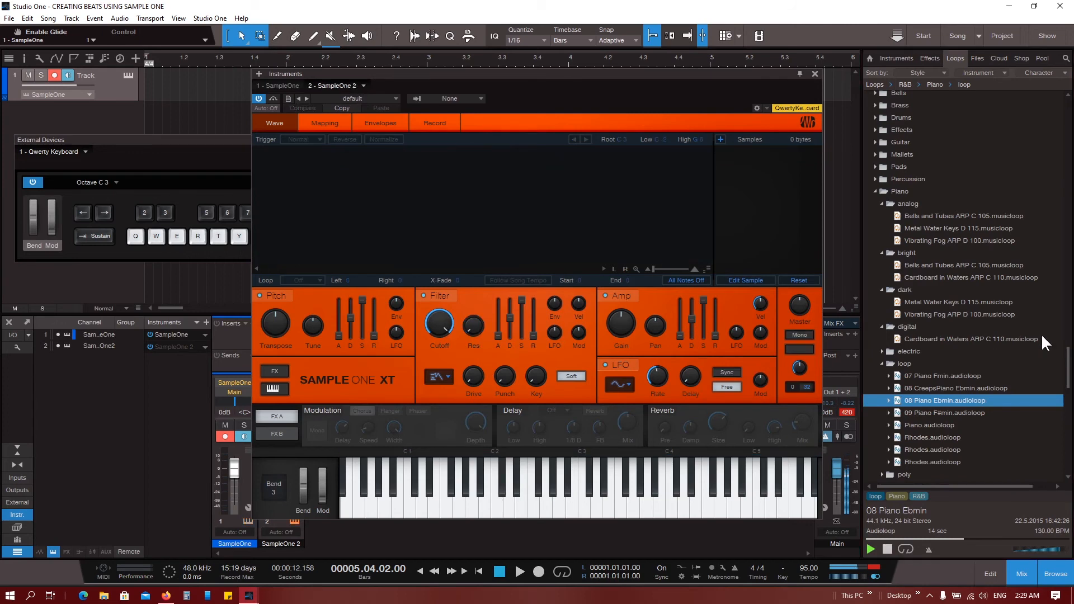
drag(930, 401, 734, 224)
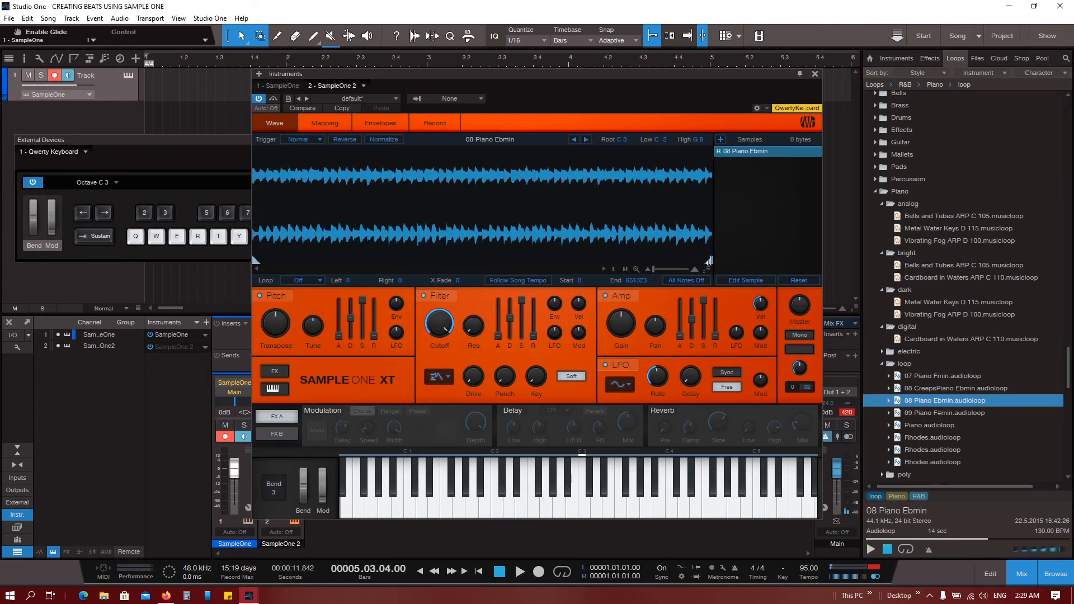
Step: Trim the 08 Piano Ebmin sample to its opening note by moving its end to about 10291, and test it on C 3
mouse_move(708, 261)
mouse_down()
mouse_move(257, 261)
mouse_move(255, 275)
mouse_up()
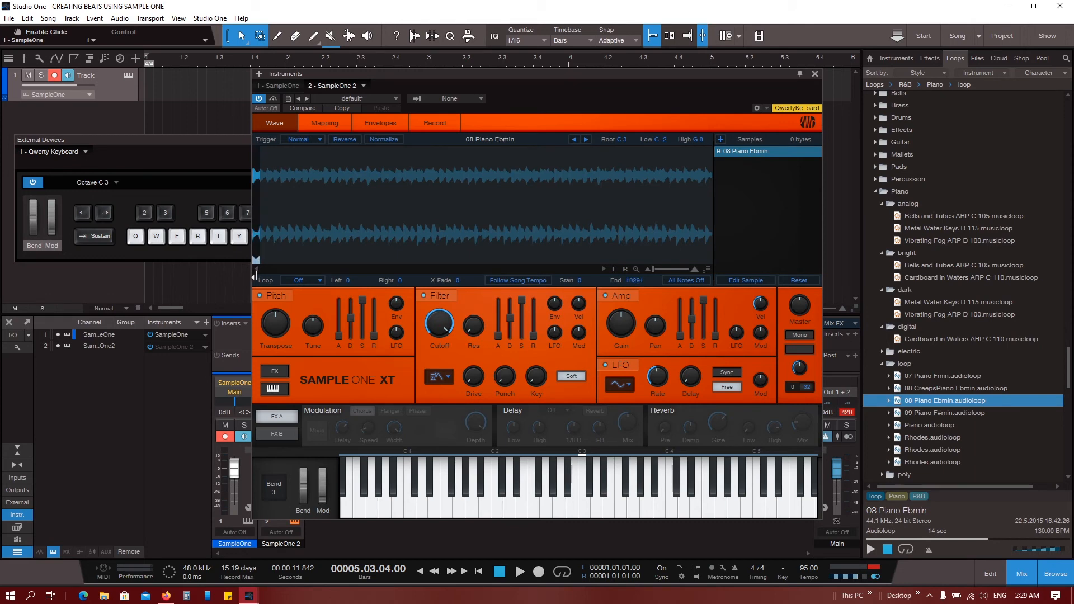
scroll(311, 196, up, 1)
scroll(310, 195, up, 5)
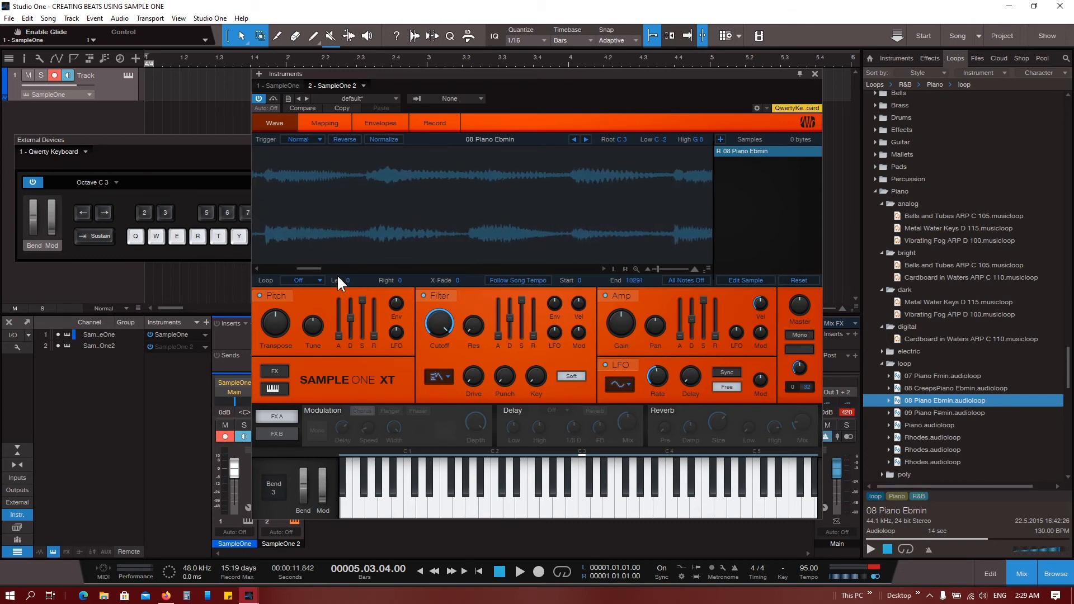
drag(313, 268, 247, 267)
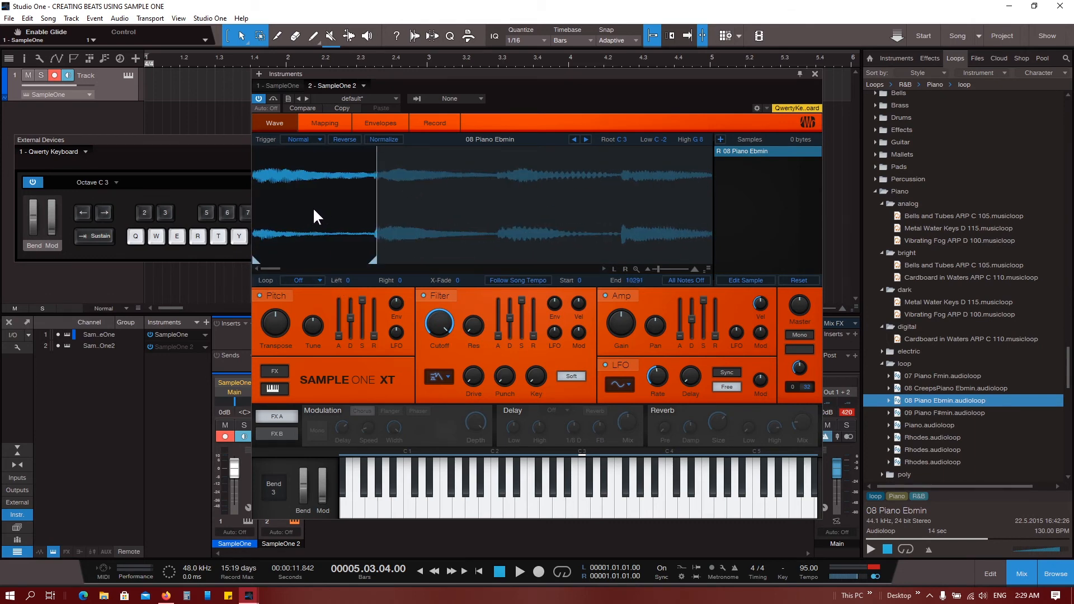
click(582, 504)
click(585, 510)
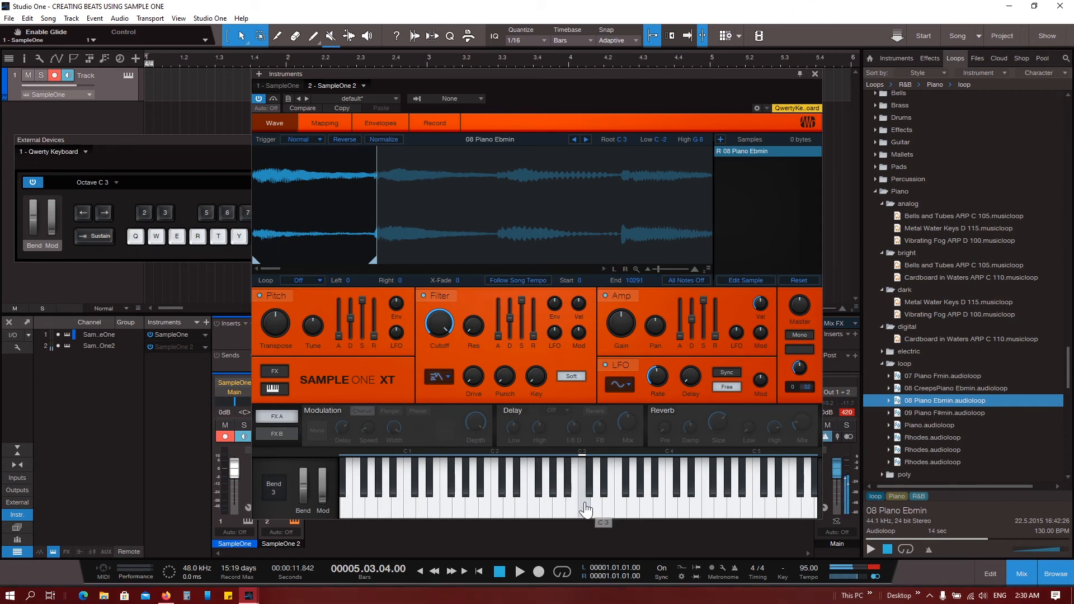
click(585, 510)
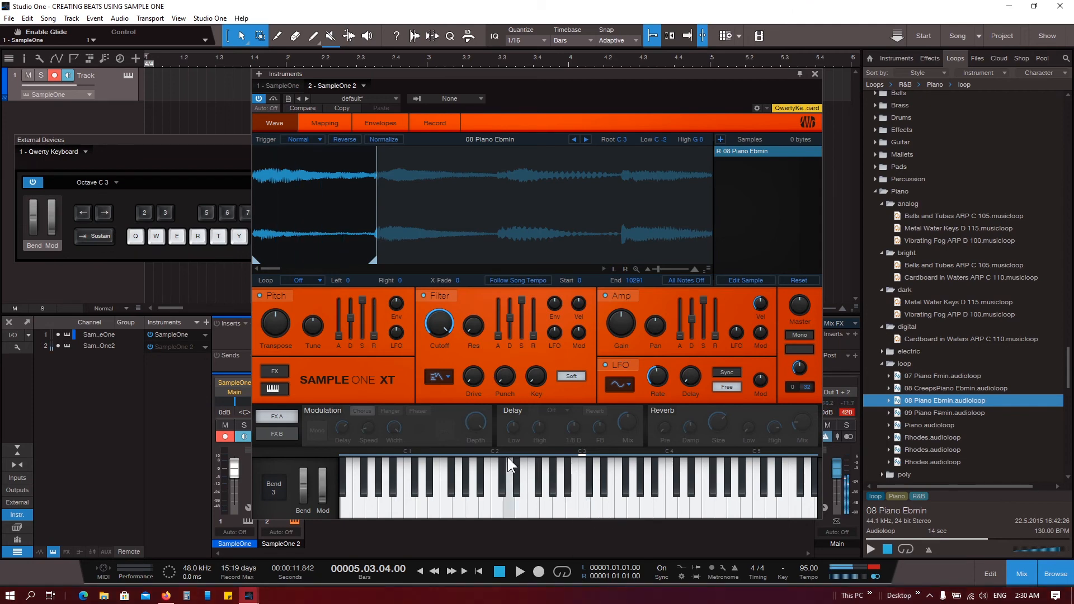
Step: Shorten the sample end further to about 9702, testing the cut on C 3 between adjustments
drag(365, 261, 362, 262)
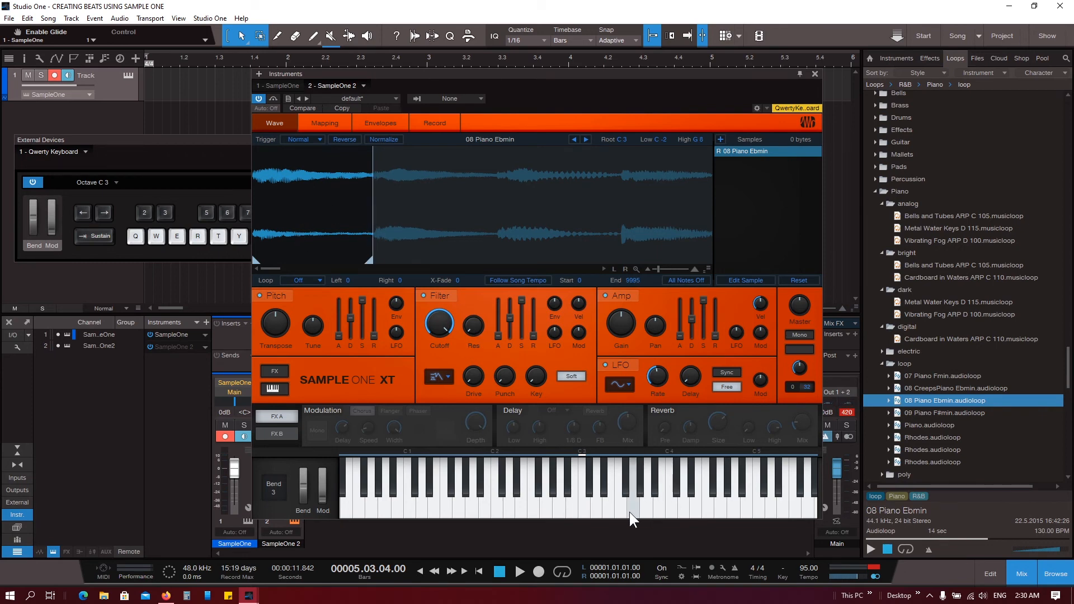
click(585, 516)
click(586, 519)
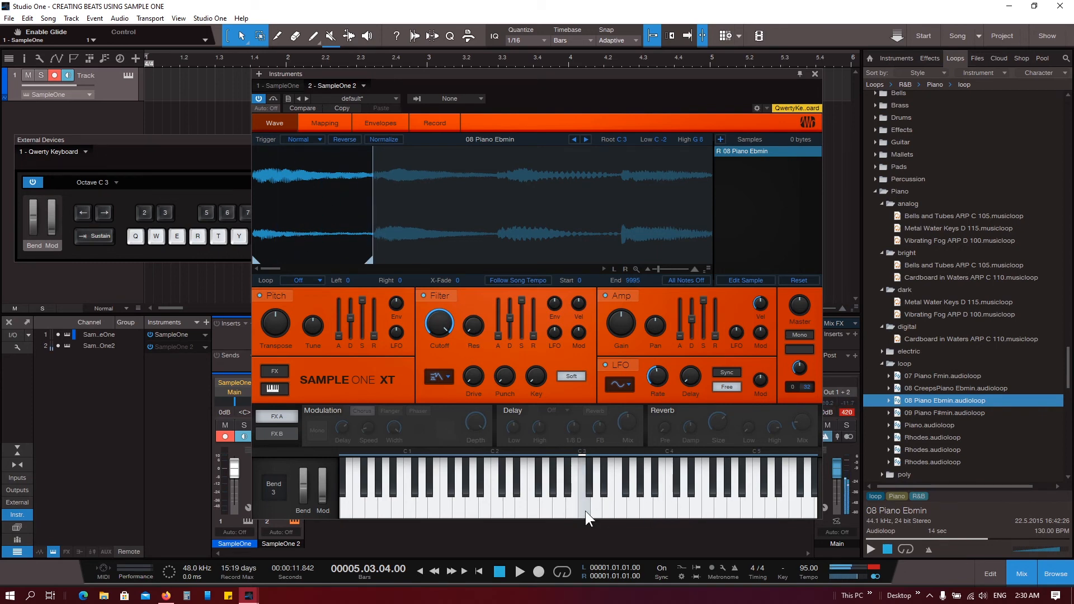
click(585, 514)
click(585, 512)
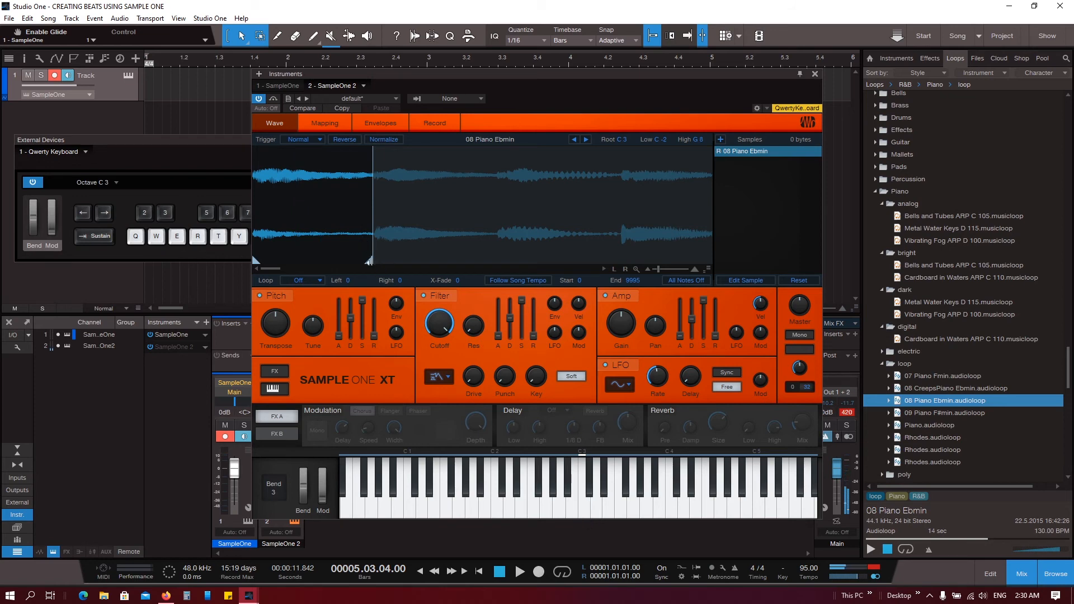
drag(372, 261, 368, 261)
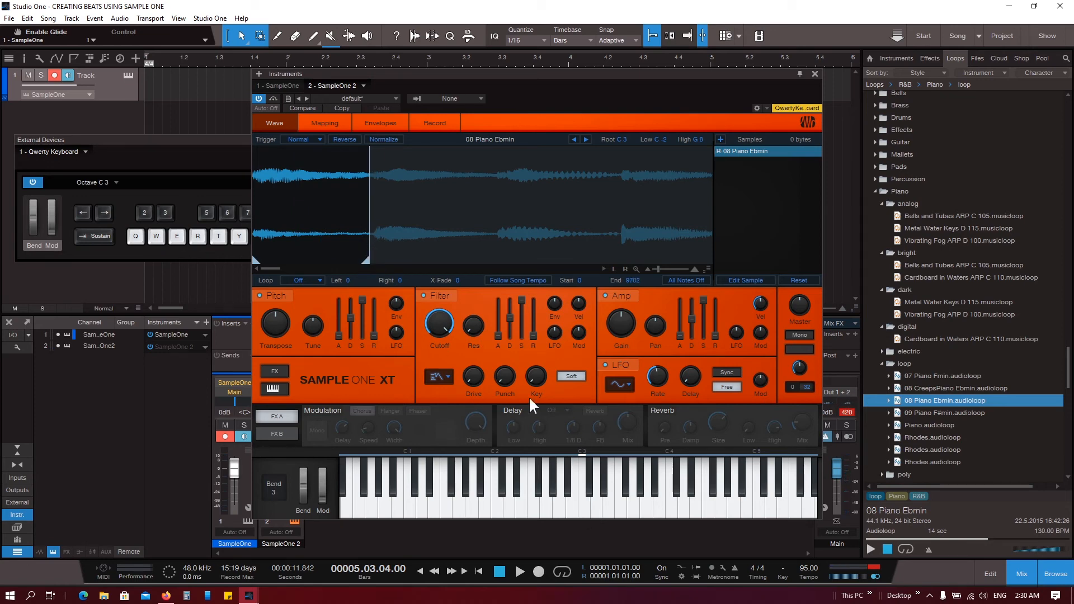
Step: Play C 3 repeatedly and a higher key to listen to the trimmed piano note
click(587, 493)
click(586, 506)
click(585, 515)
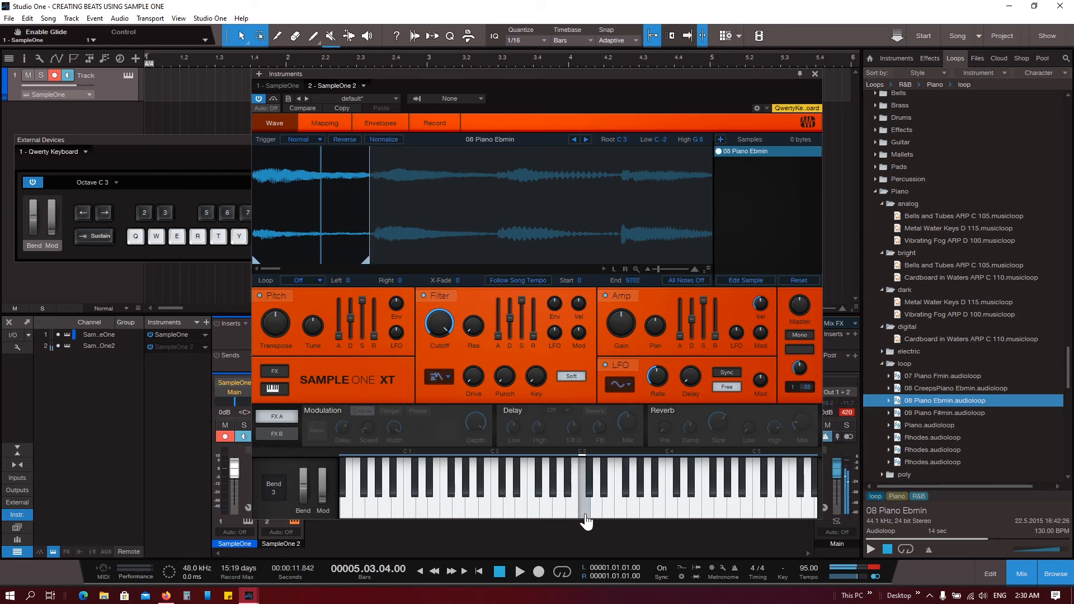
click(585, 515)
click(585, 516)
click(585, 515)
click(585, 517)
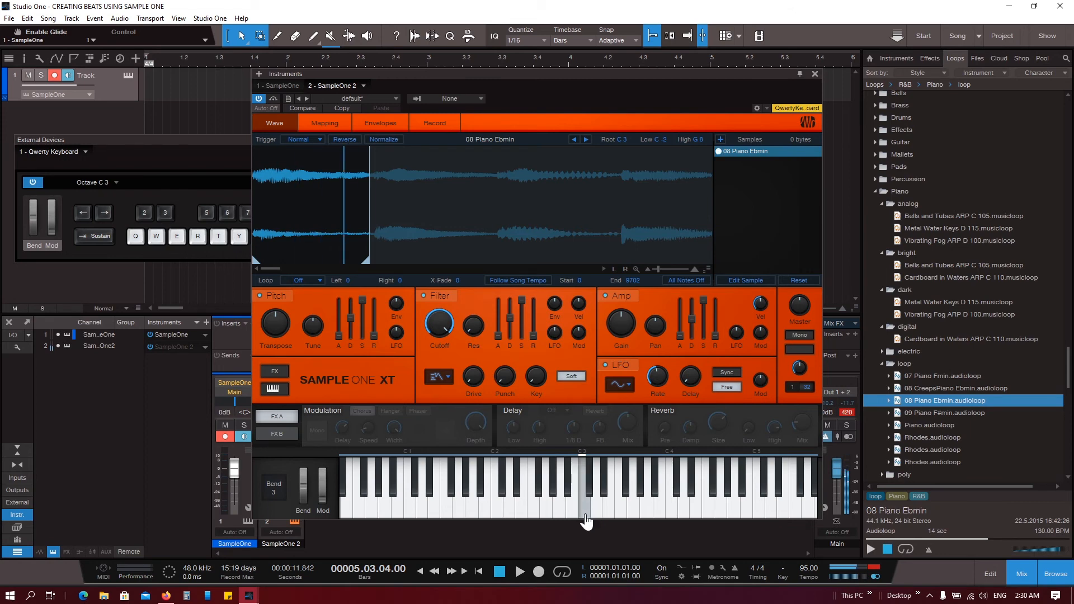
click(585, 517)
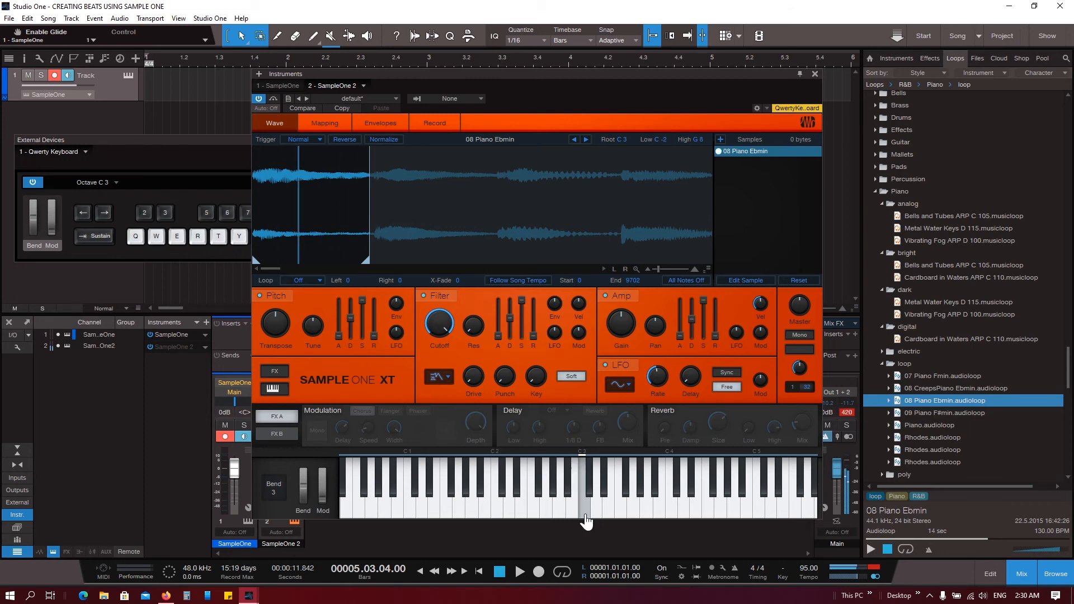
click(585, 517)
click(622, 498)
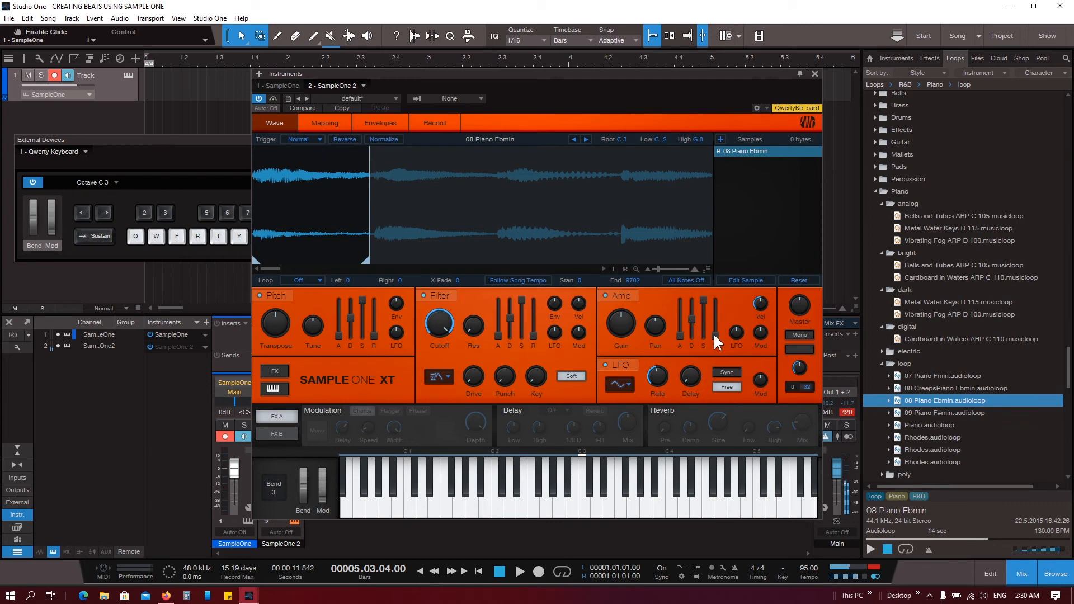
Step: Try longer Amp release times of about 12.3 ms and 1.516 s, testing each on C 3
drag(715, 336, 716, 328)
click(585, 517)
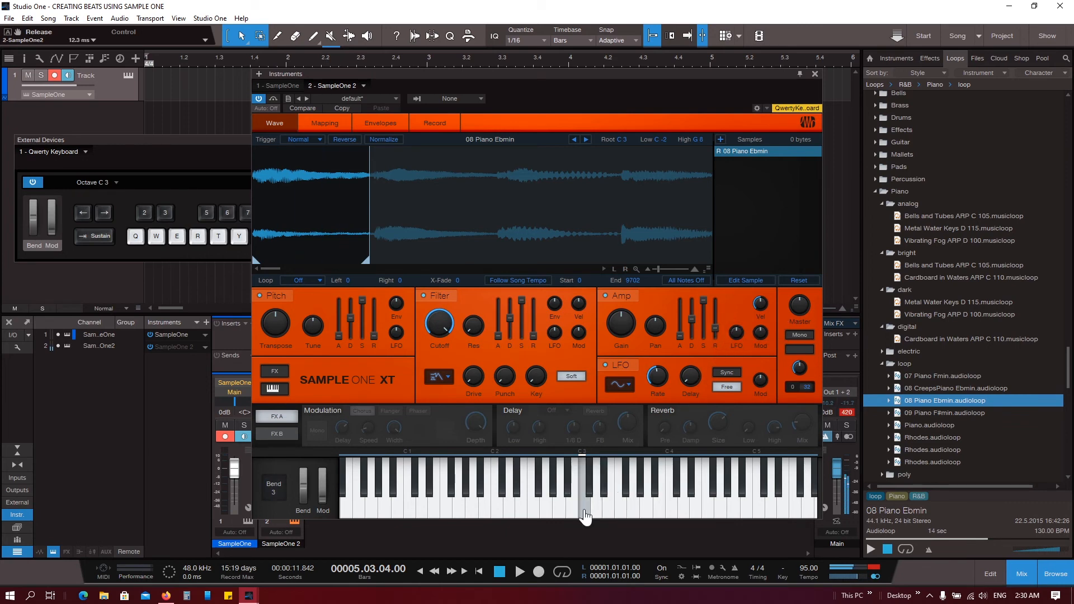
drag(718, 329, 718, 316)
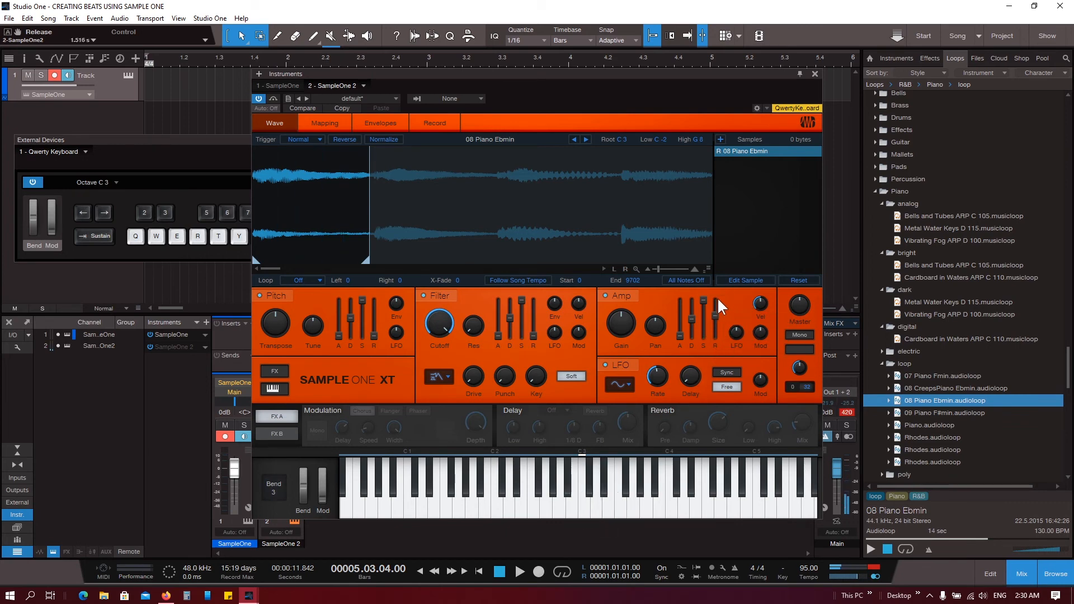
click(583, 518)
Step: Lower the Amp sustain to about -11.2 dB and the release to about 0.007775 ms, testing the sound on C 3
drag(700, 335, 700, 381)
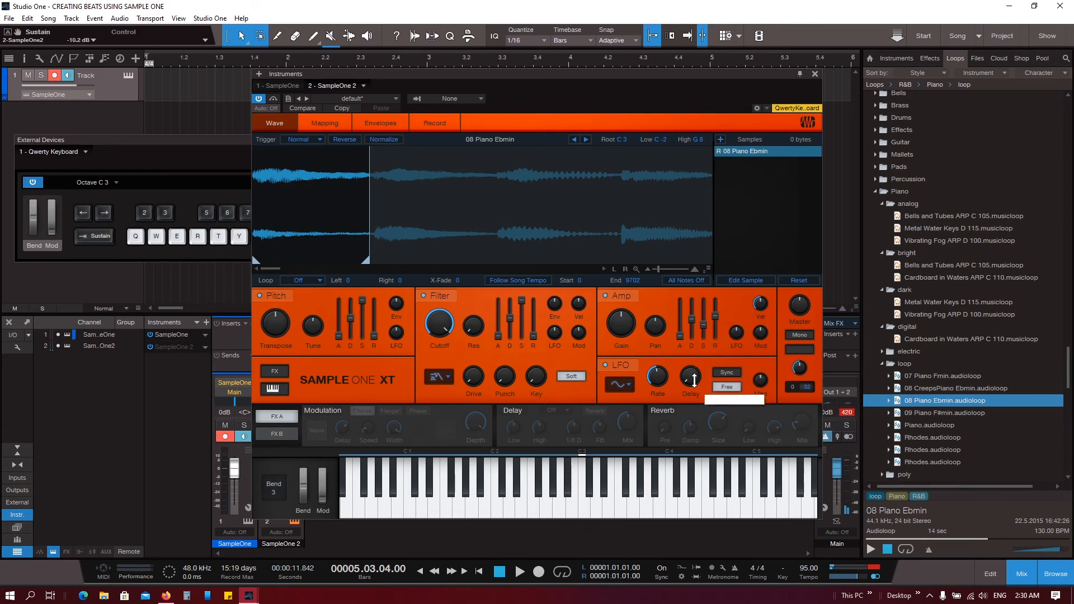
click(585, 516)
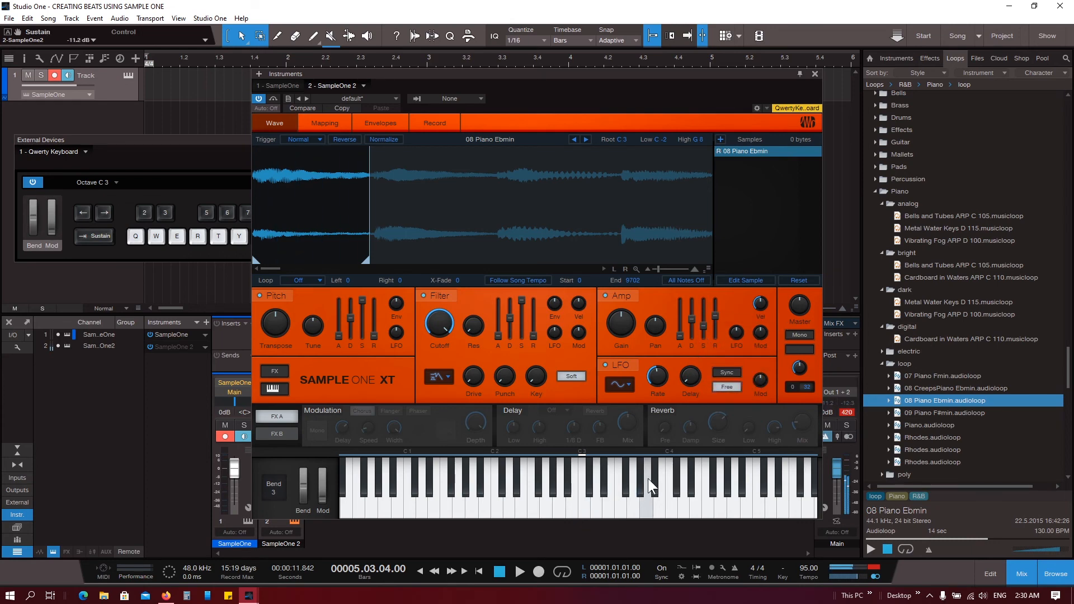
mouse_move(704, 322)
mouse_down()
mouse_move(704, 313)
mouse_move(716, 333)
mouse_up()
click(582, 516)
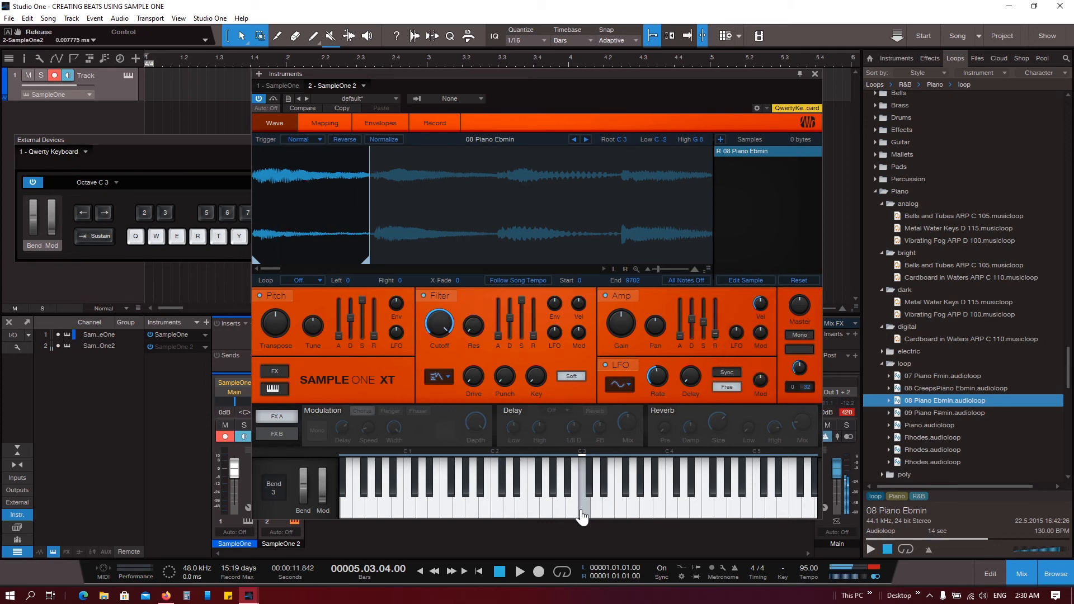
click(581, 516)
click(582, 516)
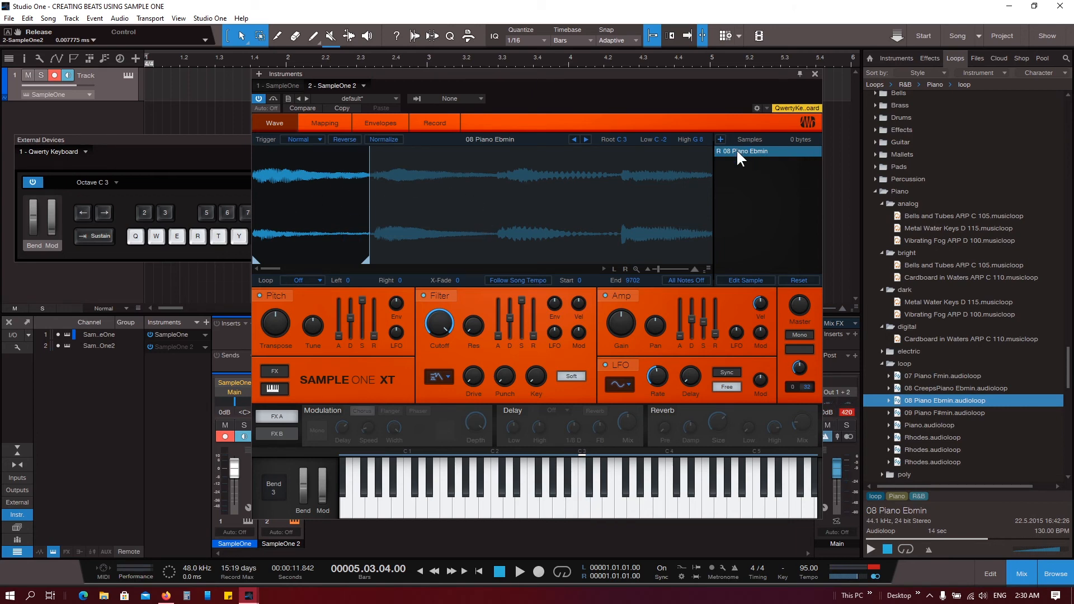
Step: Play keys below and above C 3 to hear the piano sample at different pitches
click(574, 516)
click(542, 512)
click(597, 514)
click(644, 511)
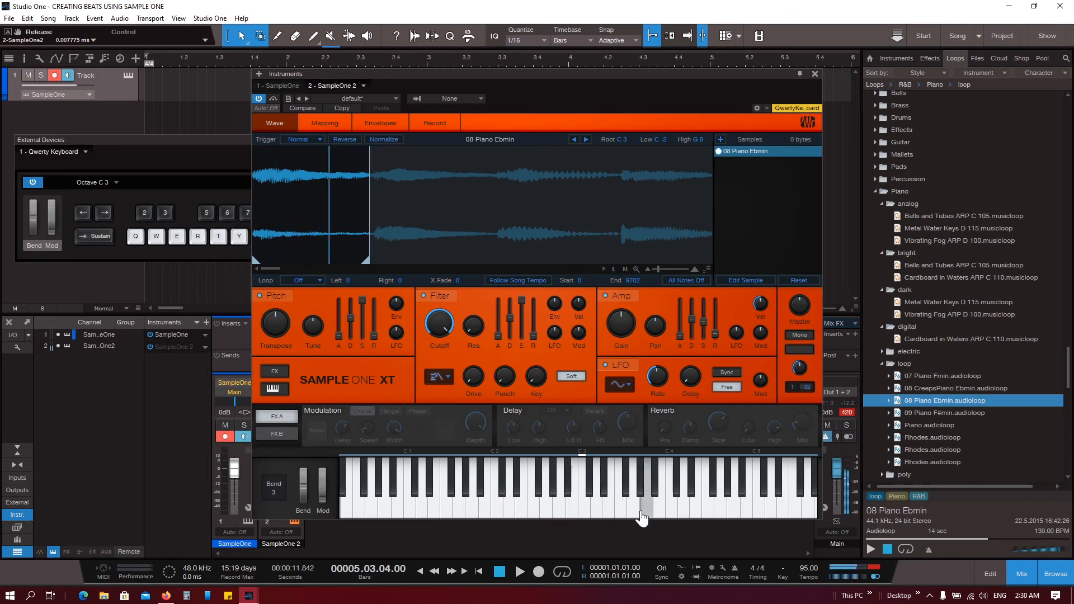
click(583, 515)
drag(581, 509, 684, 514)
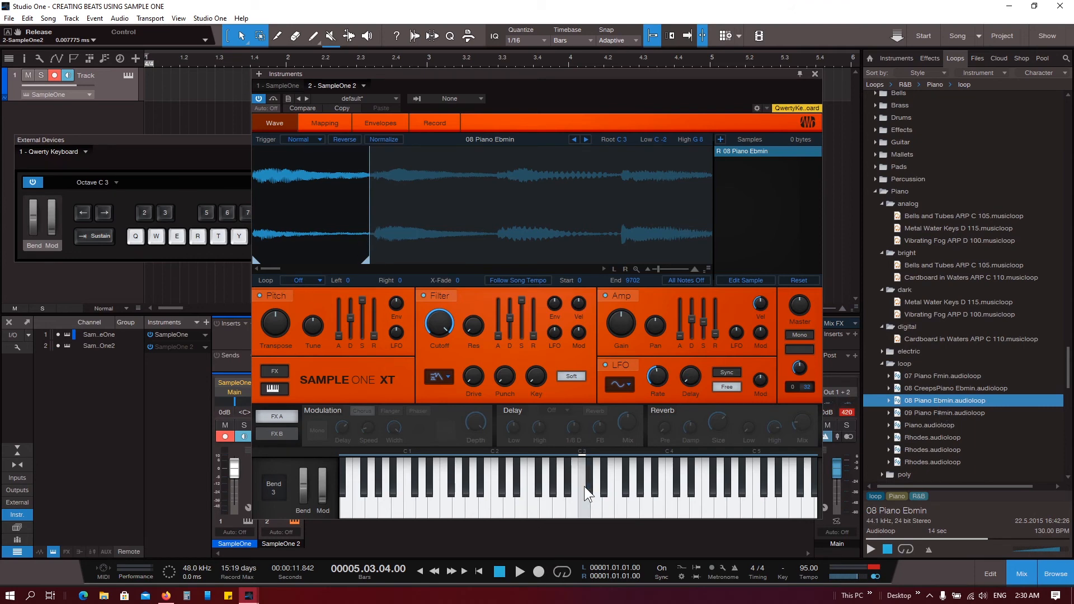
Step: Set the sample's root note to F# 2 and play keys from F# 2 up past C 3 to hear the new pitch
drag(621, 141, 623, 147)
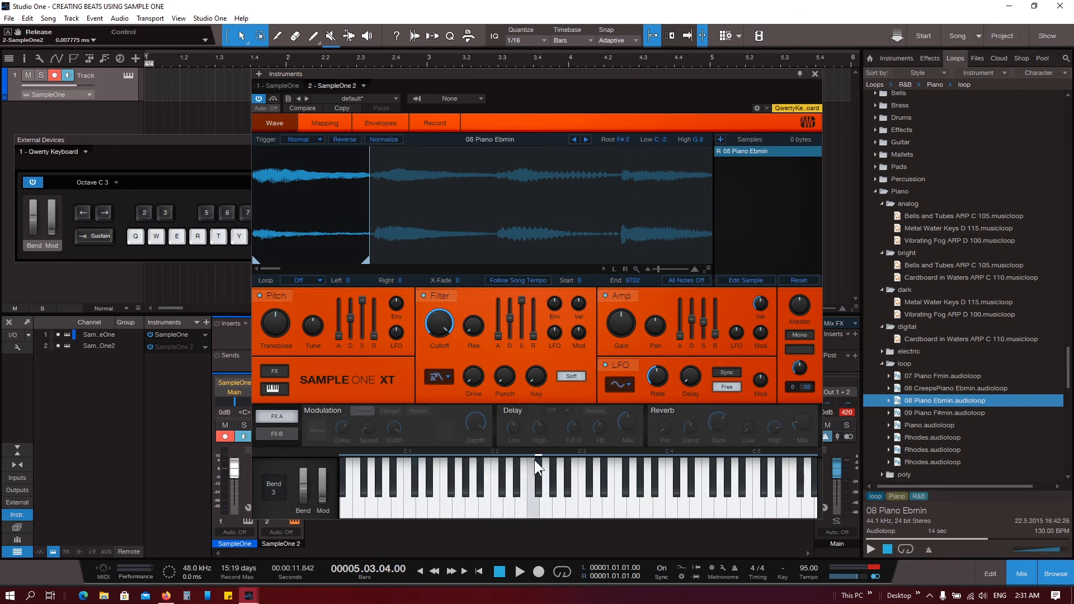
click(539, 484)
click(531, 506)
click(583, 506)
click(587, 512)
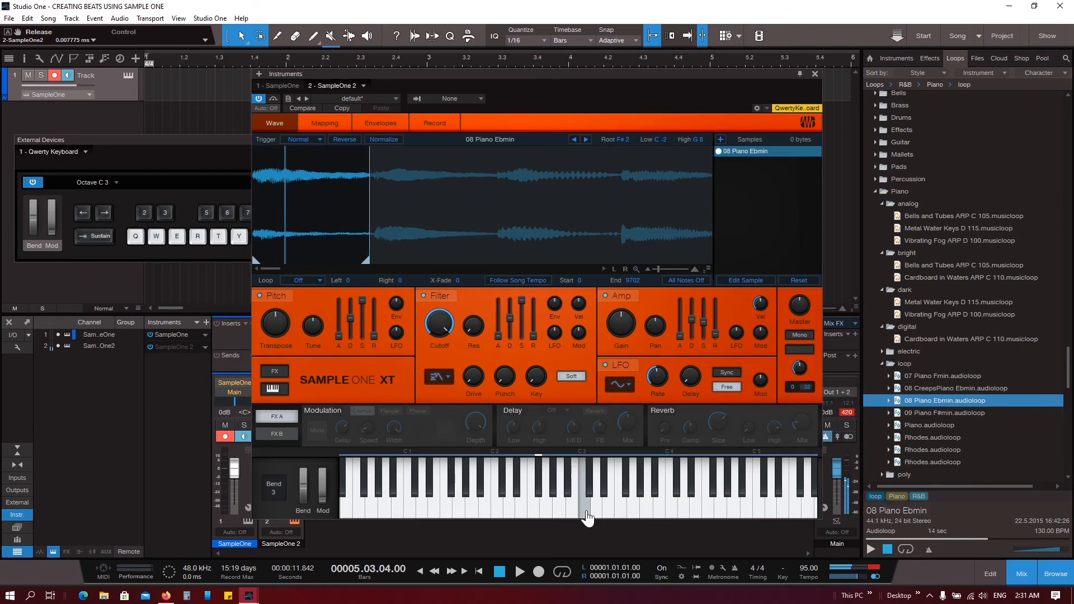
click(572, 511)
click(559, 512)
click(549, 512)
click(585, 512)
drag(585, 512, 632, 514)
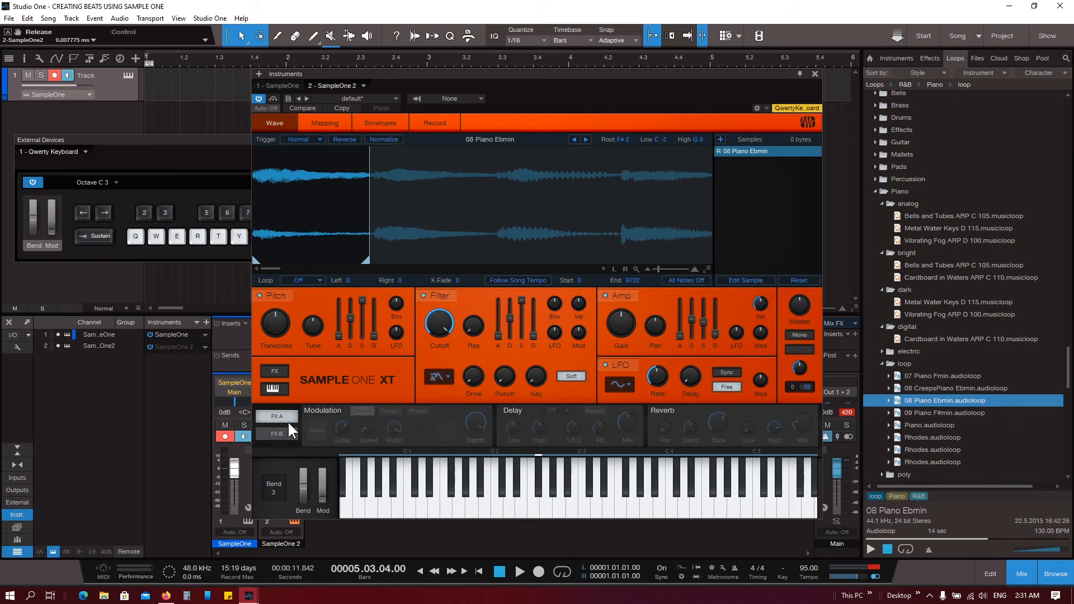
Step: Enable the Modulation effect, try Phaser, settle on Flanger, and play a few keys below C 3 to hear it
click(320, 411)
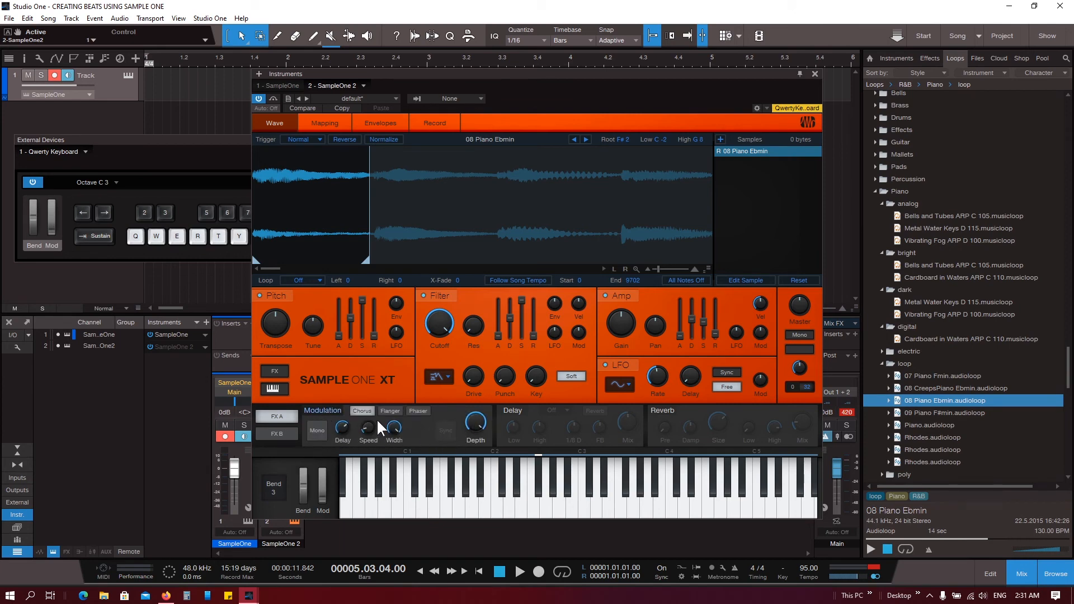
click(397, 410)
click(417, 411)
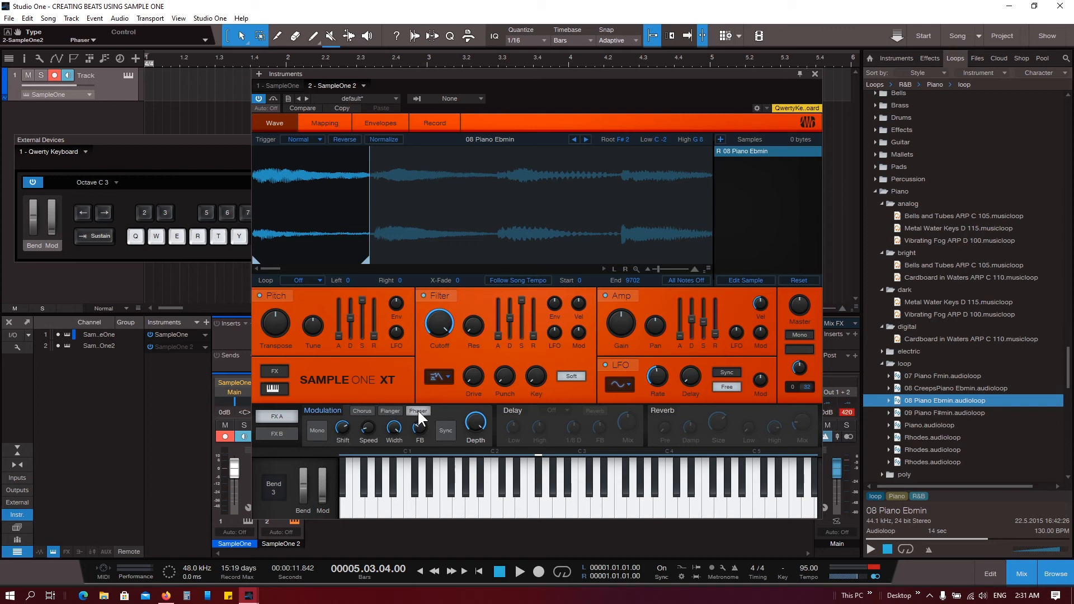
click(387, 411)
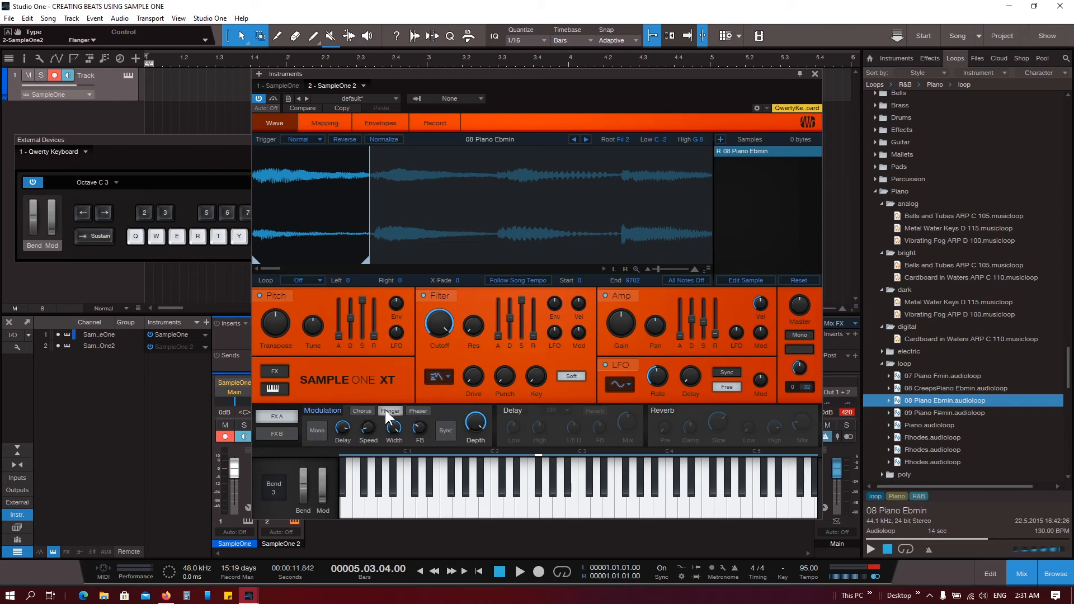
click(547, 511)
click(537, 512)
click(524, 509)
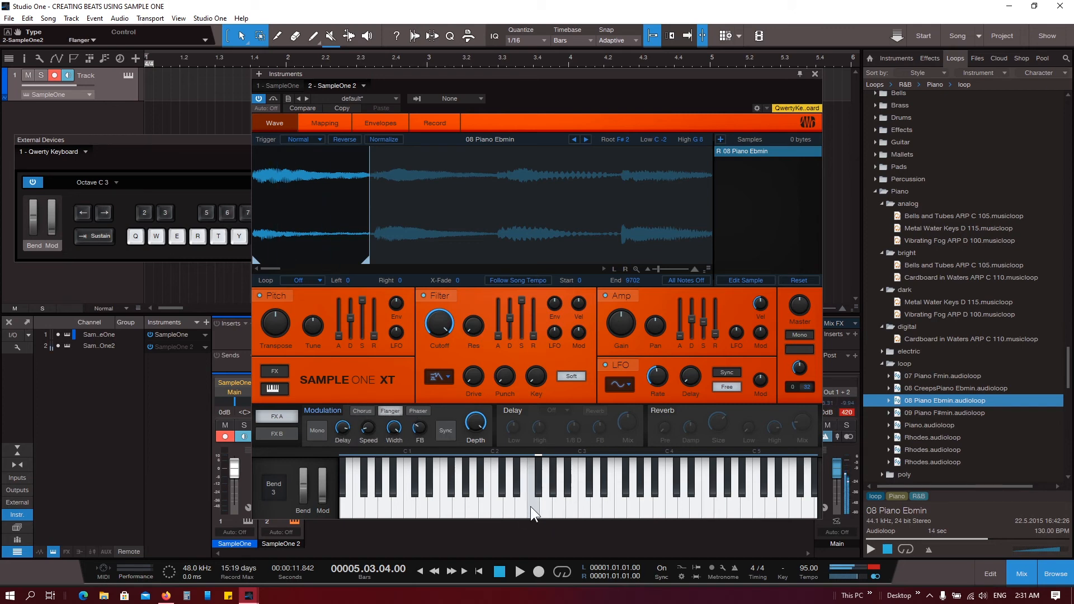
Step: Play keys between E 2 and B 2 to hear the Flanger, both unsynced and with its Sync enabled
click(530, 508)
click(542, 508)
click(532, 509)
click(542, 509)
click(560, 509)
click(574, 510)
click(547, 509)
click(522, 510)
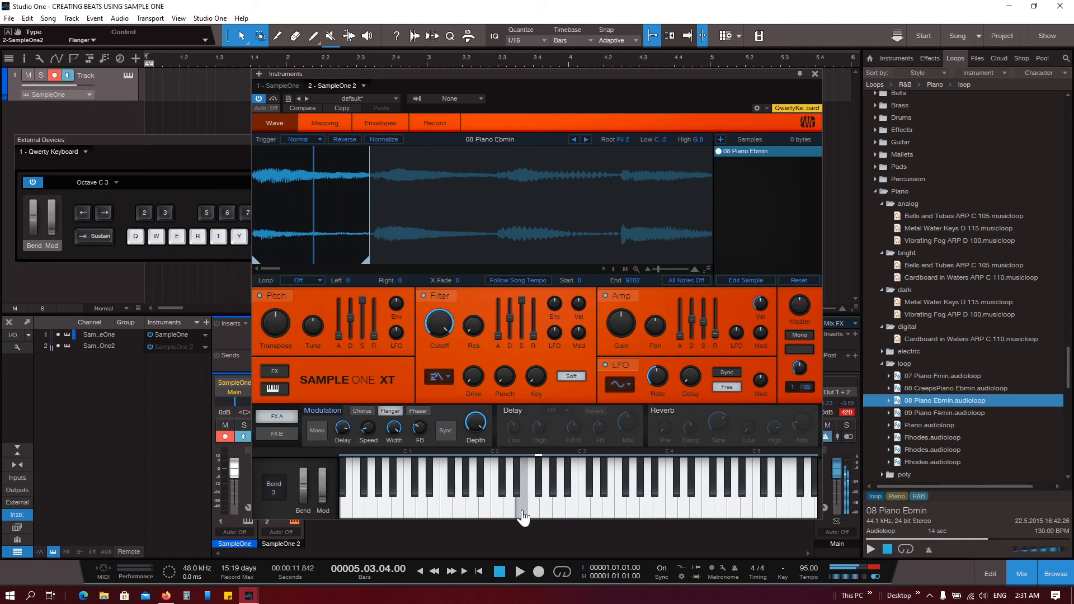
click(447, 430)
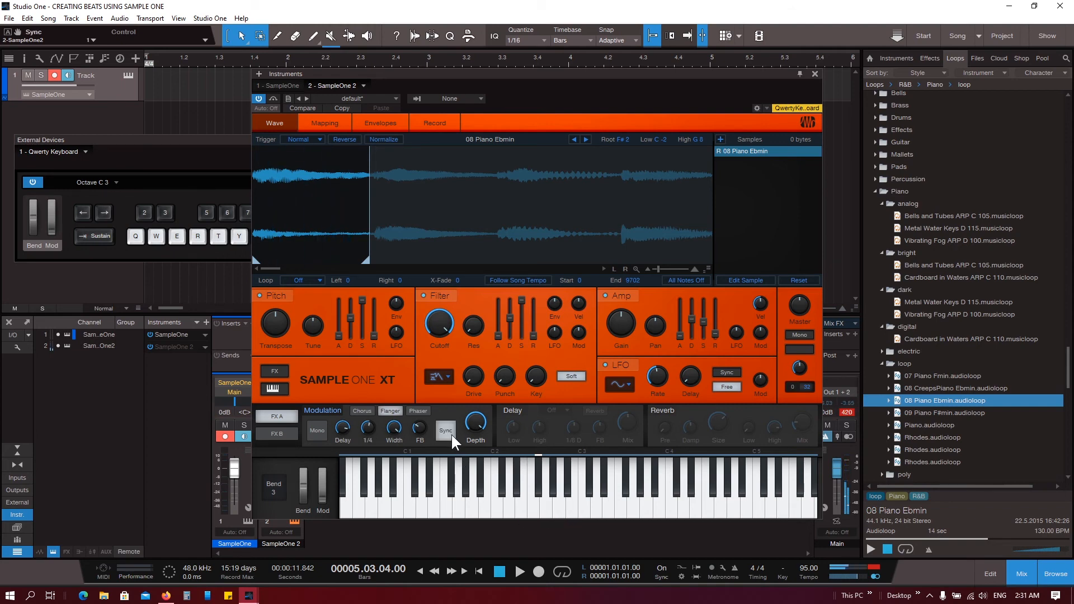
click(549, 510)
Step: Switch the modulation type to Chorus, play keys from D 2 up to C 3, and turn the Modulation effect off
click(362, 411)
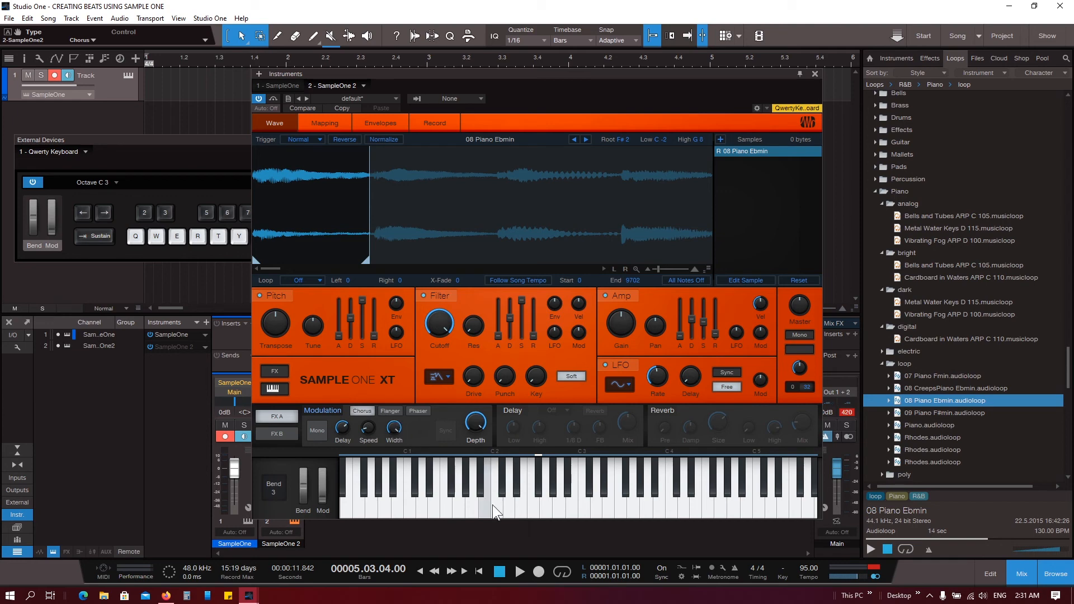
click(509, 504)
drag(529, 504, 593, 511)
click(338, 410)
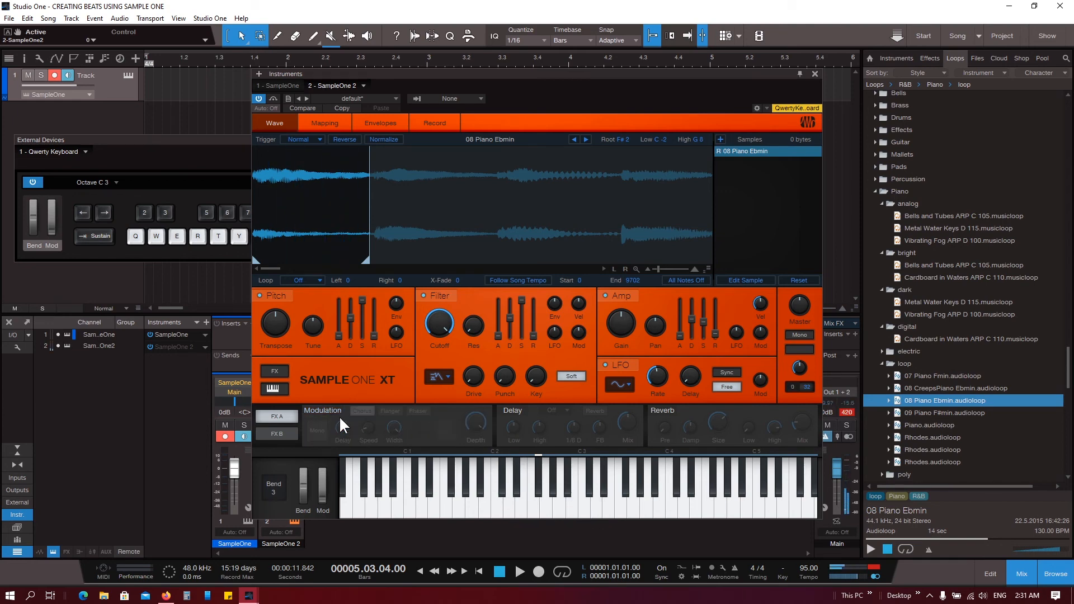
Step: Enable the Delay effect, play keys around C 3 to hear it, and disable it again
click(513, 410)
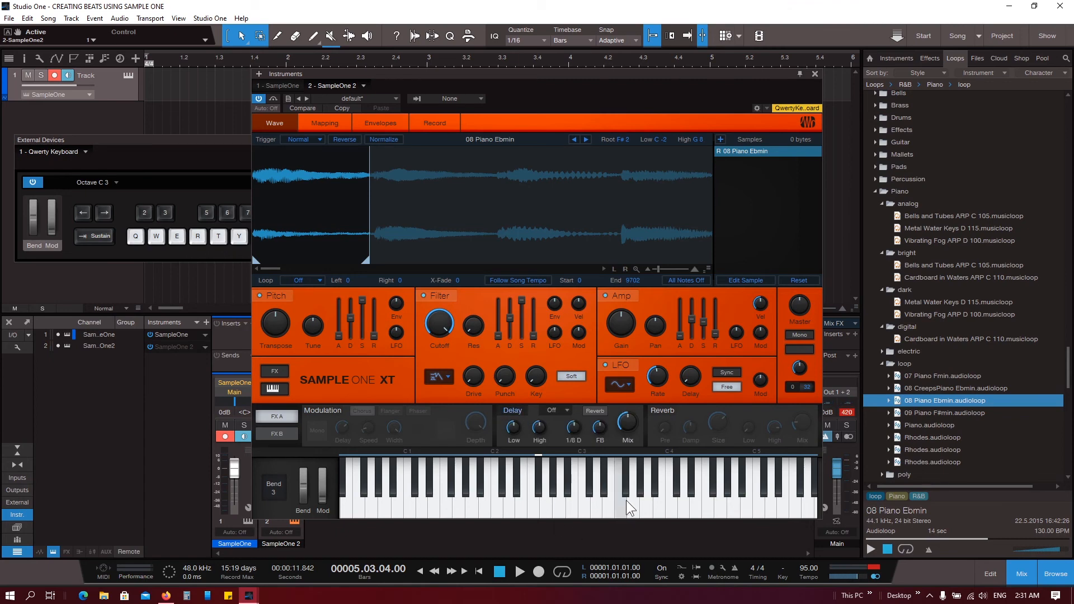
mouse_move(566, 518)
mouse_down()
mouse_move(549, 517)
mouse_move(609, 515)
mouse_move(509, 517)
mouse_move(633, 515)
mouse_move(589, 515)
mouse_up()
click(532, 415)
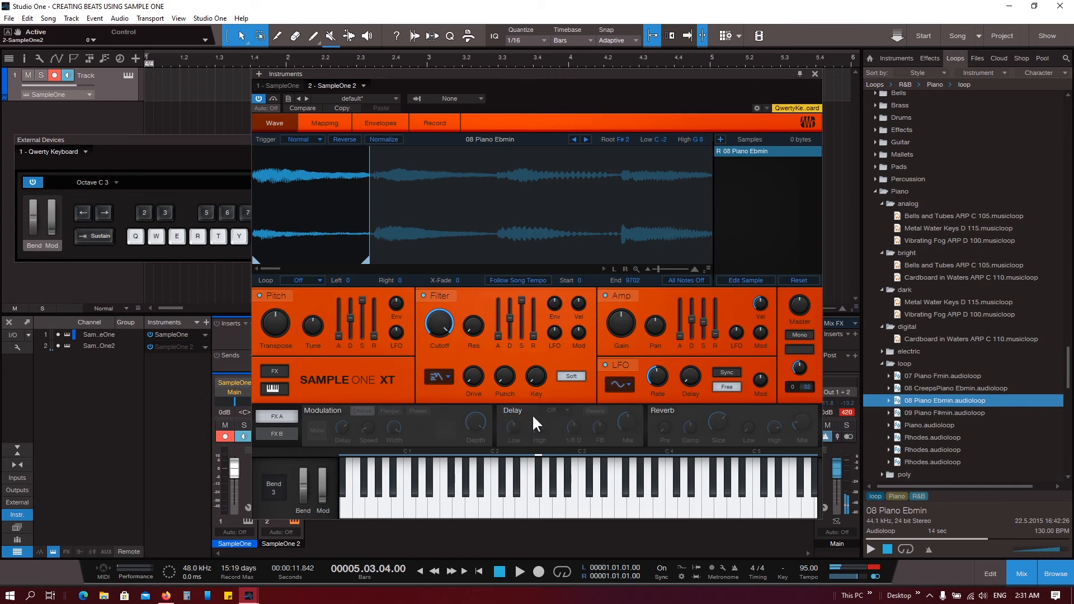
Step: Enable the Reverb effect and play keys in the octaves around C 3 to hear its tail
click(662, 414)
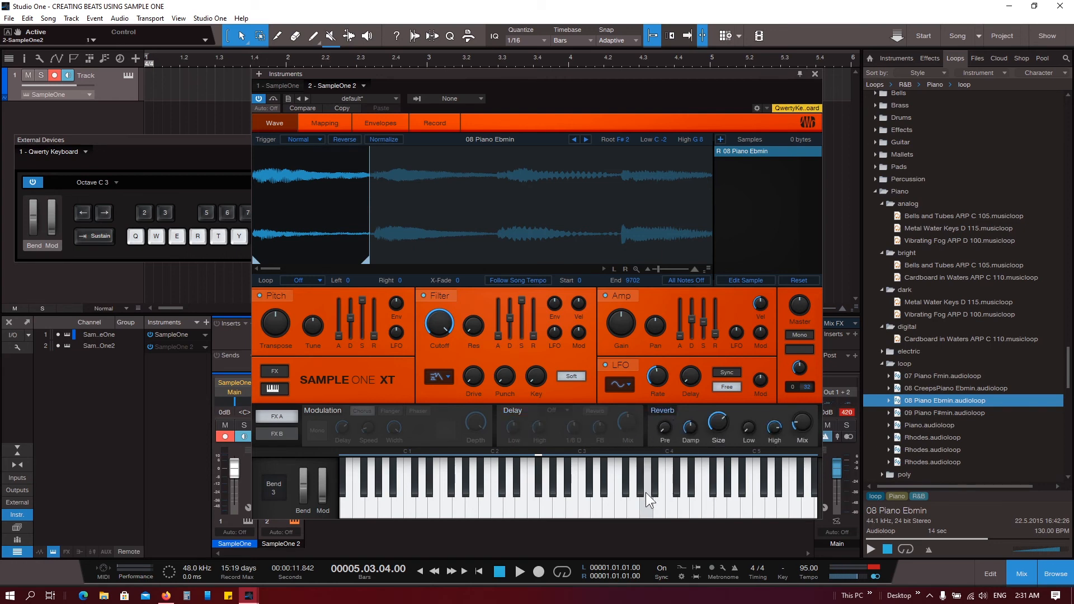
drag(646, 493, 554, 512)
click(701, 491)
drag(606, 506, 545, 509)
mouse_move(581, 513)
mouse_down()
mouse_move(535, 508)
mouse_move(659, 506)
mouse_move(473, 511)
mouse_move(657, 509)
mouse_move(618, 509)
mouse_up()
Step: Test a few notes on the Qwerty Keyboard and switch the track's instrument to SampleOne 2
key(q)
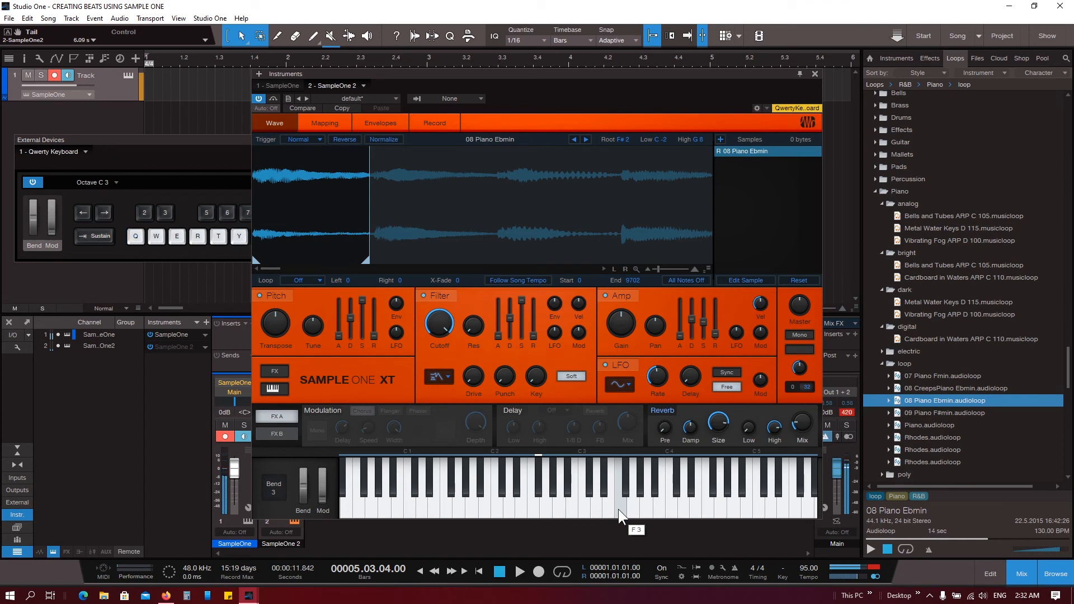
key(e)
key(w)
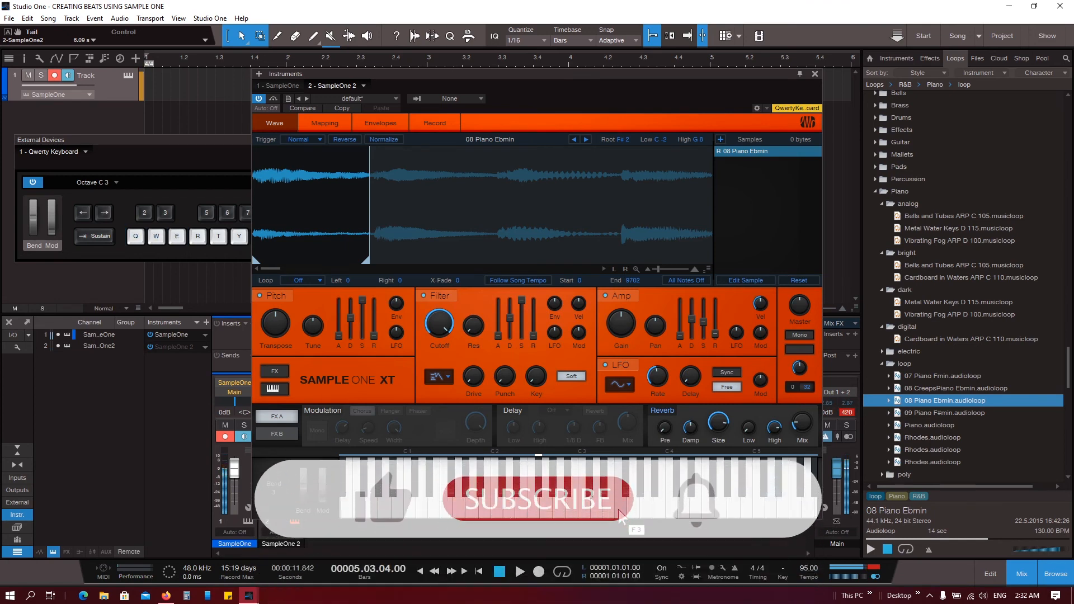
click(76, 94)
click(78, 132)
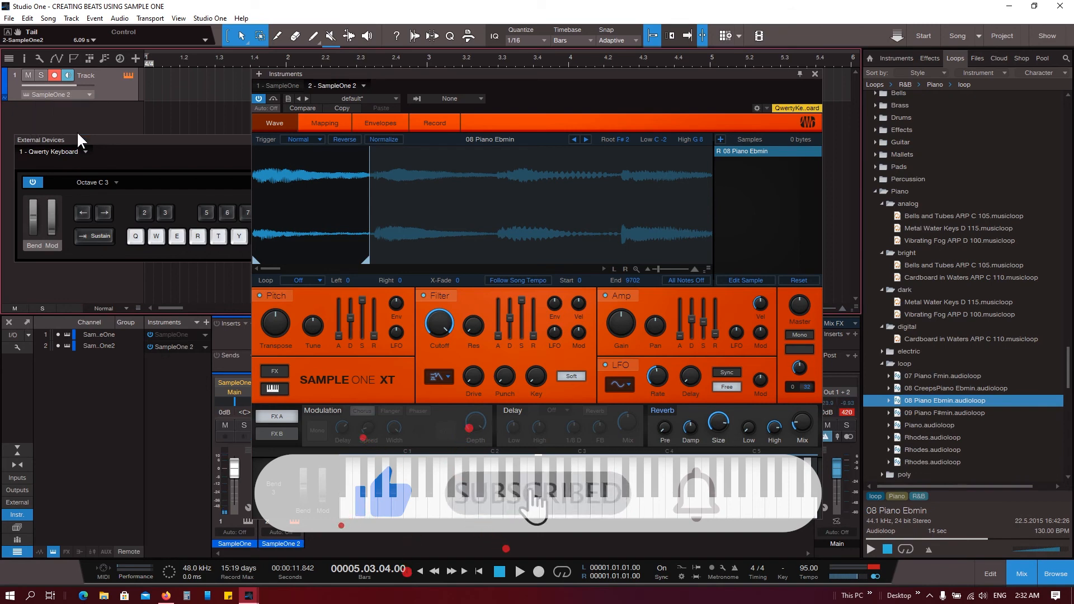
Step: Play a short melody from C 3 upward on the Qwerty Keyboard to hear the piano with Reverb
key(r)
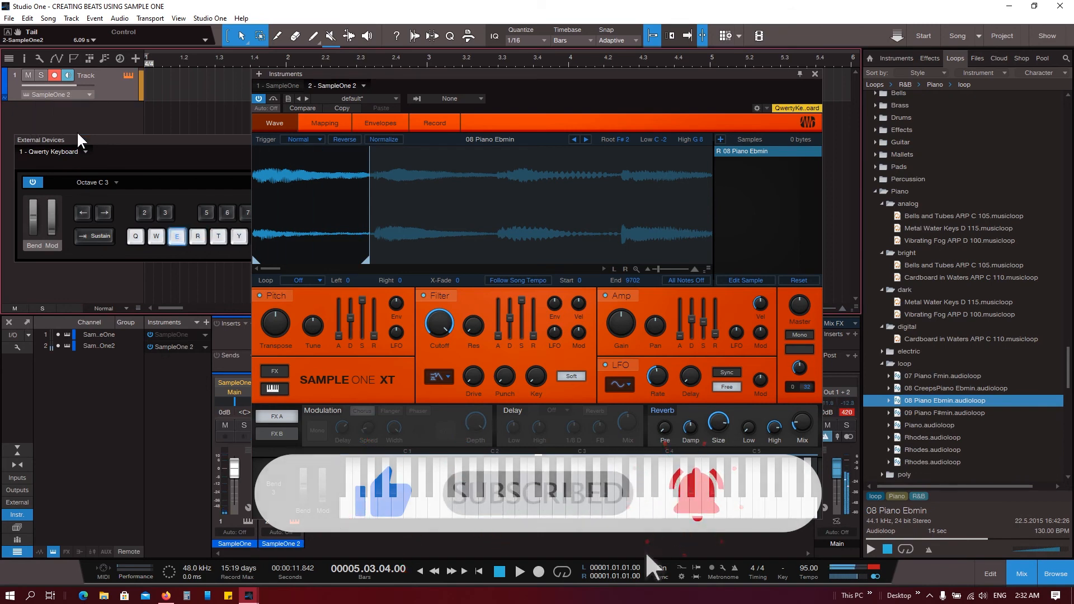
key(e)
key(w)
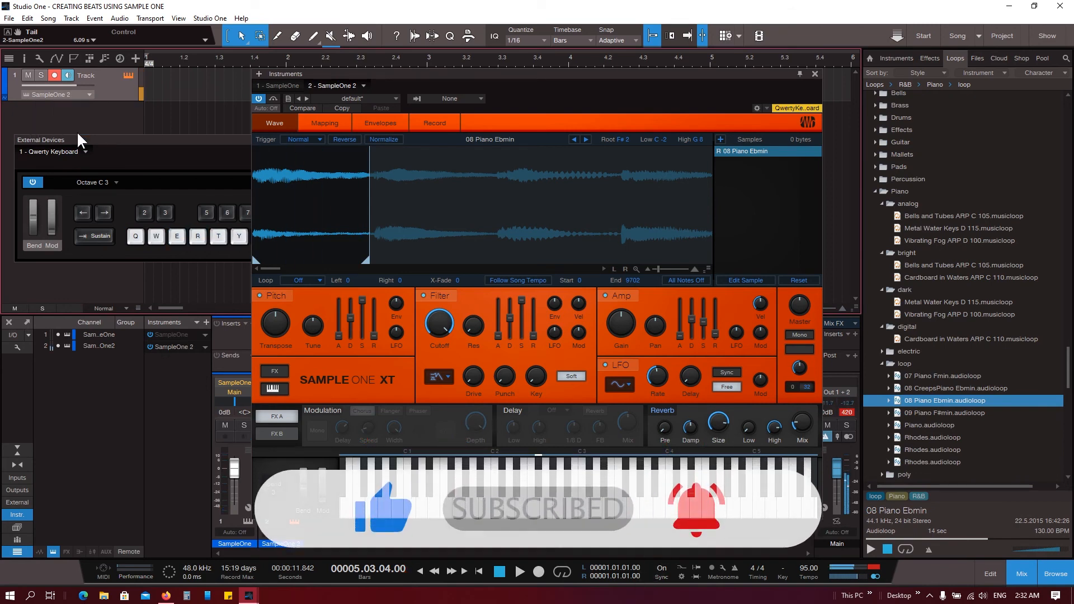
key(e)
key(e)
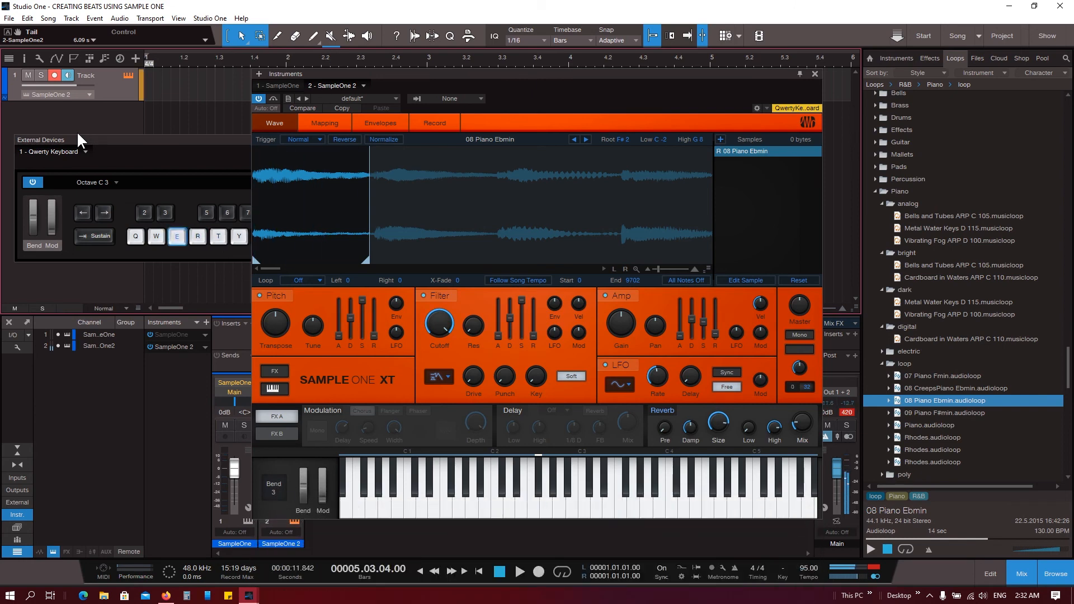
key(w)
key(e)
key(w)
key(e)
key(w)
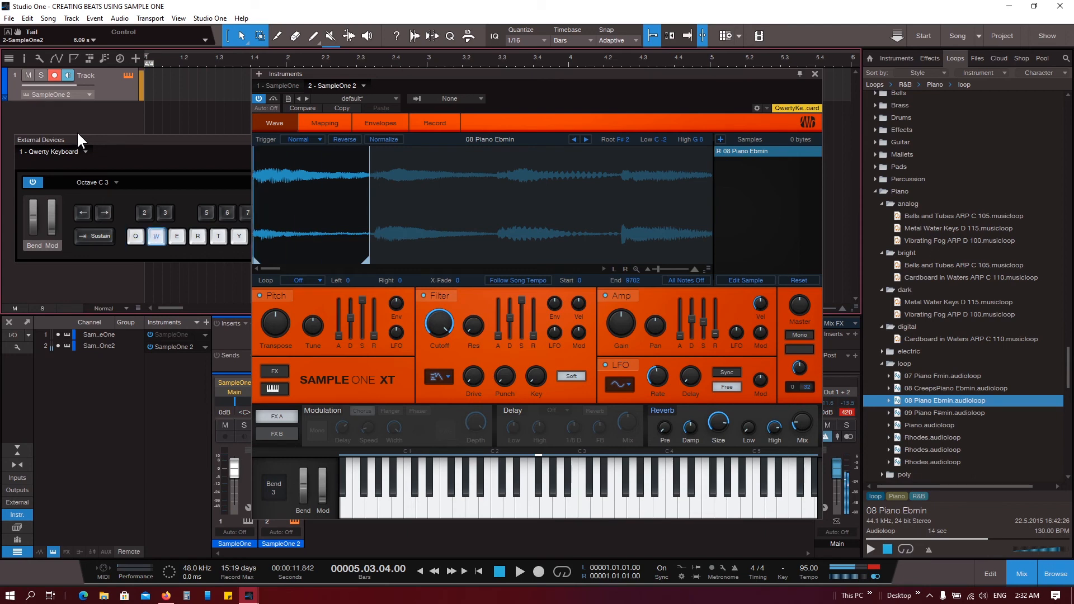
key(r)
key(q)
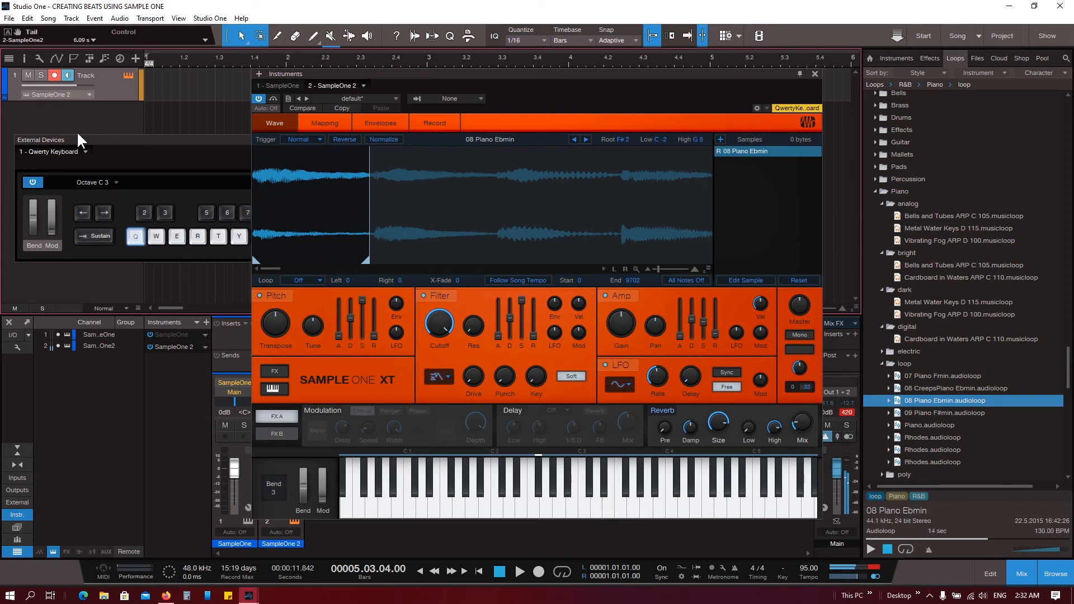
key(r)
key(q)
key(w)
Step: Enable the Delay effect and play melodies from C 3 upward on the Qwerty Keyboard to hear it combined with Reverb
click(509, 410)
key(y)
key(t)
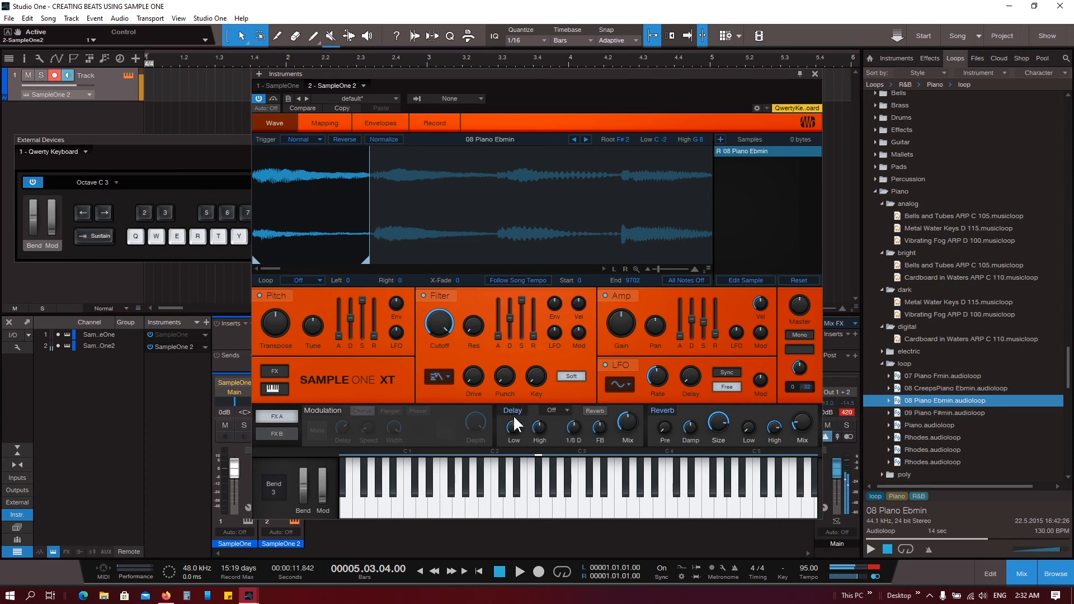
key(o)
key(i)
key(t)
key(y)
key(r)
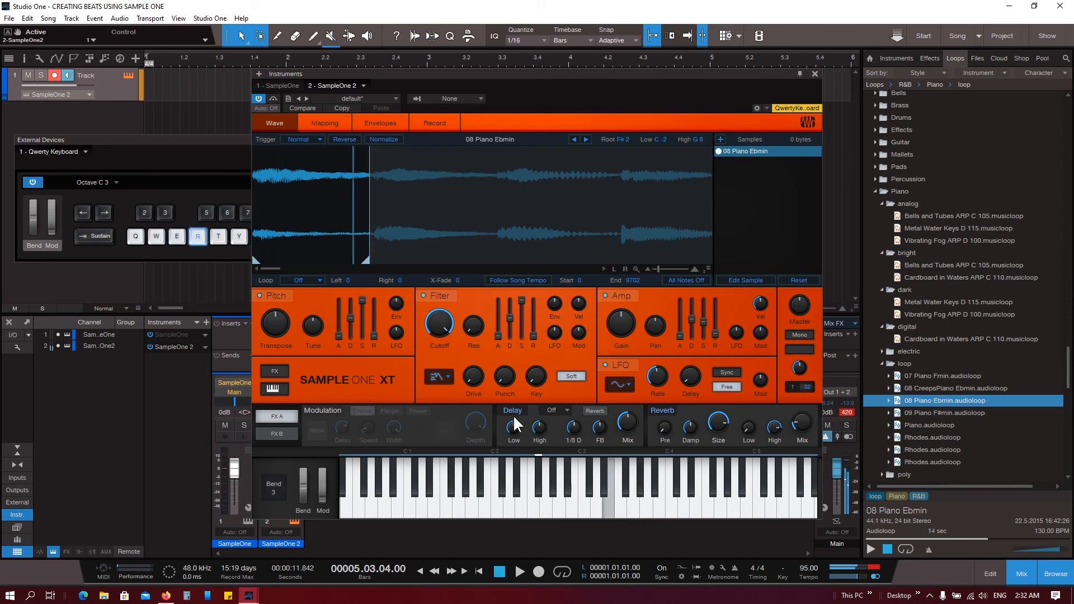
key(q)
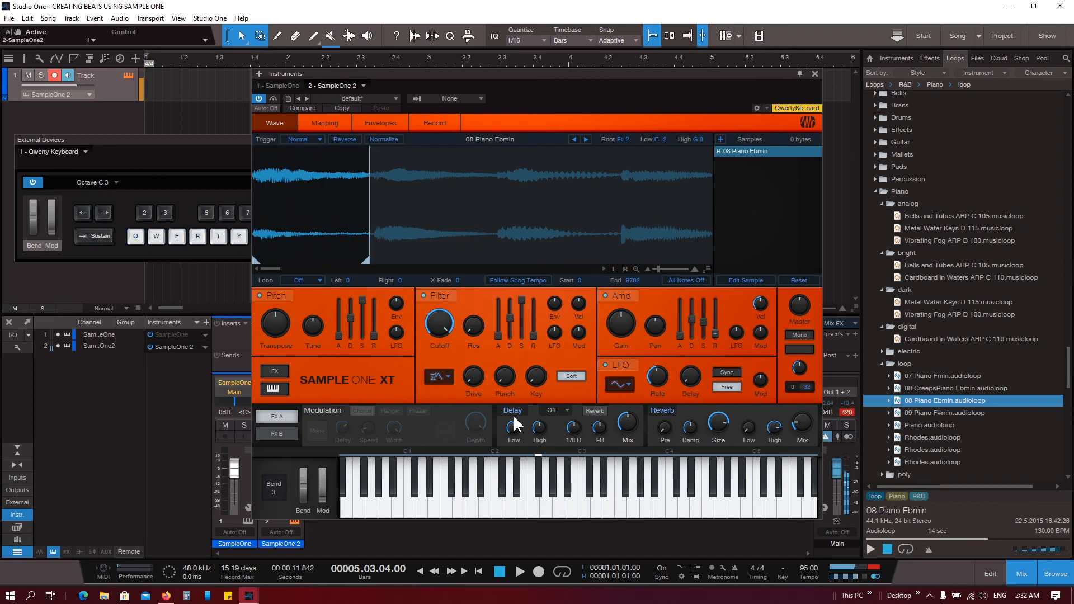
key(w)
key(w)
key(y)
key(w)
key(r)
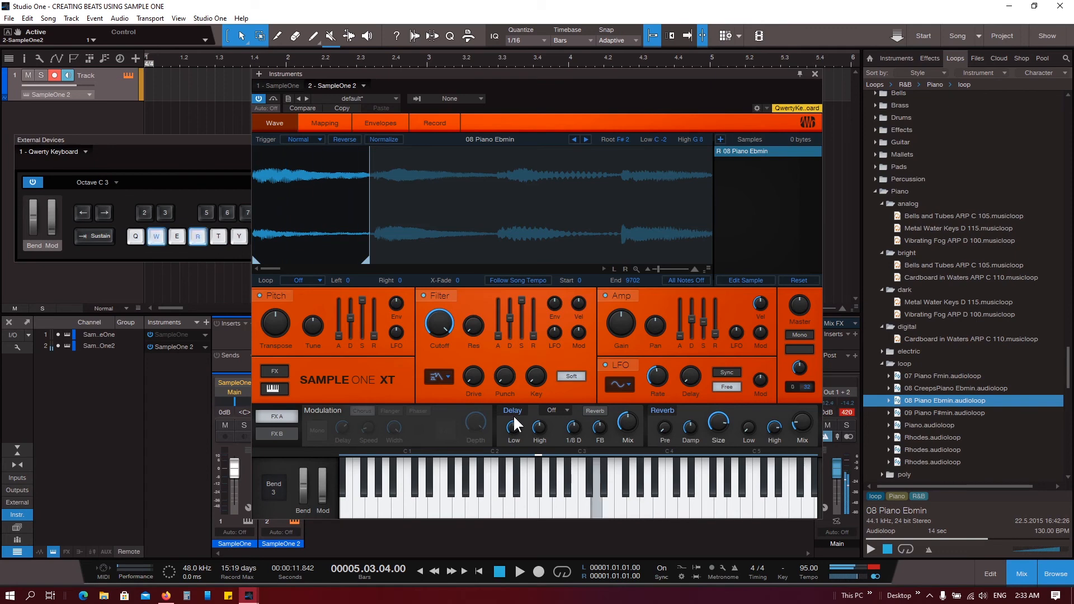
key(w)
key(r)
key(y)
key(w)
key(r)
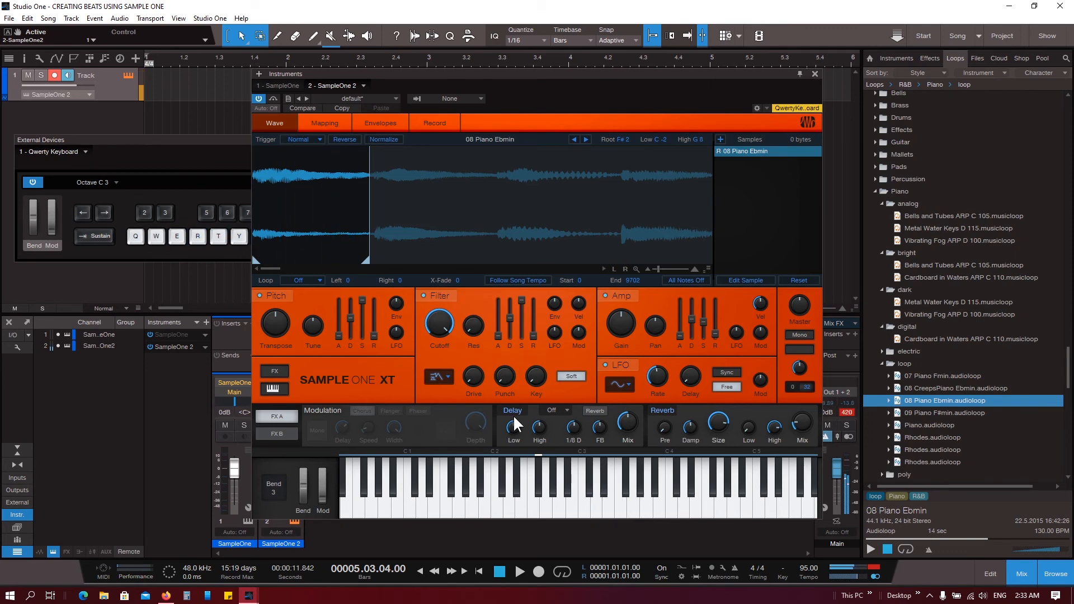
key(w)
key(r)
key(w)
key(r)
Step: Show the FX B effects with the Gater active at 1/4 and play keys between E 2 and G 2 to hear it
click(277, 433)
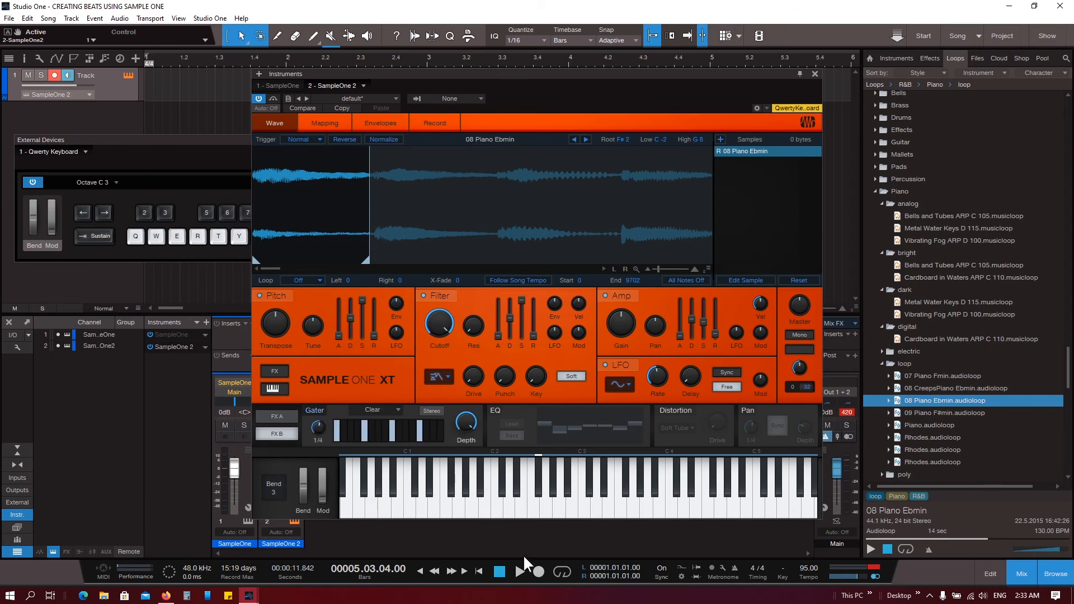
click(546, 506)
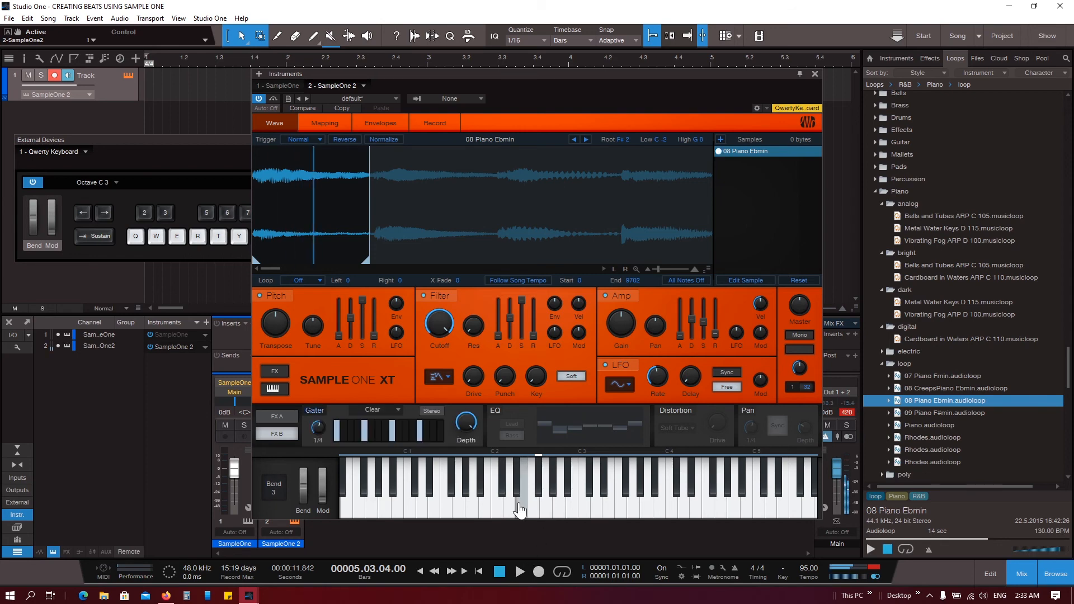
click(533, 515)
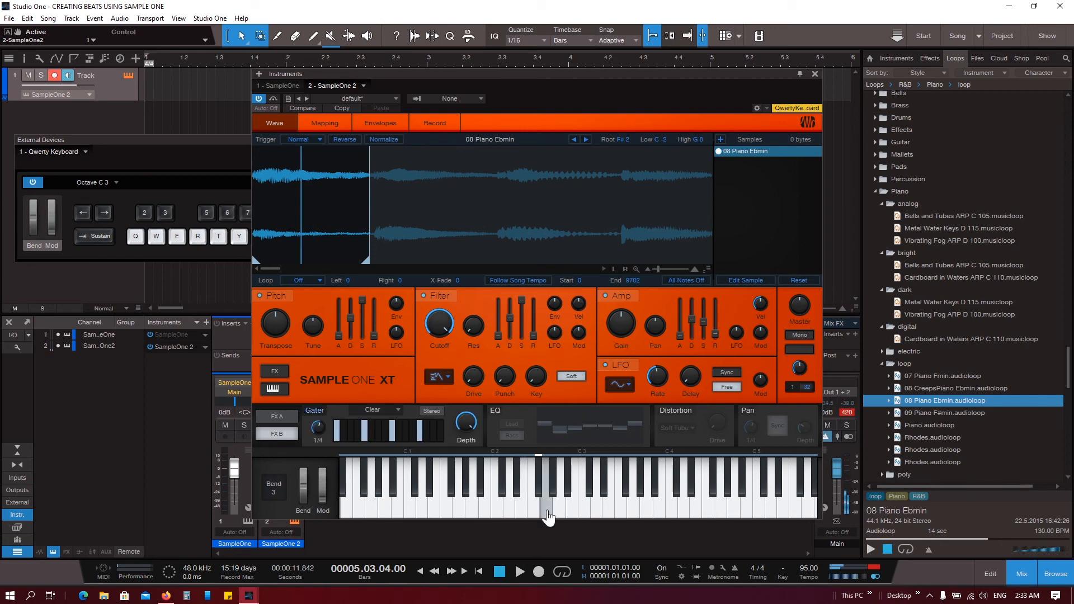
click(534, 516)
drag(533, 513, 519, 516)
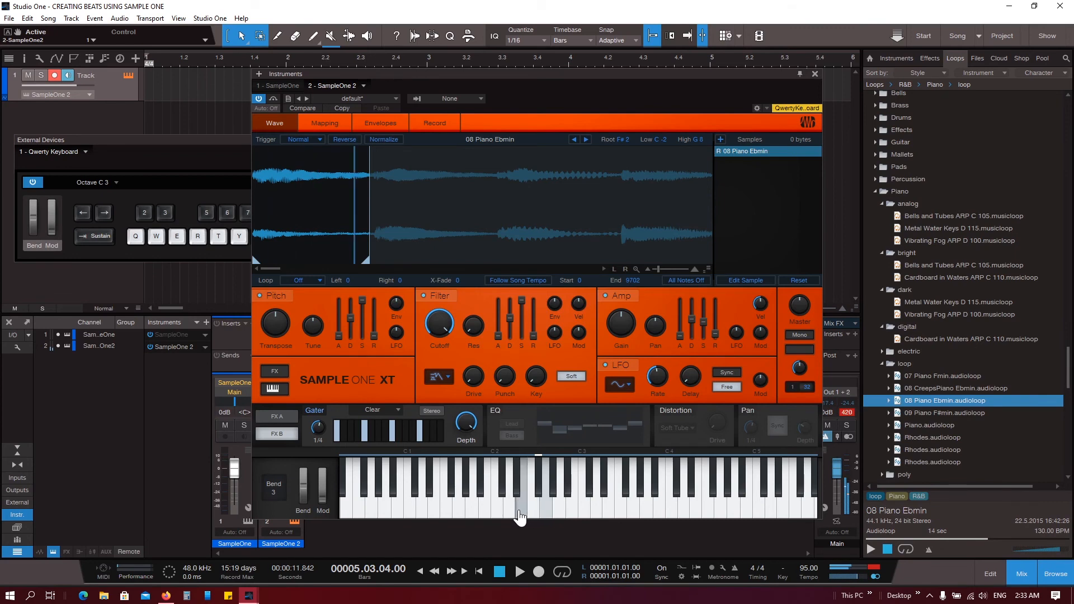
Step: Set the Gater's beats to 2 Bars and play keys around F 2 to hear the slower gating
drag(317, 427, 317, 393)
drag(543, 508, 536, 508)
click(535, 508)
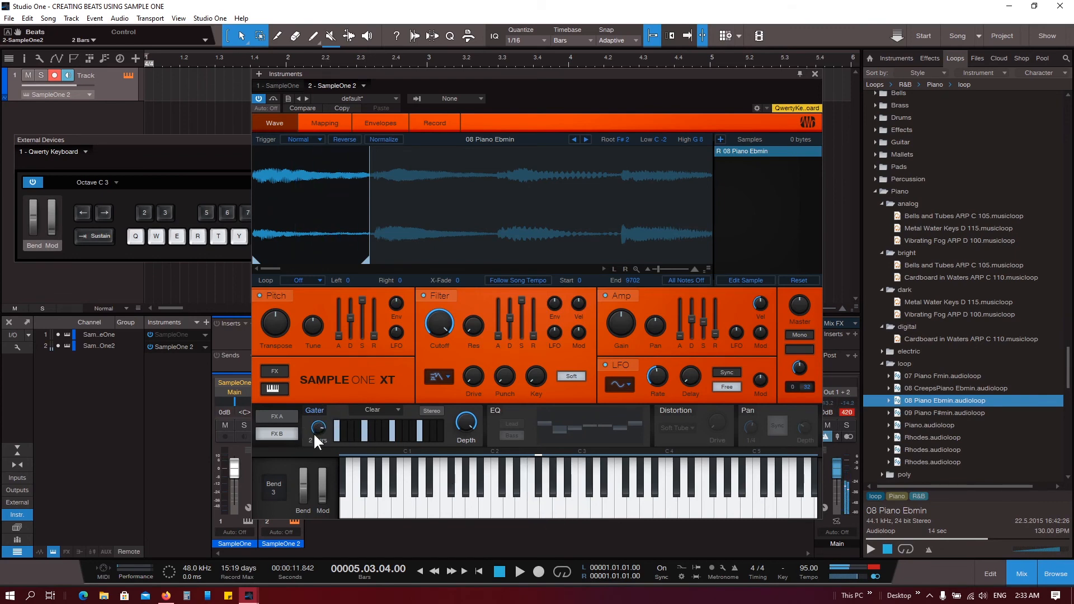
Step: Shorten the Gater's beats and play keys between F 2 and D 3 to hear the faster gating
drag(320, 424, 321, 465)
click(539, 512)
click(539, 512)
click(551, 520)
click(532, 518)
click(597, 518)
click(548, 518)
mouse_move(548, 513)
mouse_down()
mouse_move(496, 513)
mouse_move(562, 514)
mouse_move(523, 505)
mouse_move(549, 511)
mouse_move(532, 514)
mouse_up()
Step: Choose the Slackjoint pattern for the Gater, set its beats to 1/8, and play keys up to C 3 to audition it
click(375, 409)
click(403, 473)
drag(316, 430, 317, 442)
mouse_move(546, 511)
mouse_down()
mouse_move(532, 518)
mouse_move(618, 512)
mouse_move(530, 512)
mouse_up()
drag(323, 428, 320, 439)
drag(551, 516, 580, 511)
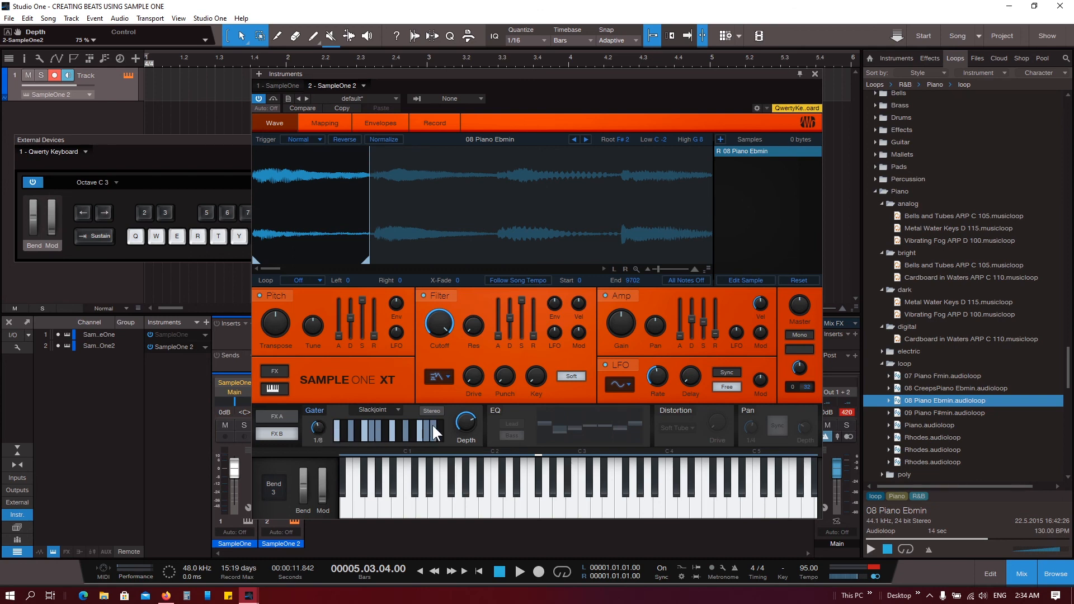
Step: Set the Gater's beats to 1/4 and play F 2 repeatedly to hear the Slackjoint pattern
drag(318, 426, 318, 418)
click(537, 507)
click(537, 508)
click(535, 510)
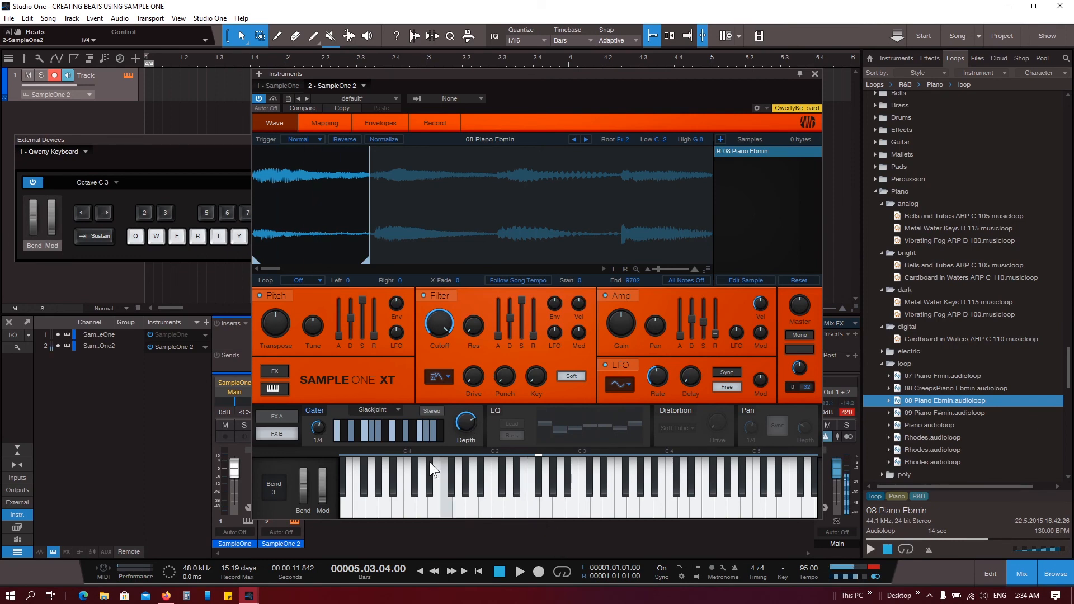
Step: Choose the Trance pattern for the Gater and set its depth to 100%, playing keys around F 2 to hear it
click(372, 409)
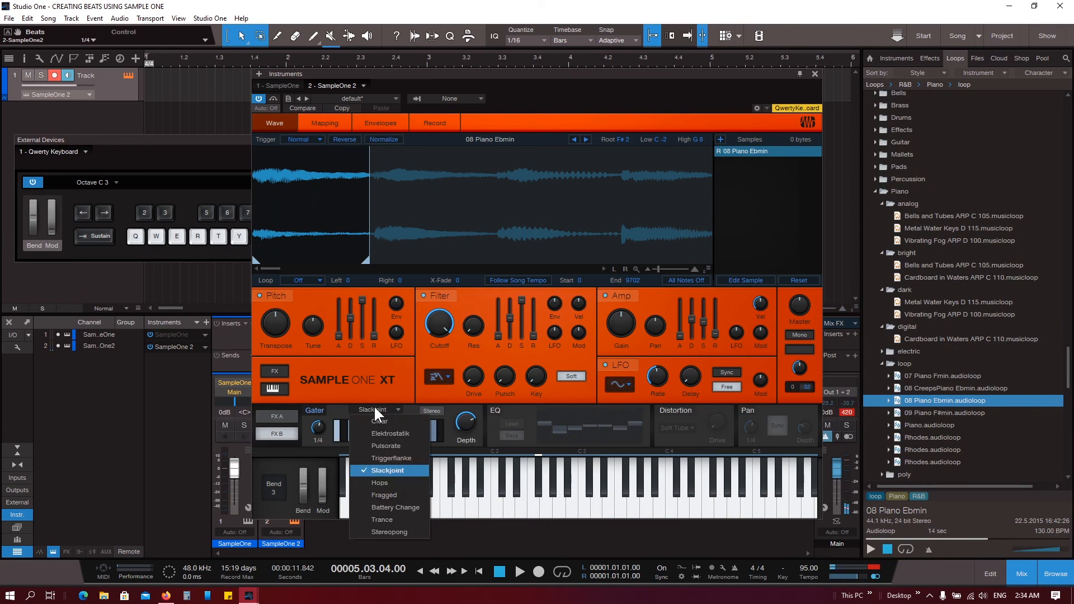
click(401, 516)
drag(509, 507, 533, 515)
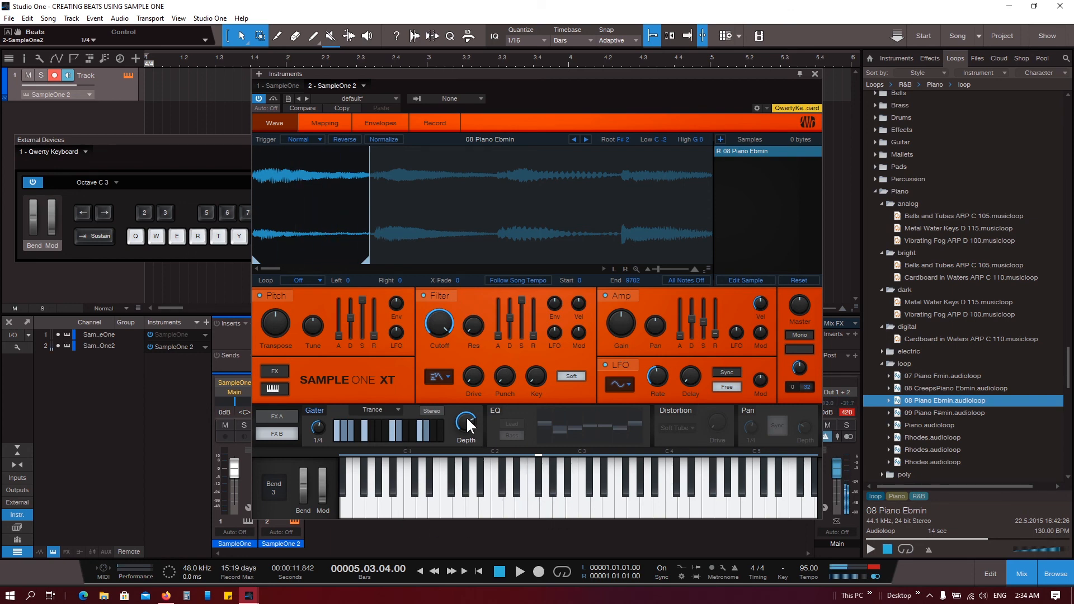
click(532, 481)
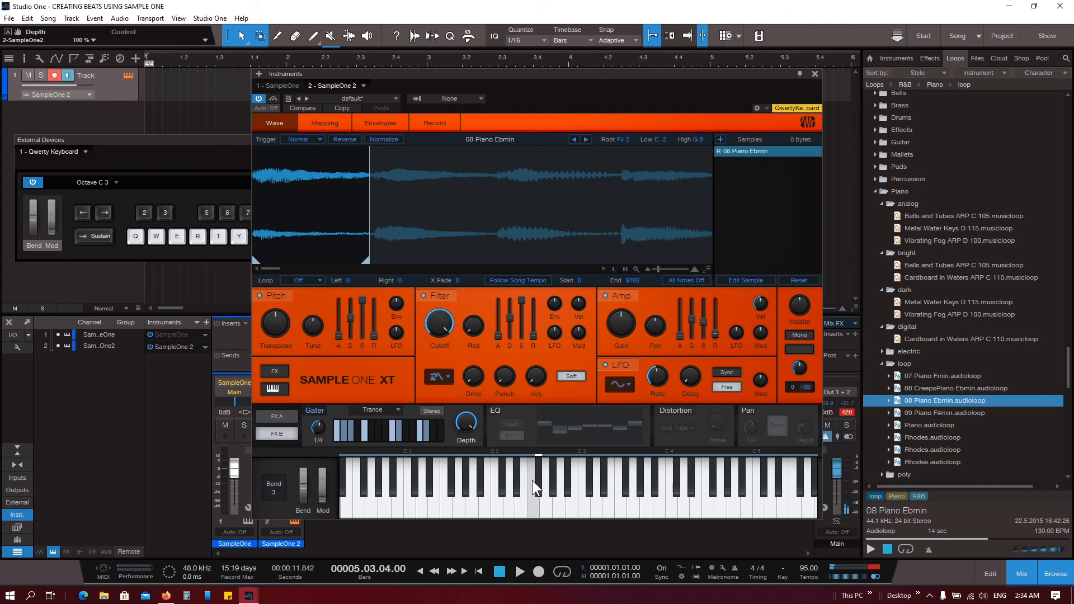
click(538, 514)
click(538, 513)
Step: Lower the Gater's depth to 49% and play keys between D 2 and B 2 to hear the softer gating
drag(466, 420, 468, 483)
click(512, 508)
click(536, 513)
click(535, 515)
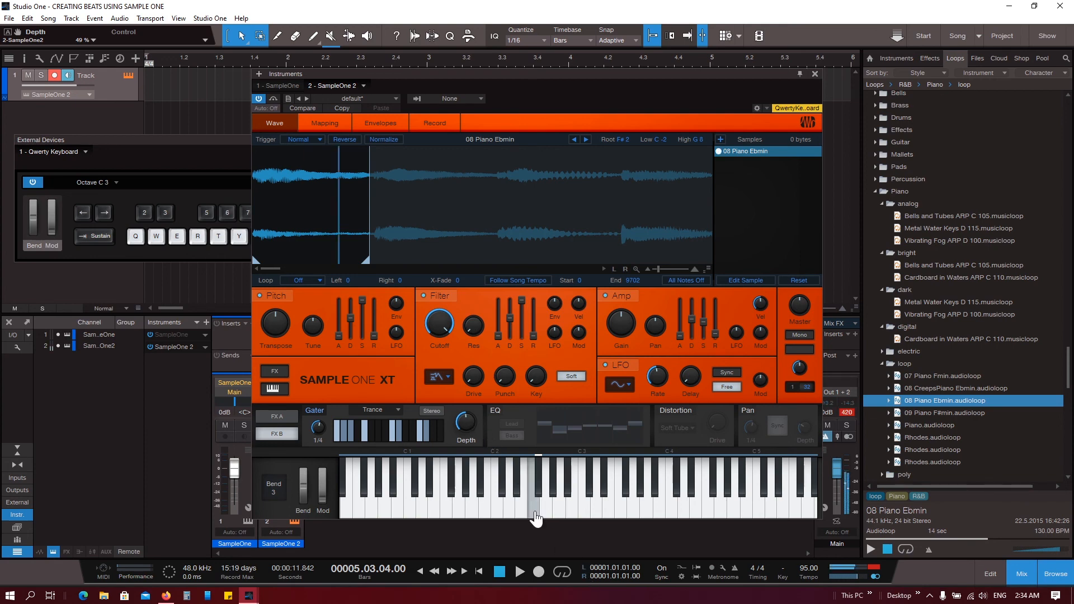
drag(536, 511, 511, 509)
click(548, 512)
click(558, 511)
click(575, 512)
click(543, 509)
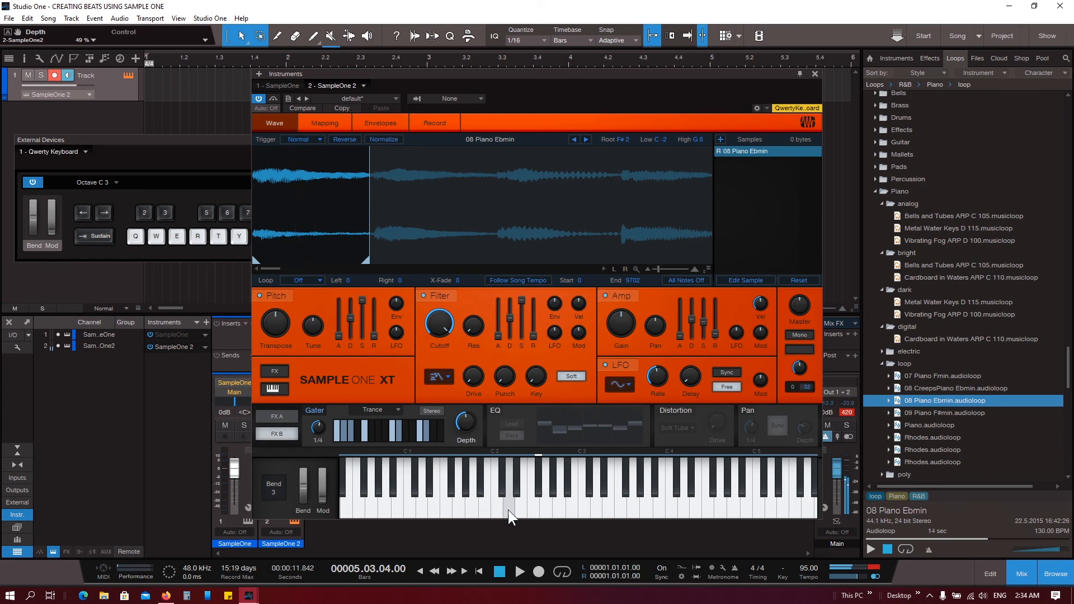
Step: Raise the Gater's depth and set its beats to 1/32 D, audition keys up to E 3, and turn the Gater off
drag(465, 422, 471, 402)
drag(560, 506, 607, 510)
drag(317, 428, 319, 462)
drag(534, 517, 593, 512)
click(316, 409)
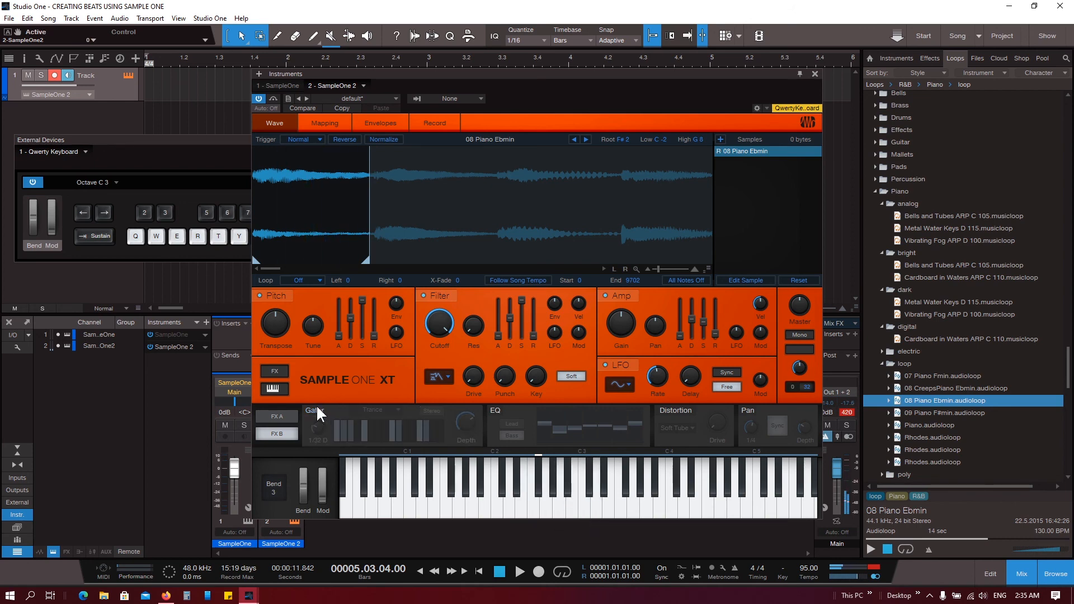
Step: Enable the EQ, play keys around G 2 with its Bass type, and switch the EQ type to Lead
click(496, 408)
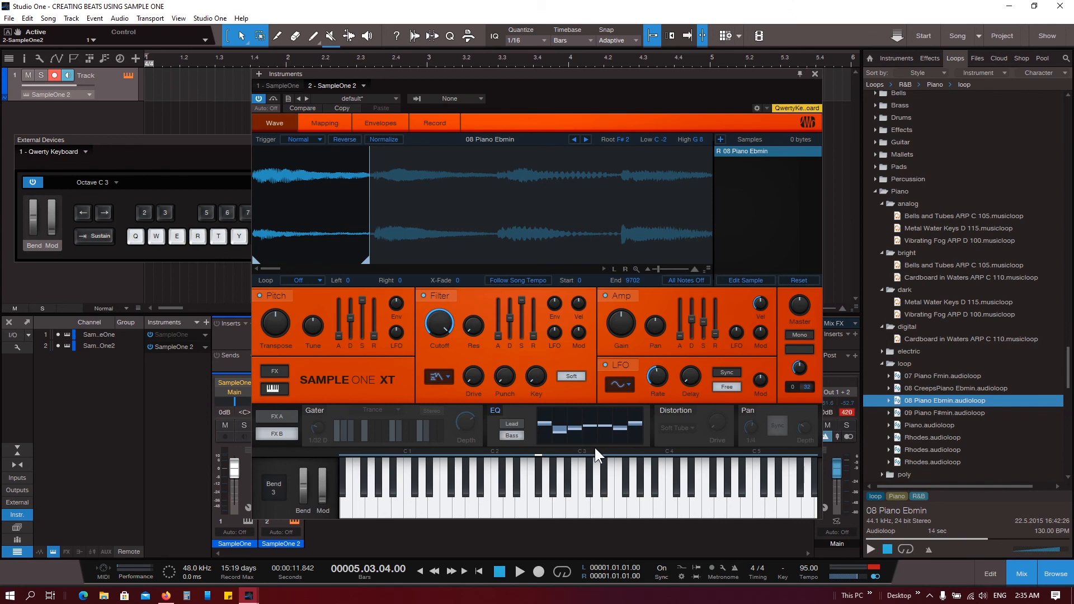
mouse_move(555, 434)
mouse_move(558, 506)
mouse_down()
mouse_move(546, 508)
mouse_move(600, 508)
mouse_move(546, 509)
mouse_up()
click(519, 424)
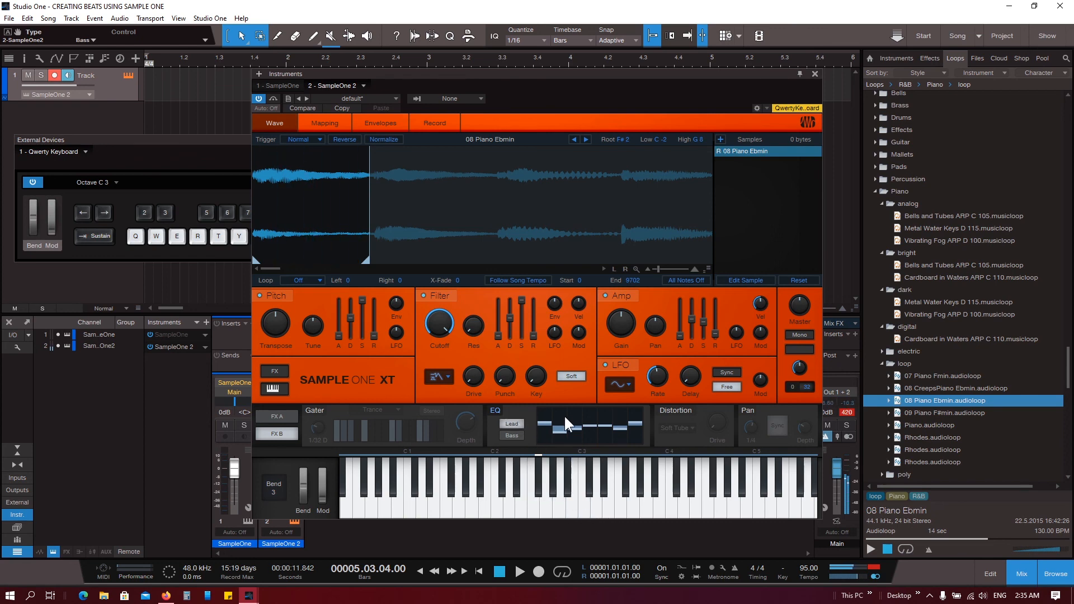
Step: Raise the EQ's Level 3 band to +5.0 dB, play keys between A 2 and D 3, lower the band, and turn the EQ off
drag(560, 429, 573, 419)
click(591, 508)
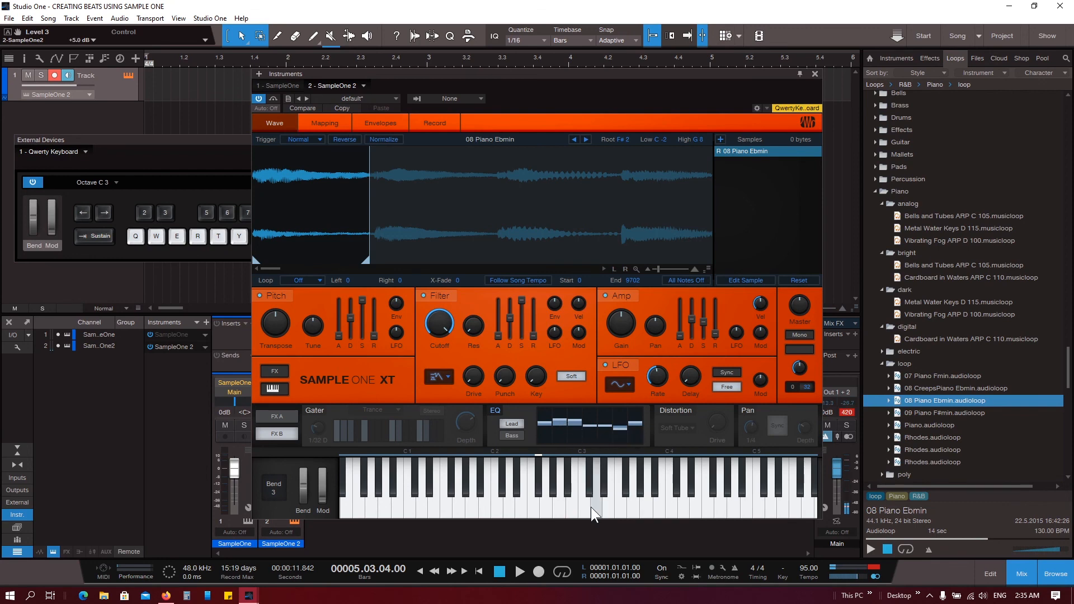
mouse_move(591, 507)
mouse_down()
mouse_move(547, 510)
mouse_move(606, 511)
mouse_move(547, 512)
mouse_move(559, 510)
mouse_up()
drag(560, 421, 572, 428)
click(499, 410)
Step: Enable the Soft Tube Distortion, set its drive to 26% while playing keys around F 2, and turn it off
click(673, 418)
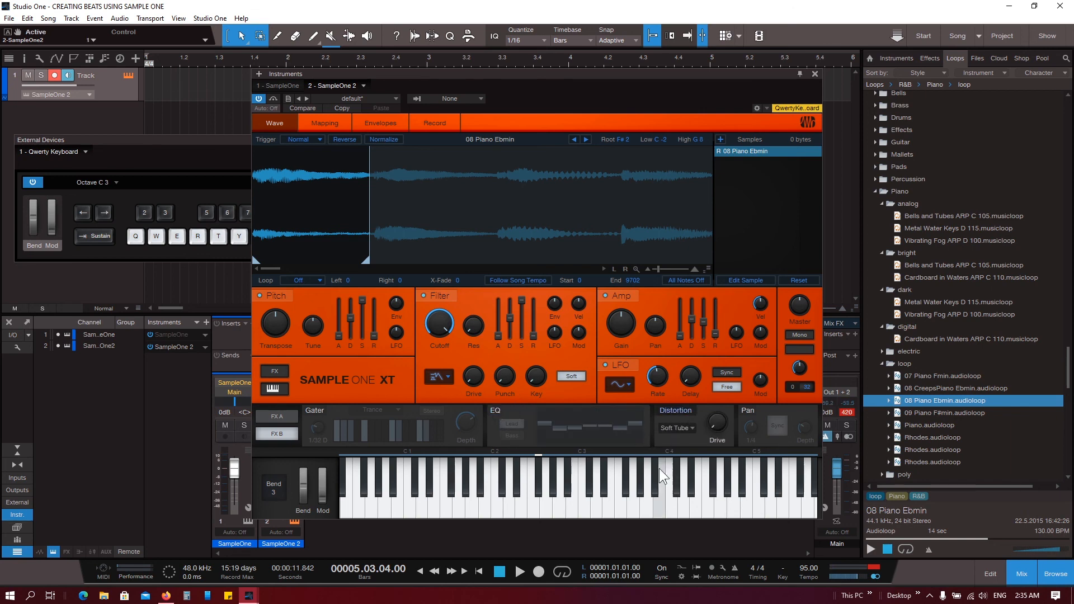
drag(534, 498, 555, 519)
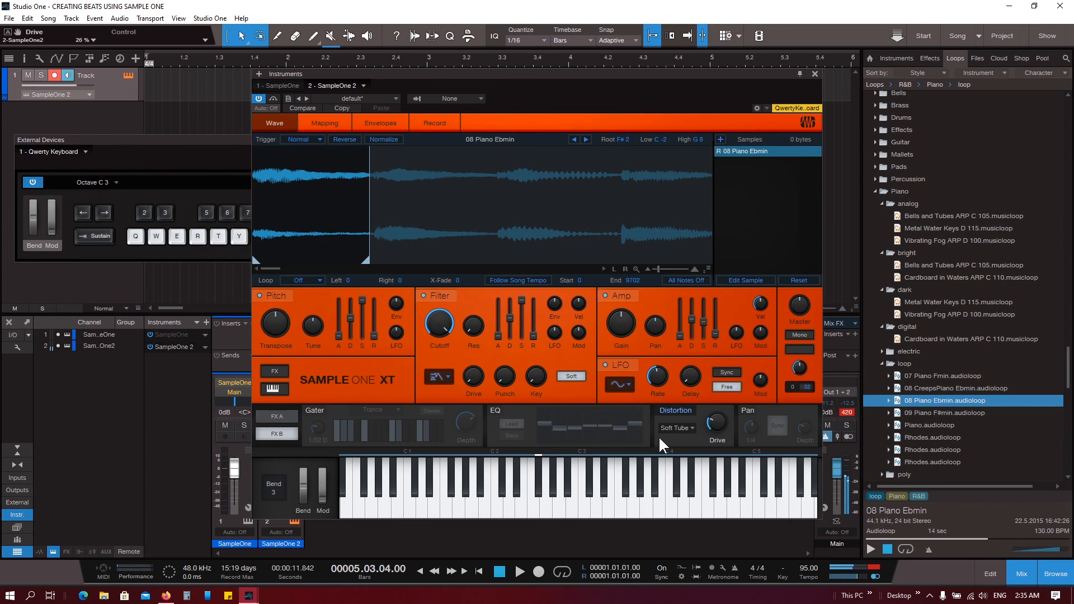
click(668, 409)
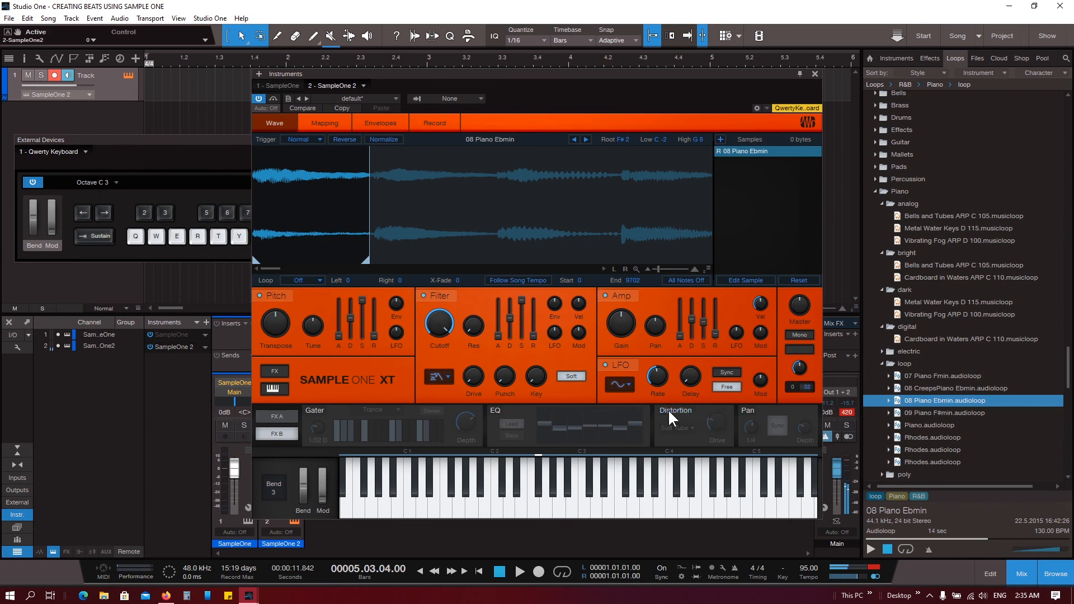
Step: Enable the Pan effect with its depth at 14% and beats at 1/8, playing F 2 to hear it
click(749, 409)
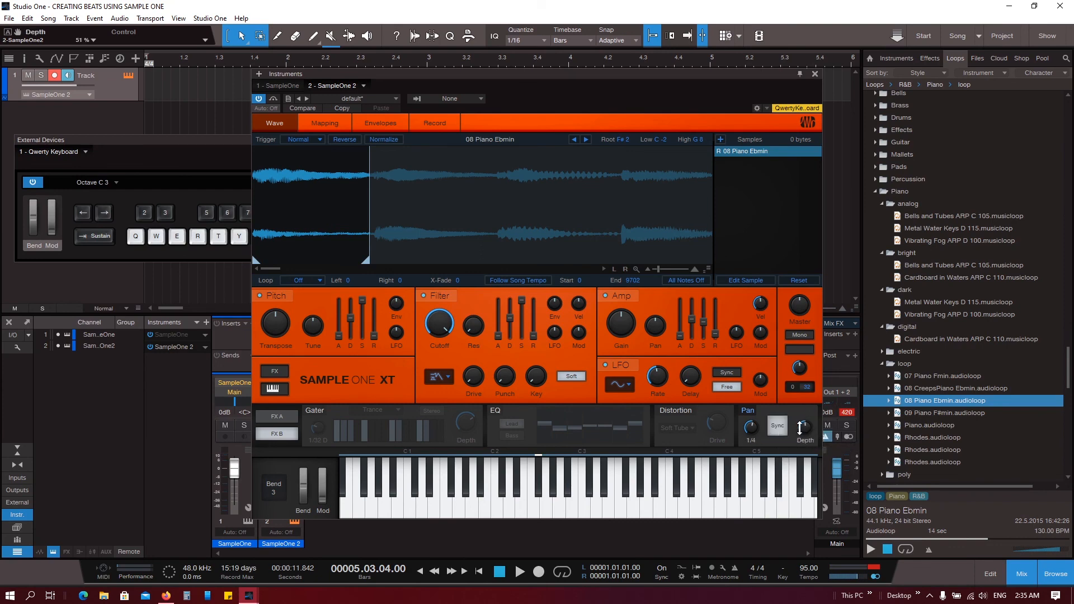
drag(800, 428, 802, 478)
click(534, 514)
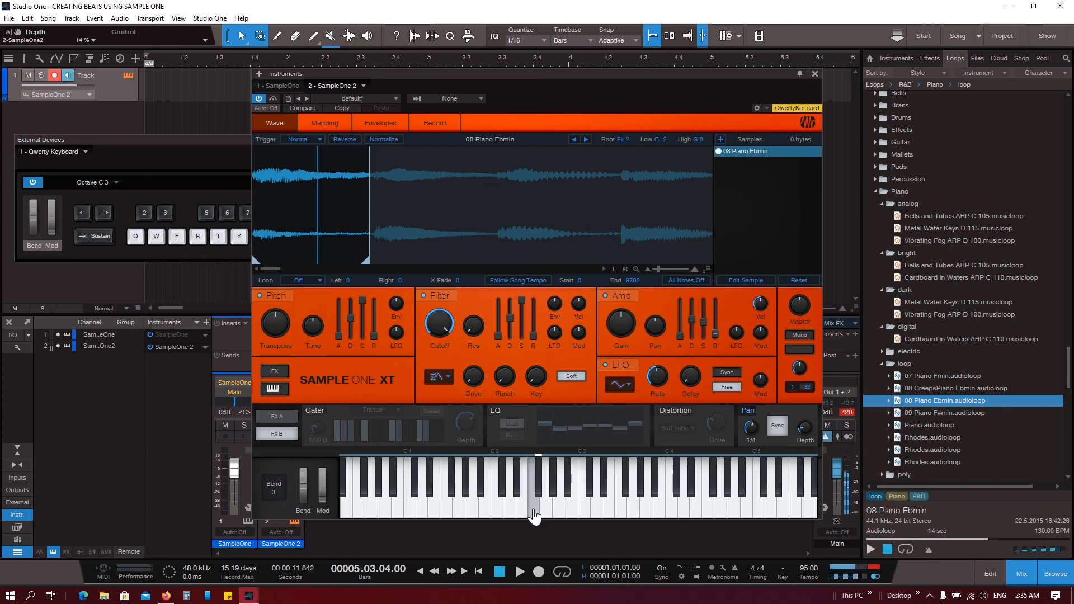
drag(754, 426, 754, 433)
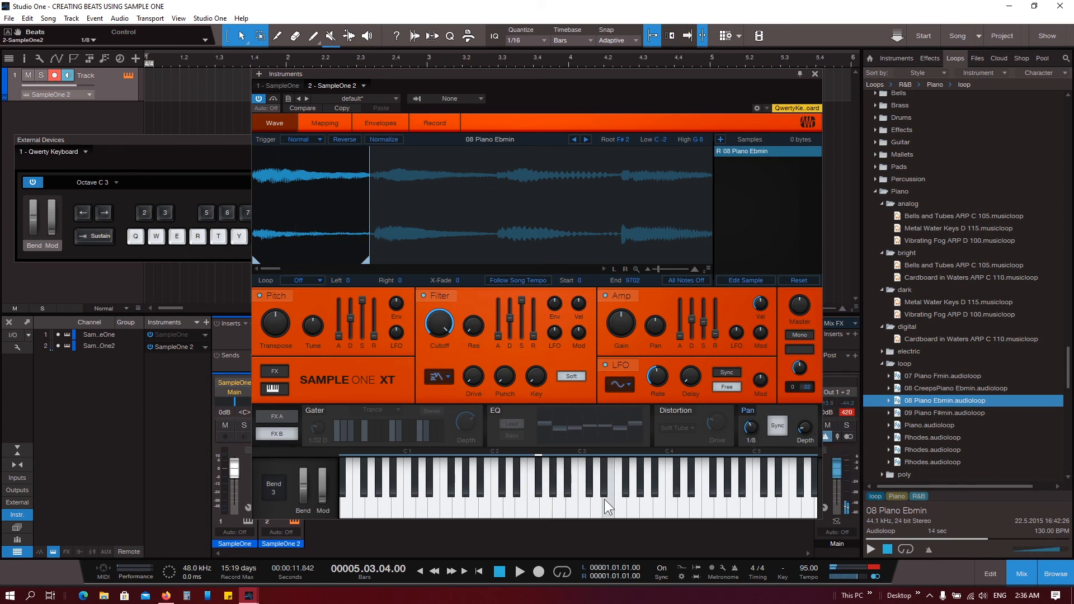
click(534, 506)
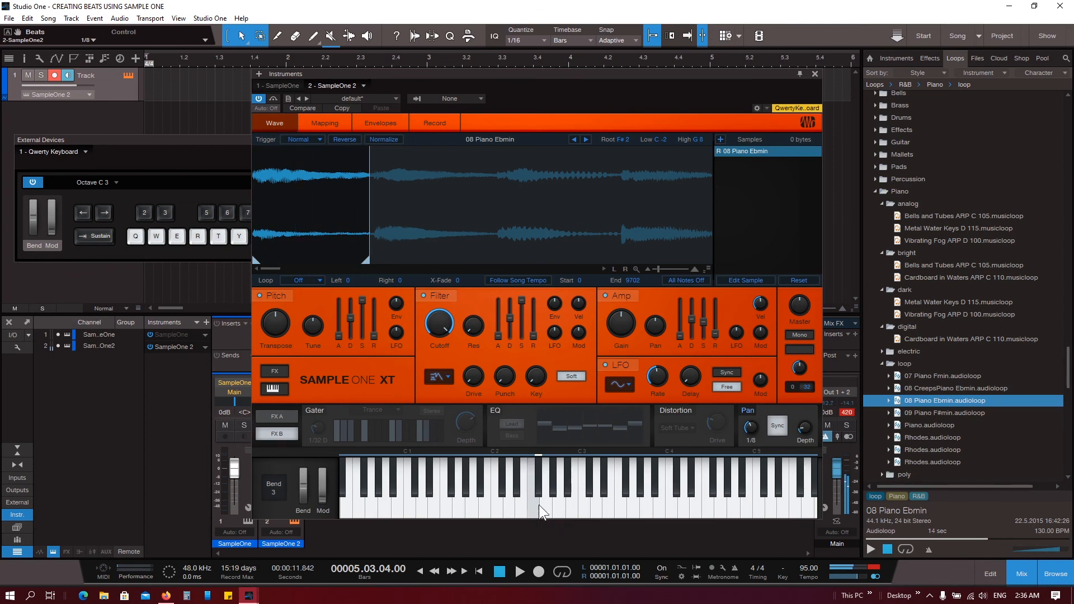
Step: Raise the Pan effect's depth to 100% and play F 2 repeatedly to hear the stereo movement
drag(807, 431, 817, 353)
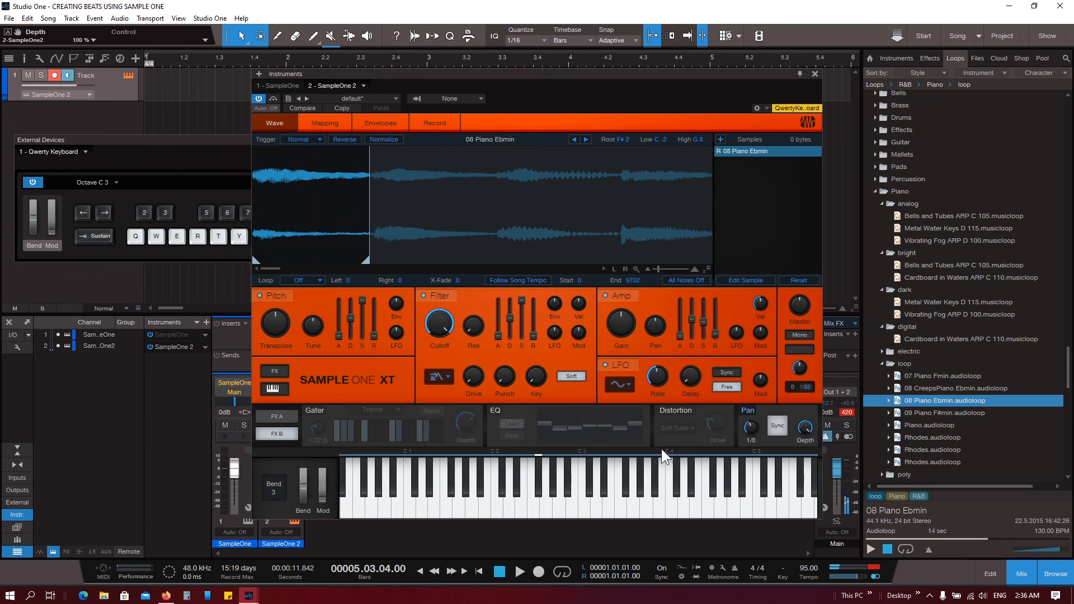
click(539, 517)
click(537, 512)
click(538, 511)
click(538, 511)
click(537, 511)
click(538, 512)
click(538, 511)
click(538, 511)
click(537, 512)
Step: Play A 2 and C 3 repeatedly, stepping back down to F 2, to hear the fully panned piano
click(559, 512)
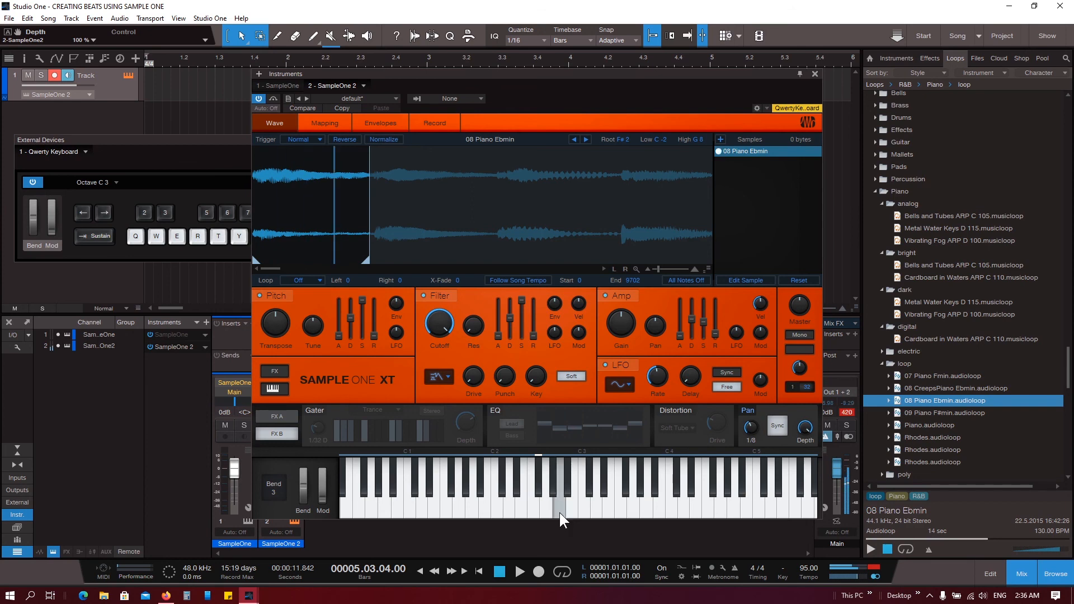
click(559, 512)
click(560, 513)
click(559, 513)
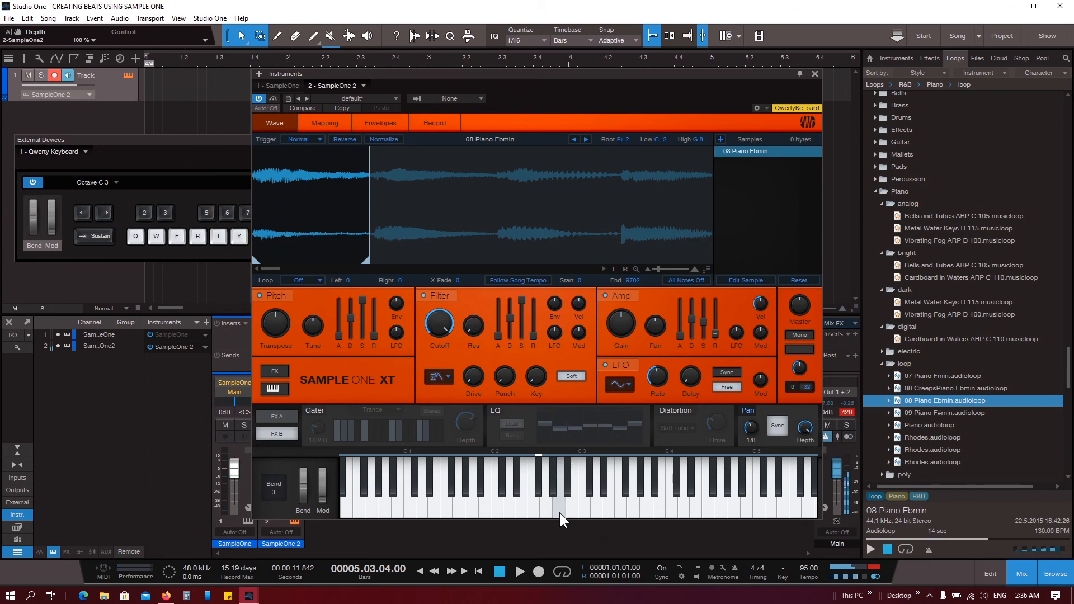
drag(559, 513, 583, 513)
click(583, 513)
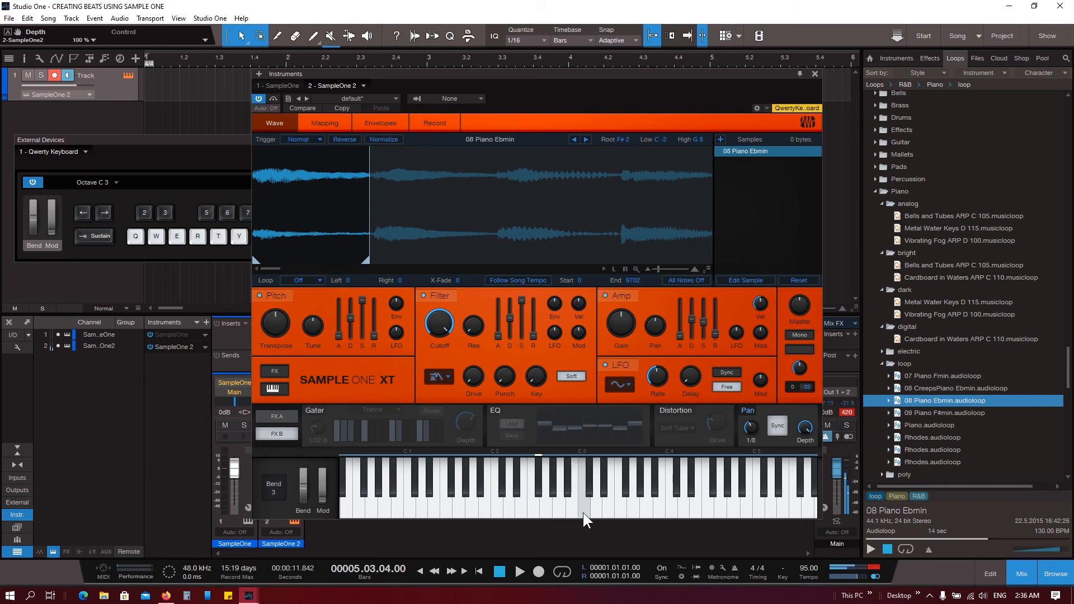
click(583, 513)
click(583, 512)
click(583, 512)
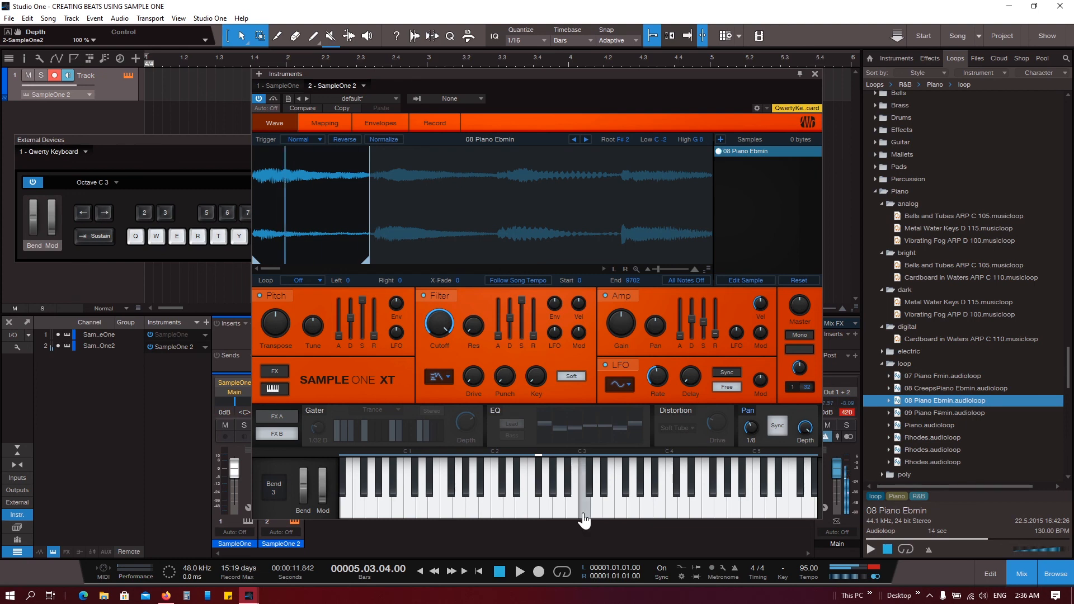
click(583, 512)
click(572, 512)
click(572, 512)
click(562, 512)
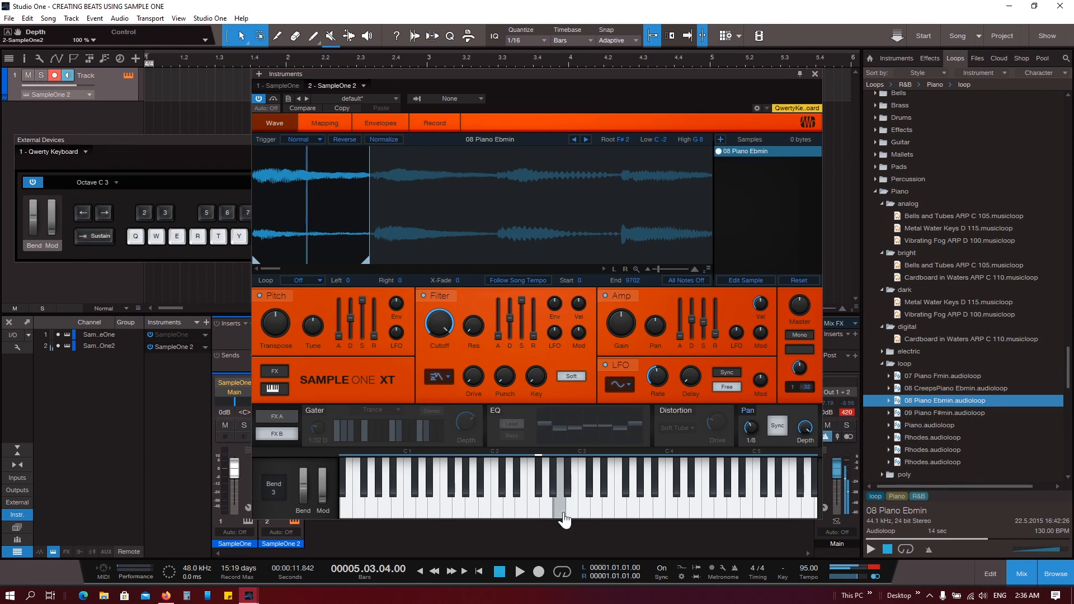
click(552, 512)
click(536, 512)
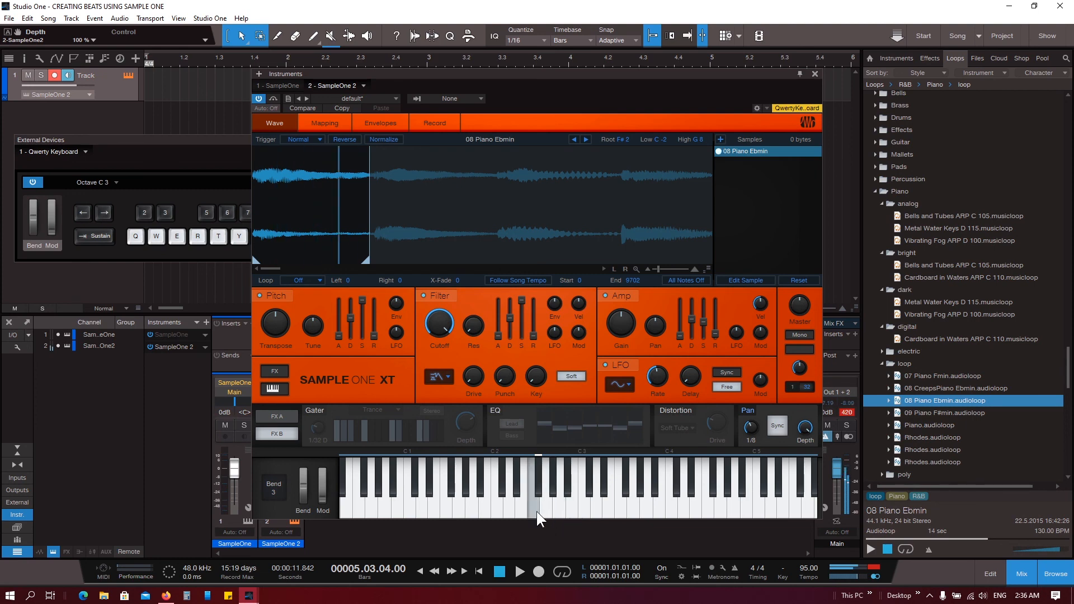
click(536, 511)
click(767, 469)
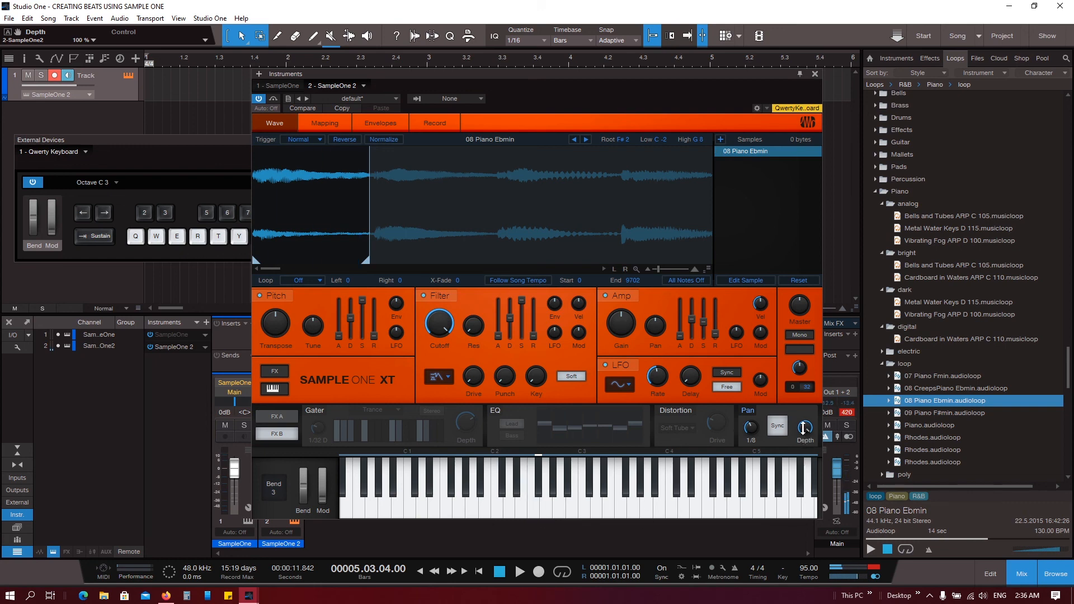
Step: Try the Pan effect's beats at 1/4 D, settle on 1/4, and play F 2 to hear the slower panning
drag(753, 429, 751, 407)
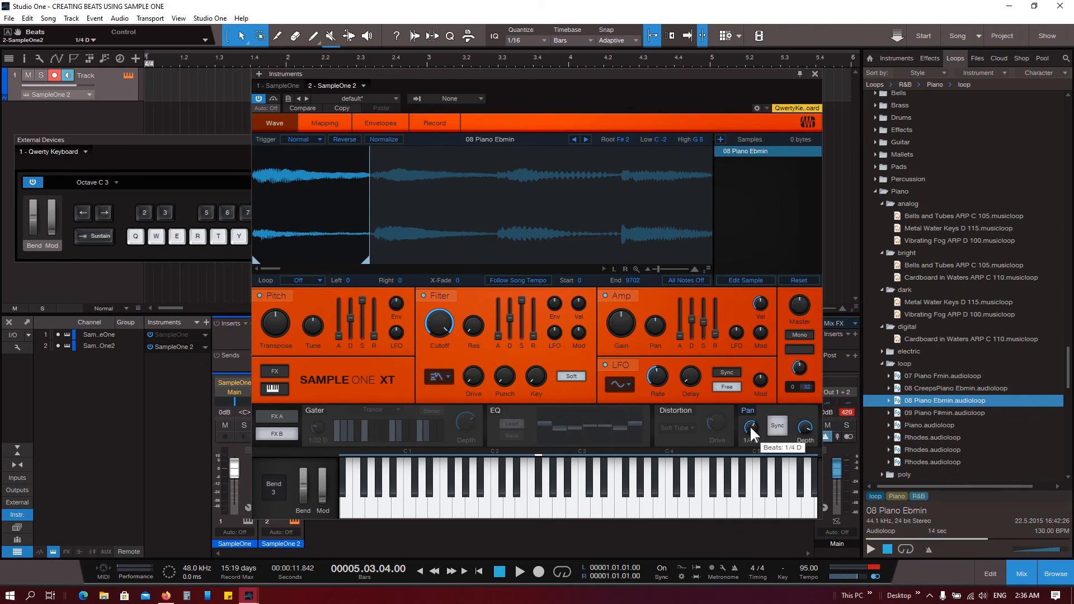
scroll(750, 426, up, 2)
drag(752, 425, 759, 463)
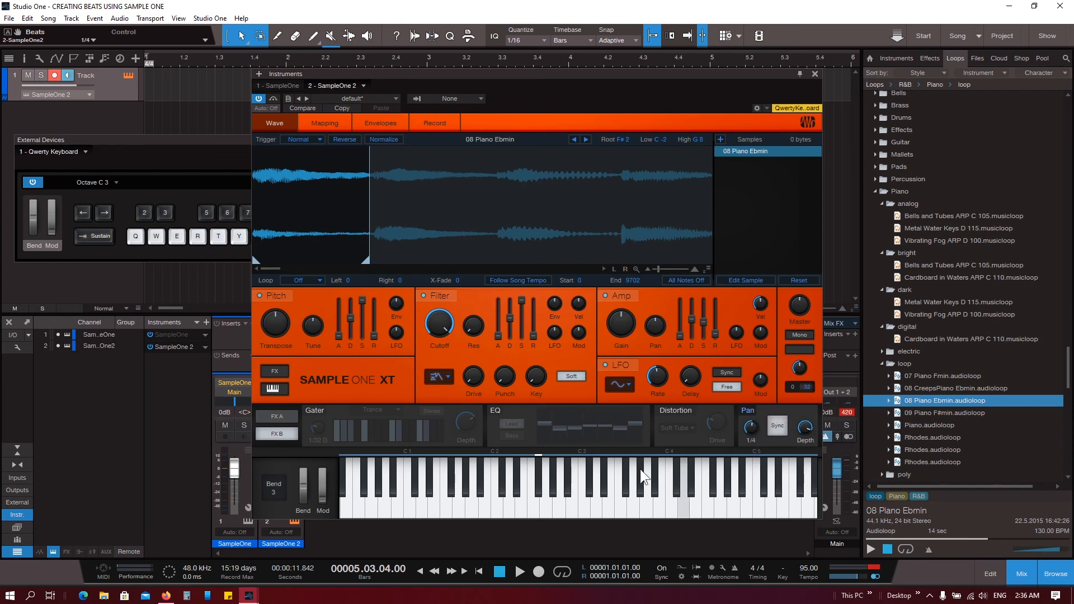
click(533, 510)
click(533, 514)
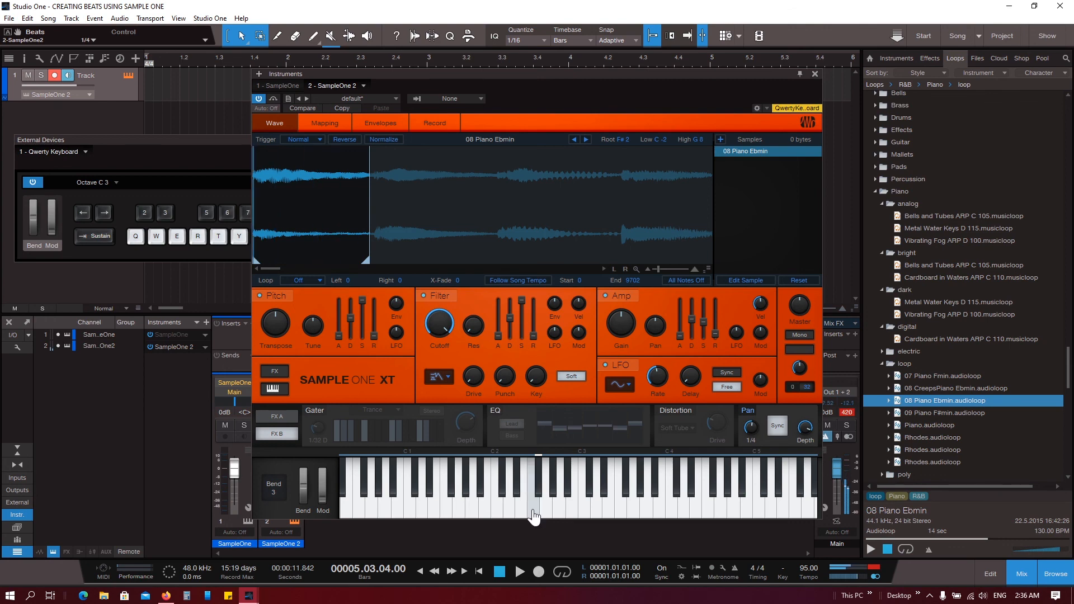
click(533, 514)
Step: Set the song tempo to 130 and play a run of keys between F 2 and C 3 to hear the synced panning
drag(808, 568, 815, 543)
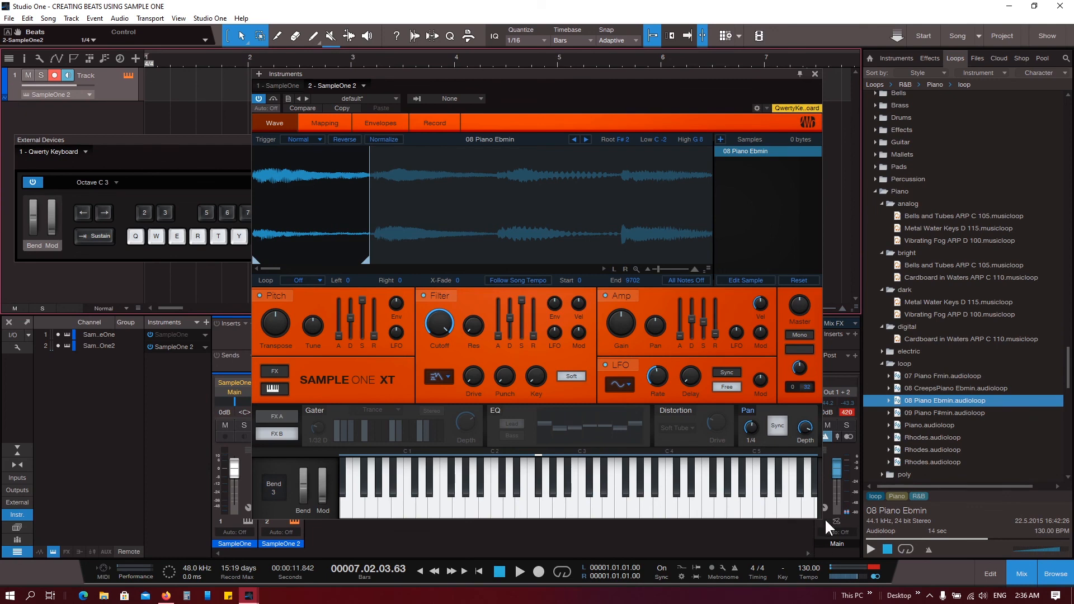
click(548, 499)
click(536, 509)
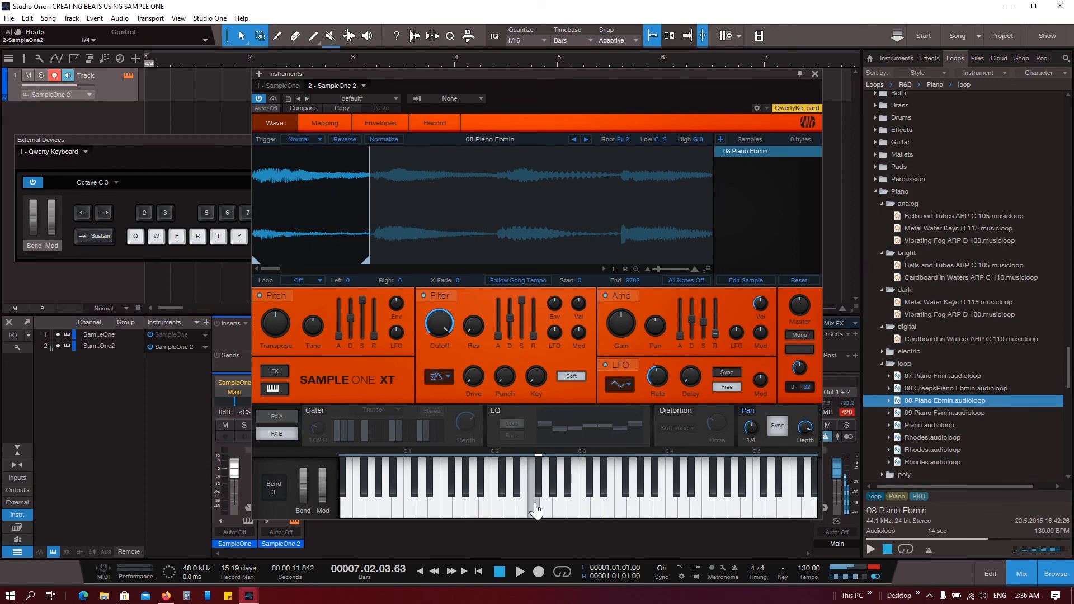
click(536, 509)
click(546, 510)
click(560, 506)
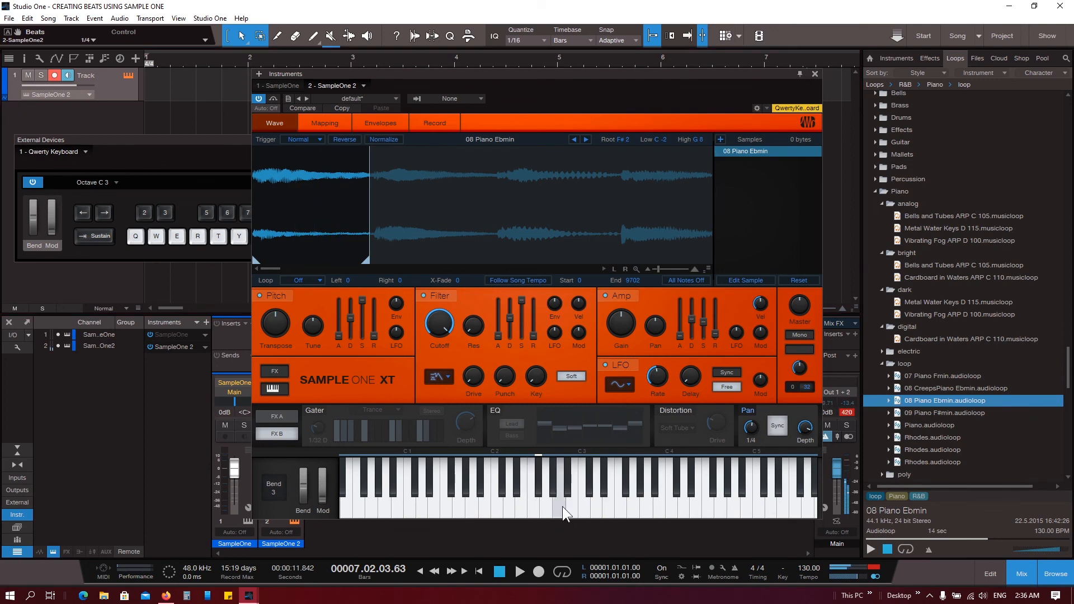
click(547, 511)
click(562, 510)
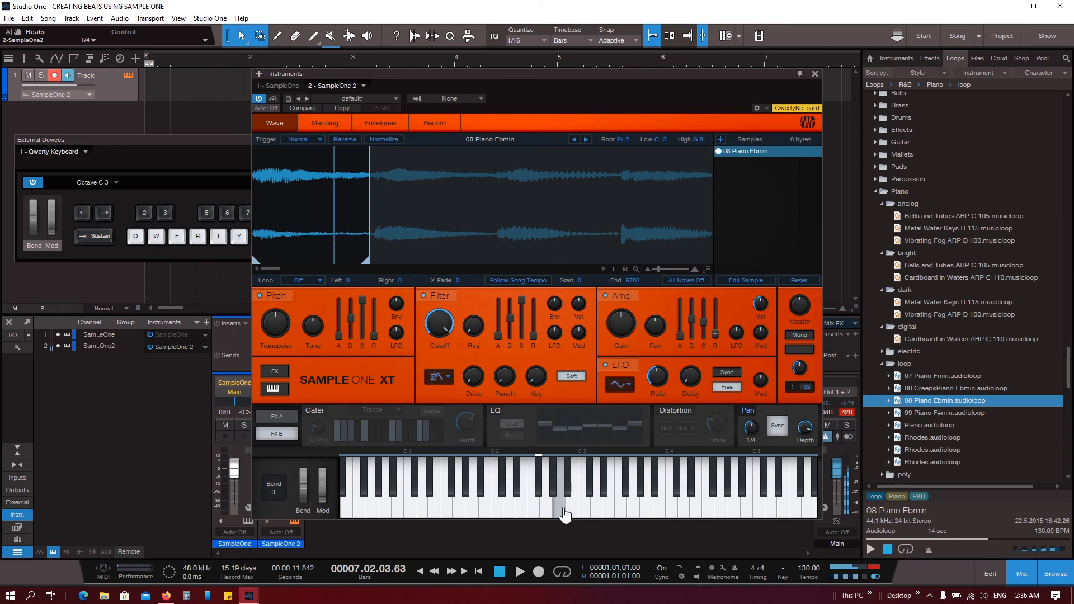
click(588, 509)
click(594, 509)
click(586, 514)
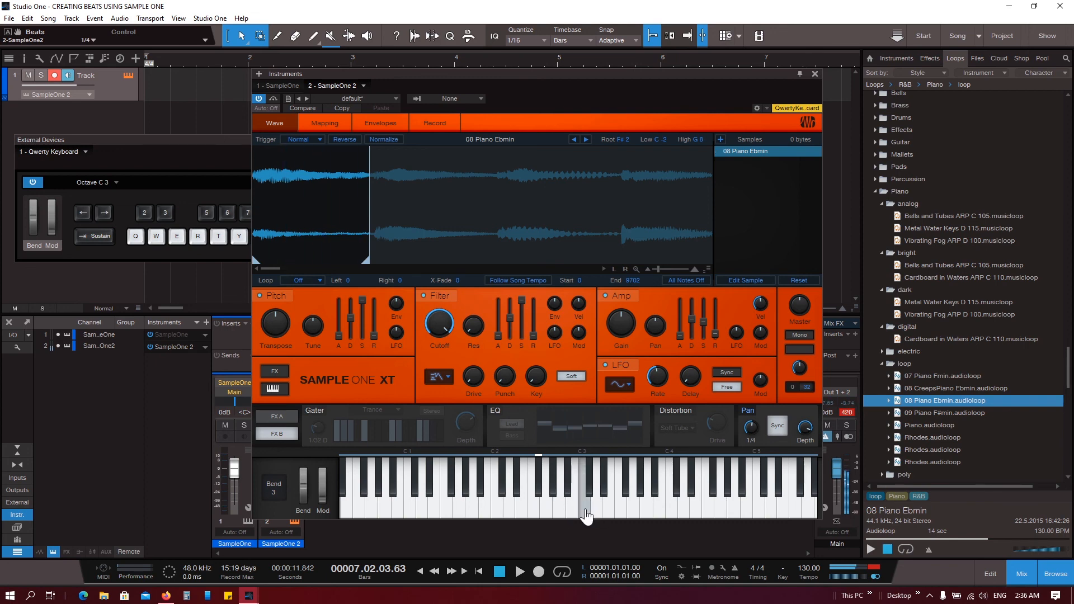
click(572, 510)
click(562, 510)
click(545, 508)
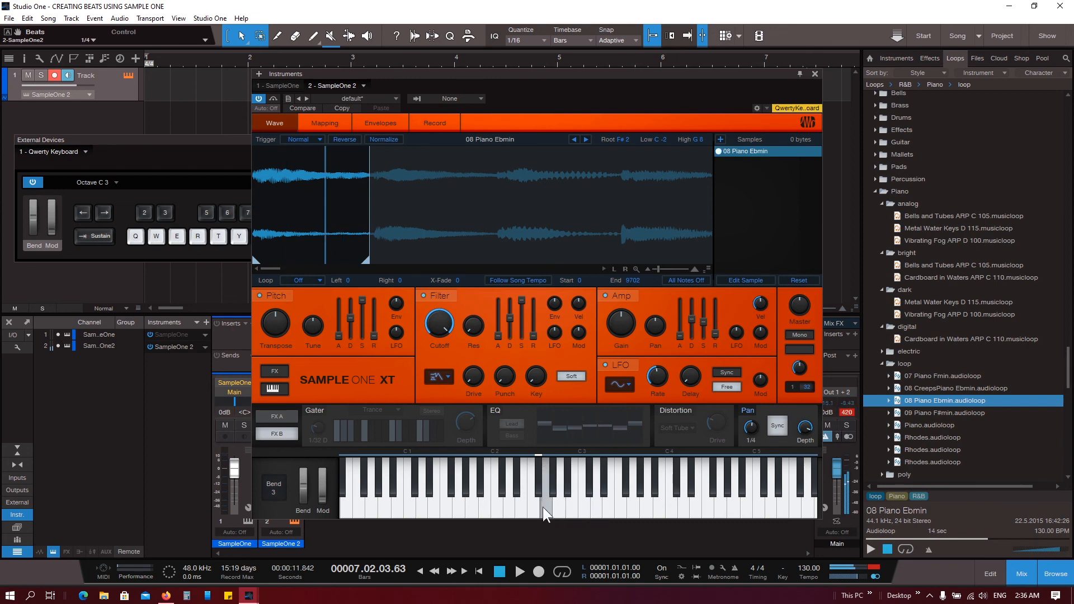
click(538, 508)
Step: Set the Pan effect's beats to 1/16 and play F 2 to hear the faster panning
drag(753, 428, 749, 431)
click(533, 509)
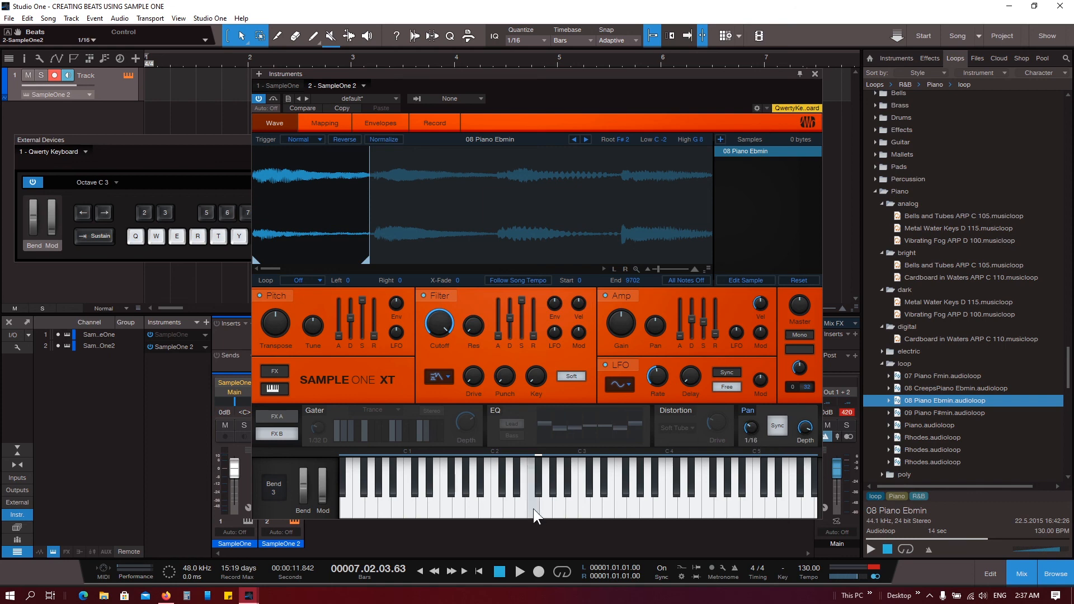
mouse_move(534, 510)
mouse_down()
mouse_move(623, 520)
mouse_move(523, 511)
mouse_move(547, 522)
mouse_move(523, 522)
mouse_move(533, 520)
mouse_up()
Step: Cycle SampleOne 2's interface through its colour schemes and return it to orange
click(809, 122)
click(809, 122)
click(808, 122)
click(809, 122)
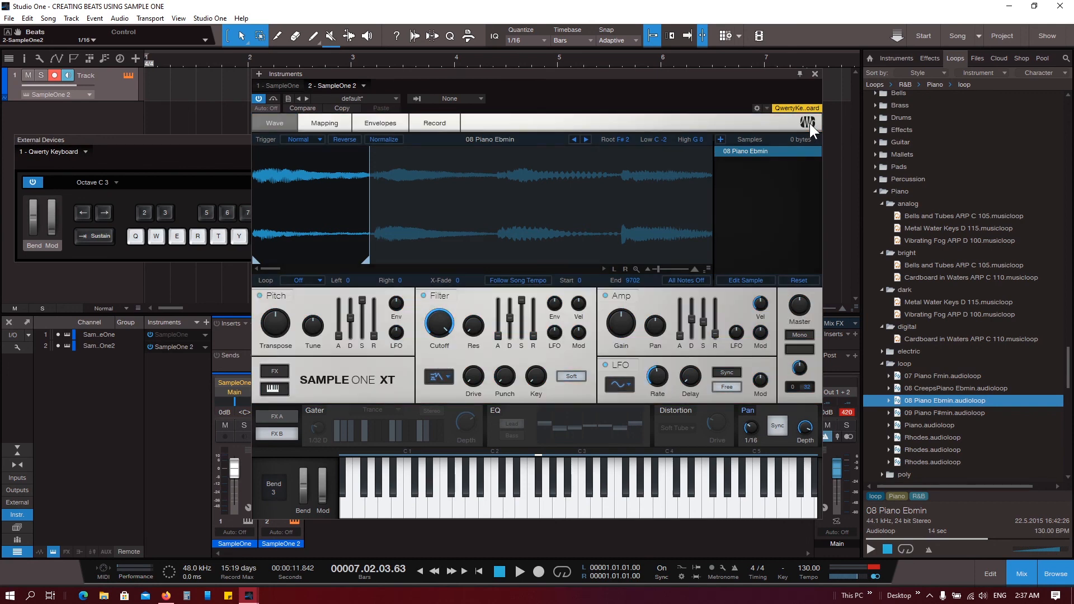
click(809, 122)
click(809, 122)
click(809, 122)
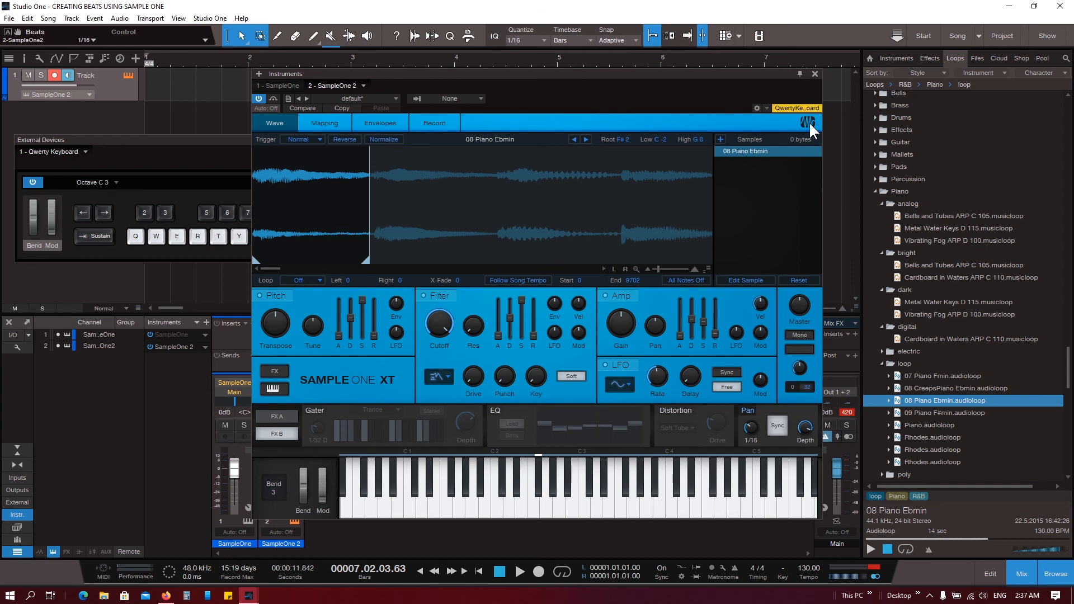
click(809, 122)
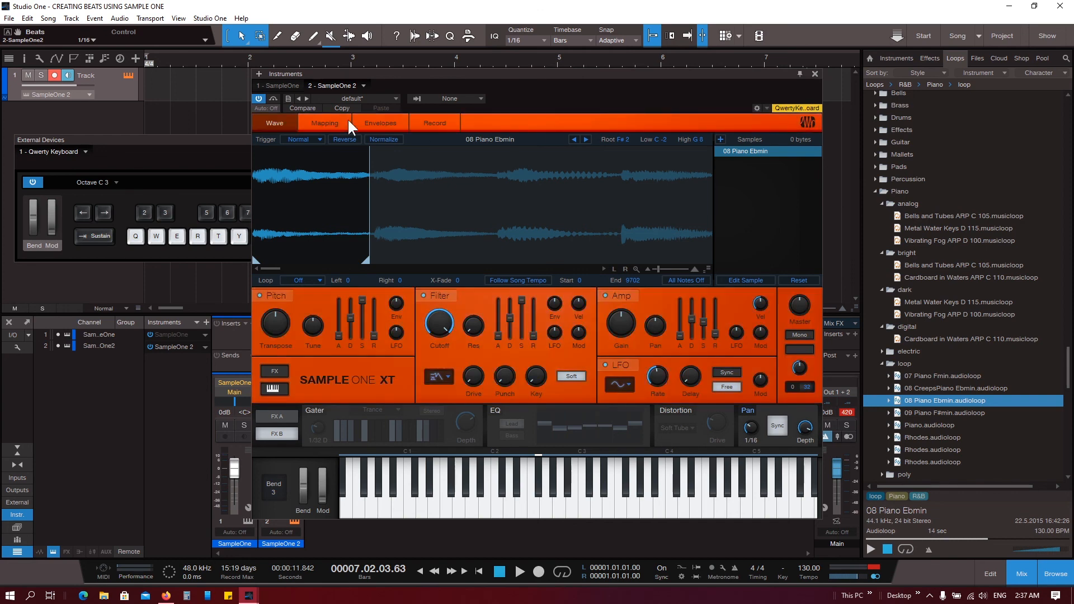
Step: Change the first SampleOne's interface to the darker blue colour scheme and compare both instruments, finishing on SampleOne 2
click(276, 84)
click(804, 121)
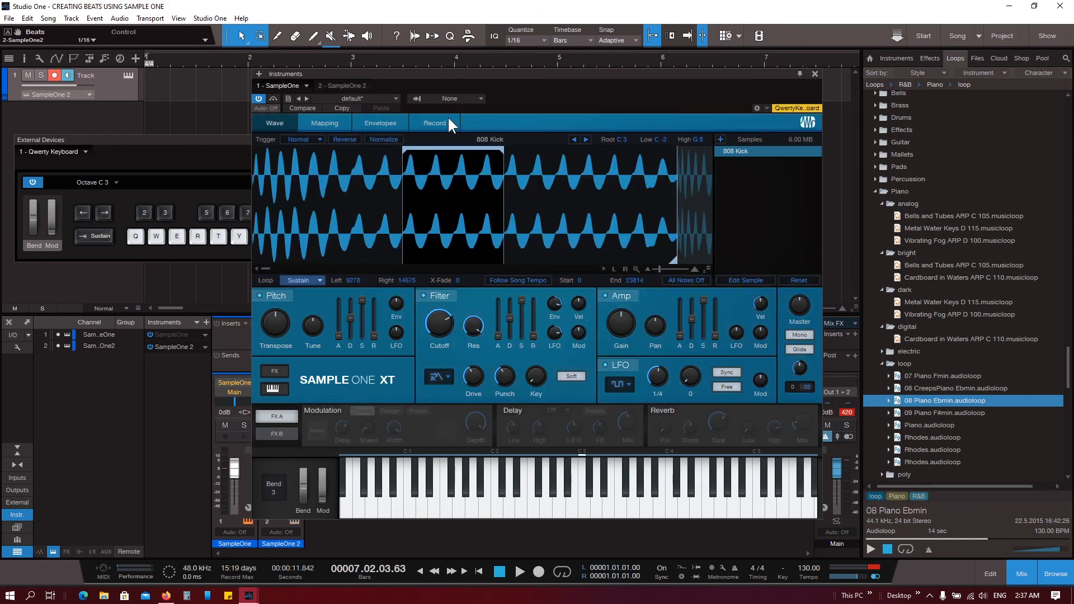
click(337, 85)
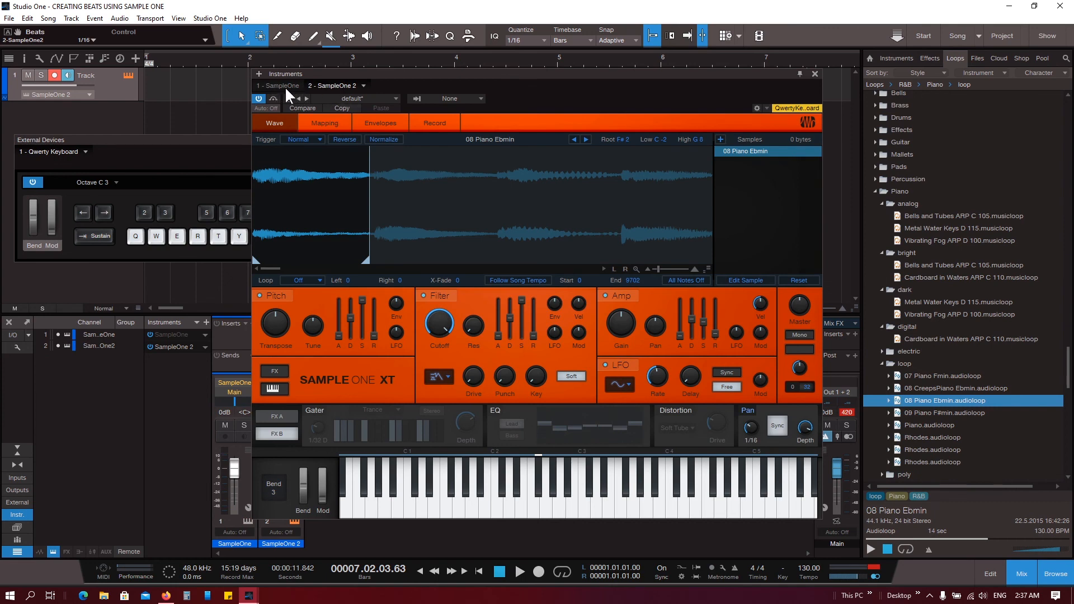
click(284, 86)
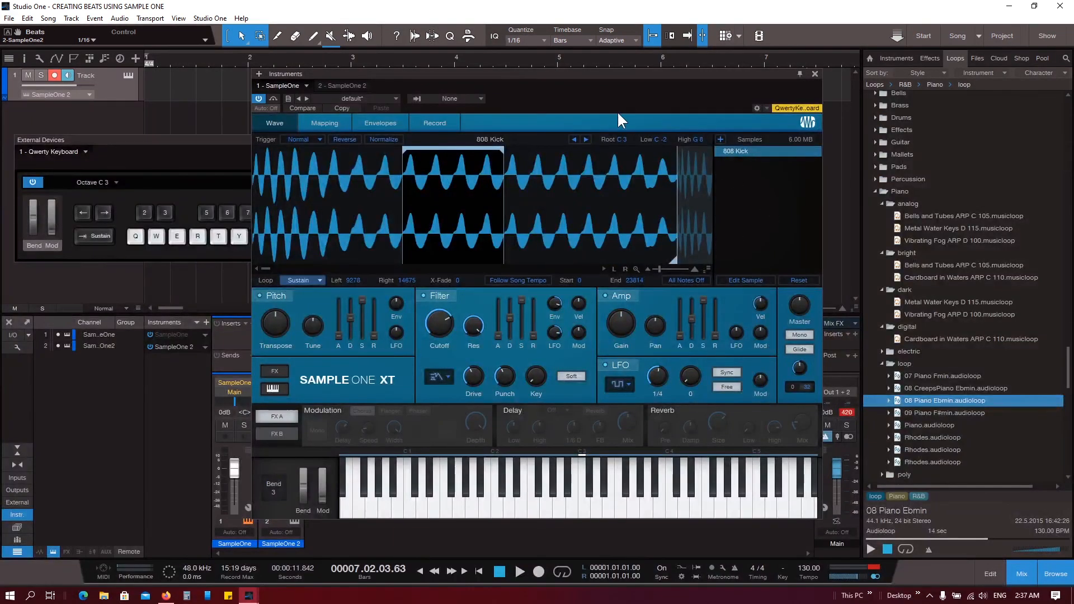
click(341, 87)
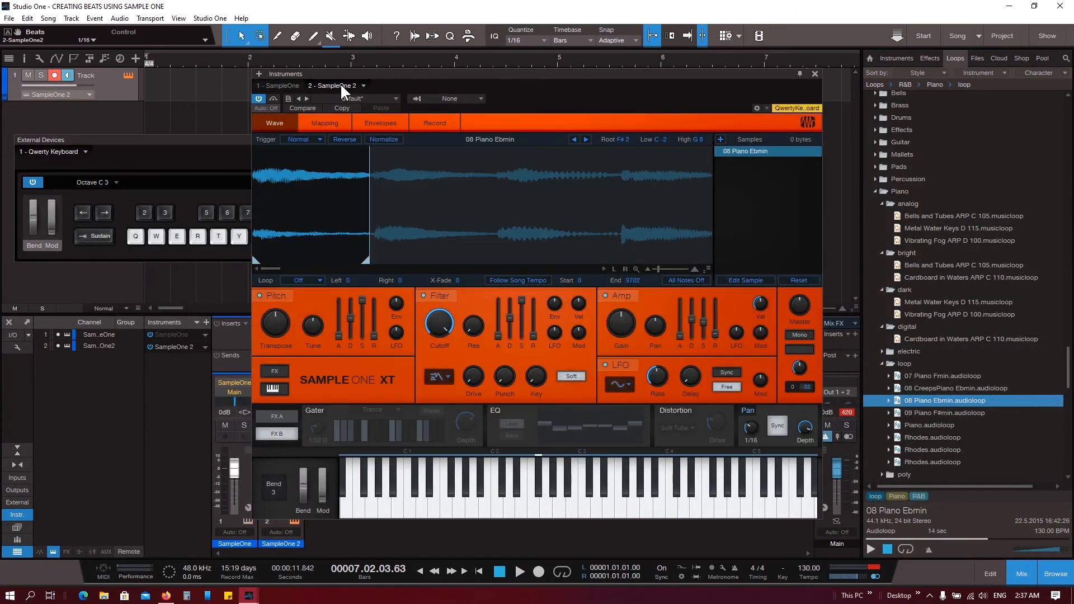